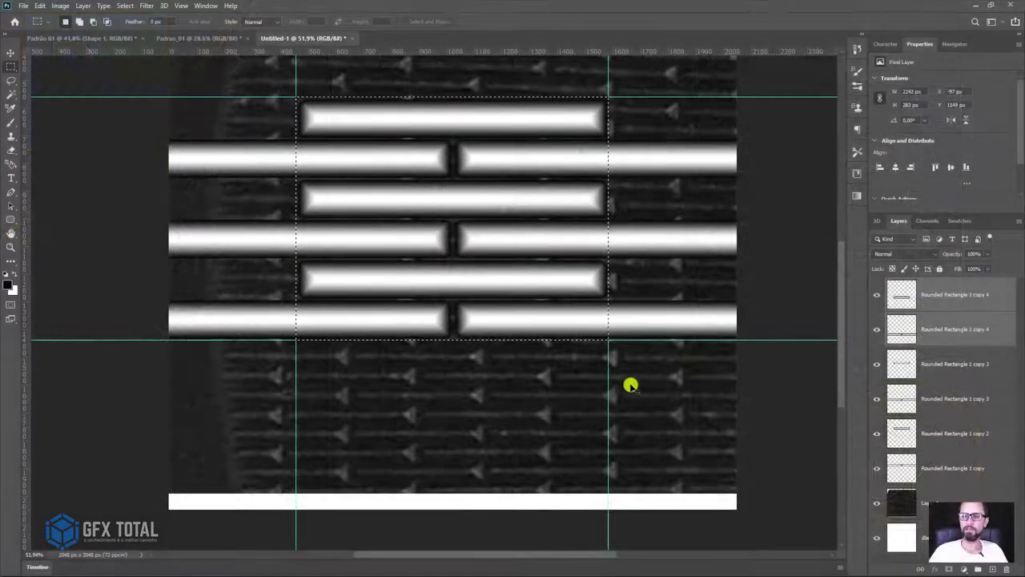
Step: Merge the six Rounded Rectangle layers with Ctrl+E and add an empty Layer 2 below them
click(939, 297)
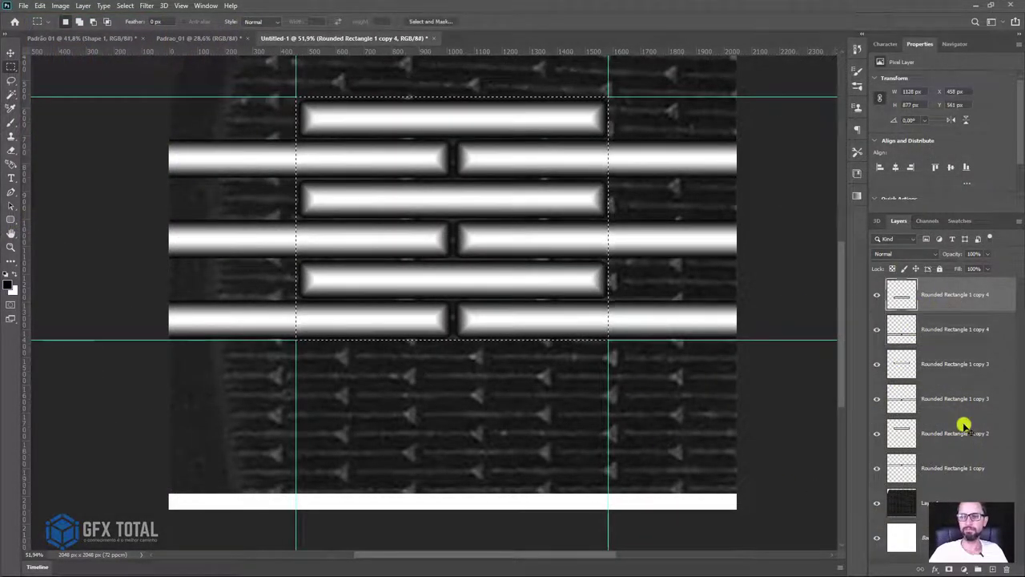
shift+click(957, 472)
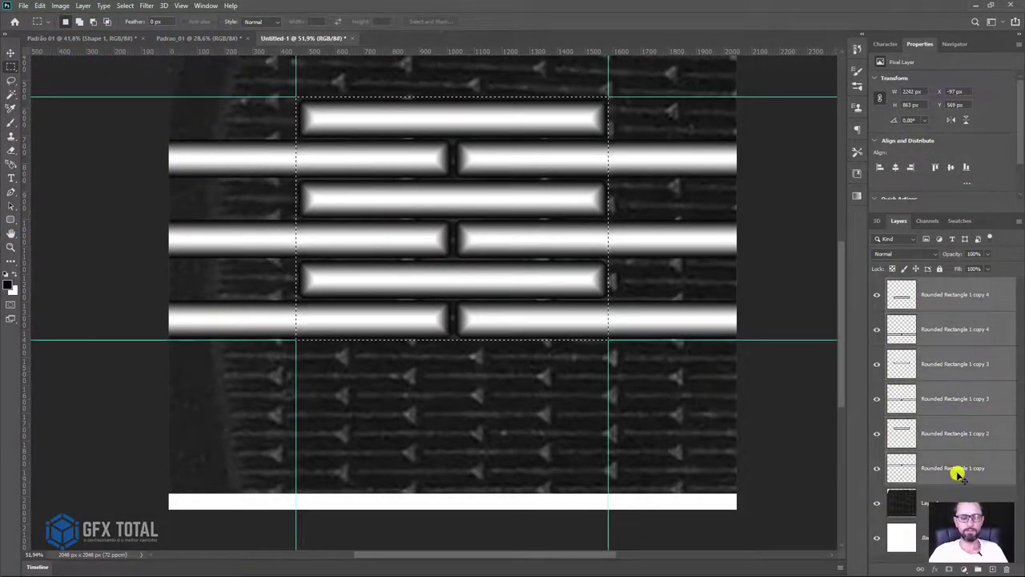
key(ctrl+e)
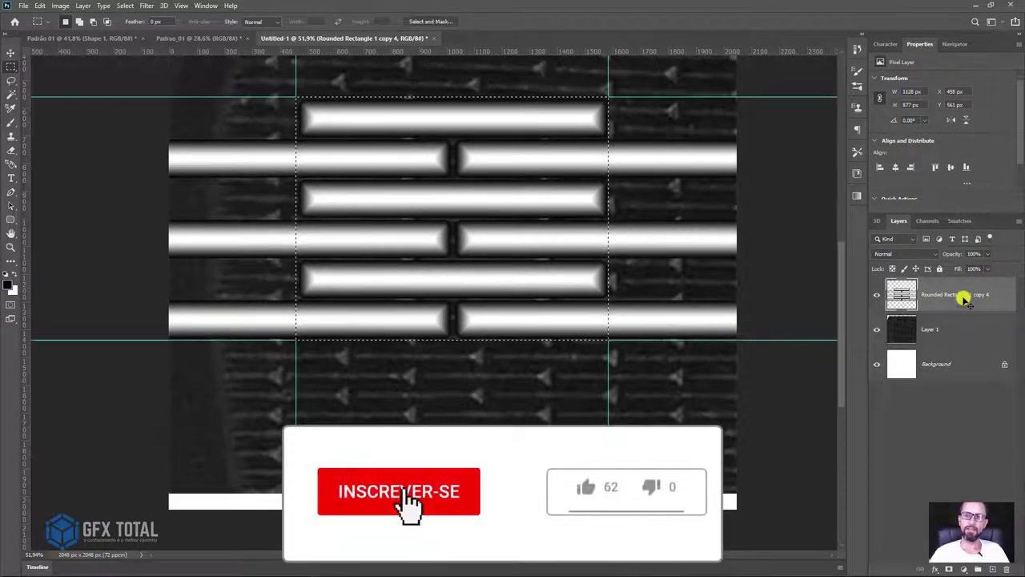
click(899, 325)
key(ctrl+shift+alt+n)
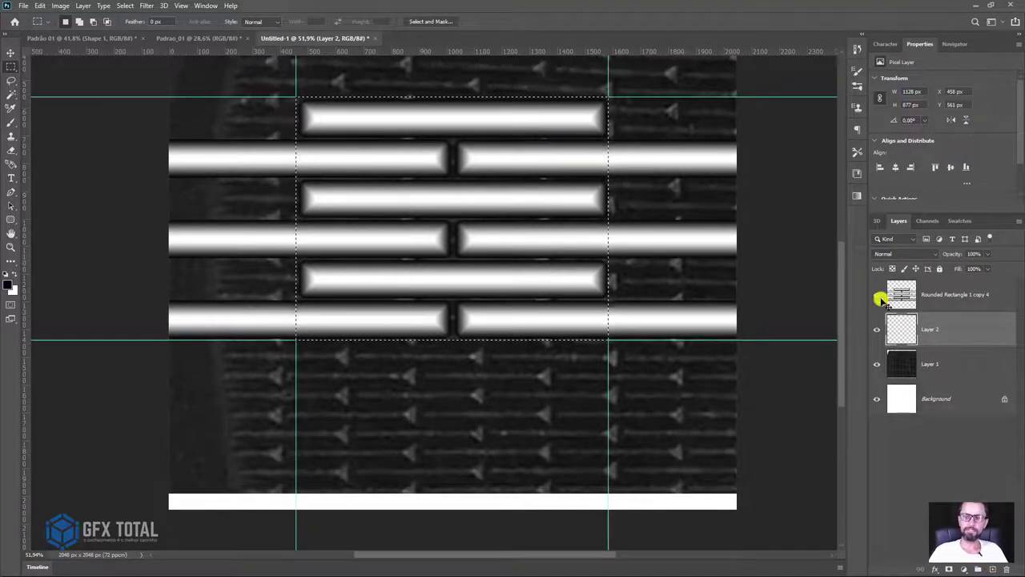
Step: Fill Layer 2 with black and compare it against the bar layer's visibility
key(alt+Delete)
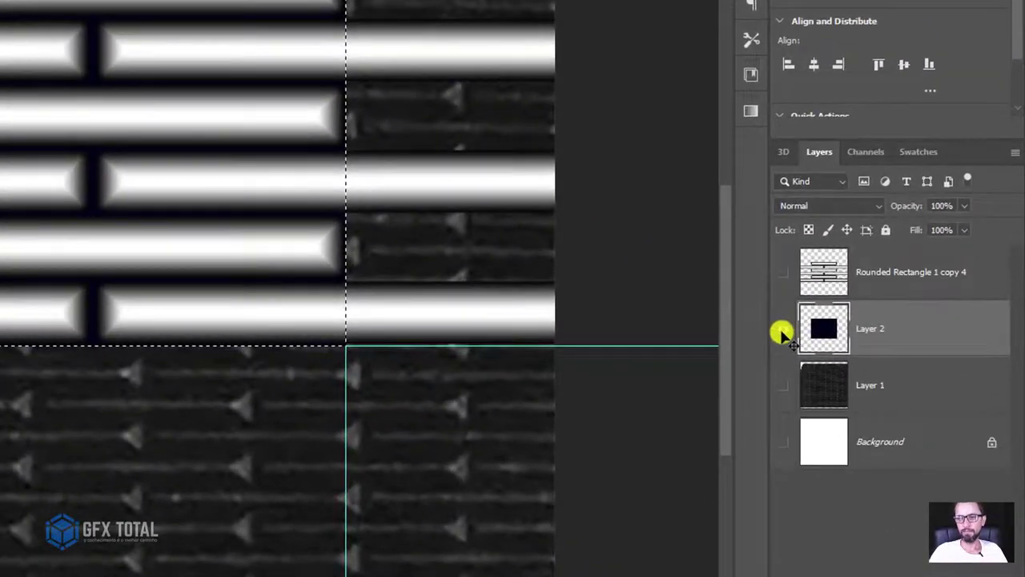
alt+click(878, 330)
alt+click(782, 332)
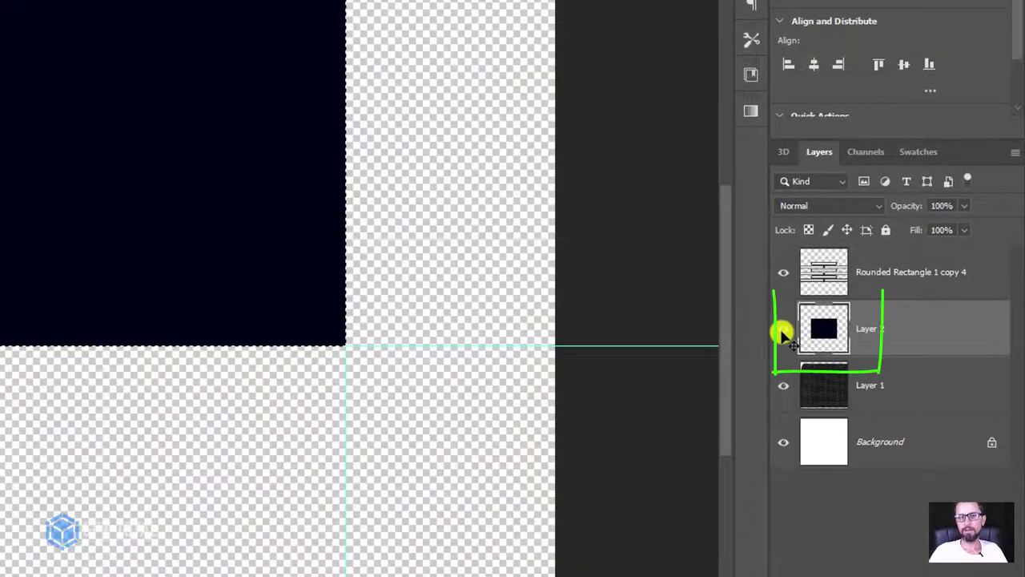
alt+click(782, 333)
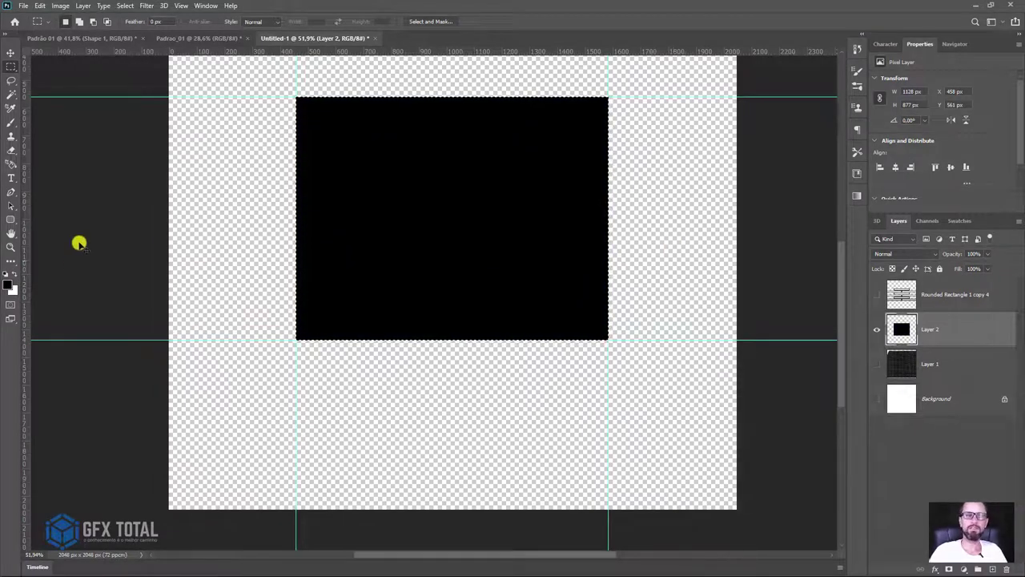
click(876, 295)
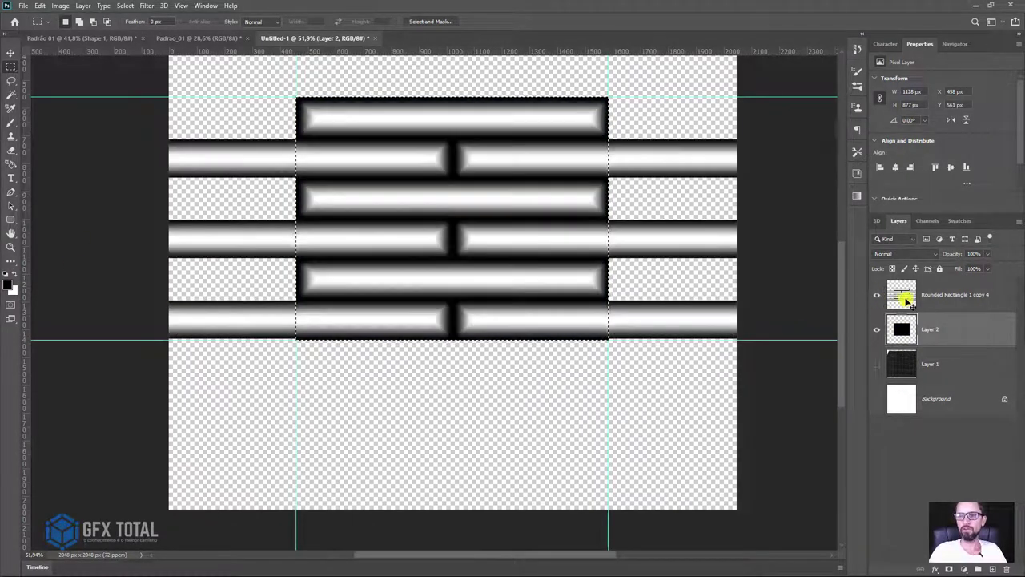
click(907, 296)
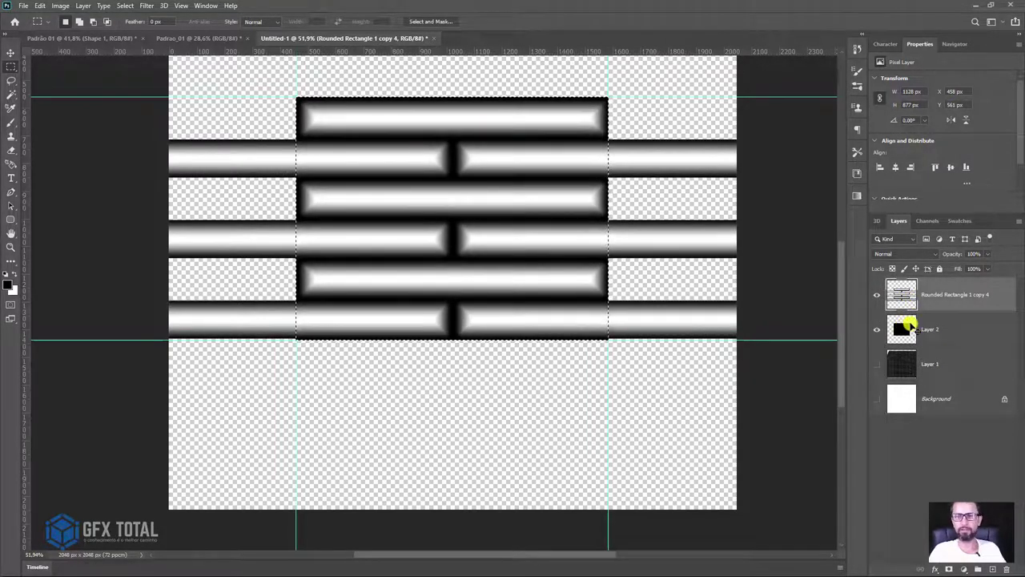
Step: Stamp the bars and black fill into a new Layer 3
key(ctrl+j)
click(905, 329)
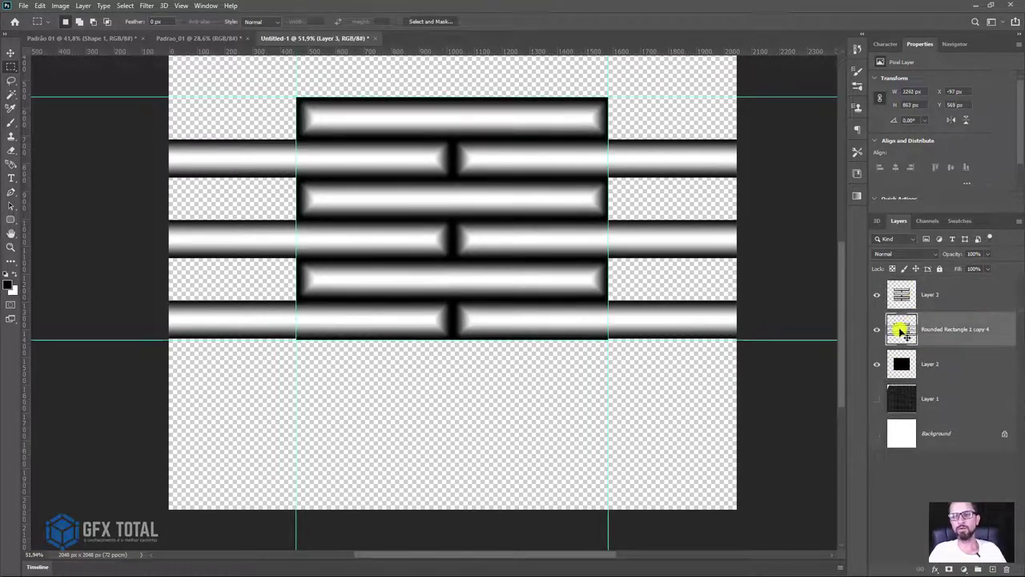
click(876, 329)
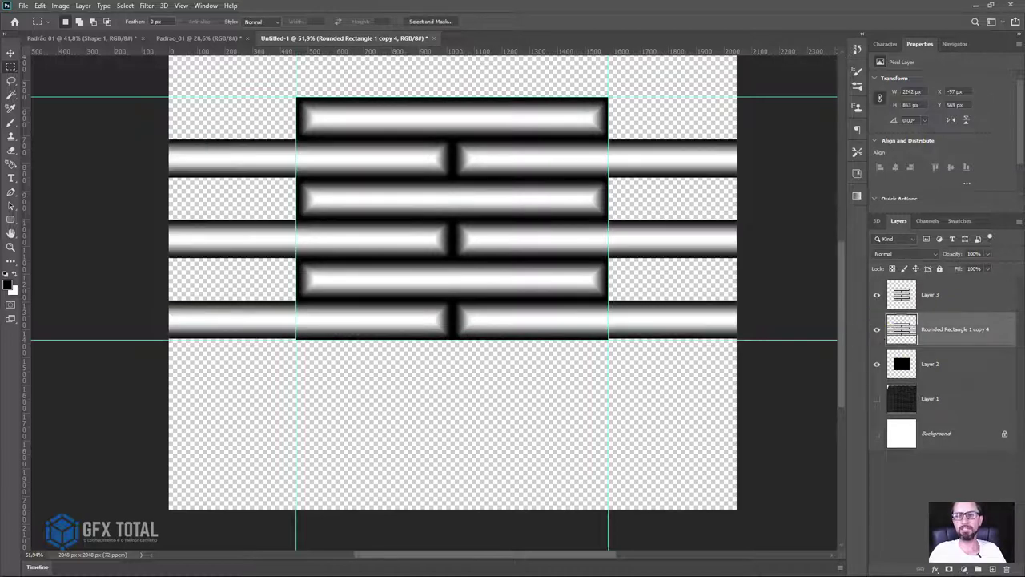
click(8, 53)
mouse_move(200, 156)
mouse_down()
mouse_move(200, 376)
mouse_move(103, 414)
mouse_move(144, 427)
mouse_up()
Step: Delete the old rounded-rectangle layer and merge Layer 2 into Layer 3
key(Delete)
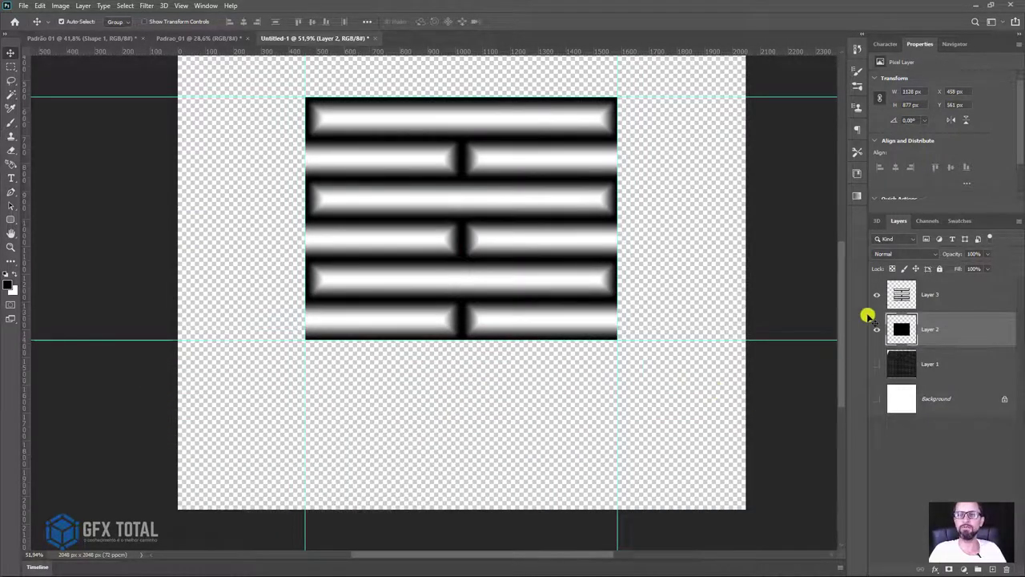
click(903, 299)
shift+click(931, 330)
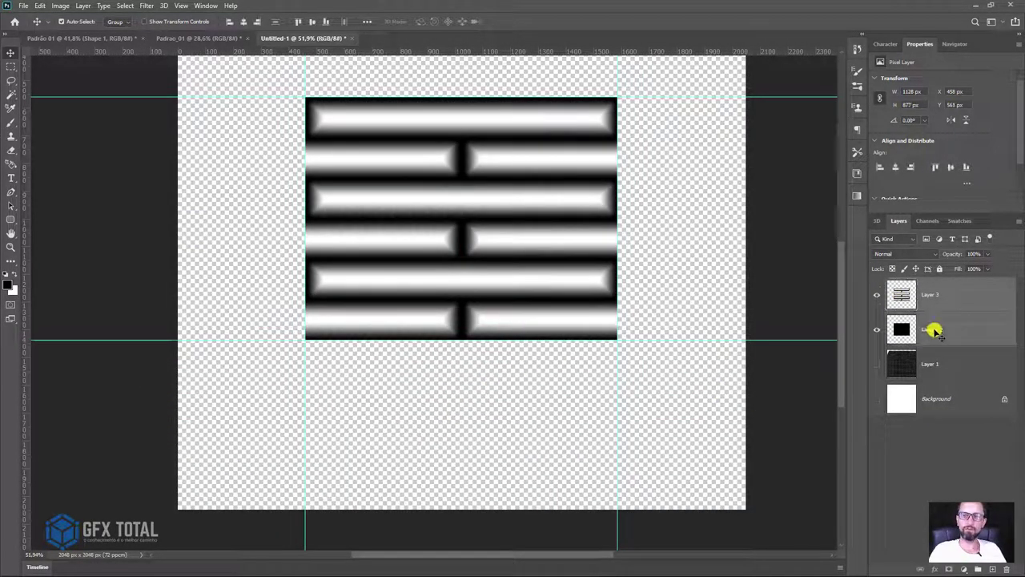
key(ctrl+e)
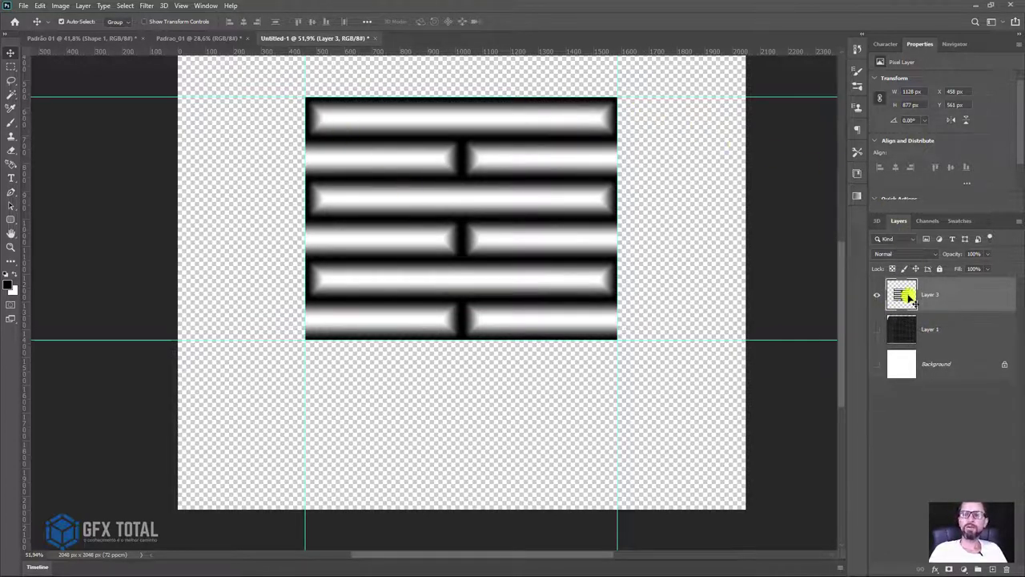
Step: Load Layer 3's outline as a selection and zoom in around the bar pattern
key(ctrl)
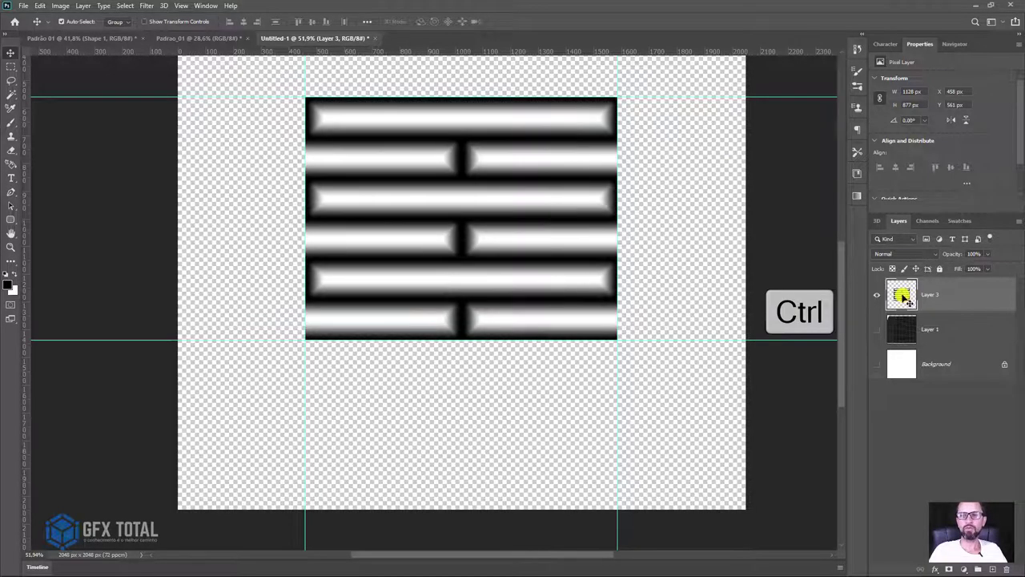
ctrl+click(905, 298)
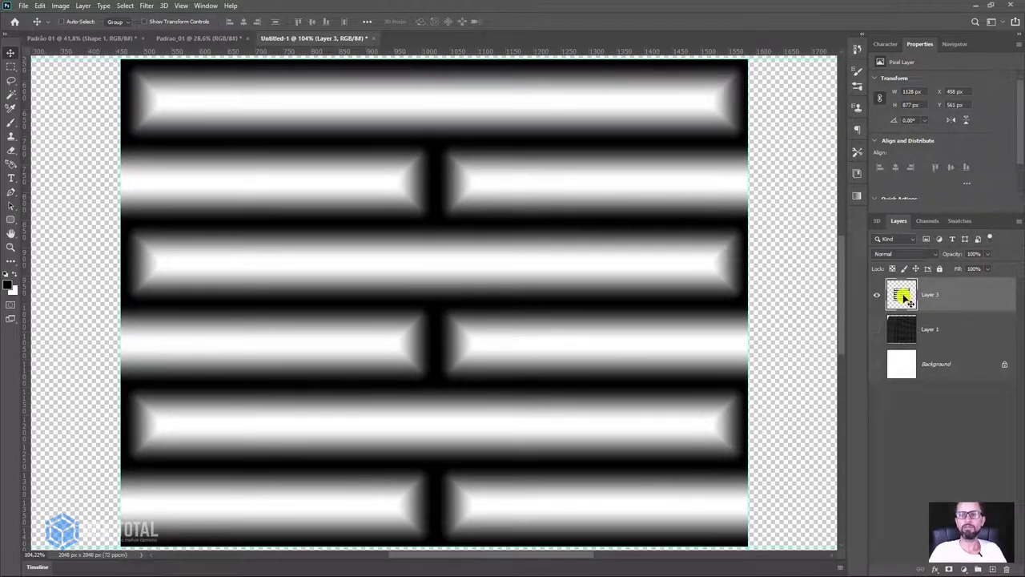
key(z)
alt+click(768, 348)
click(903, 294)
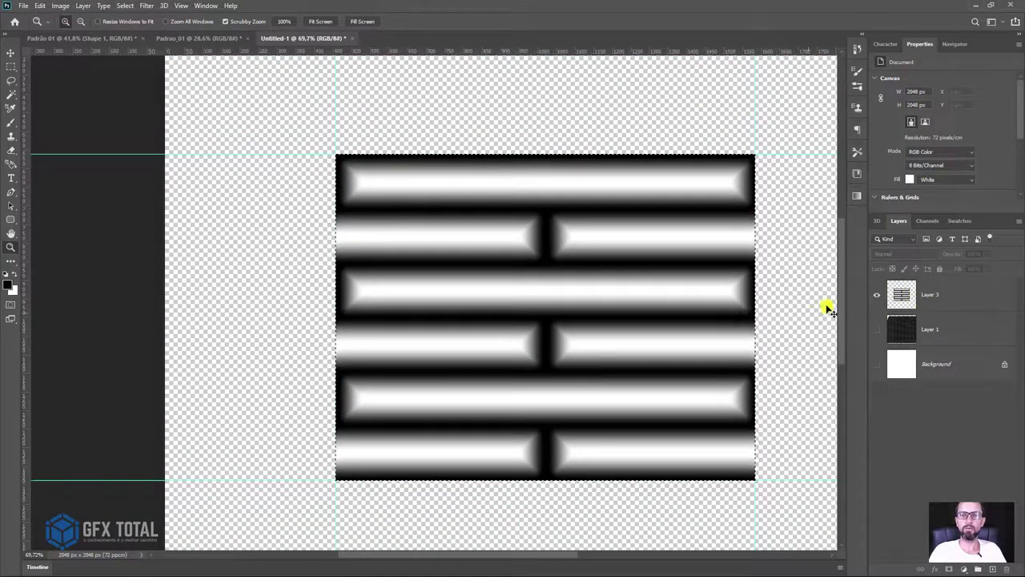
ctrl+click(903, 297)
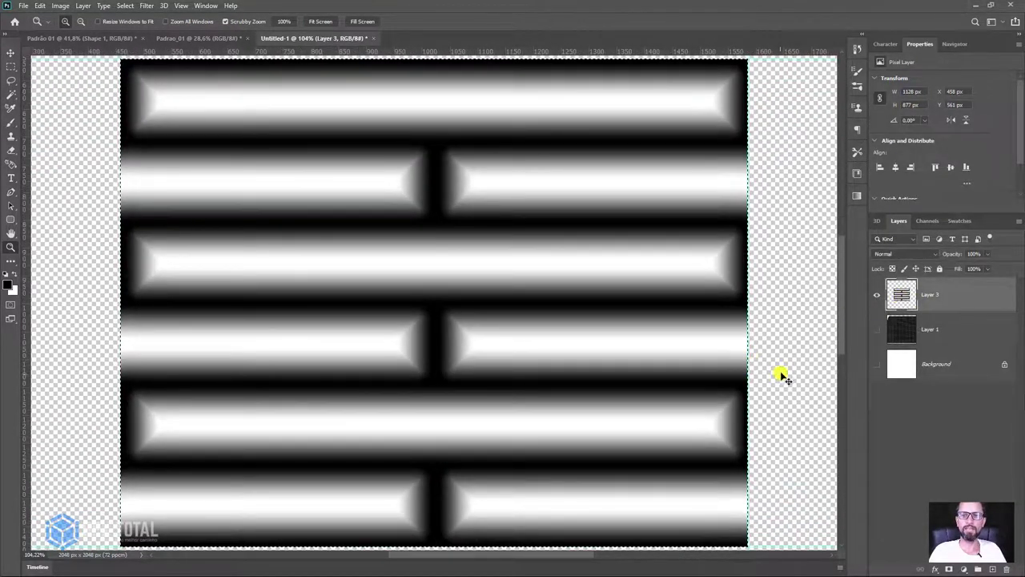
key(ctrl+0)
click(902, 293)
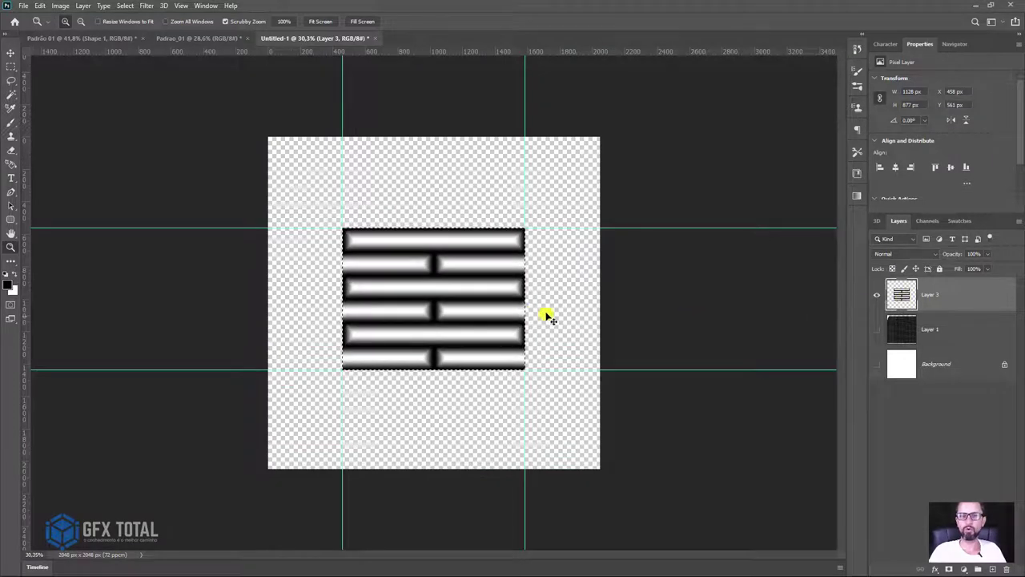
drag(513, 307, 535, 328)
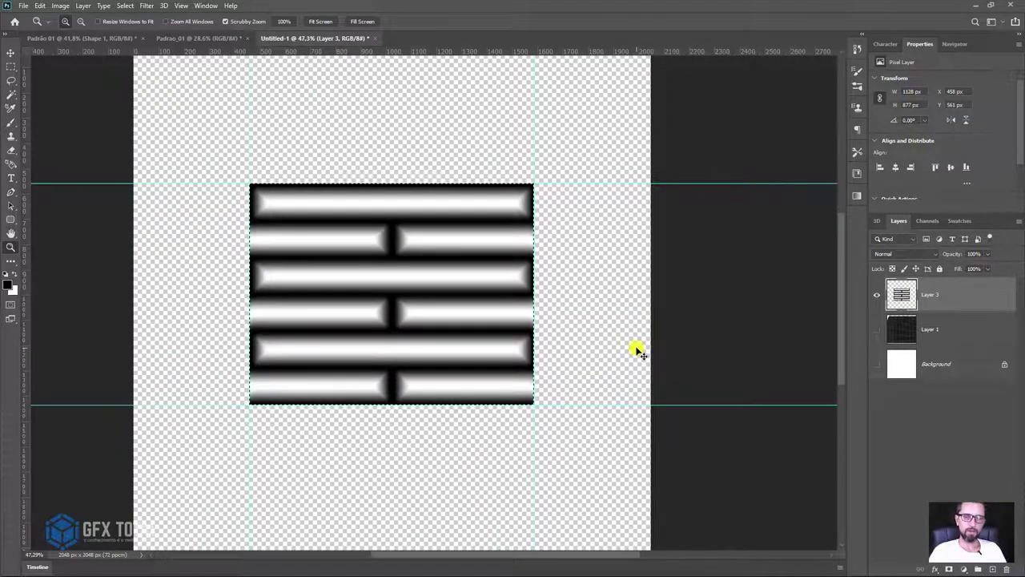
Step: Crop the canvas to the 1128 × 877 px pattern and marquee-select the whole tile
key(c)
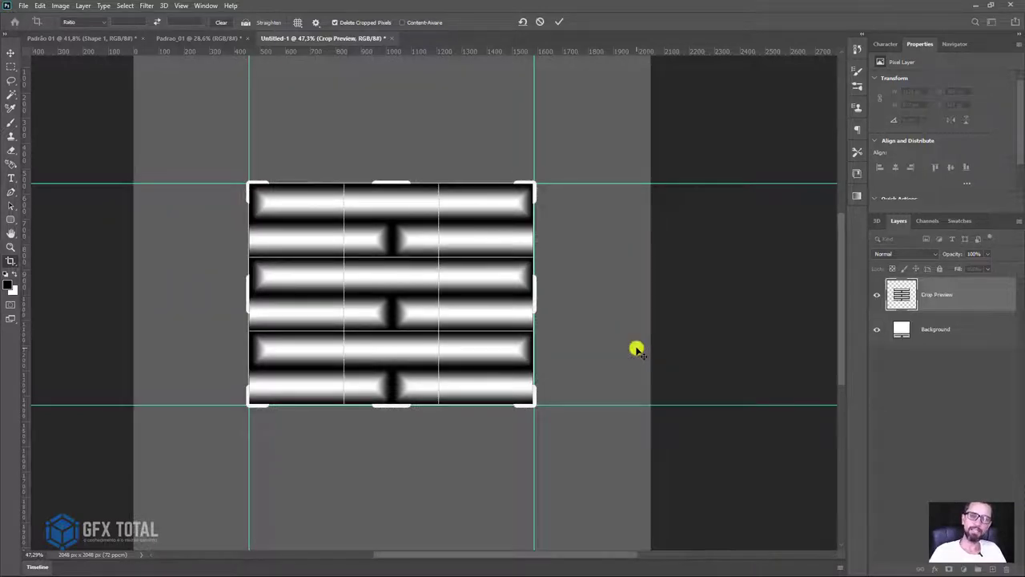
key(Return)
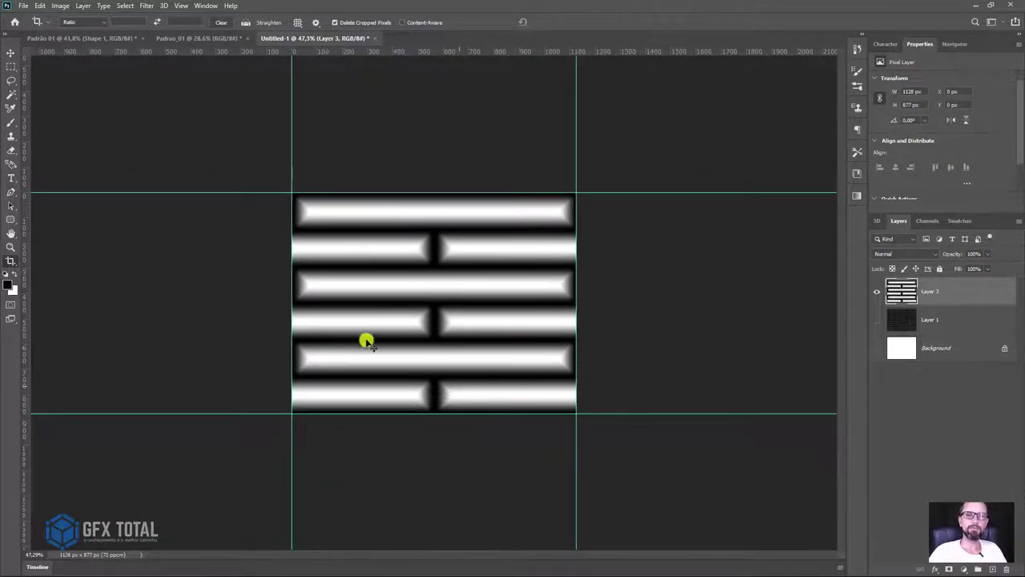
click(10, 66)
drag(292, 193, 628, 492)
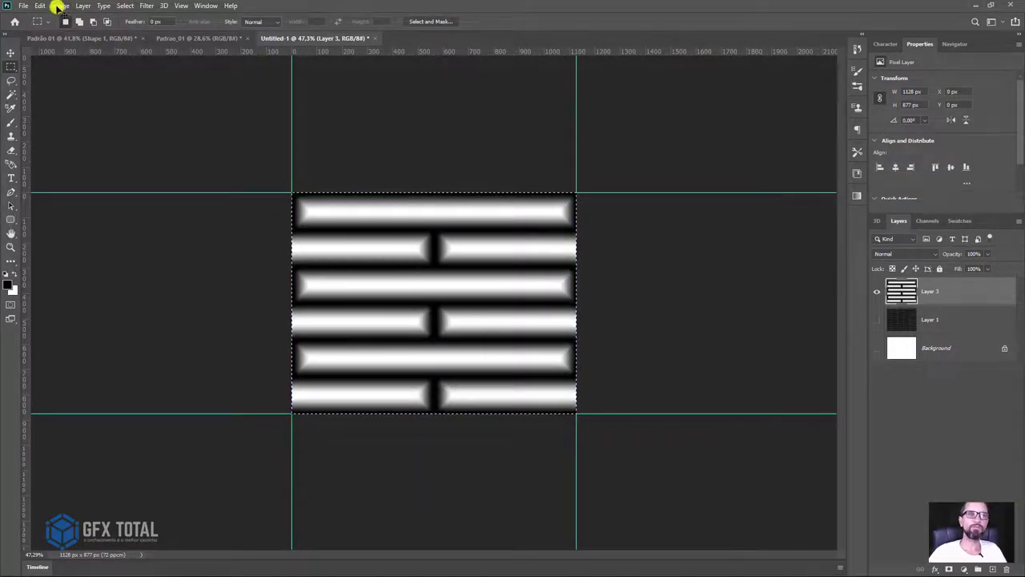
Step: Define the tile as a new pattern named Padrao_01 via Edit > Define Pattern
click(59, 7)
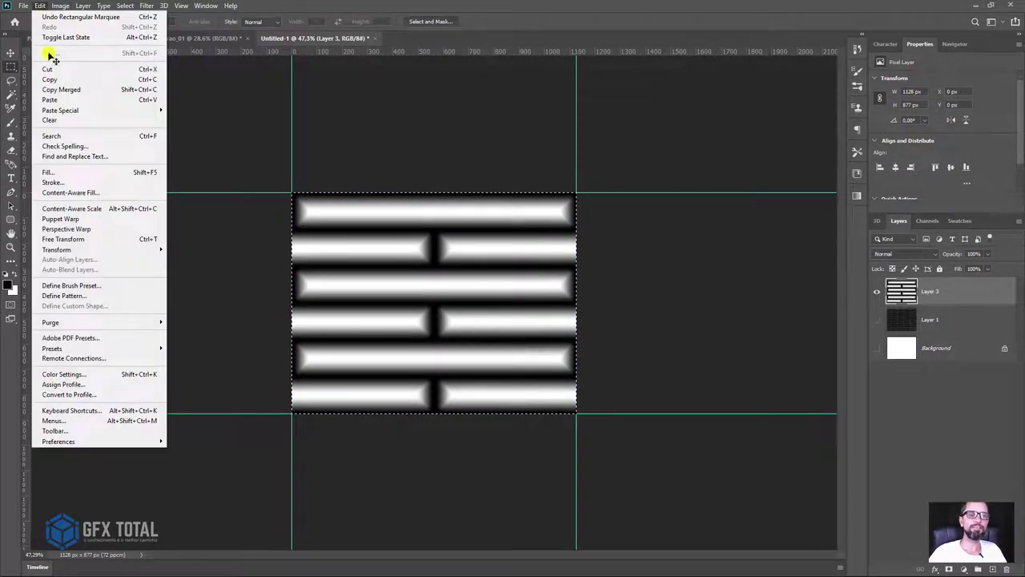
click(93, 296)
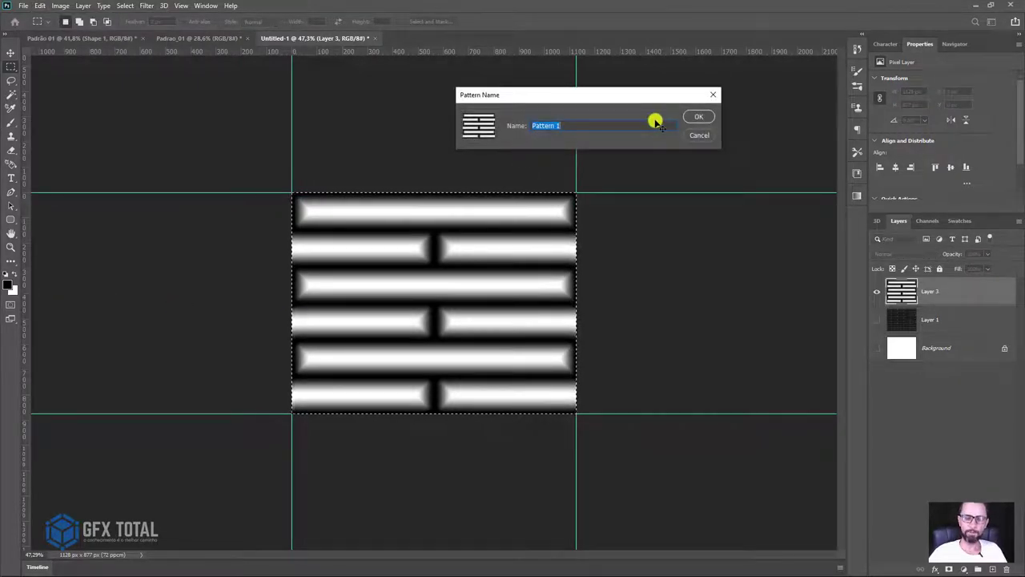
text(Padr)
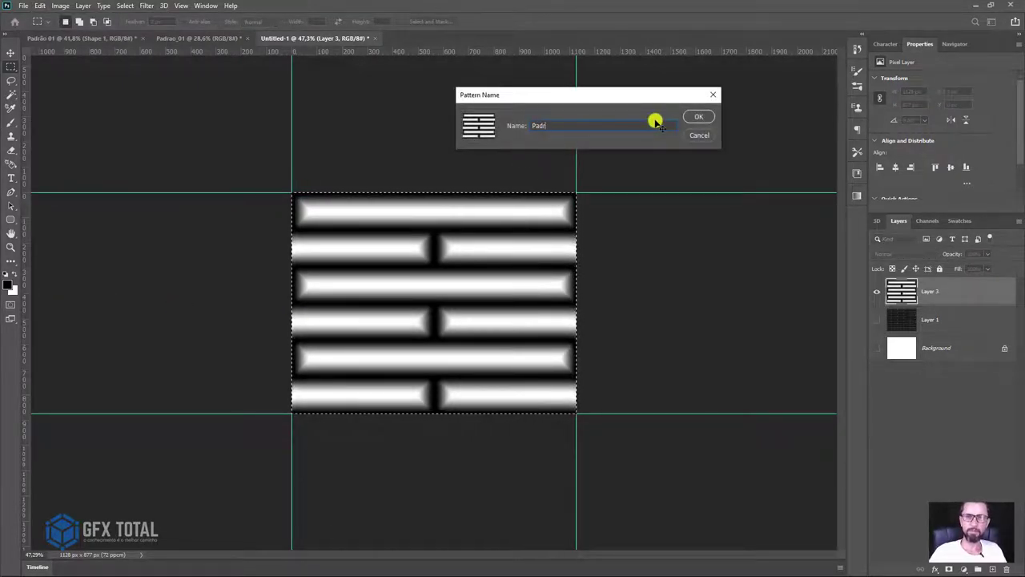
text(ra)
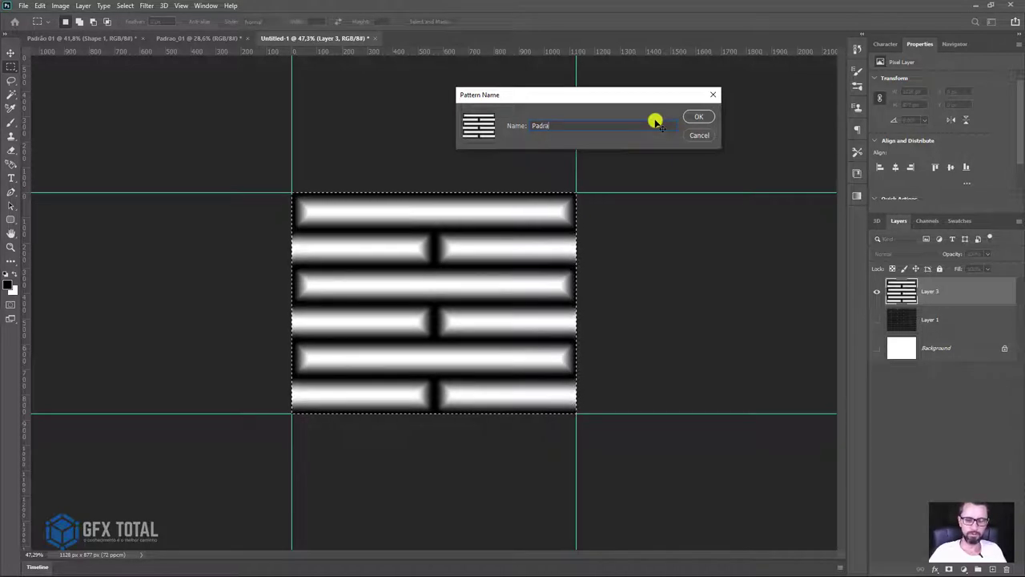
text(o_01)
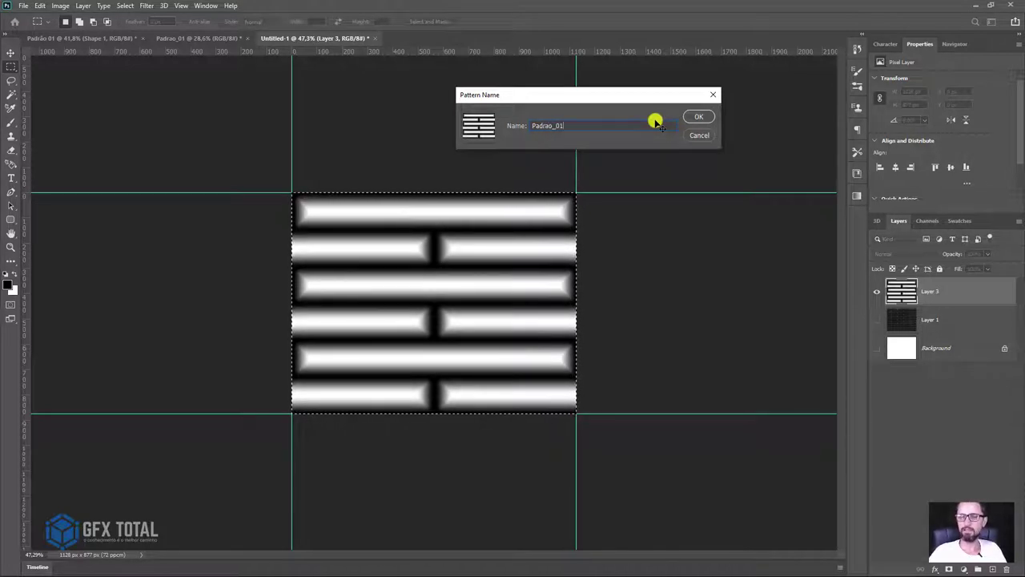
key(Return)
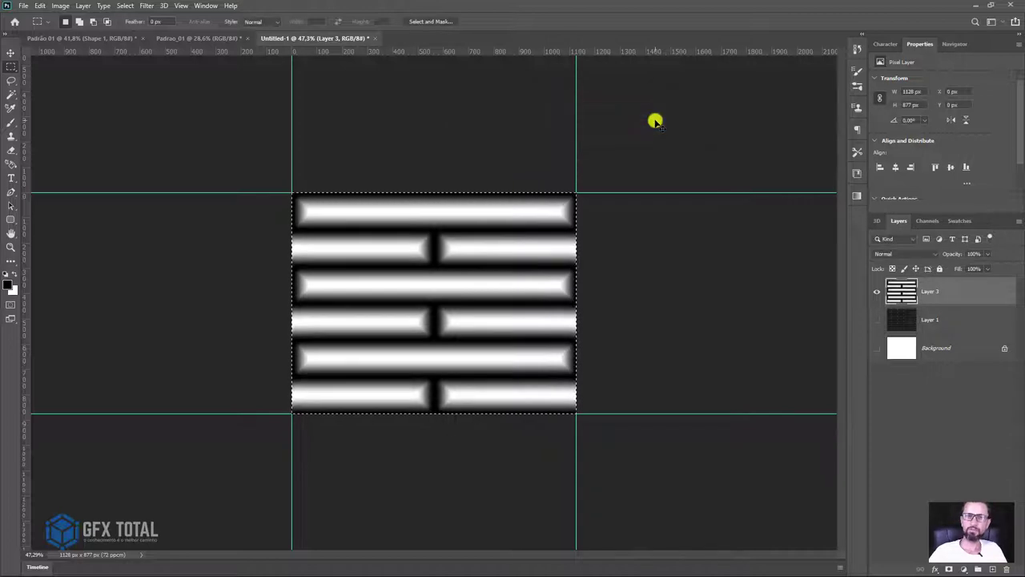
Step: Give the Padrão 01 sole shape a Pattern Overlay of the new pattern at 5% scale
click(110, 38)
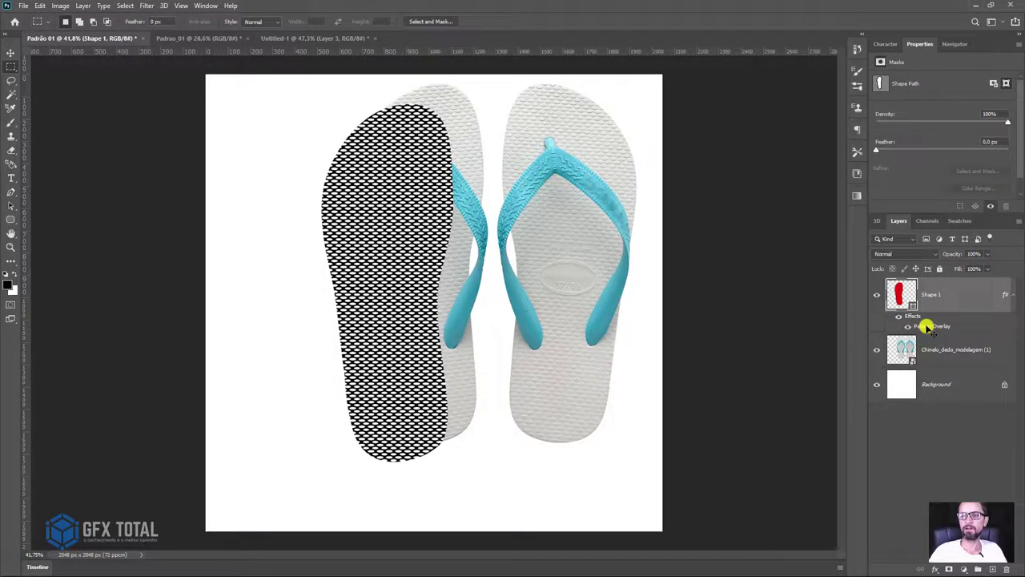
double_click(934, 327)
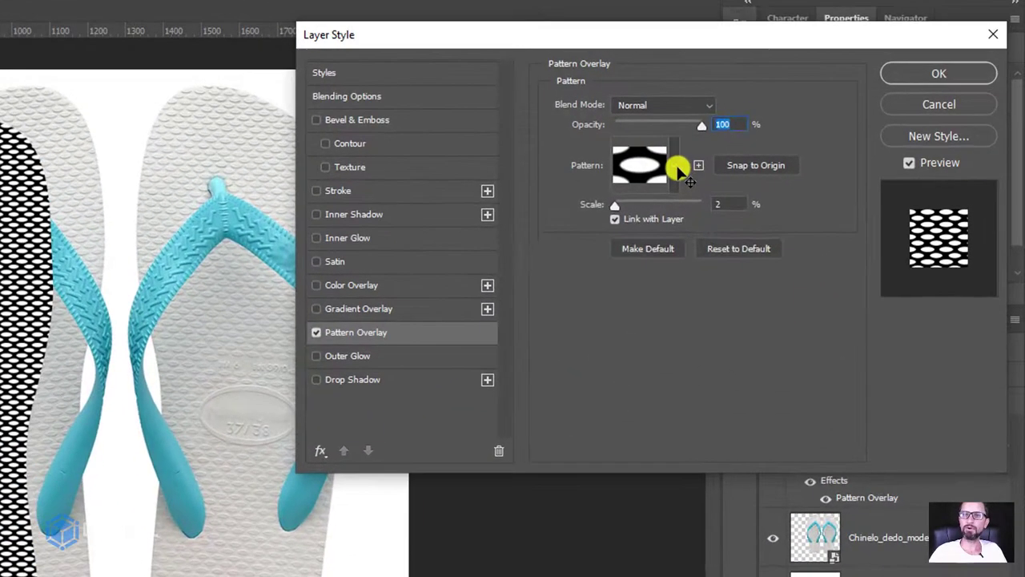
click(815, 131)
click(638, 299)
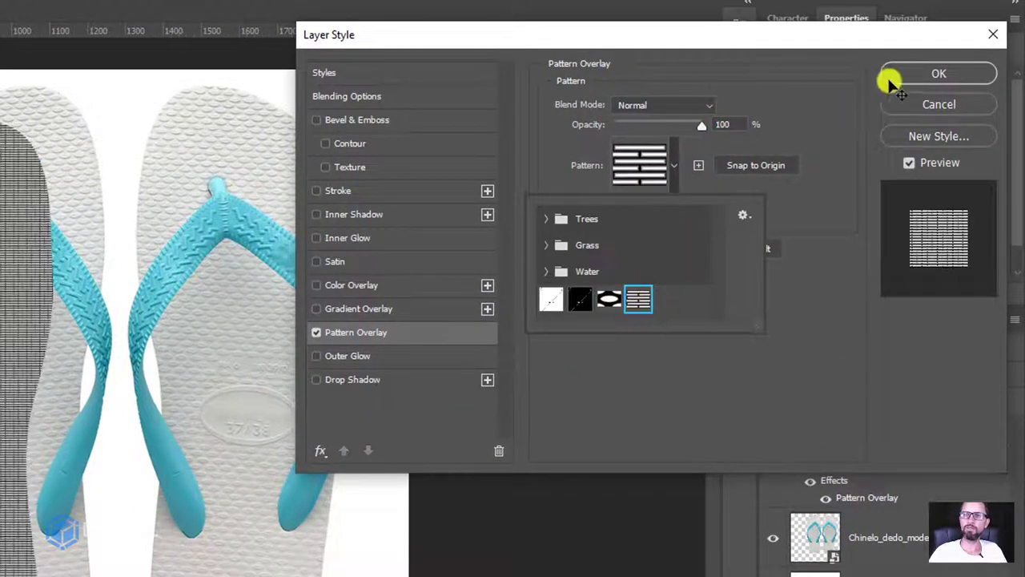
click(540, 138)
click(728, 206)
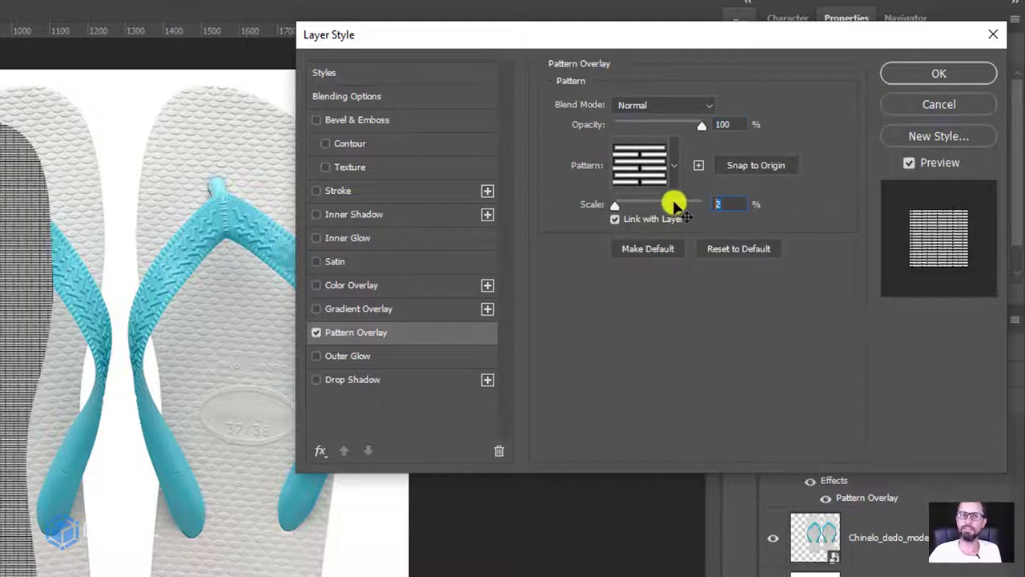
key(Up)
key(Up)
key(Up)
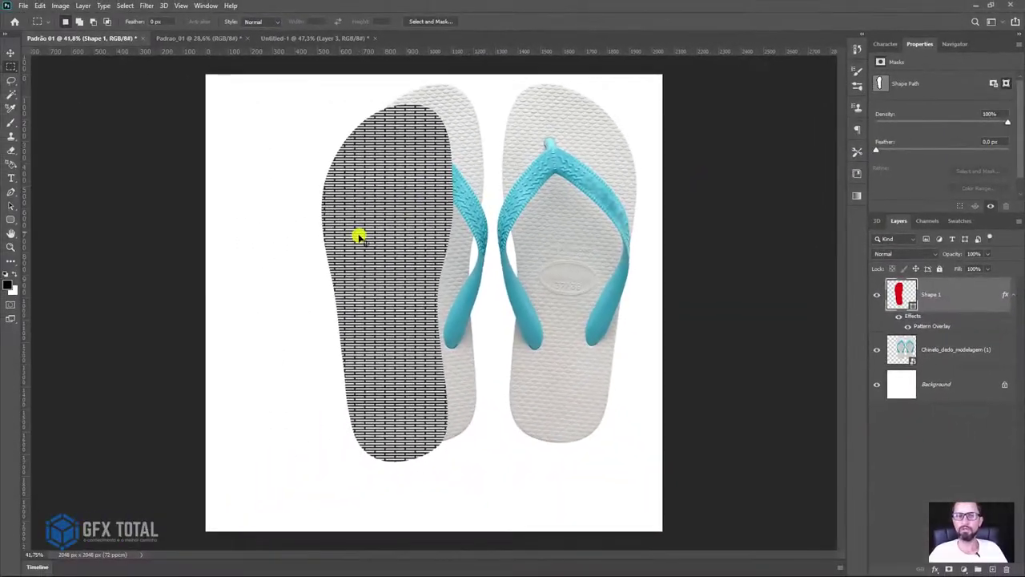
mouse_move(393, 215)
mouse_down()
mouse_move(409, 222)
mouse_move(400, 199)
mouse_up()
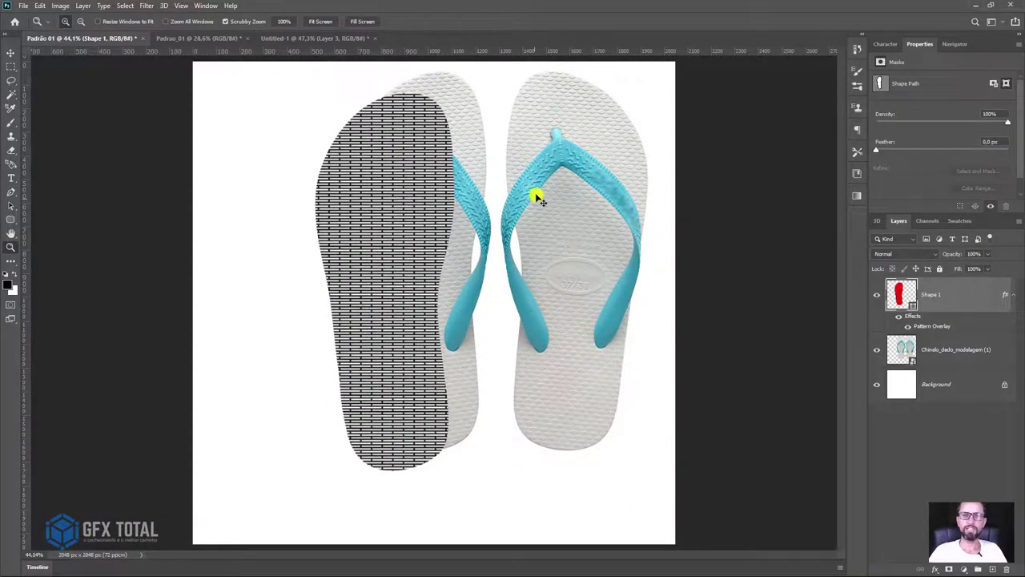
mouse_move(538, 200)
mouse_down()
mouse_move(613, 431)
mouse_move(590, 354)
mouse_move(615, 398)
mouse_move(554, 303)
mouse_up()
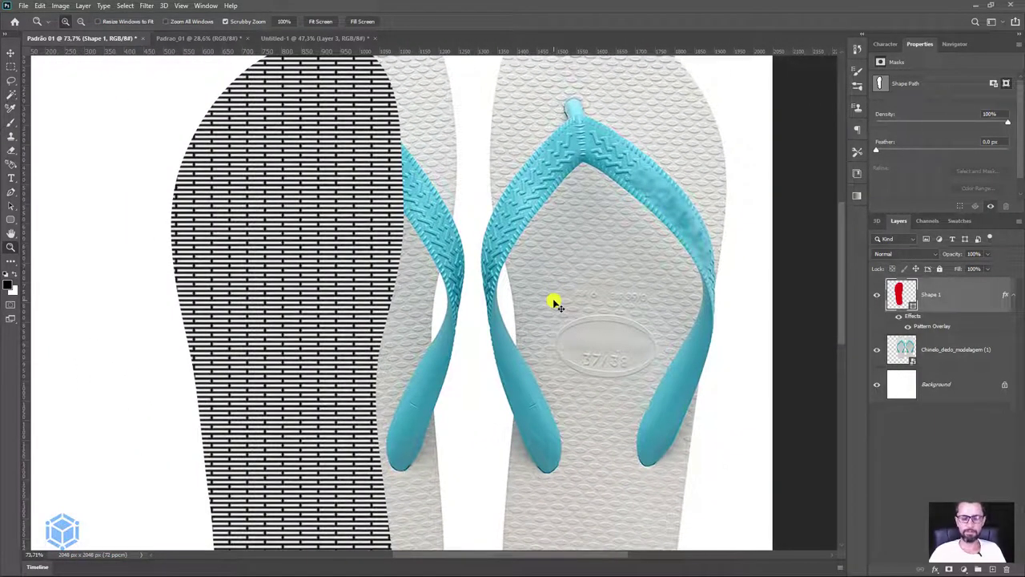
Step: Create a new 2048 × 2048 px document
key(ctrl+n)
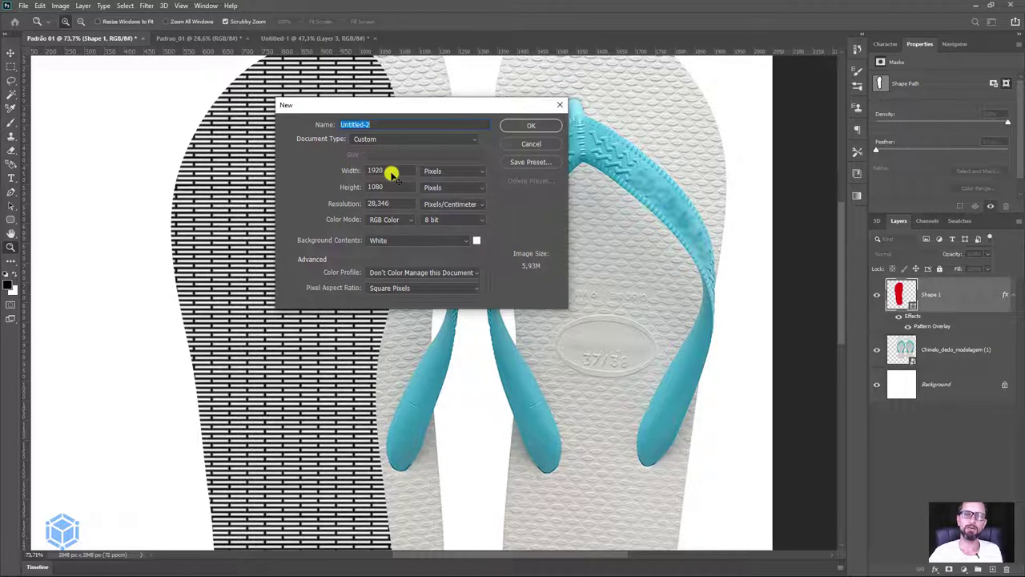
double_click(390, 169)
text(2048)
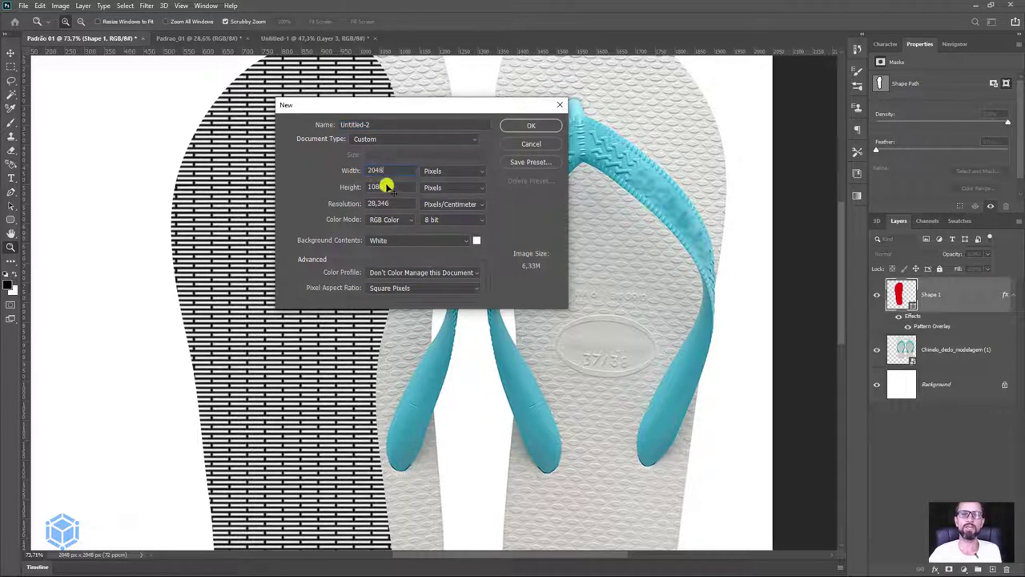
key(Tab)
text(1)
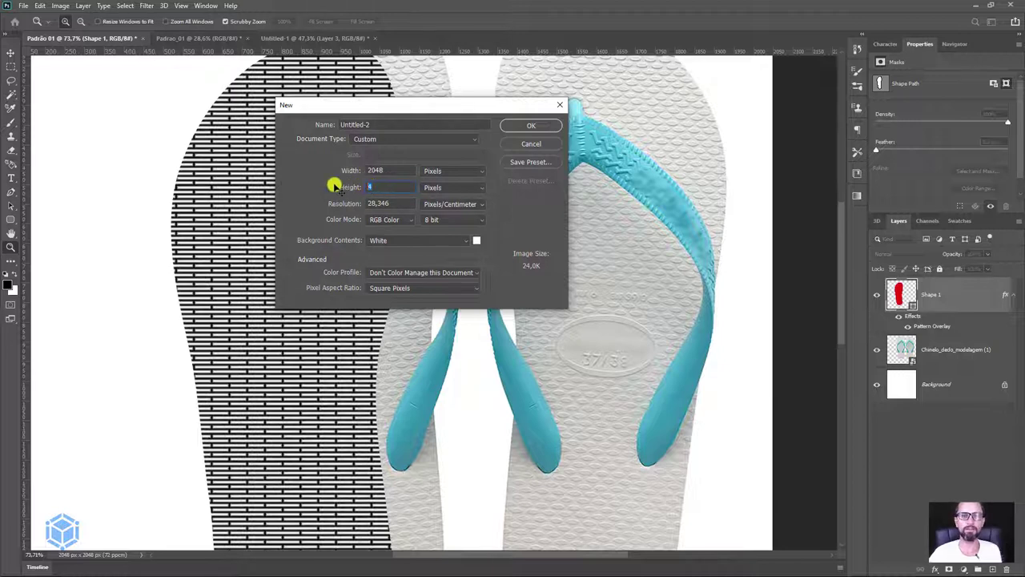
drag(334, 185, 381, 188)
click(334, 201)
text(72)
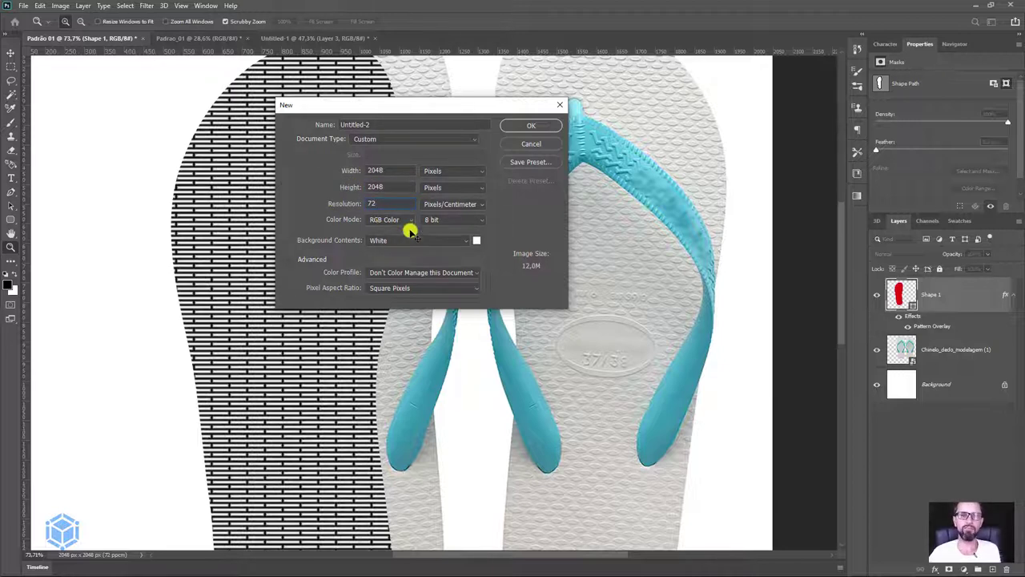
key(Return)
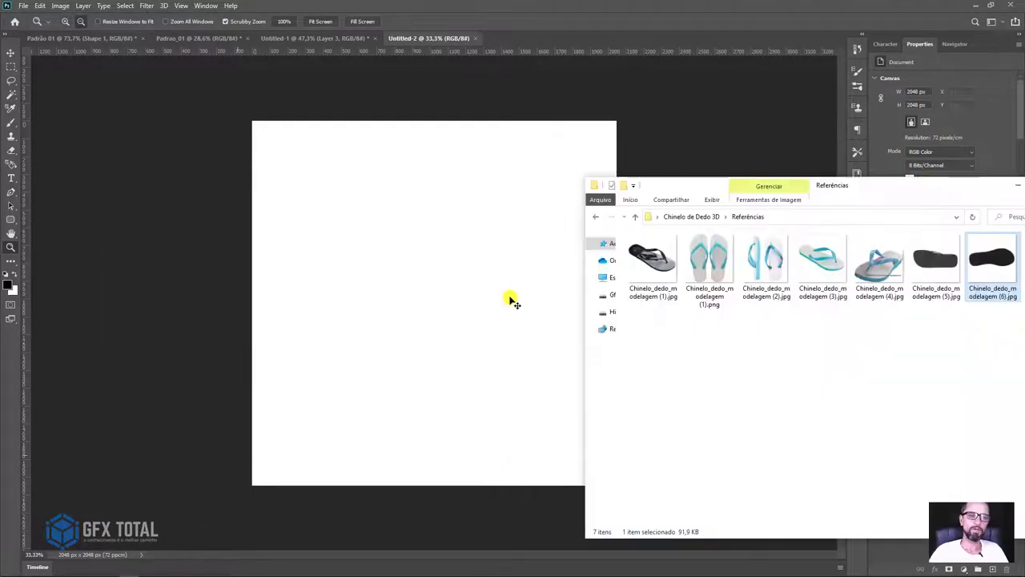
Step: Place the flip-flop photo on the canvas and marquee-select a strap-and-sole area
click(710, 312)
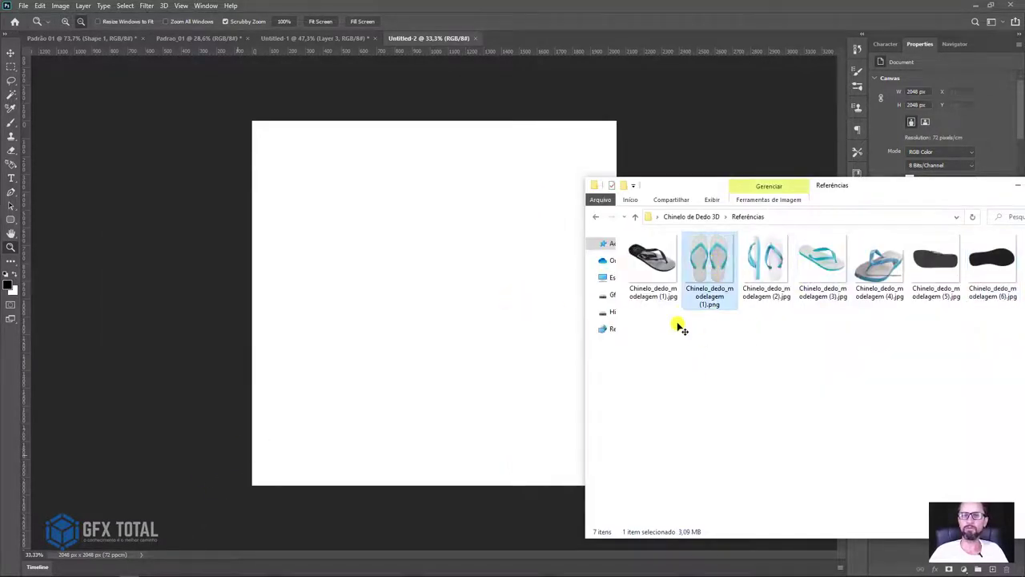
drag(704, 274, 421, 272)
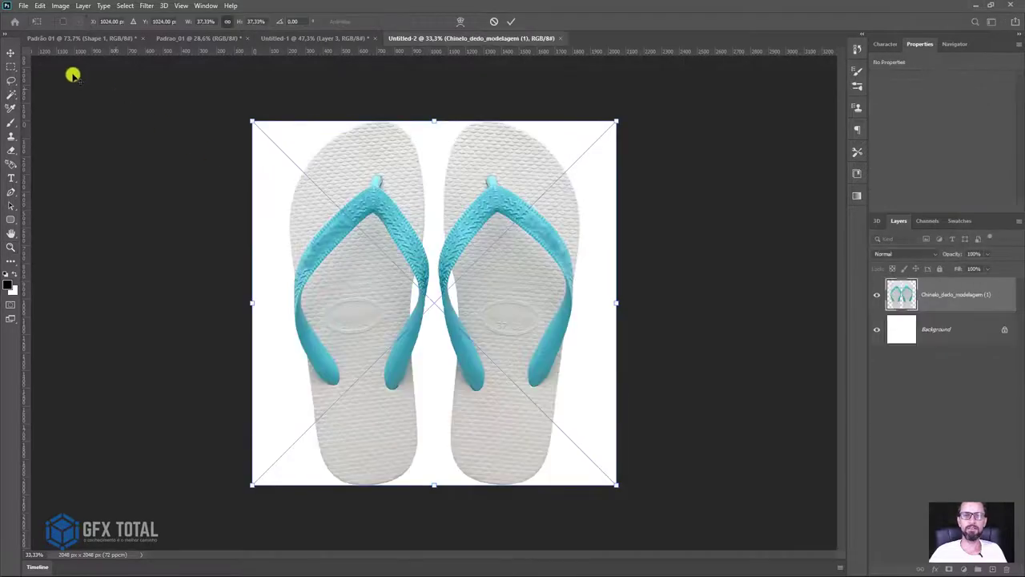
click(7, 54)
scroll(489, 234, up, 3)
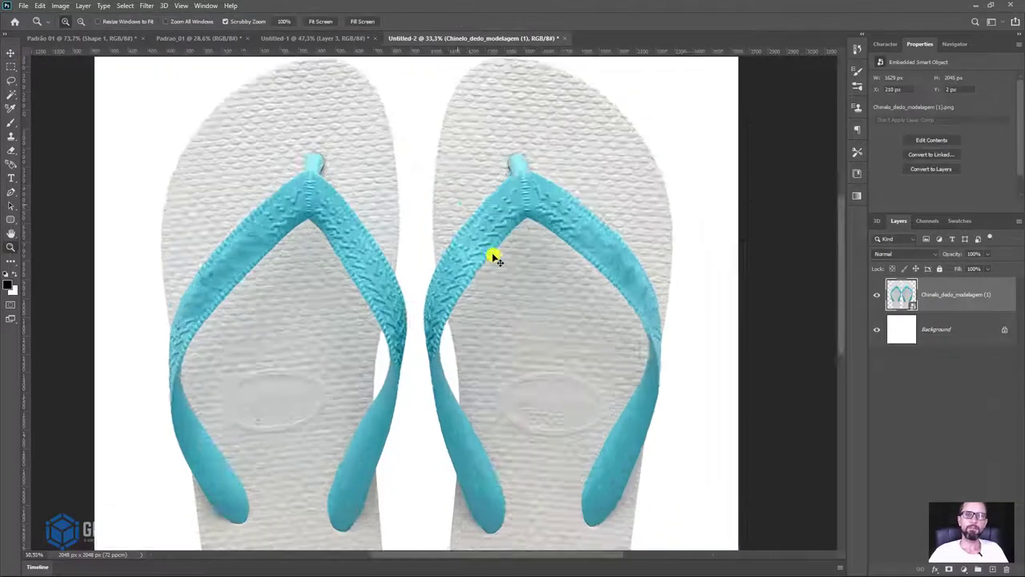
scroll(494, 256, up, 3)
click(10, 67)
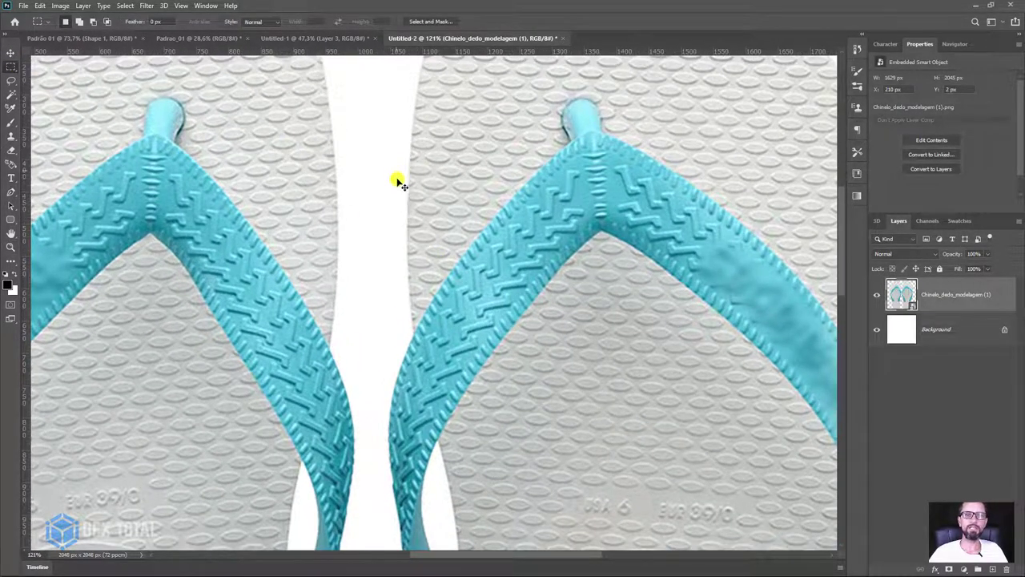
drag(399, 181, 629, 439)
Step: Copy the selected strap area to its own layer and delete the flip-flop photo layer
key(ctrl+shift+alt+n)
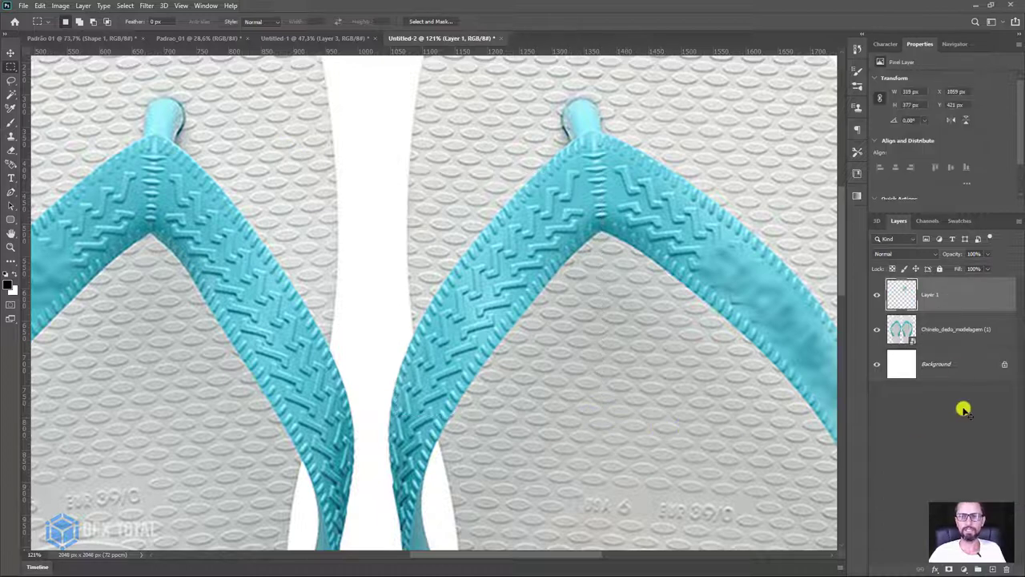
click(935, 334)
key(Delete)
key(z)
mouse_move(655, 422)
mouse_down()
mouse_move(613, 342)
mouse_move(637, 375)
mouse_up()
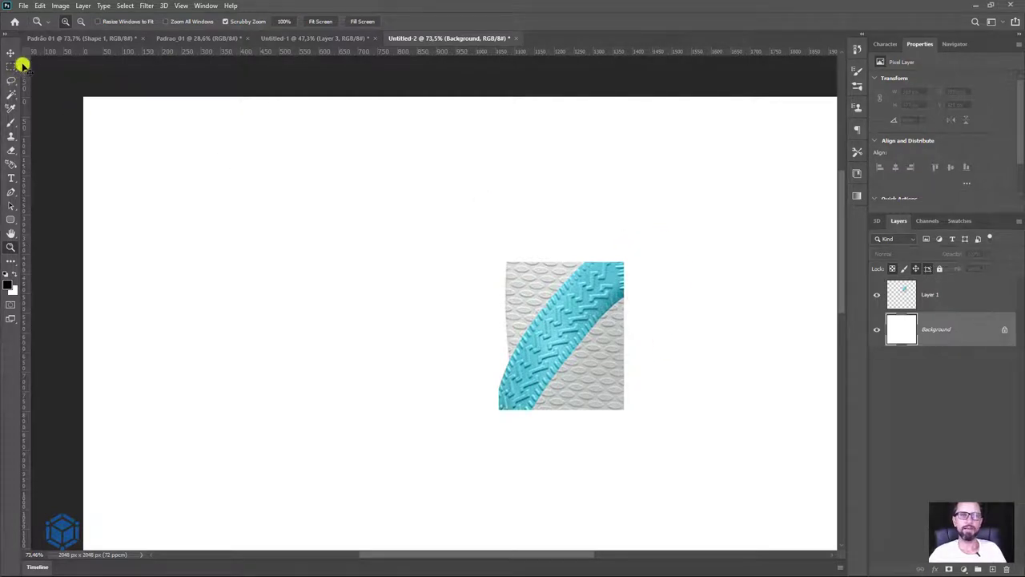
Step: Move the strap crop left and rotate it so the strap runs vertically
click(11, 52)
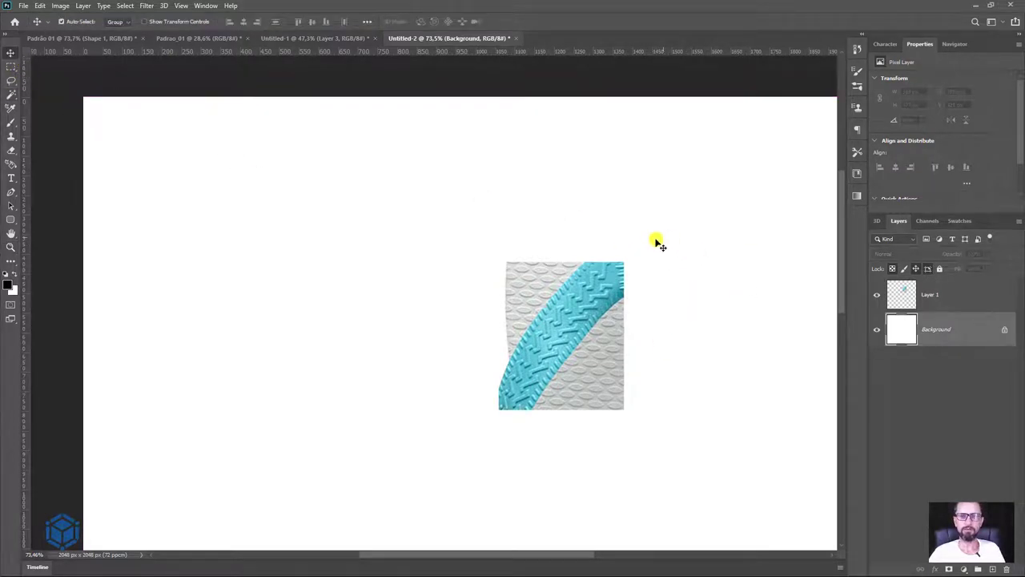
mouse_move(611, 281)
mouse_down()
mouse_move(491, 284)
mouse_move(479, 298)
mouse_up()
key(ctrl+t)
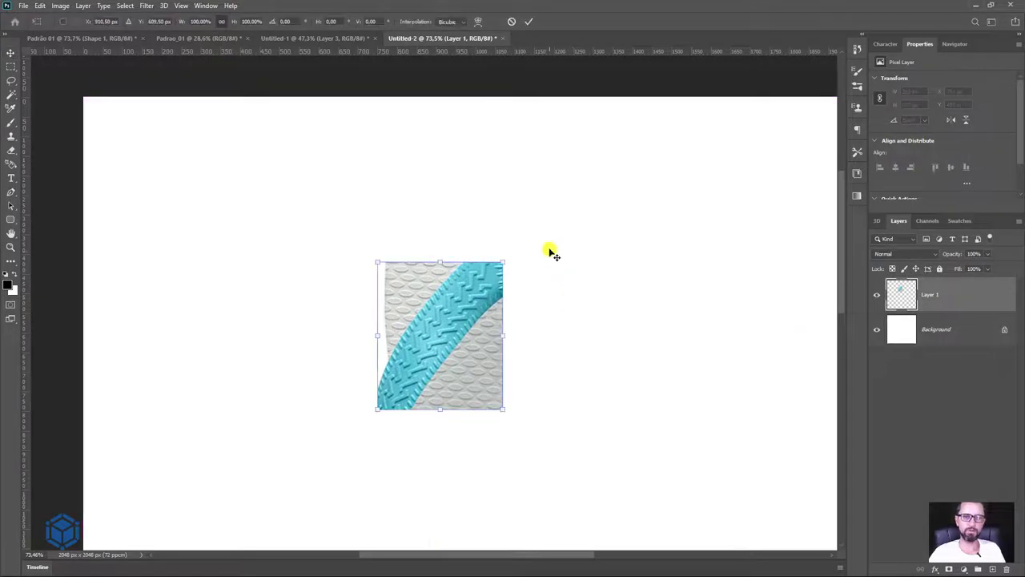
drag(544, 245, 455, 205)
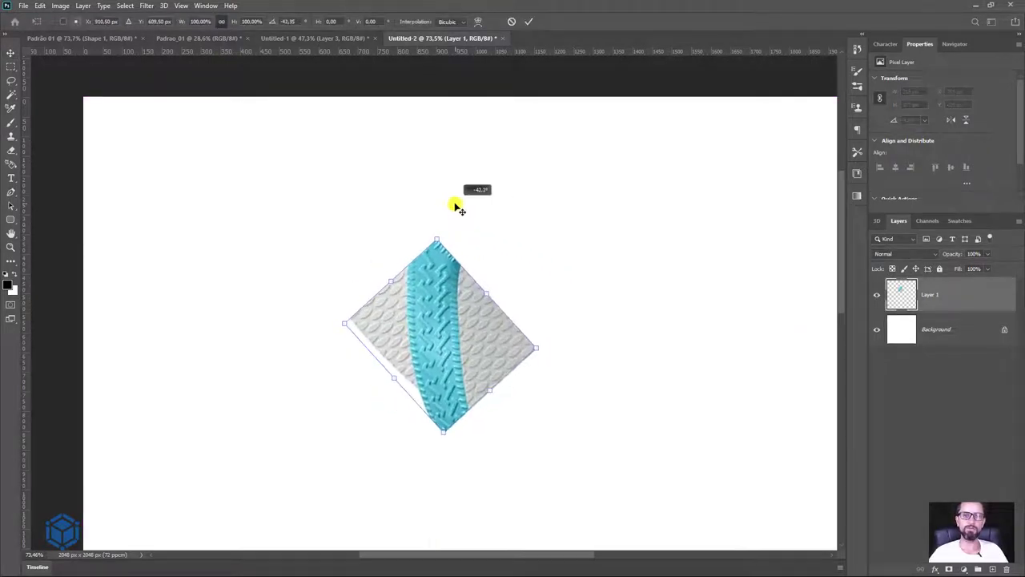
drag(29, 319, 436, 314)
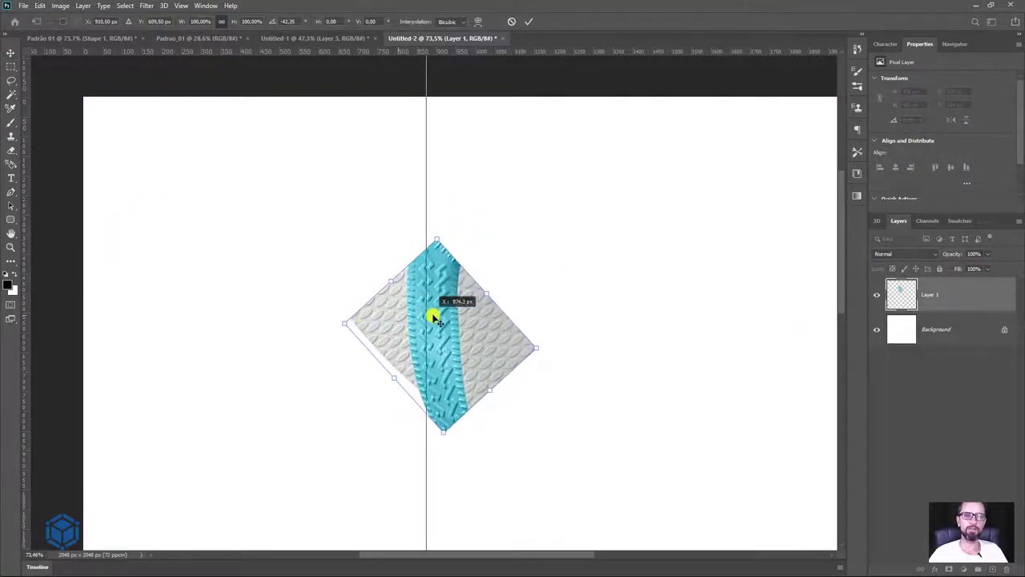
drag(594, 322, 593, 320)
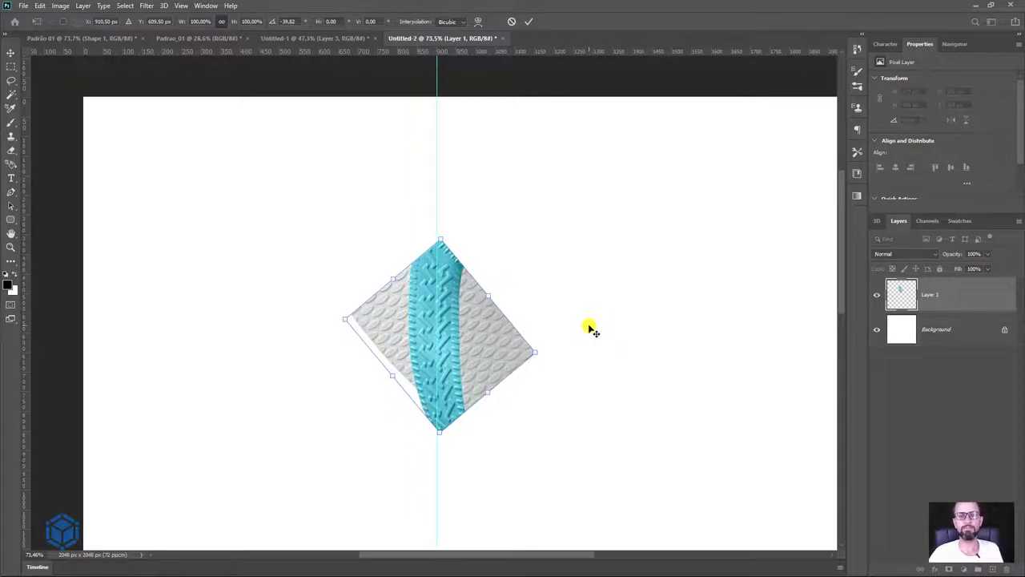
key(Return)
Step: Enlarge the strap crop to about 2039 × 2130 px to fill the canvas
key(z)
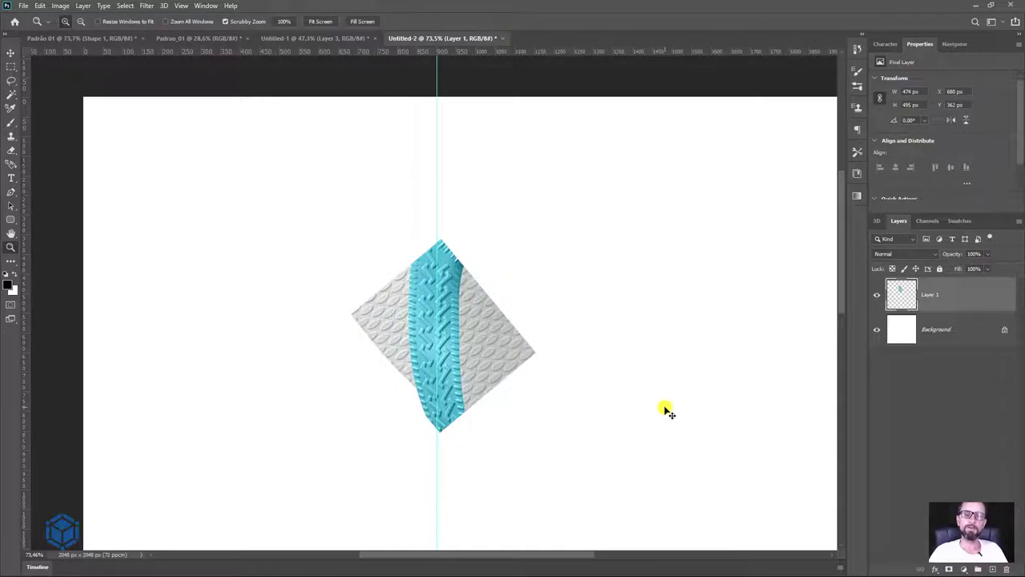
drag(664, 410, 633, 392)
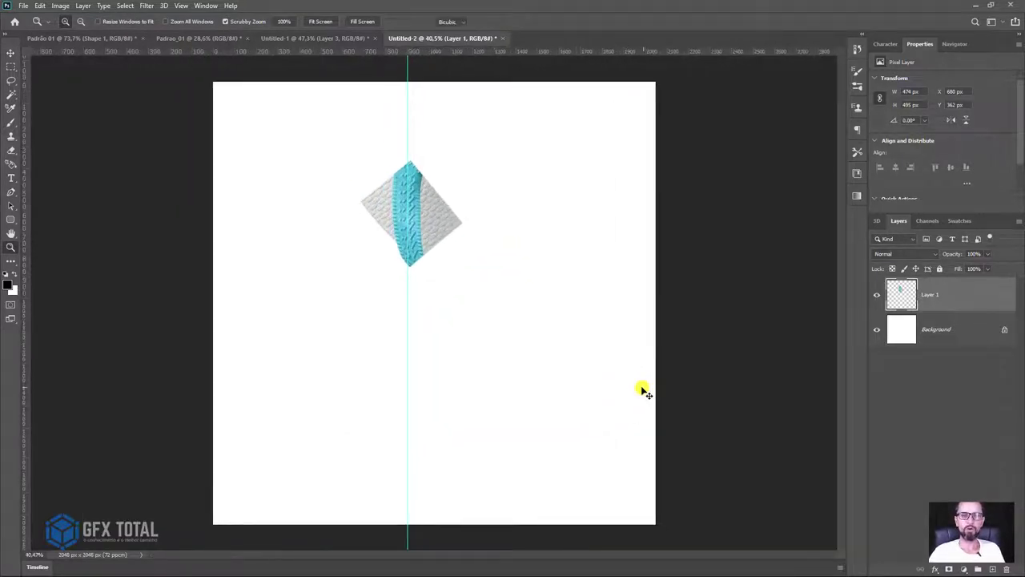
key(ctrl+t)
drag(468, 275, 652, 461)
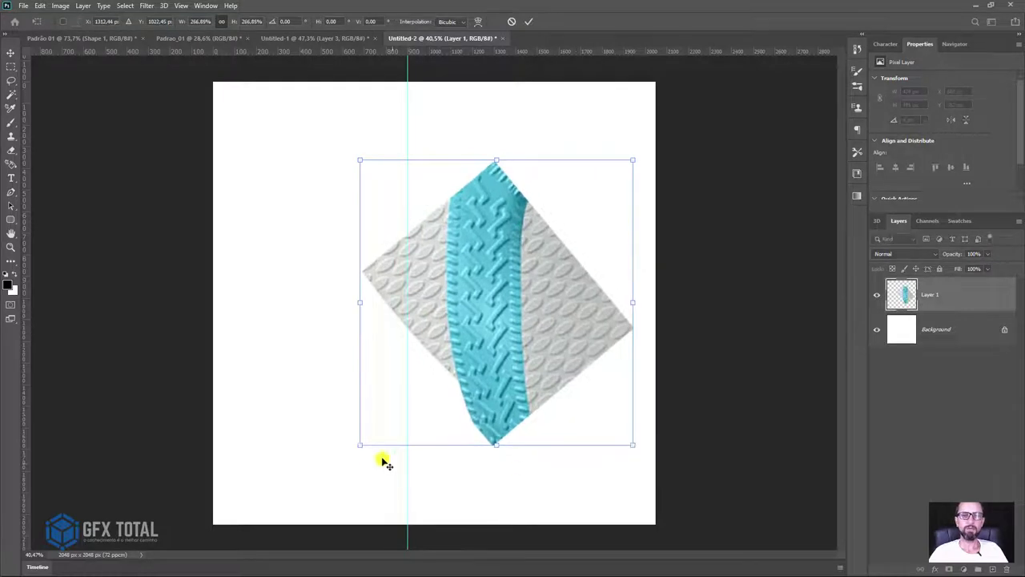
drag(384, 462, 285, 530)
drag(281, 160, 190, 69)
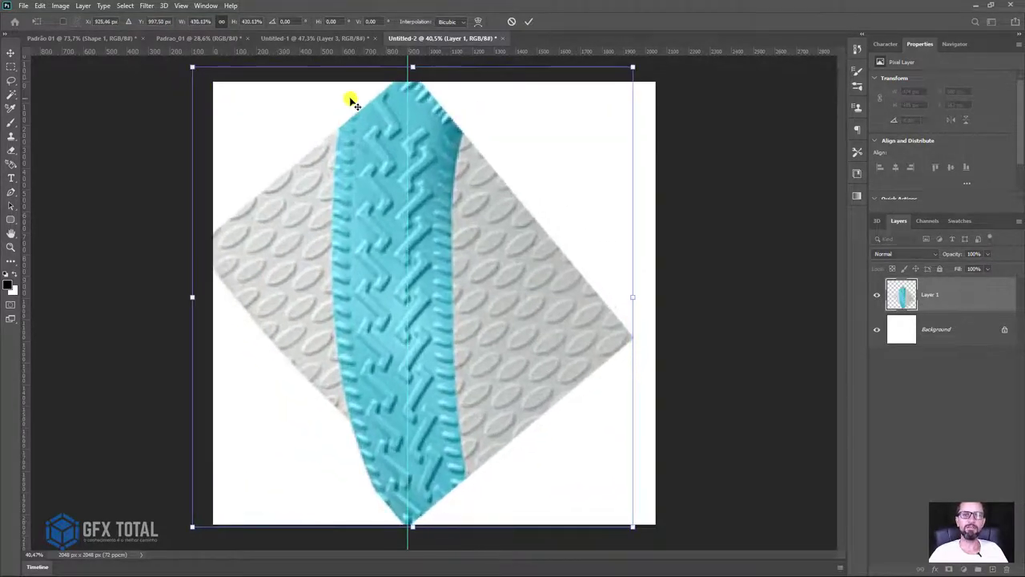
mouse_move(475, 245)
mouse_down()
mouse_move(508, 265)
mouse_move(509, 253)
mouse_up()
key(Return)
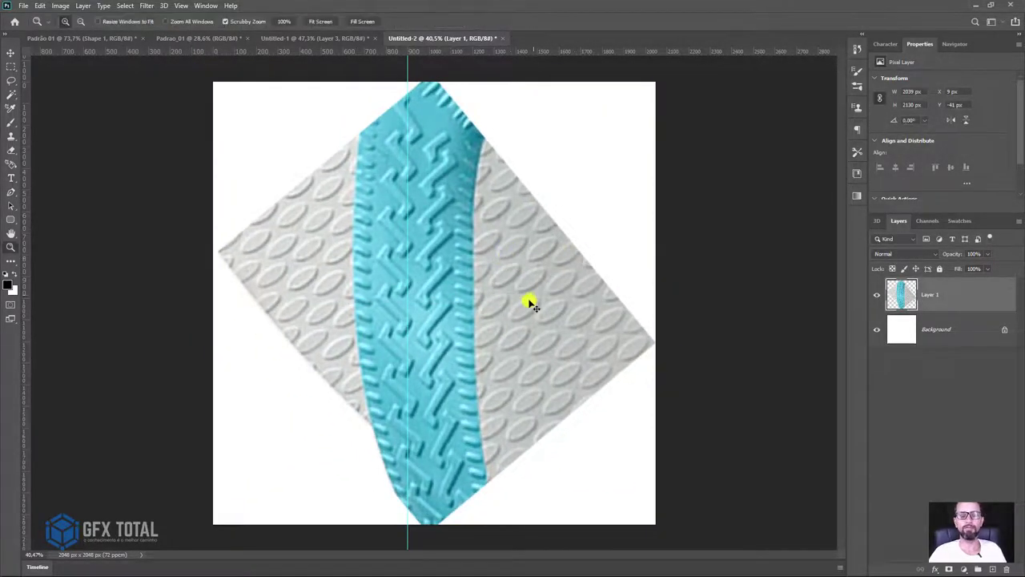
drag(381, 248, 431, 348)
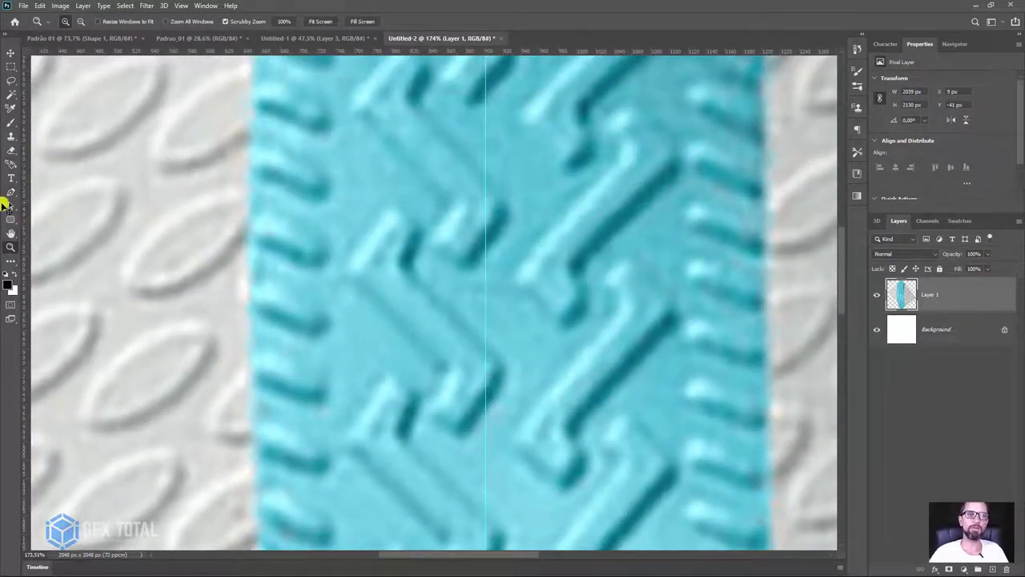
Step: Draw a 67 × 28 px rounded bar with black fill and no stroke on the strap
click(11, 220)
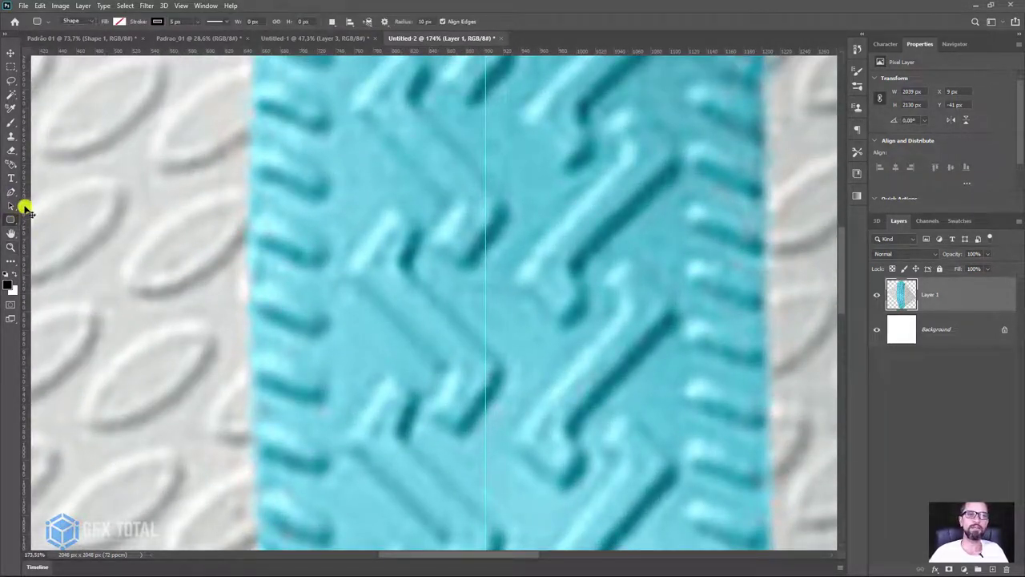
drag(368, 178, 426, 200)
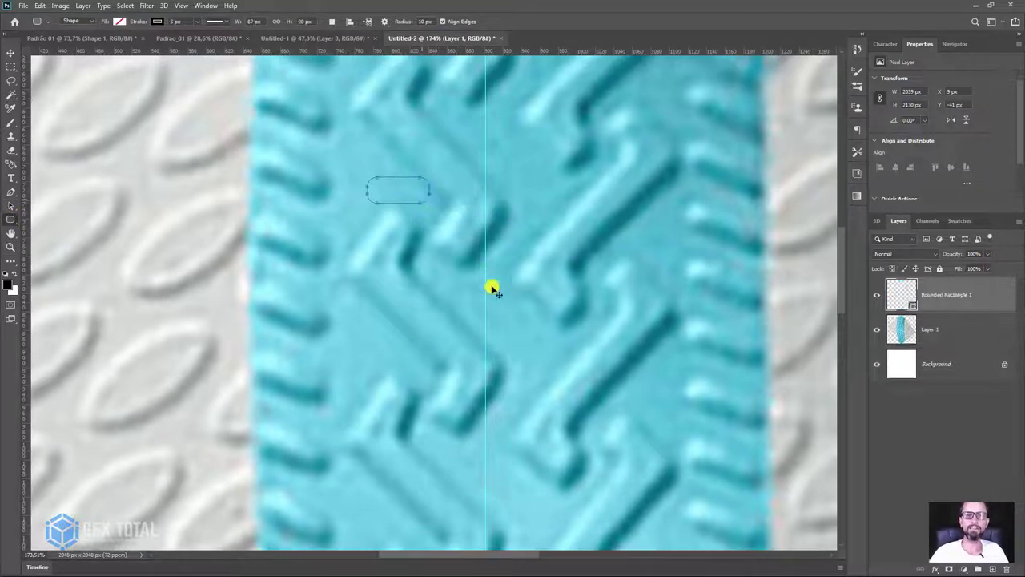
click(118, 22)
click(188, 79)
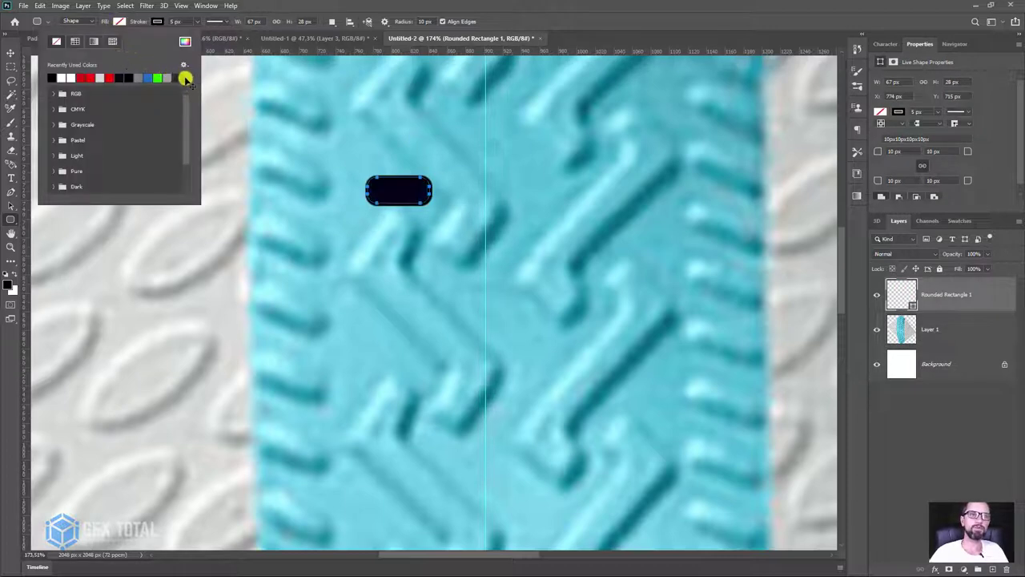
click(154, 22)
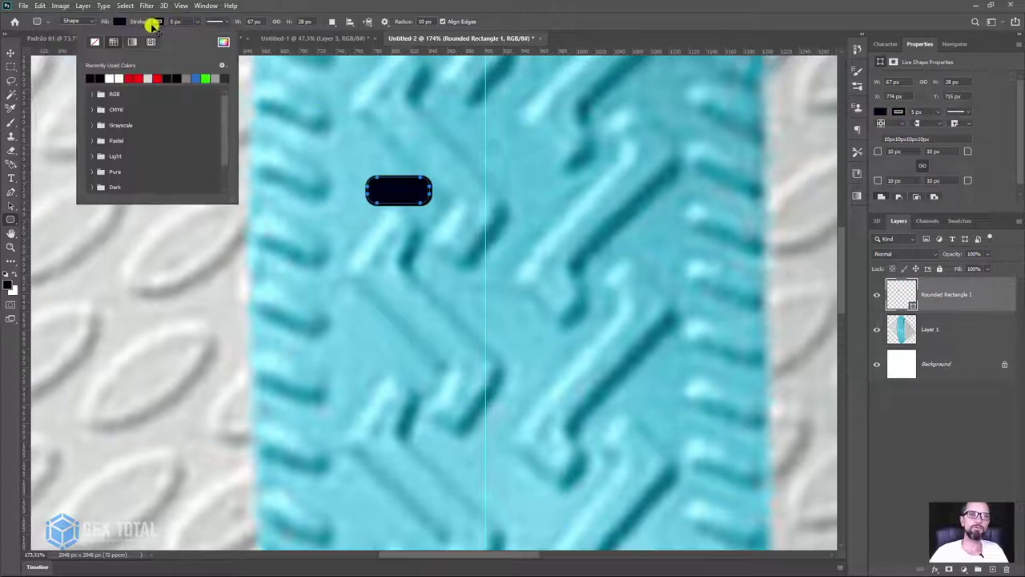
click(95, 42)
Step: Duplicate the black bar straight down and delete the extra middle copy
click(10, 52)
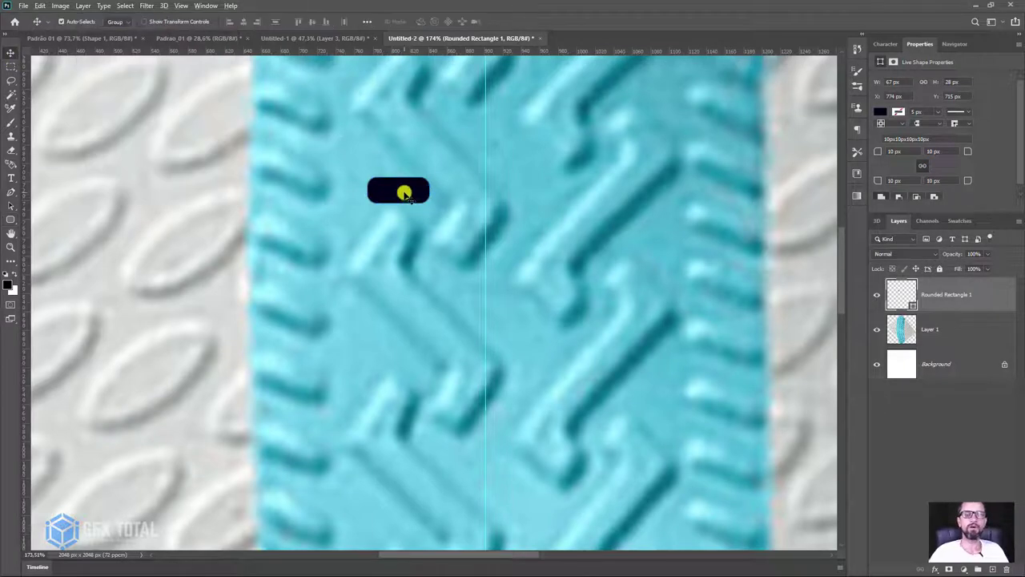
drag(404, 195, 408, 281)
drag(404, 315, 405, 339)
mouse_move(403, 189)
mouse_down()
mouse_move(406, 242)
mouse_move(393, 239)
mouse_up()
key(Delete)
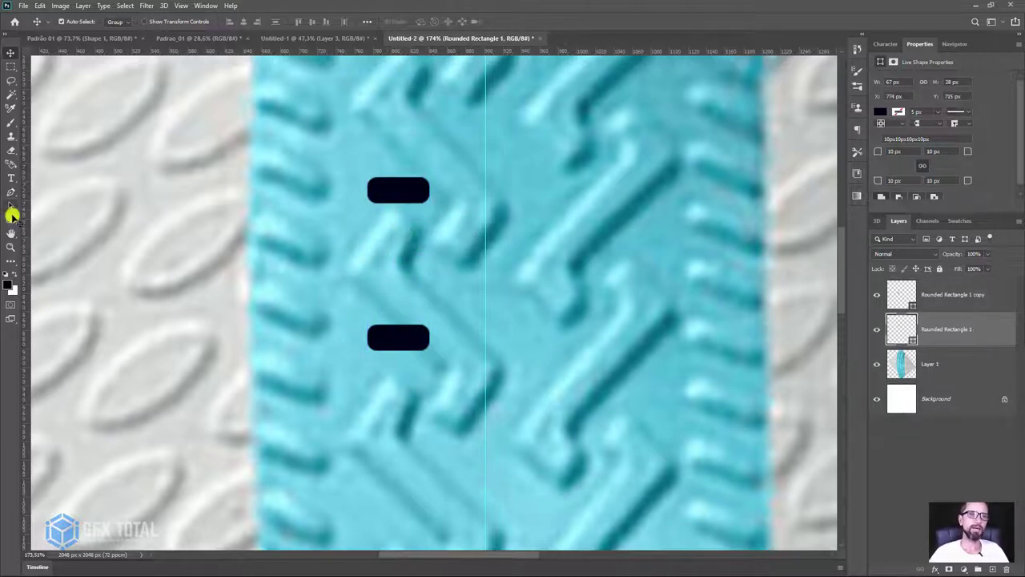
Step: Draw a long rounded bar about 196 px wide and rotate it to exactly 90°
click(10, 217)
drag(385, 180, 564, 205)
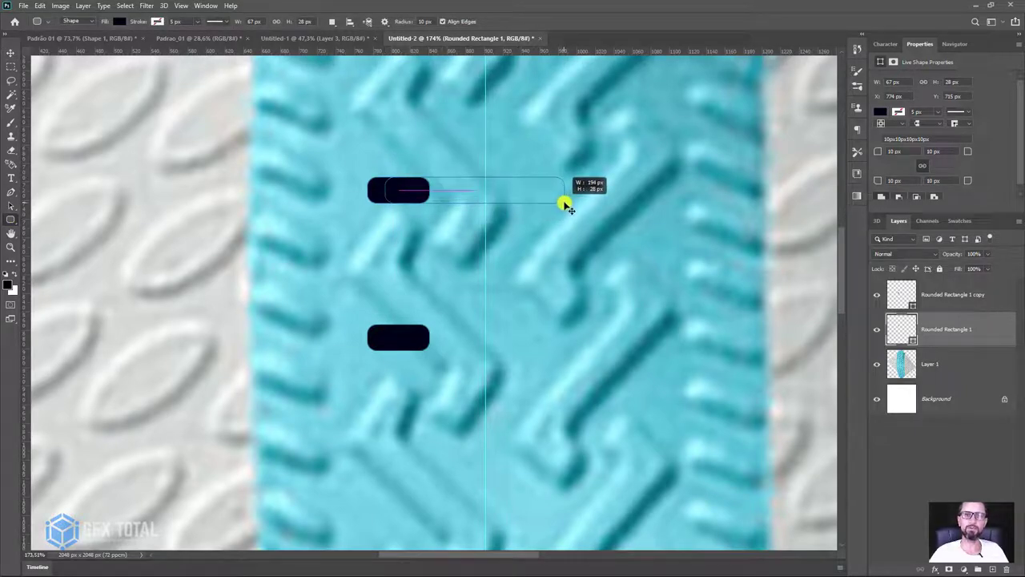
drag(563, 205, 565, 205)
click(8, 52)
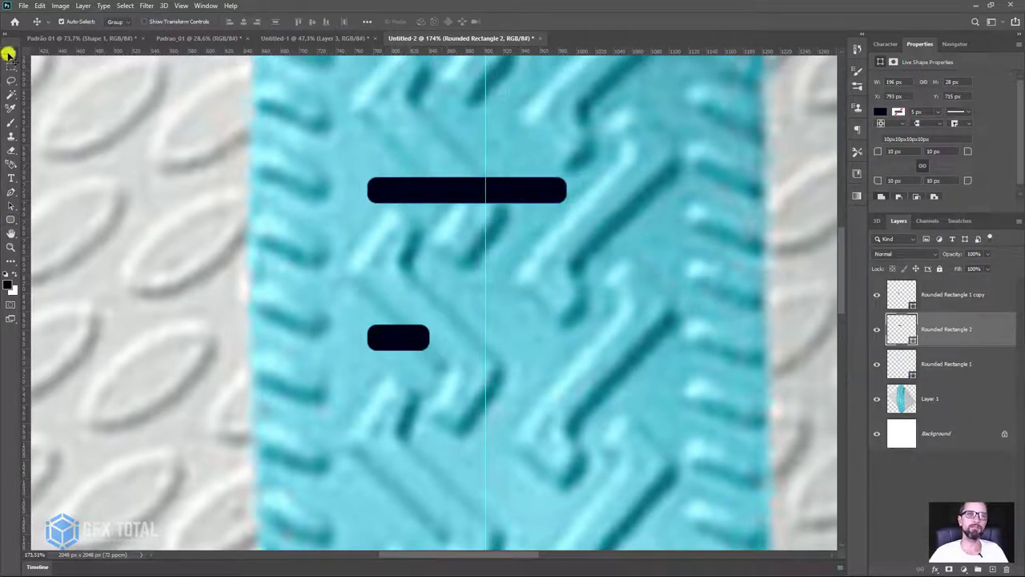
key(ctrl+t)
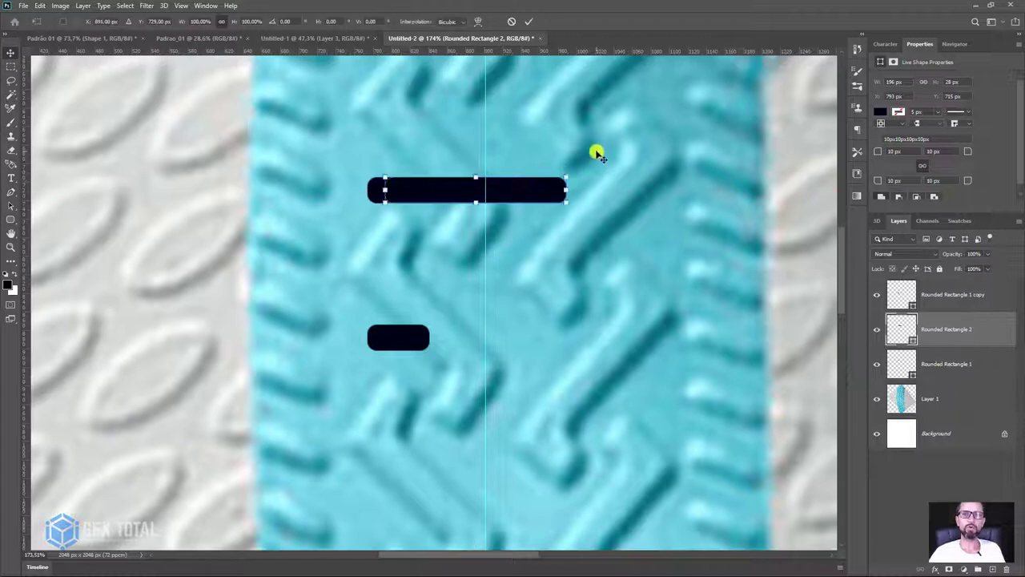
drag(593, 151, 510, 315)
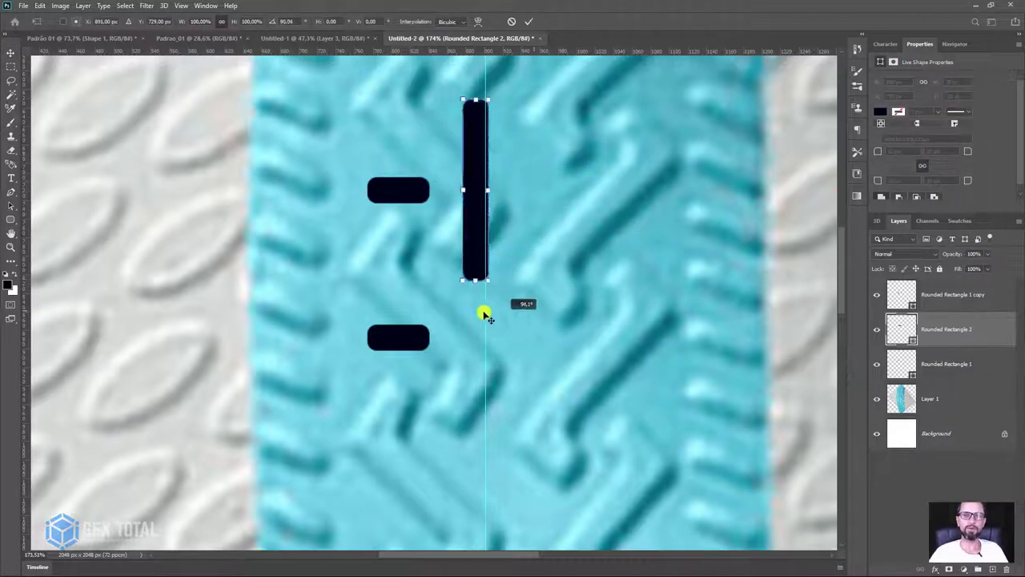
drag(509, 315, 523, 317)
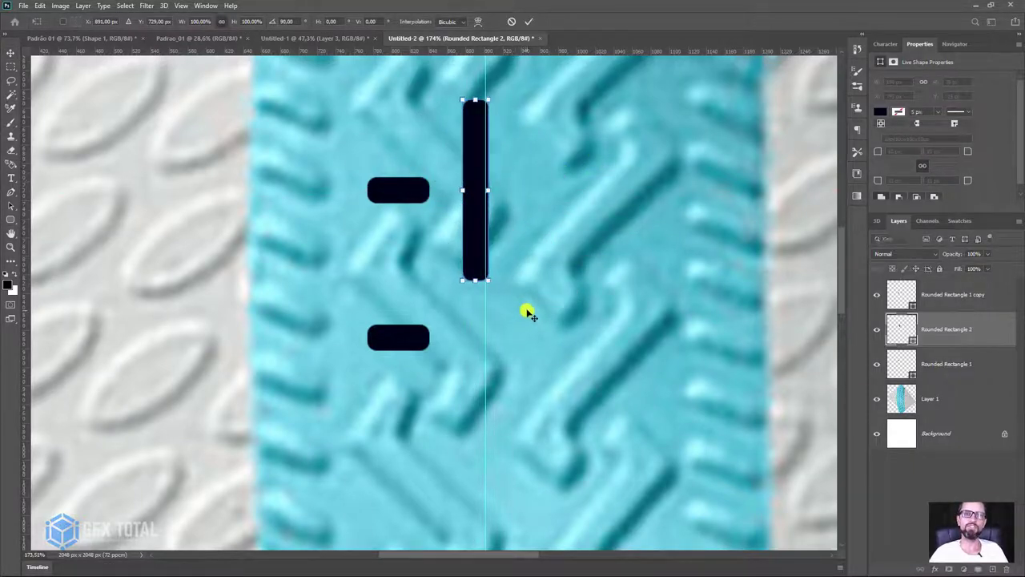
key(Return)
Step: Move the vertical bar to the bars' left ends, align the bottom bar, and shorten it
drag(473, 149, 373, 213)
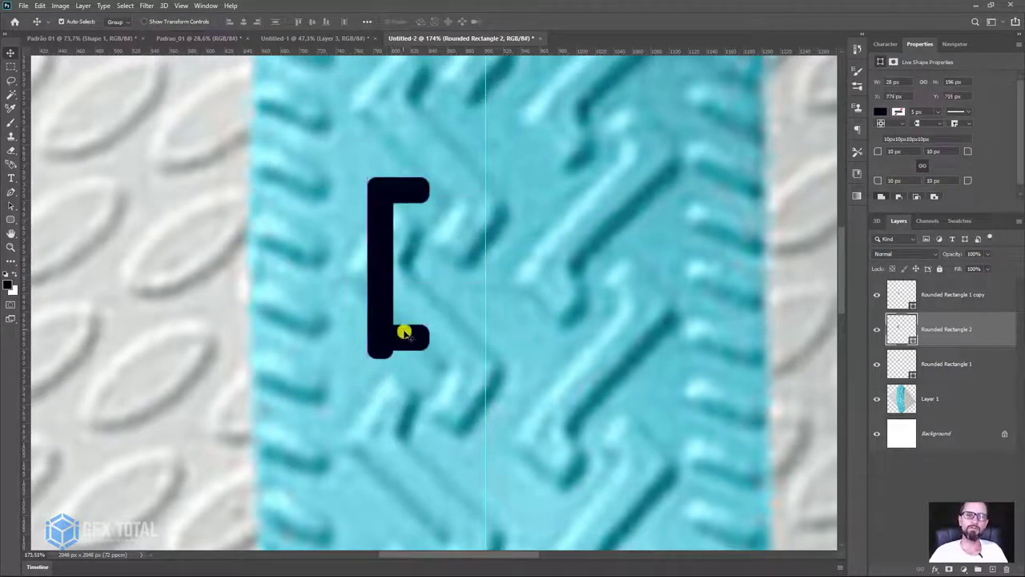
drag(404, 333, 366, 313)
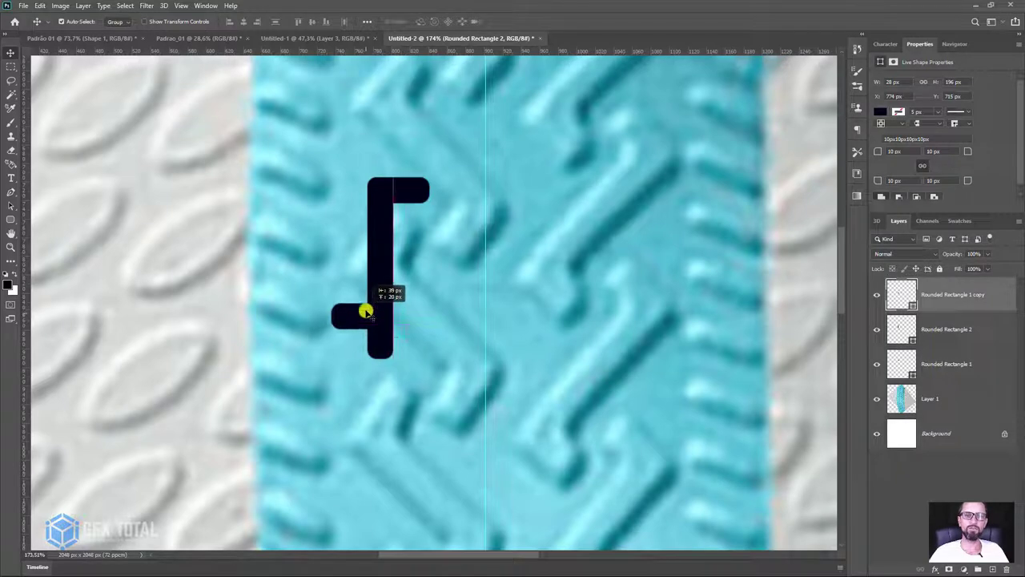
drag(366, 312, 366, 316)
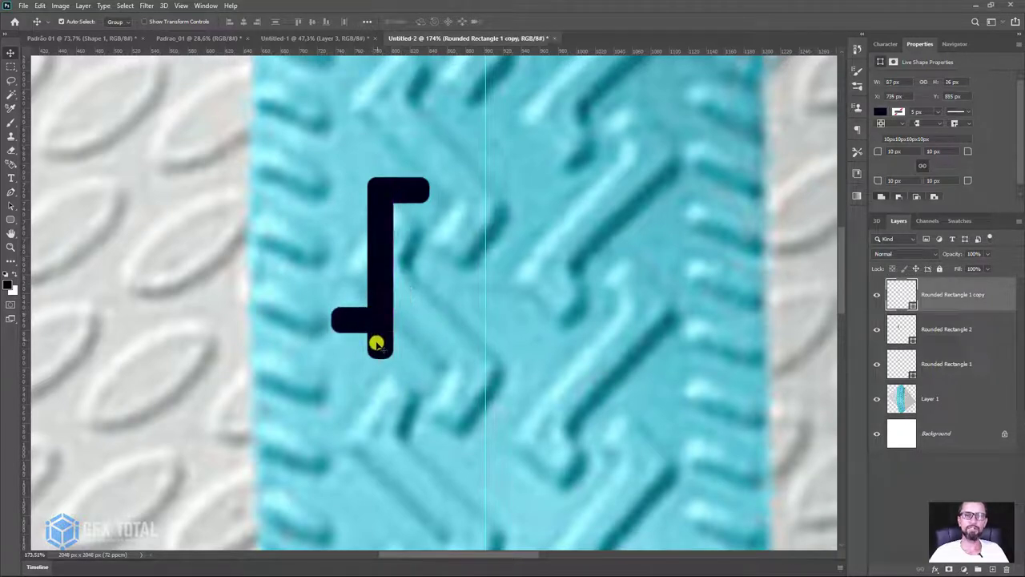
click(384, 358)
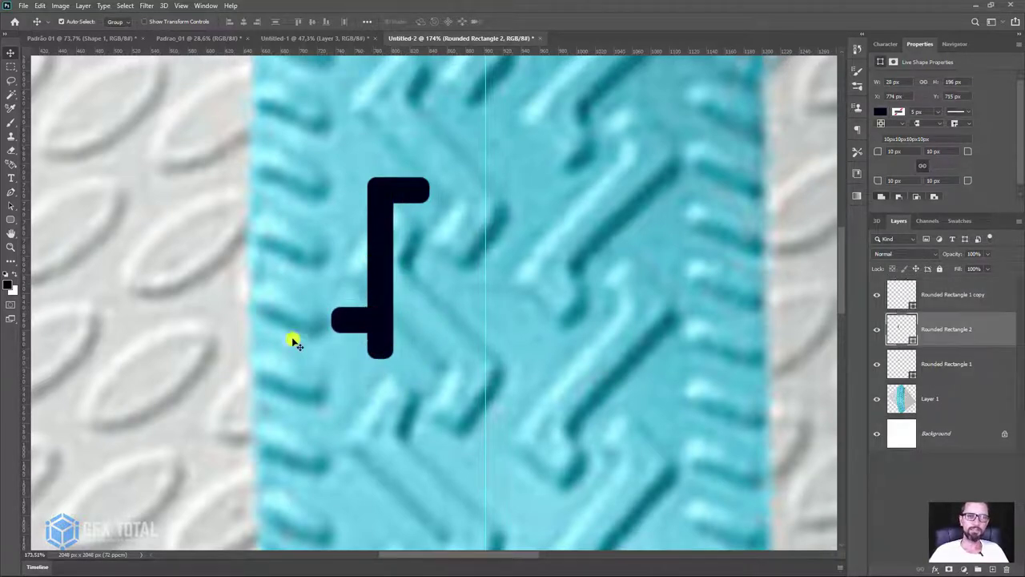
click(11, 192)
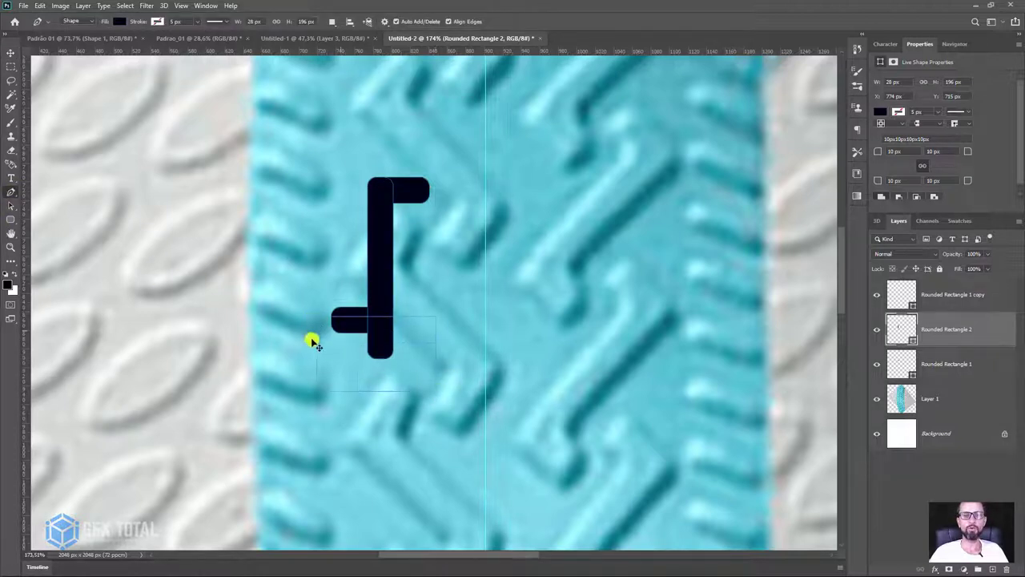
drag(396, 350, 393, 331)
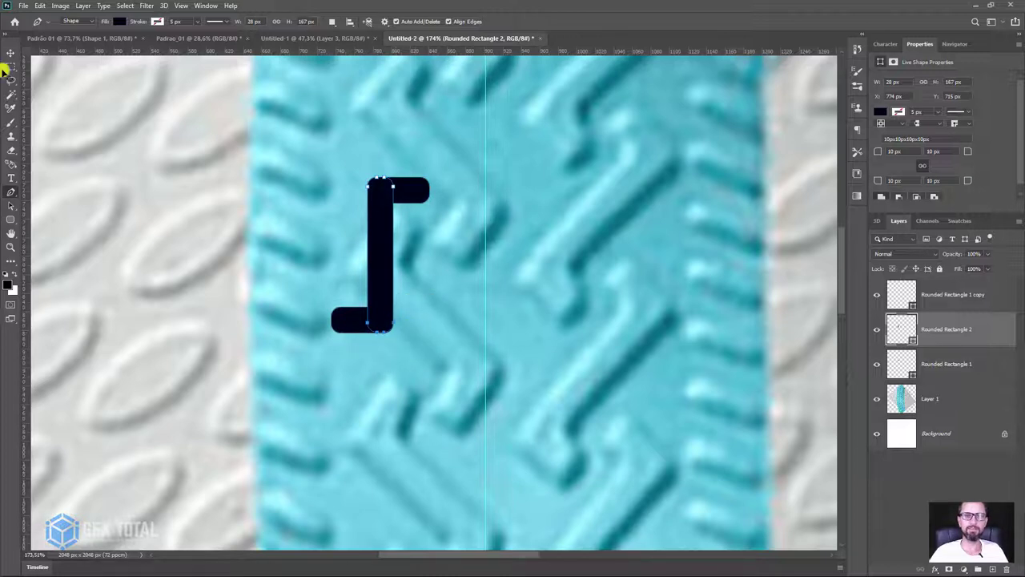
click(12, 53)
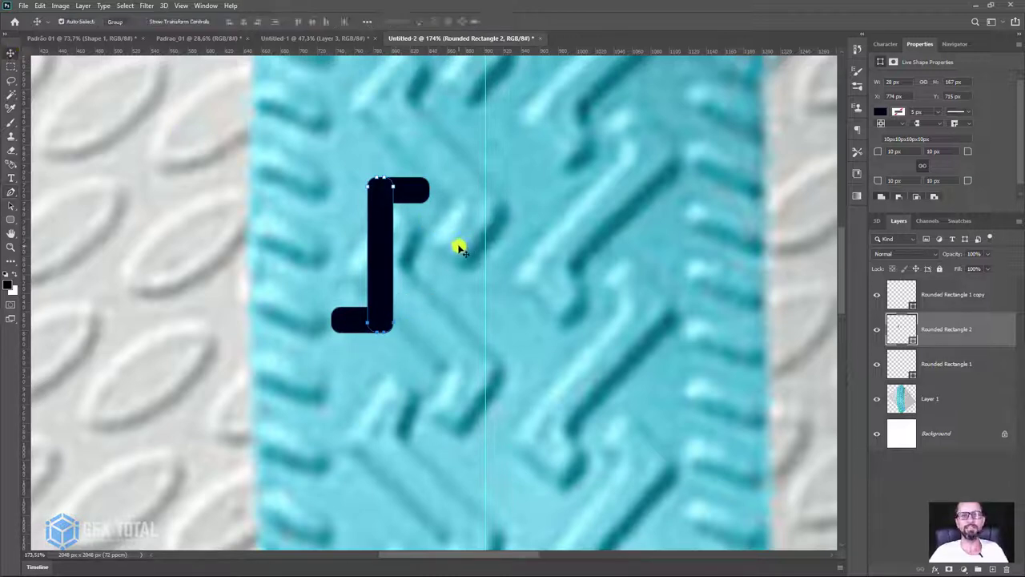
click(458, 247)
Step: Shorten the vertical bar to 128 px and move the bottom bar to its end
key(z)
mouse_move(448, 285)
mouse_down()
mouse_move(414, 211)
mouse_move(455, 297)
mouse_move(334, 344)
mouse_move(309, 278)
mouse_up()
click(10, 53)
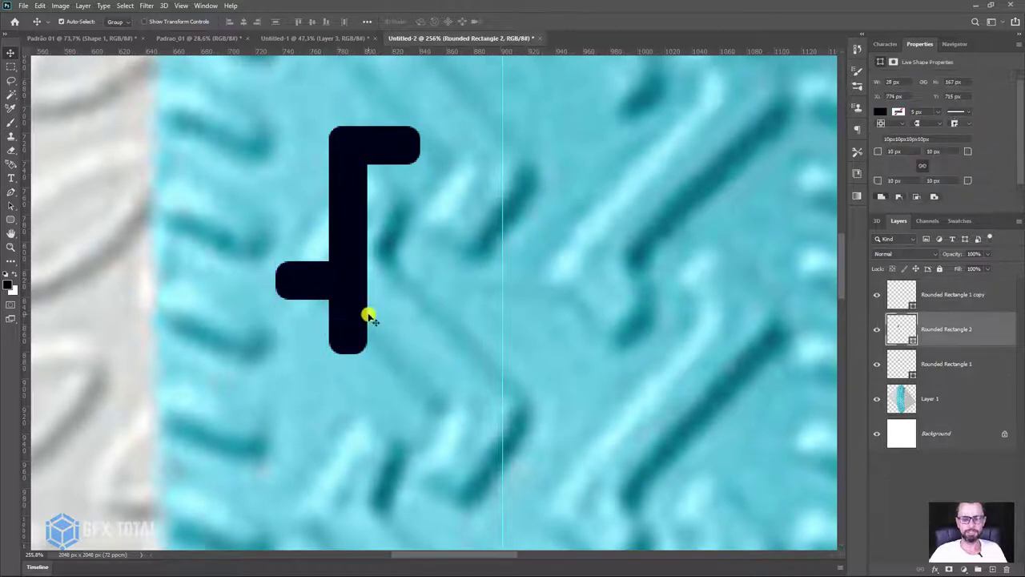
key(p)
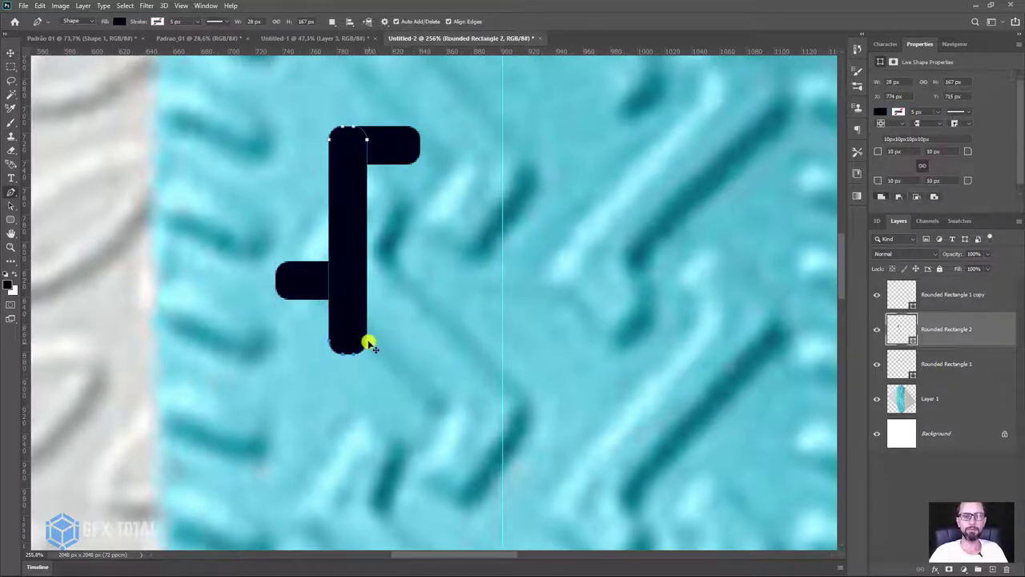
drag(367, 343, 366, 290)
drag(437, 333, 420, 298)
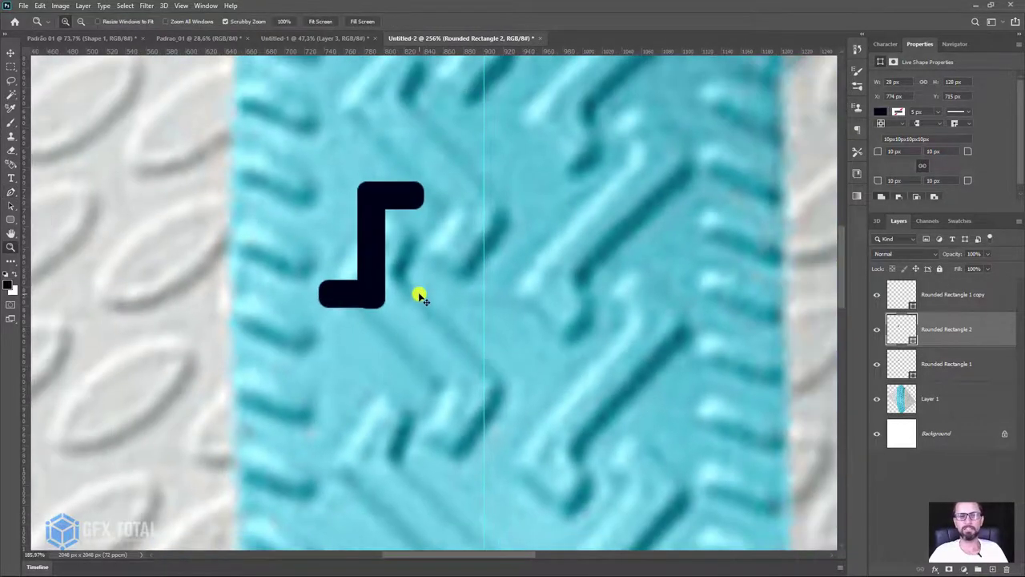
click(10, 54)
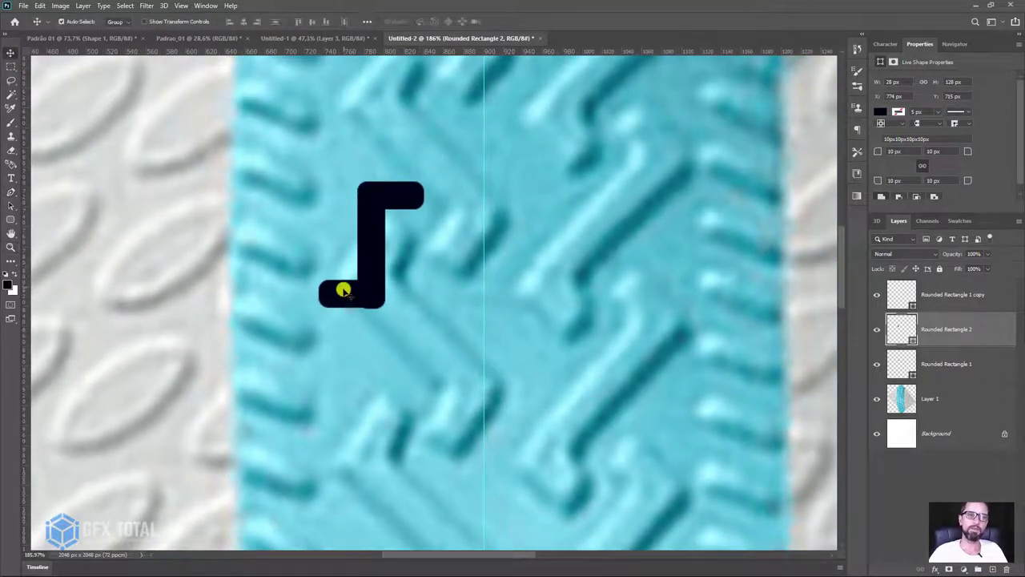
drag(343, 290, 343, 306)
click(366, 264)
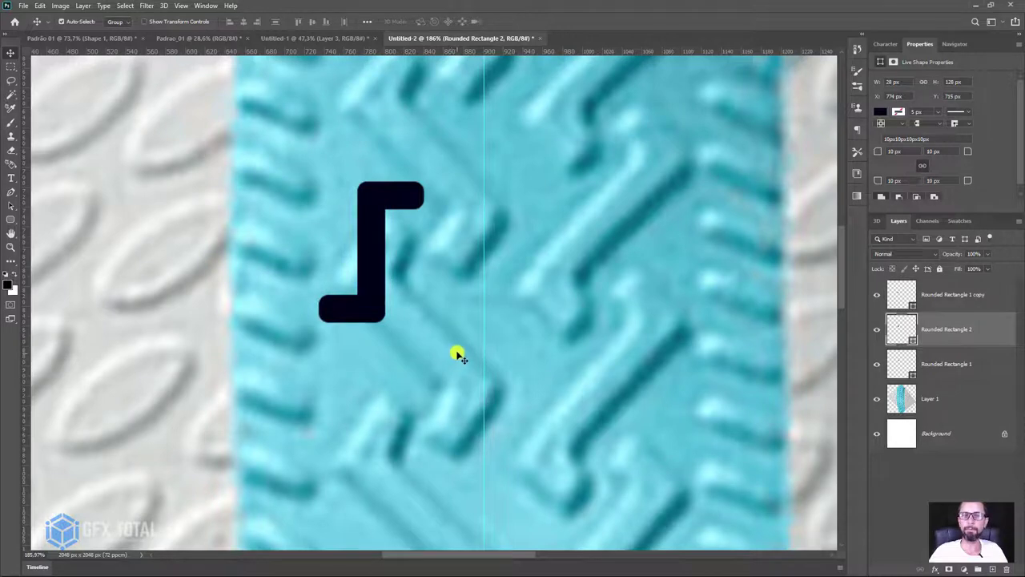
key(z)
drag(456, 355, 424, 301)
Step: Merge the three black bar shapes into a single hook shape layer
click(947, 295)
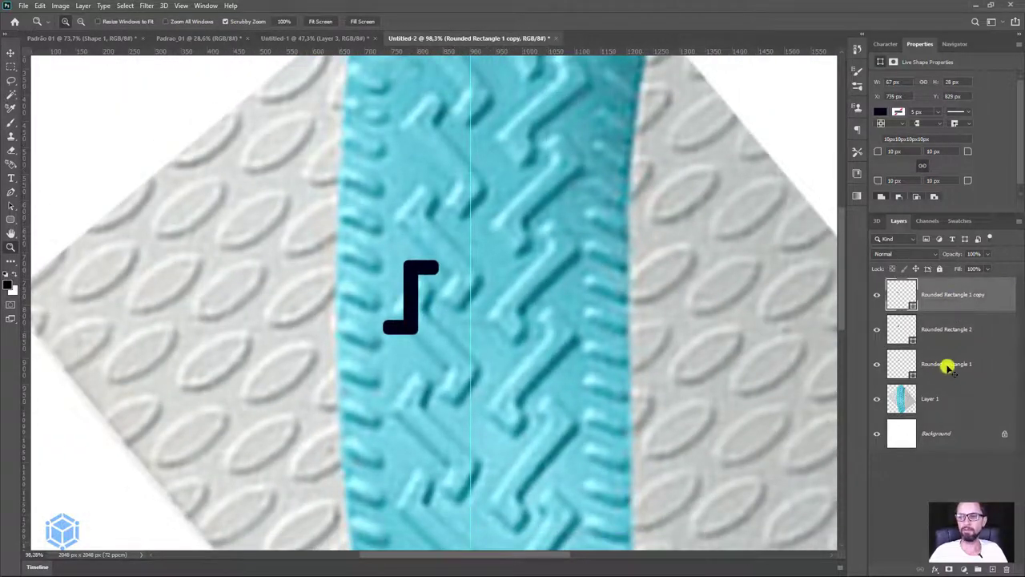
shift+click(955, 370)
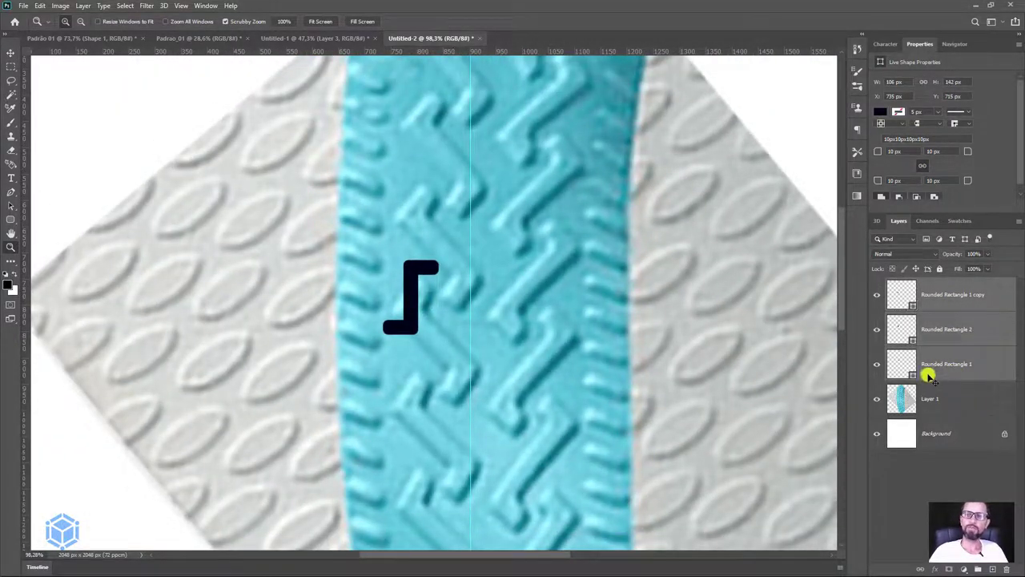
key(ctrl+e)
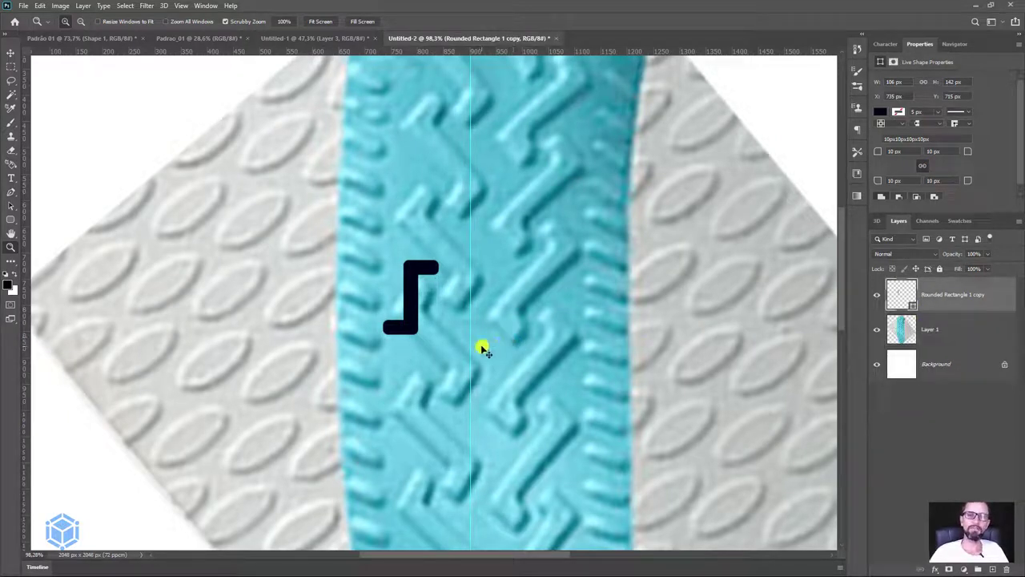
Step: Scale the hook to about 136% and rotate it to -45° to follow the strap's slant
key(ctrl+t)
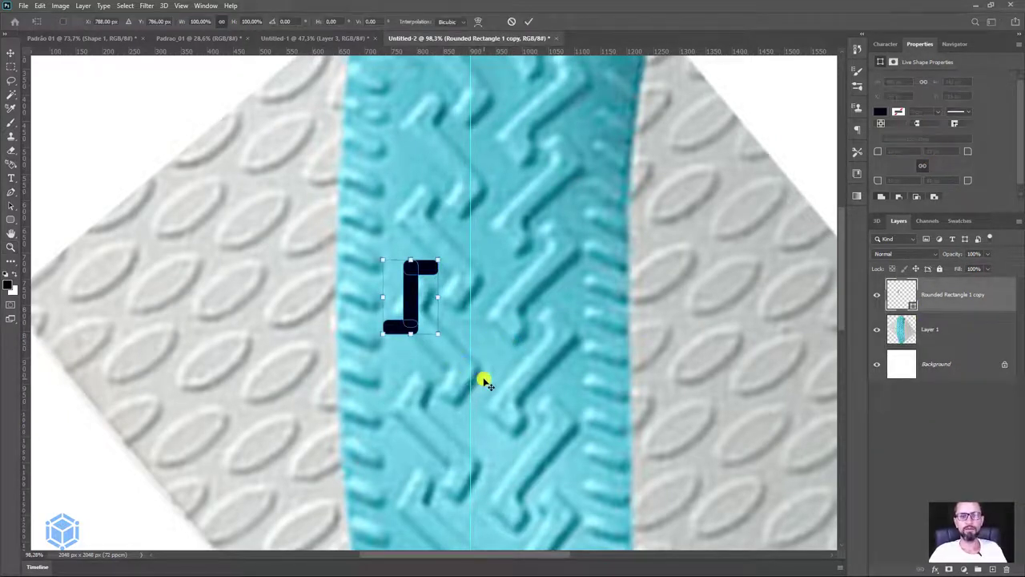
drag(483, 378, 509, 310)
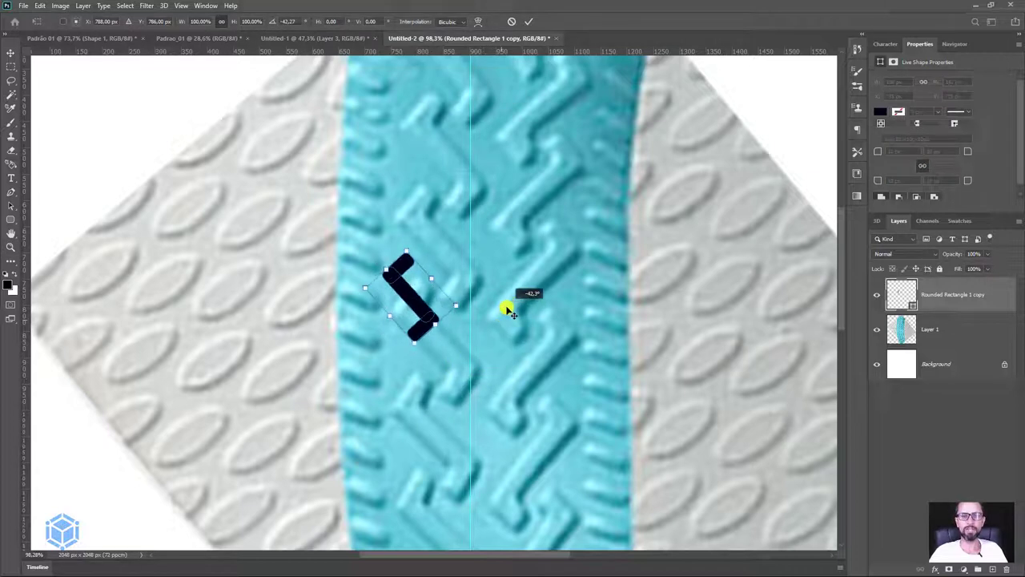
drag(509, 310, 510, 300)
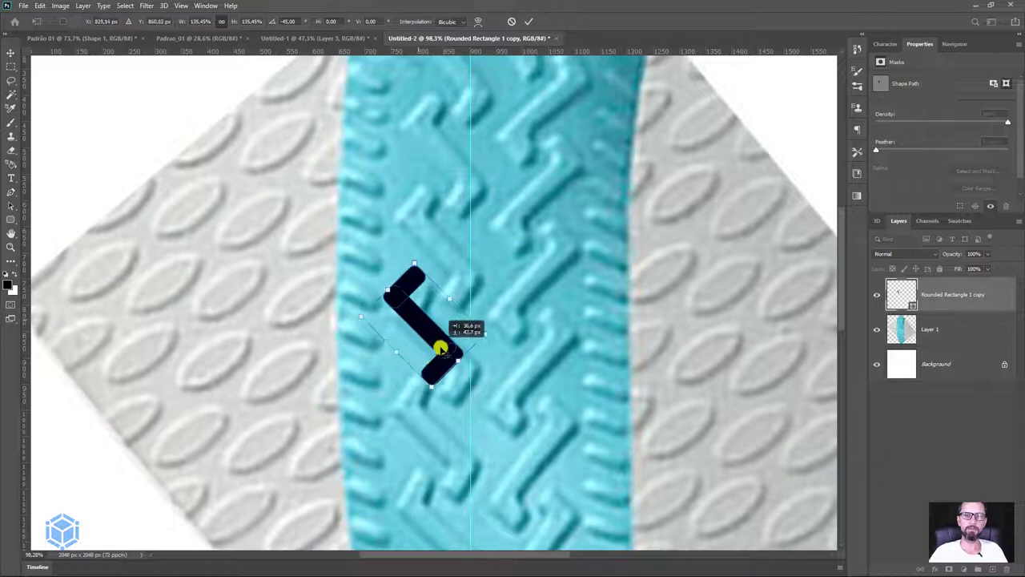
drag(425, 343, 441, 350)
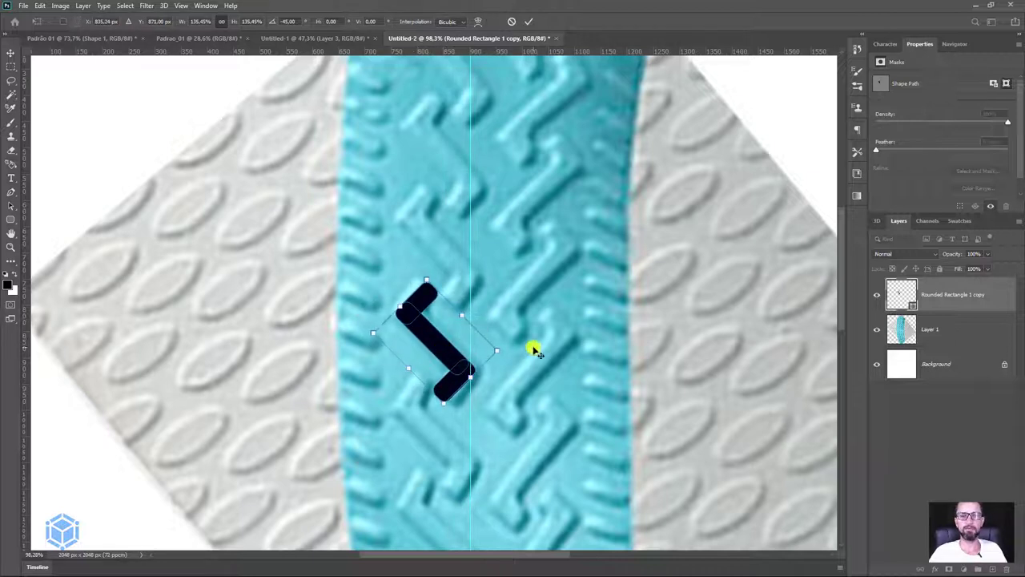
drag(533, 348, 535, 340)
key(Return)
key(z)
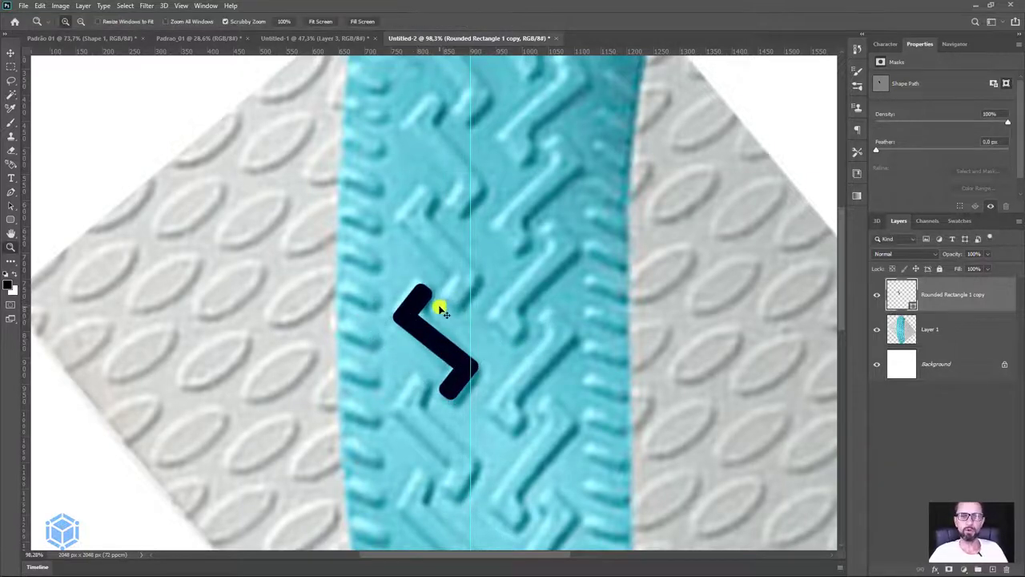
Step: Add an anchor point on the edge of the hook's upper arm
drag(437, 295, 480, 416)
key(p)
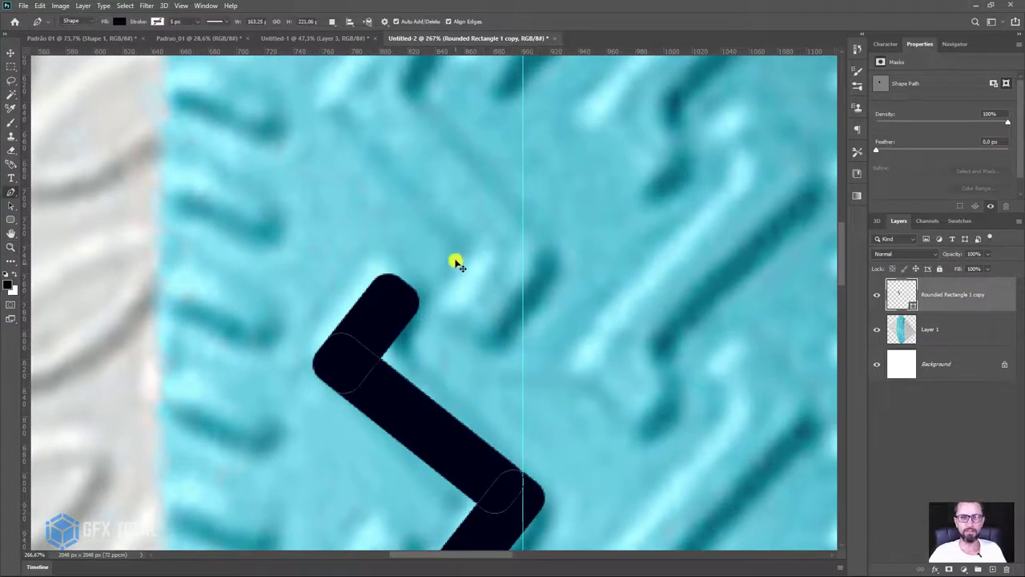
click(413, 316)
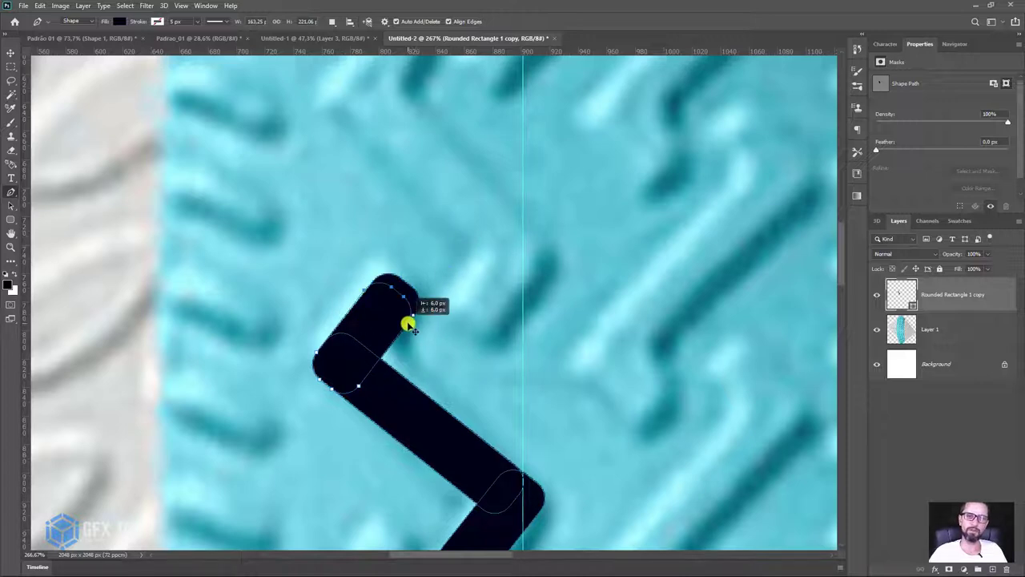
scroll(412, 328, down, 2)
scroll(480, 264, down, 3)
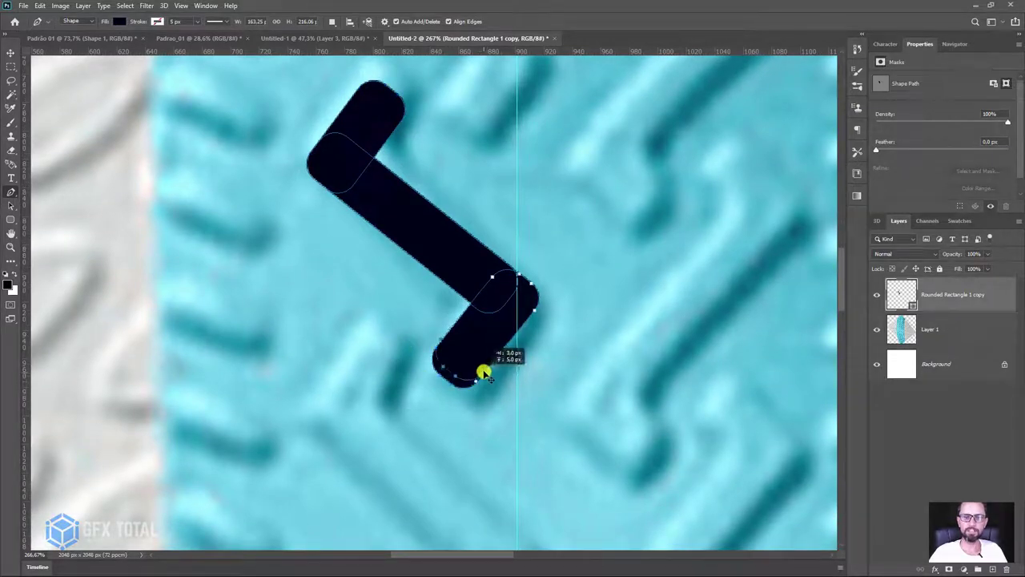
Step: Pull the hook's bottom corner point slightly downward
key(z)
alt+click(567, 370)
click(539, 353)
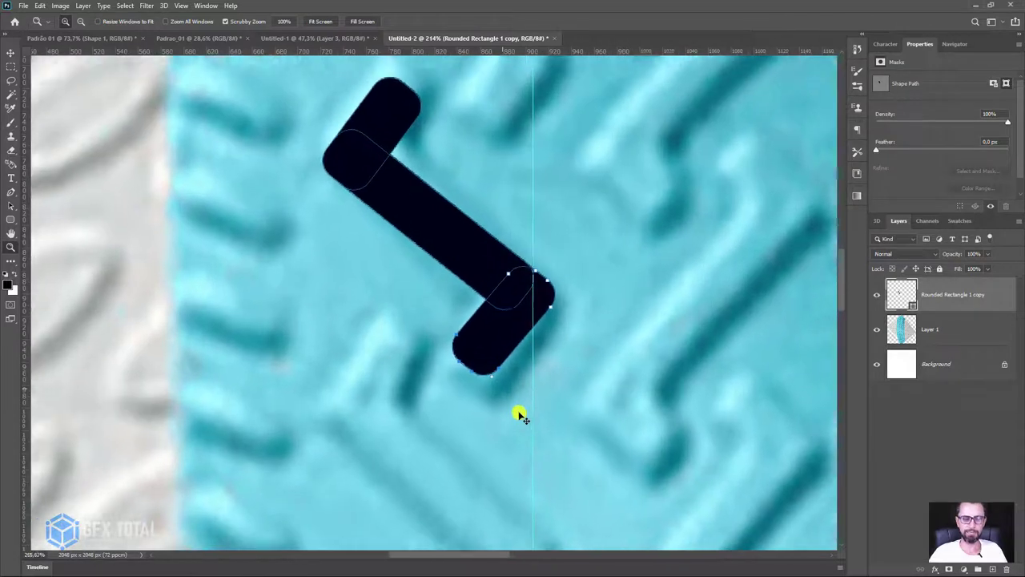
click(521, 411)
key(v)
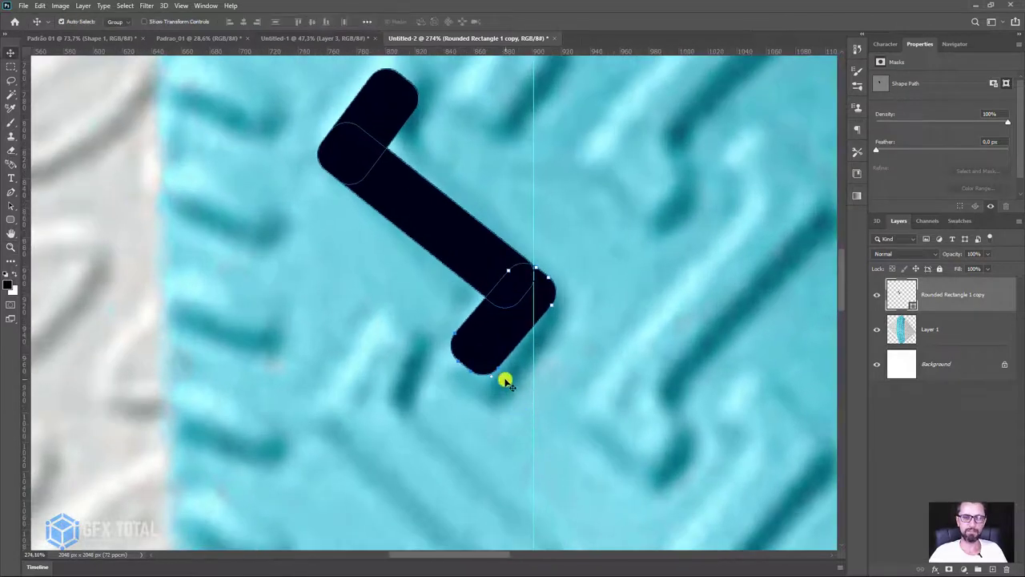
key(p)
drag(496, 368, 499, 373)
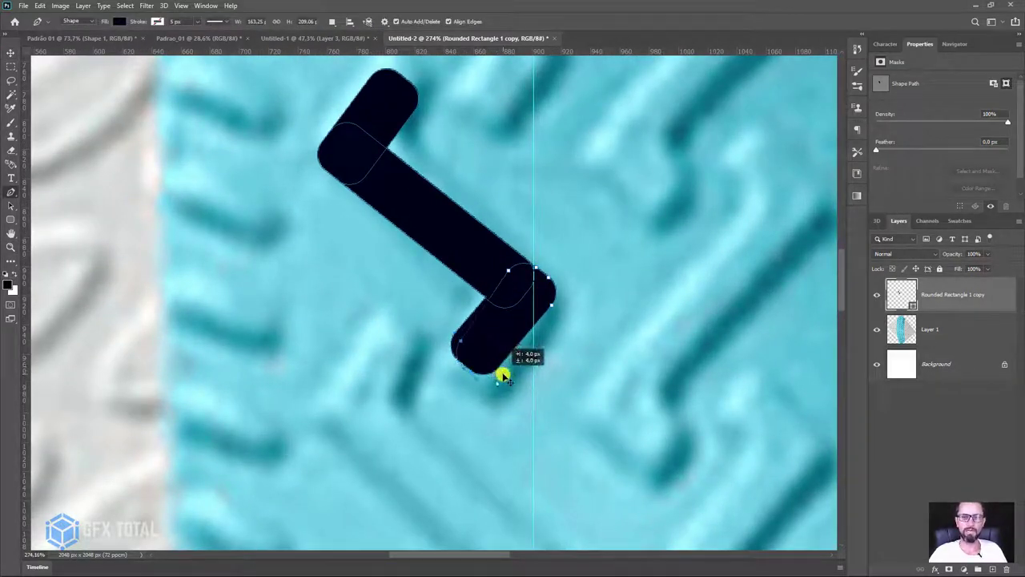
key(z)
drag(616, 368, 556, 298)
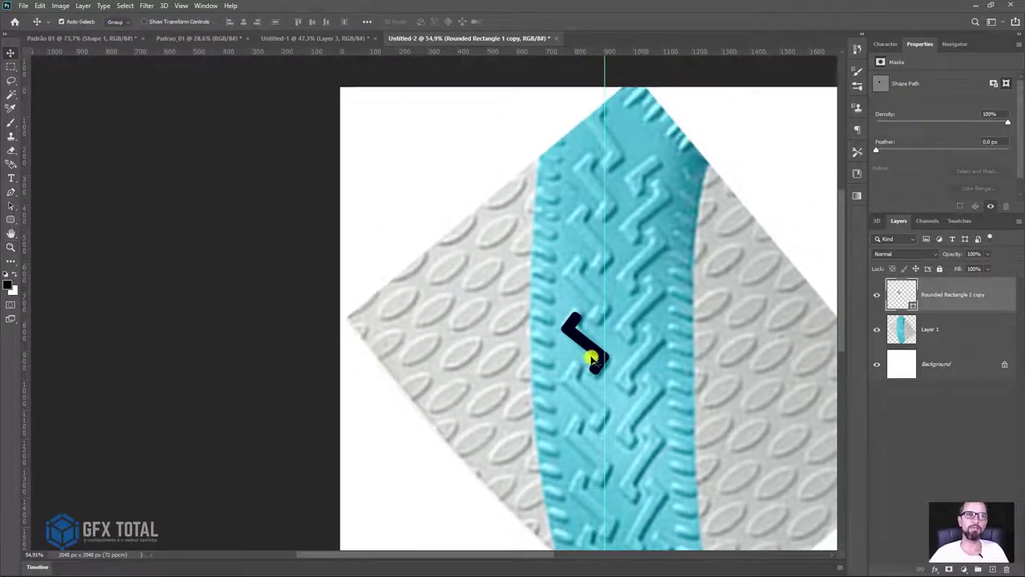
drag(591, 360, 691, 433)
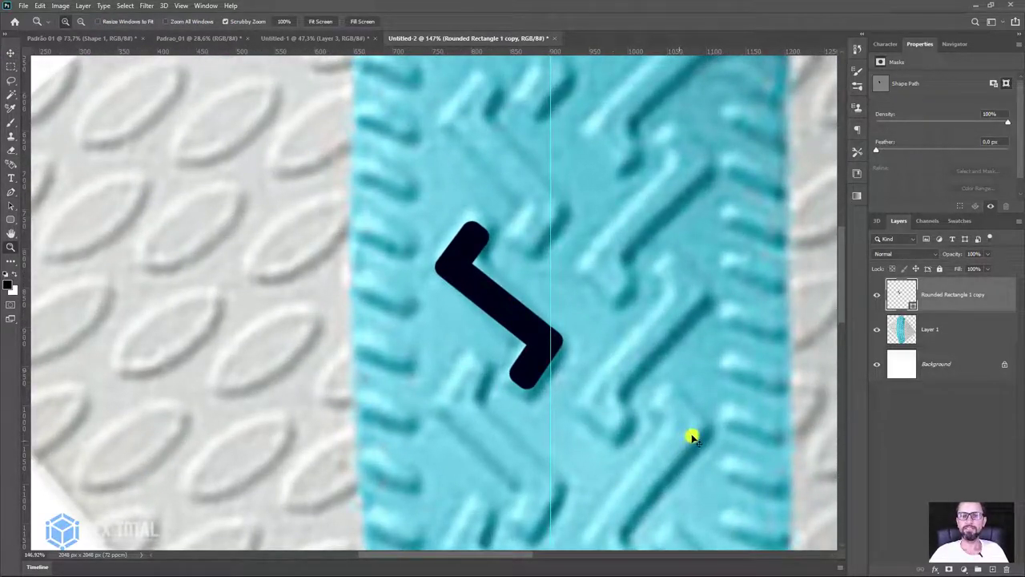
Step: Give the hook layer a gradient Stroke and a white Color Overlay layer style
double_click(970, 285)
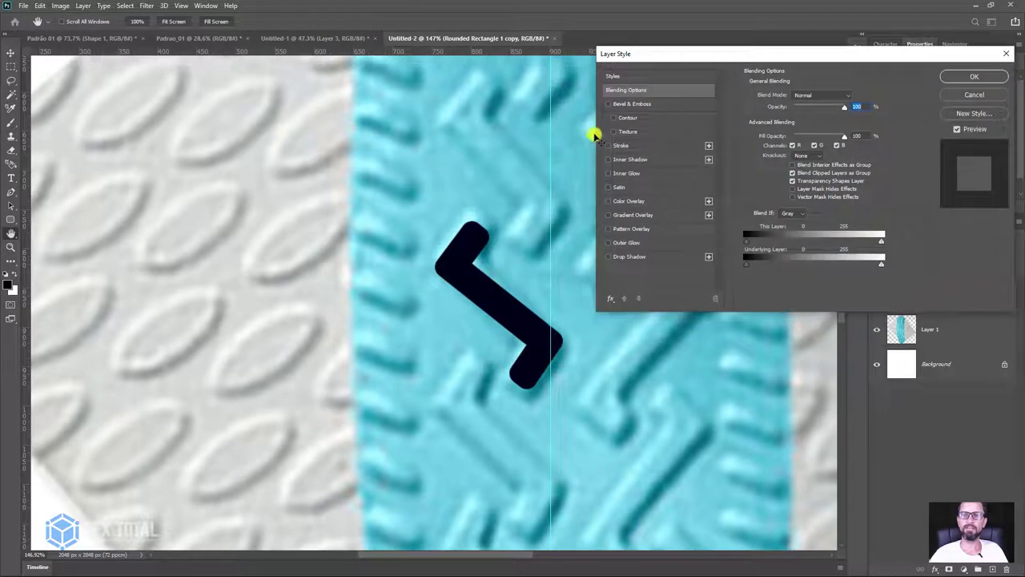
click(623, 145)
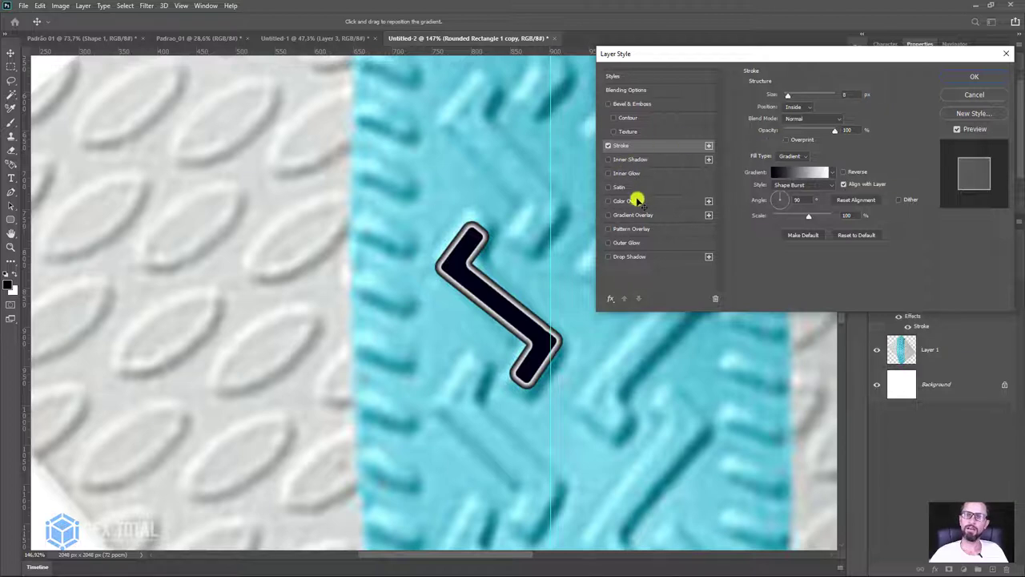
click(637, 201)
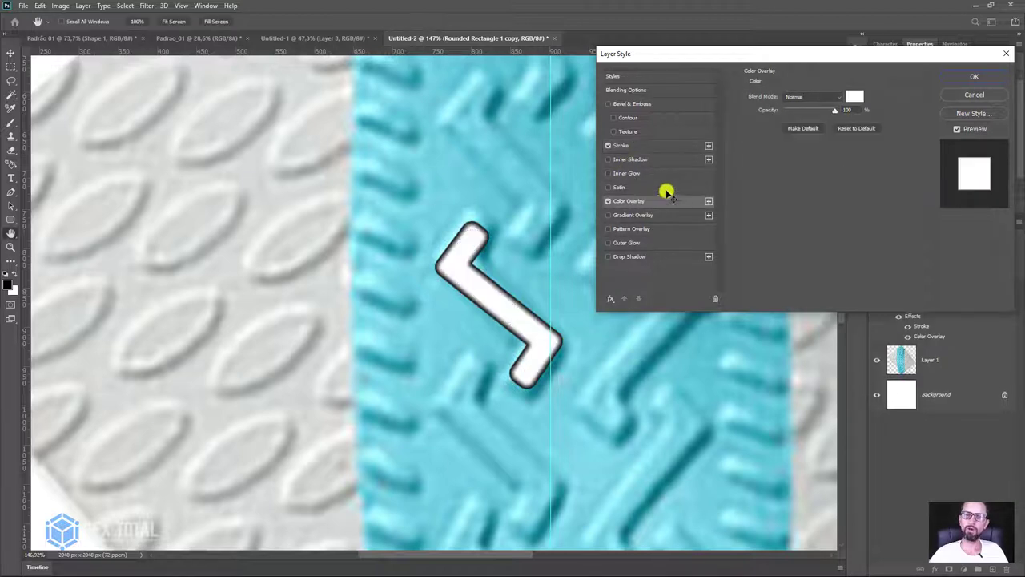
click(958, 81)
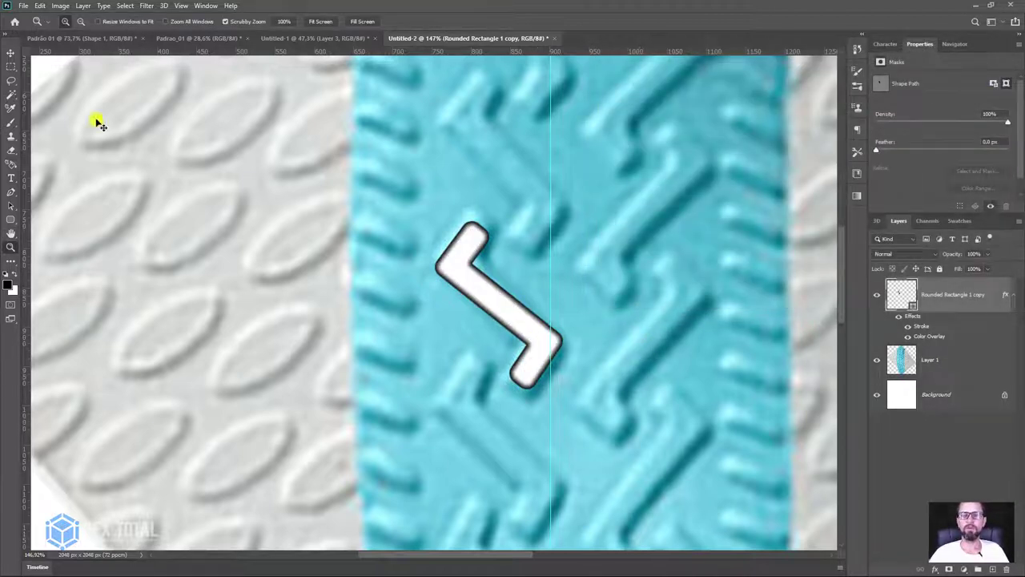
key(v)
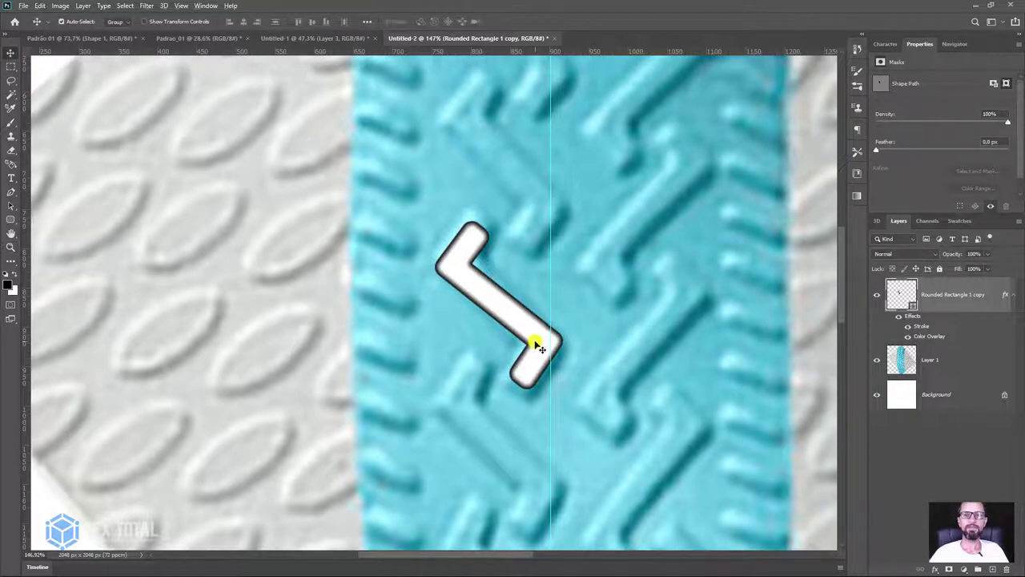
key(z)
mouse_move(618, 360)
mouse_down()
mouse_move(579, 302)
mouse_move(545, 304)
mouse_up()
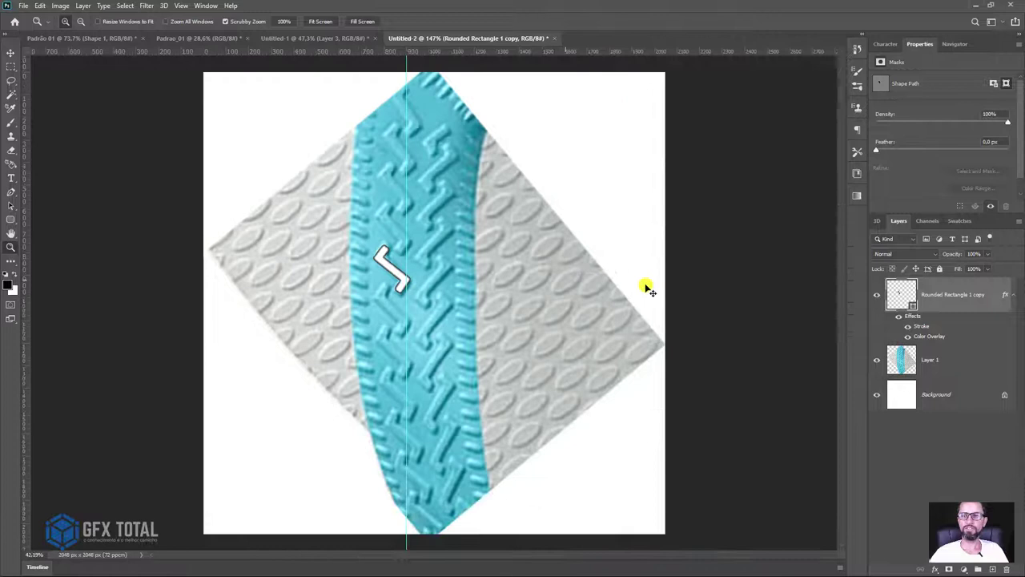
Step: Scale Layer 1's strap image to about 207% and reposition it behind the hook
click(964, 362)
key(ctrl+t)
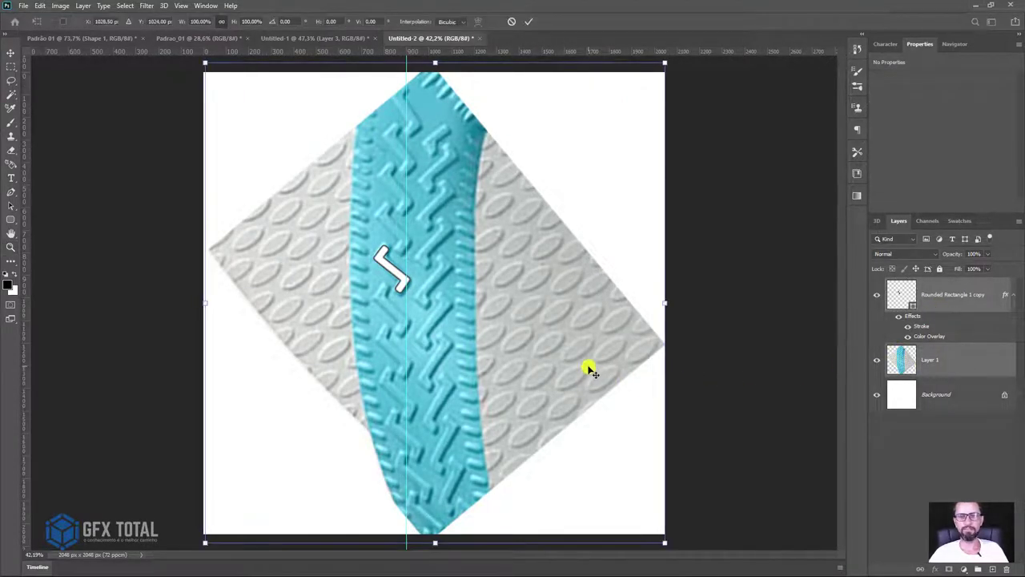
drag(665, 542, 741, 564)
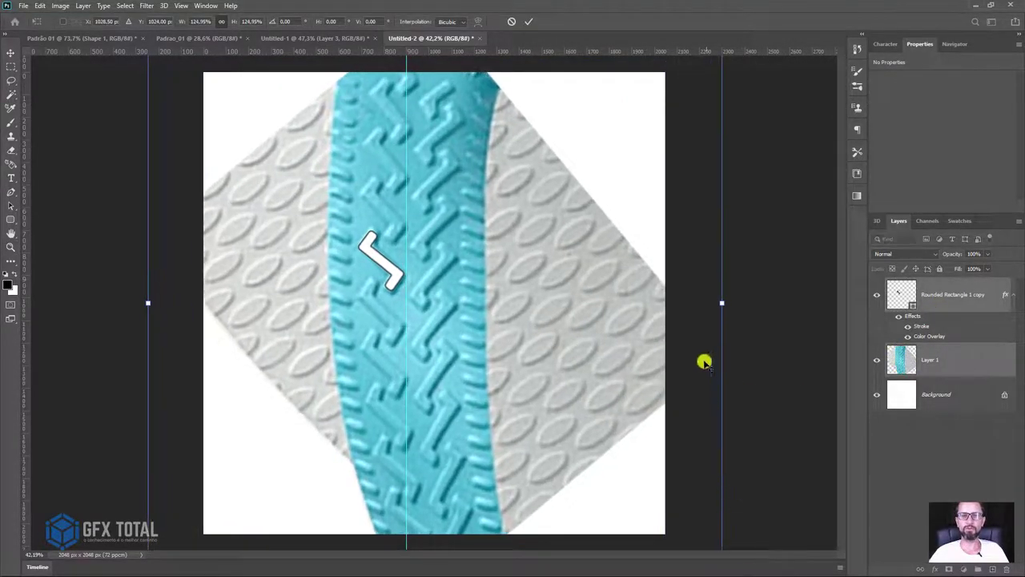
mouse_move(547, 221)
mouse_down()
mouse_move(556, 226)
mouse_move(767, 23)
mouse_up()
drag(298, 373, 476, 274)
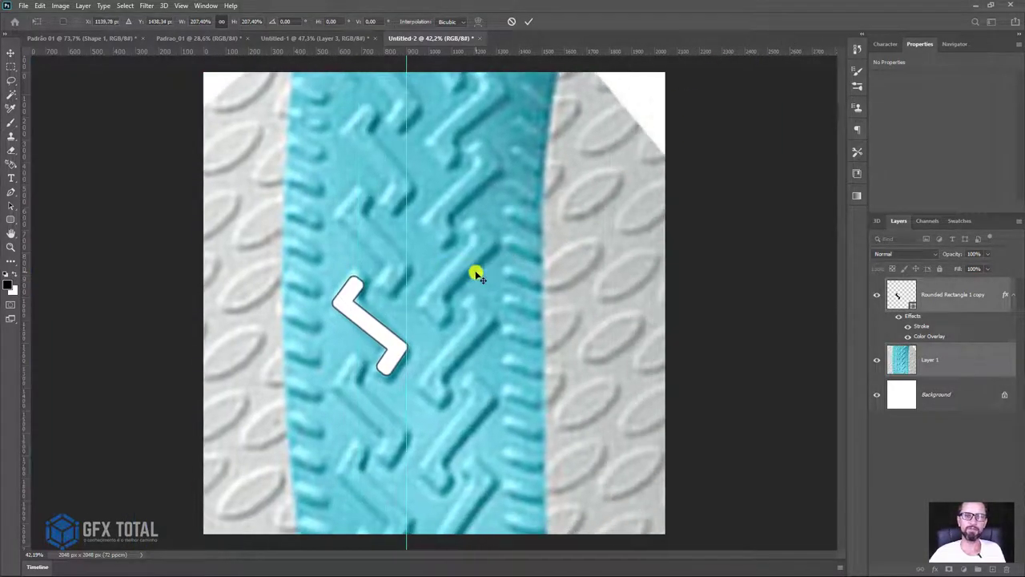
key(Return)
key(z)
mouse_move(362, 313)
mouse_down()
mouse_move(412, 393)
mouse_move(410, 303)
mouse_up()
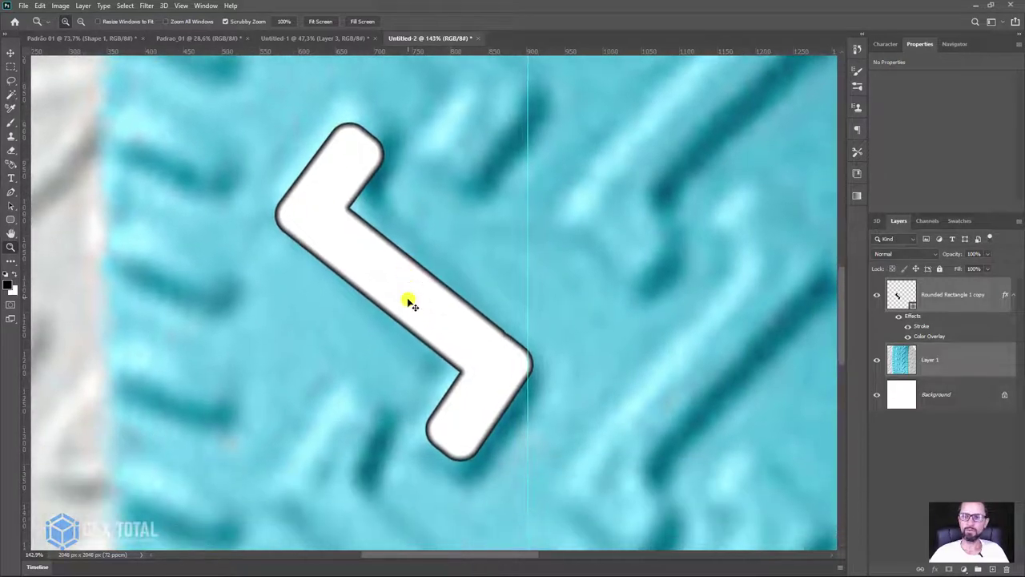
Step: Increase the hook layer's Stroke size from 8 px to 24 px
click(925, 327)
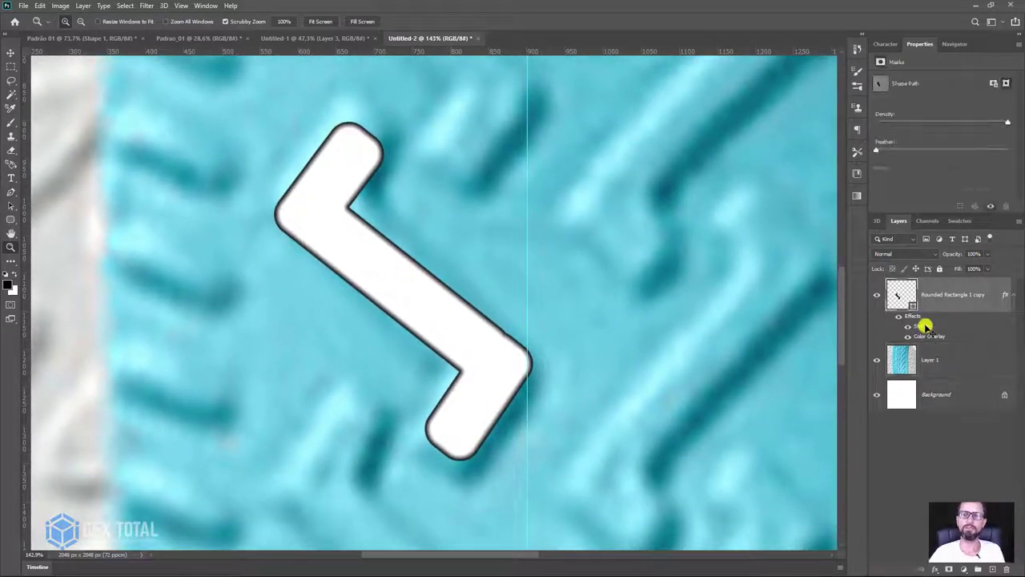
double_click(925, 327)
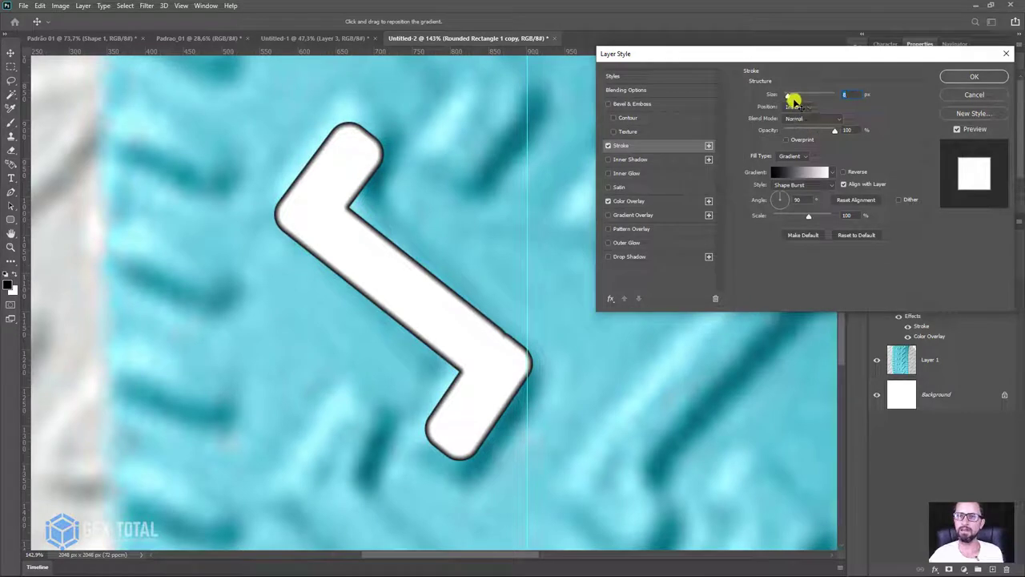
drag(790, 97, 792, 95)
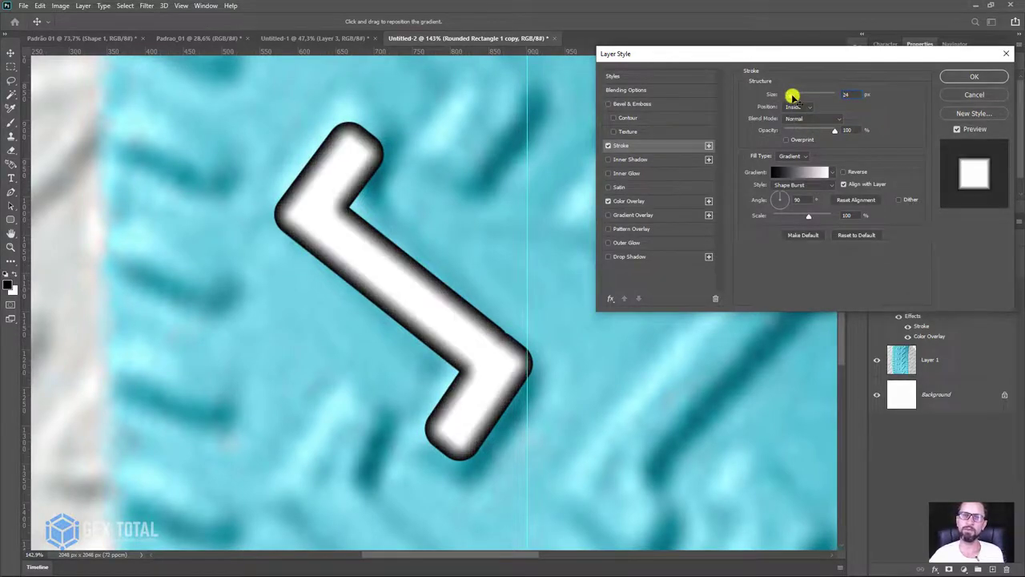
click(967, 80)
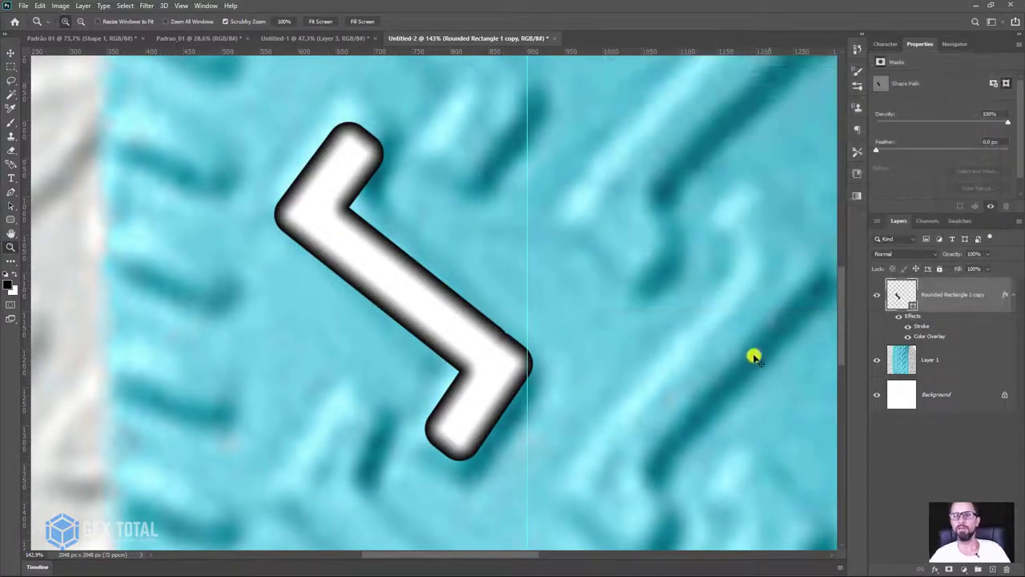
key(z)
mouse_move(664, 424)
mouse_down()
mouse_move(627, 367)
mouse_move(560, 368)
mouse_up()
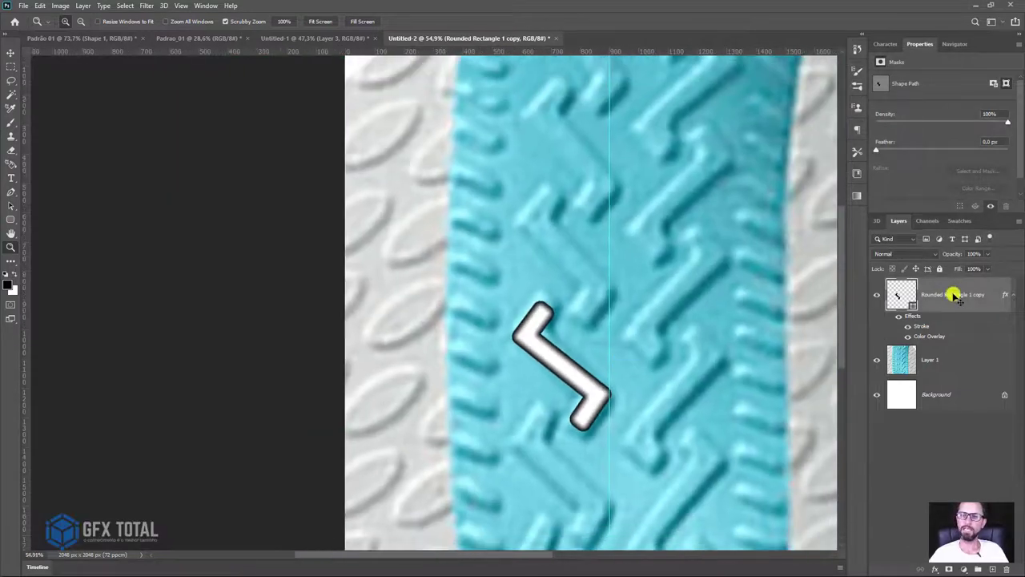
Step: Convert the hook layer into a smart object
right_click(953, 295)
click(872, 269)
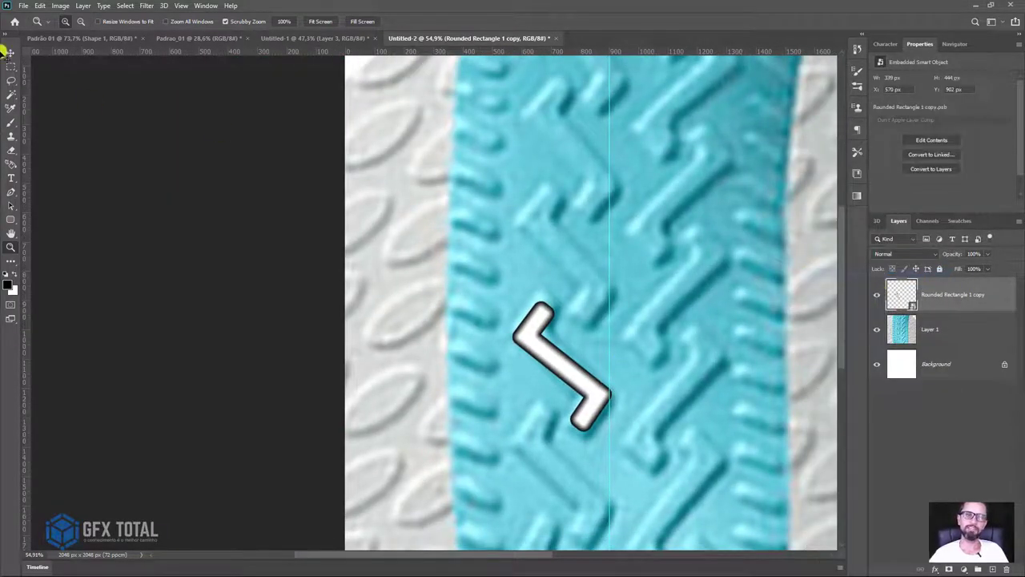
click(10, 51)
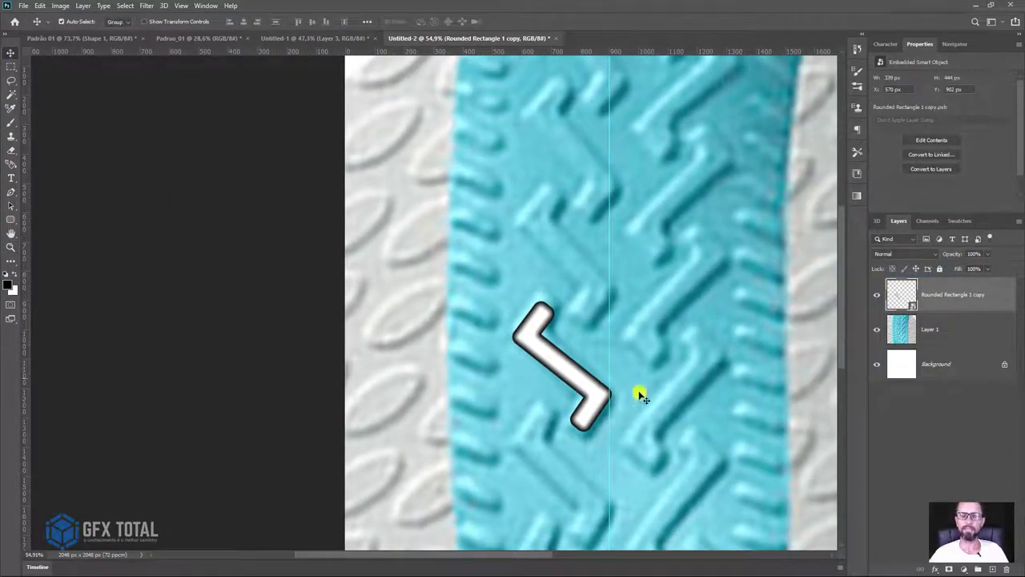
Step: Duplicate the hook and move the copy up above the original, nudging it into place
key(ctrl+j)
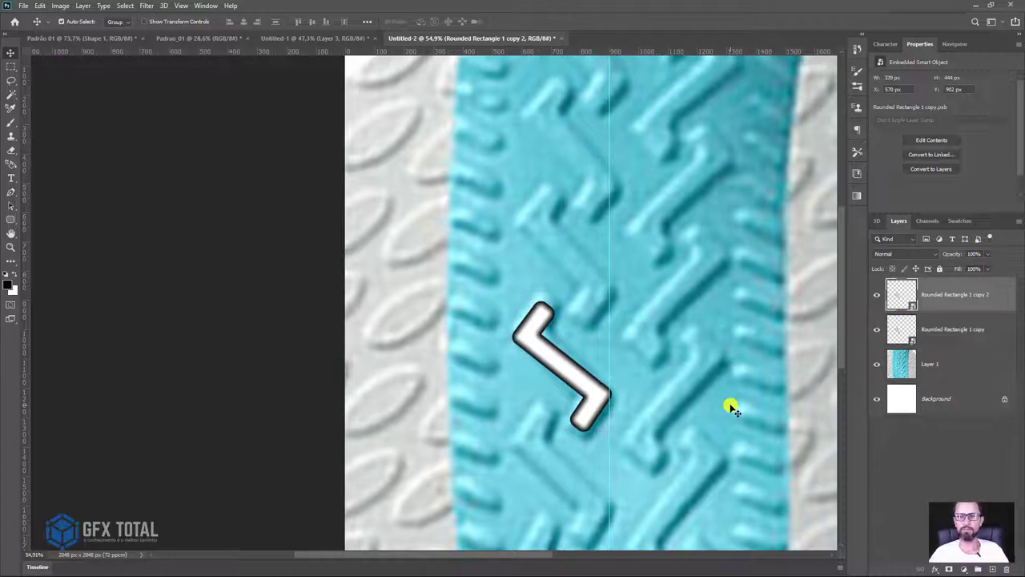
key(ctrl+t)
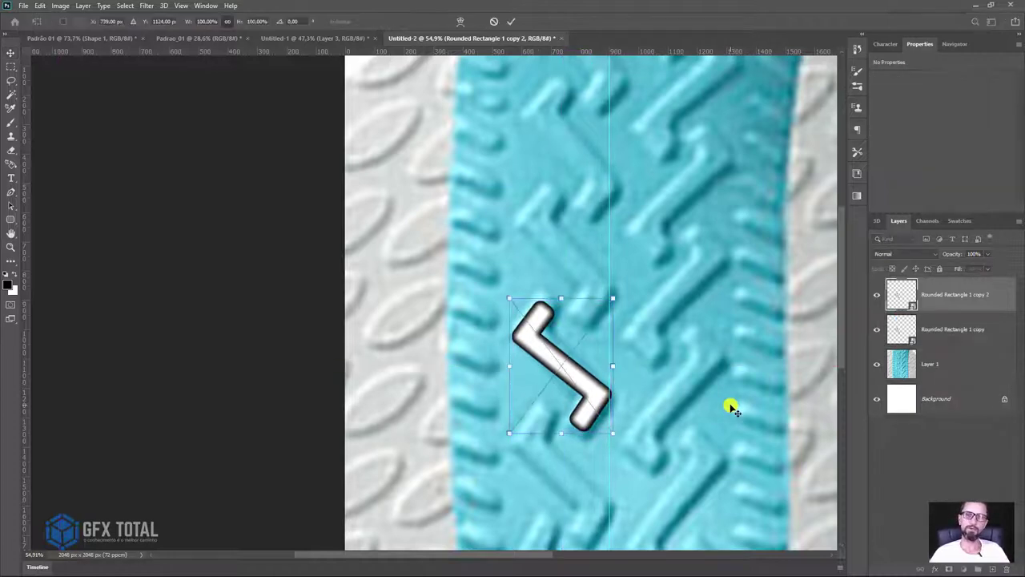
key(shift+Up)
key(shift+Up)
key(shift+Up)
key(shift+Up)
key(shift+Up)
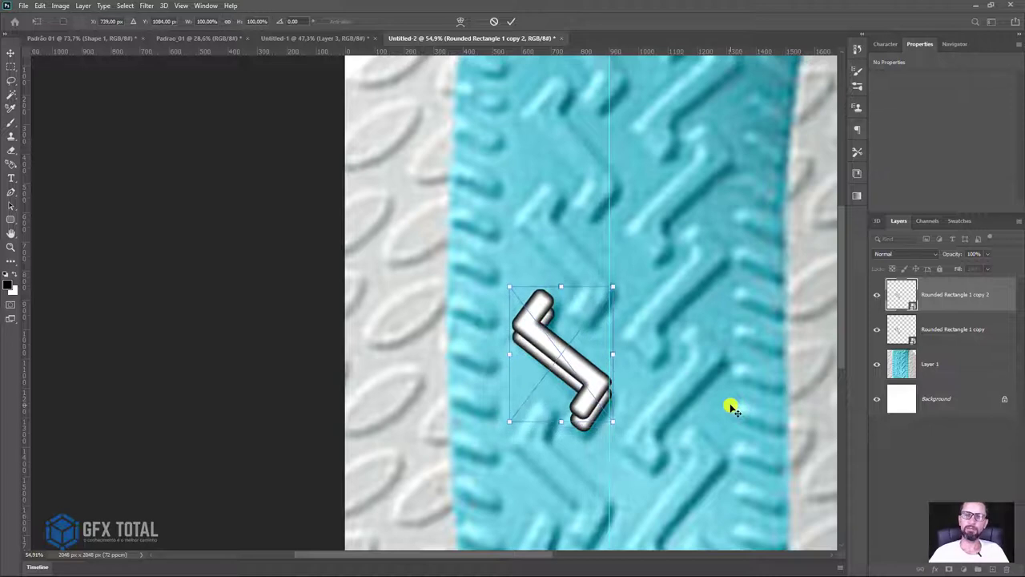
key(shift+Up)
key(shift+Up)
key(shift+Up)
key(shift+Up)
key(shift+Up)
key(shift+Up)
key(shift+Up)
key(shift+Up)
key(shift+Up)
key(shift+Up)
key(shift+Up)
key(shift+Up)
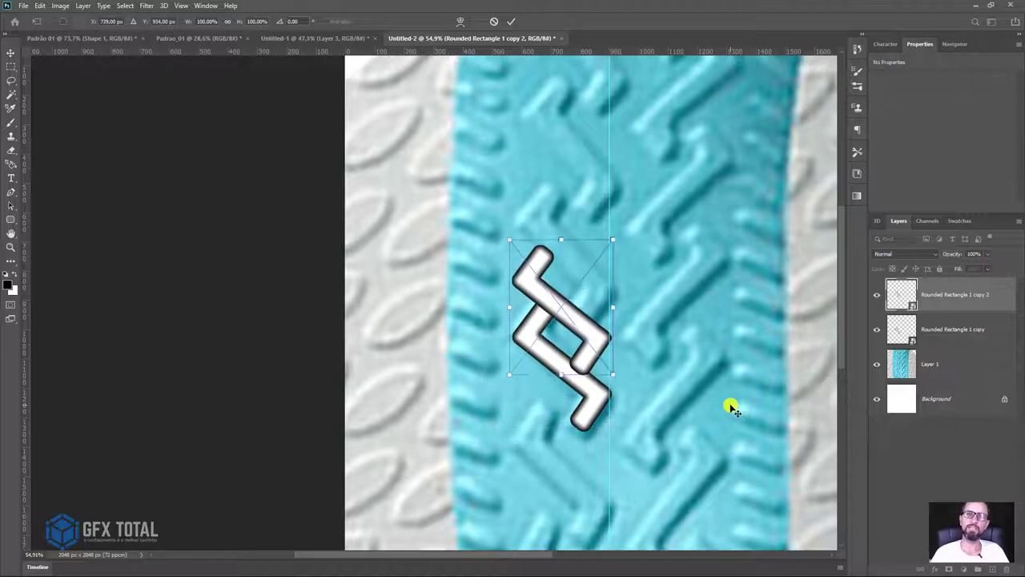
key(shift+Up)
key(shift+Up)
key(shift+Up)
key(shift+Up)
key(shift+Up)
key(shift+Up)
key(shift+Up)
key(shift+Up)
key(shift+Up)
key(shift+Up)
key(shift+Up)
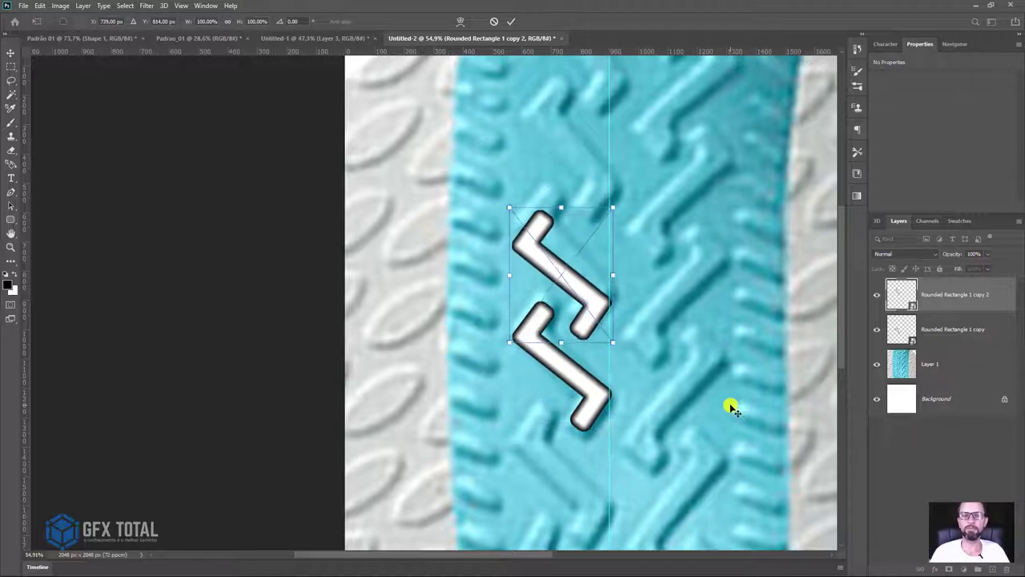
key(shift+Up)
key(shift+Up)
key(shift+Up)
key(shift+Up)
key(shift+Up)
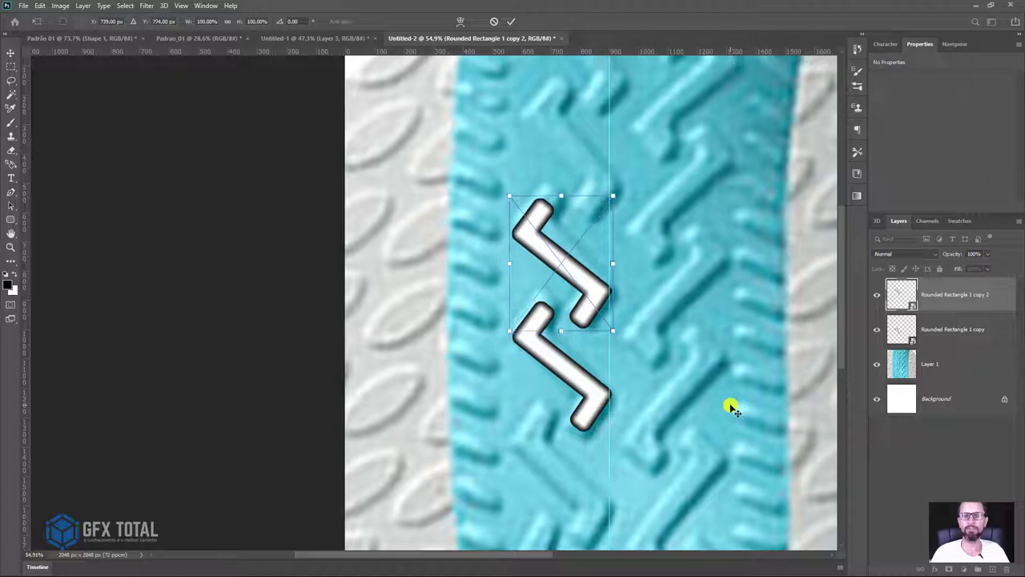
key(Return)
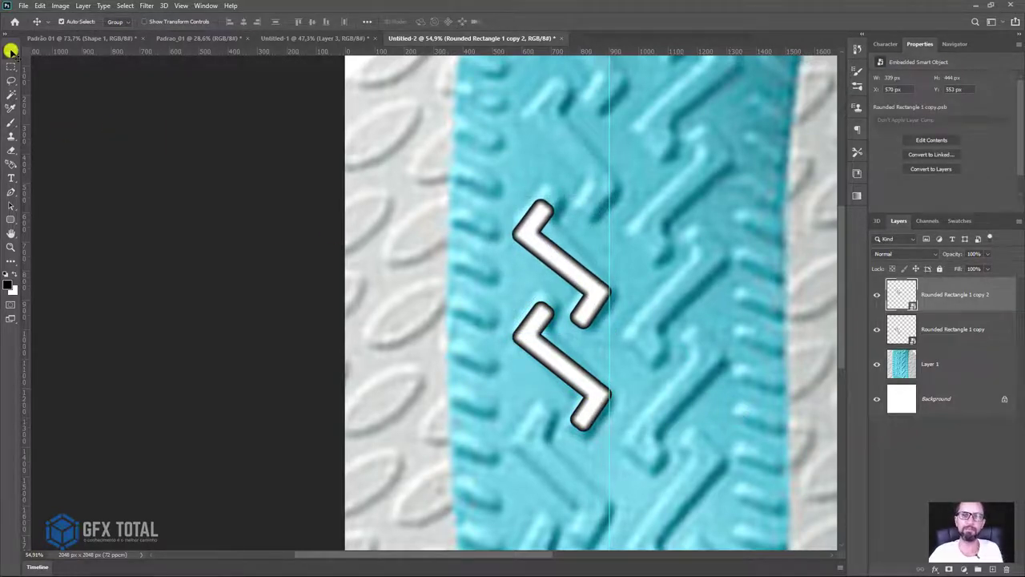
drag(586, 284, 585, 296)
key(Down)
key(Down)
key(Down)
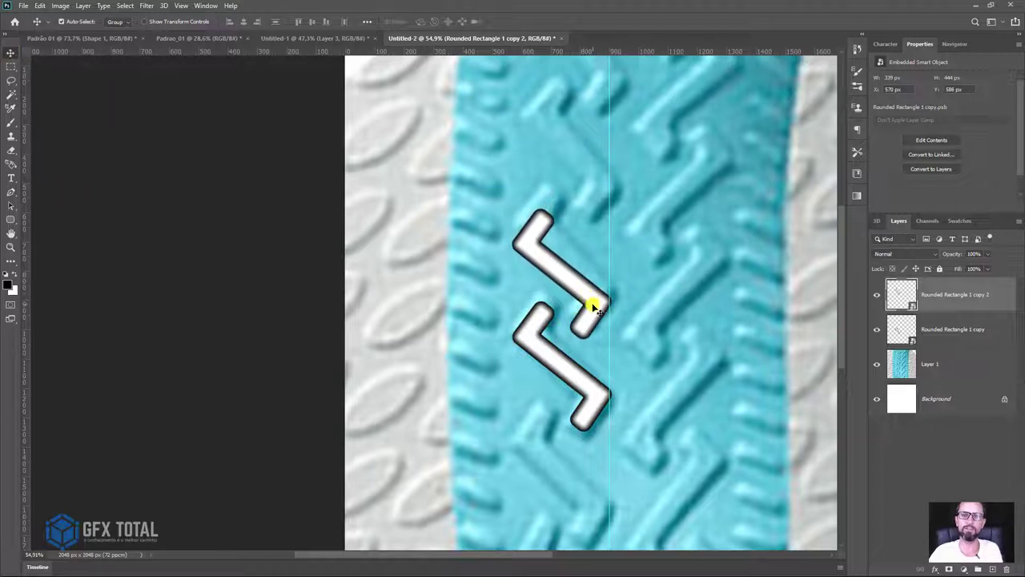
key(Down)
key(Down)
key(Down)
key(Down)
key(Down)
key(Down)
key(Down)
key(Down)
key(Down)
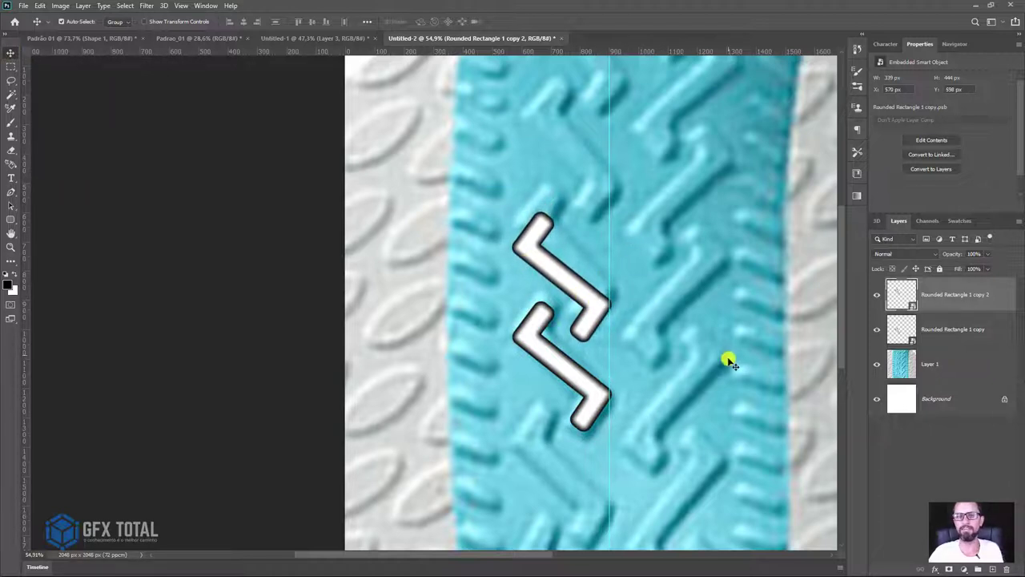
Step: Duplicate both hook layers and move the pair up, forming a four-hook column
key(z)
mouse_move(710, 401)
mouse_down()
mouse_move(693, 371)
mouse_move(721, 404)
mouse_move(713, 392)
mouse_up()
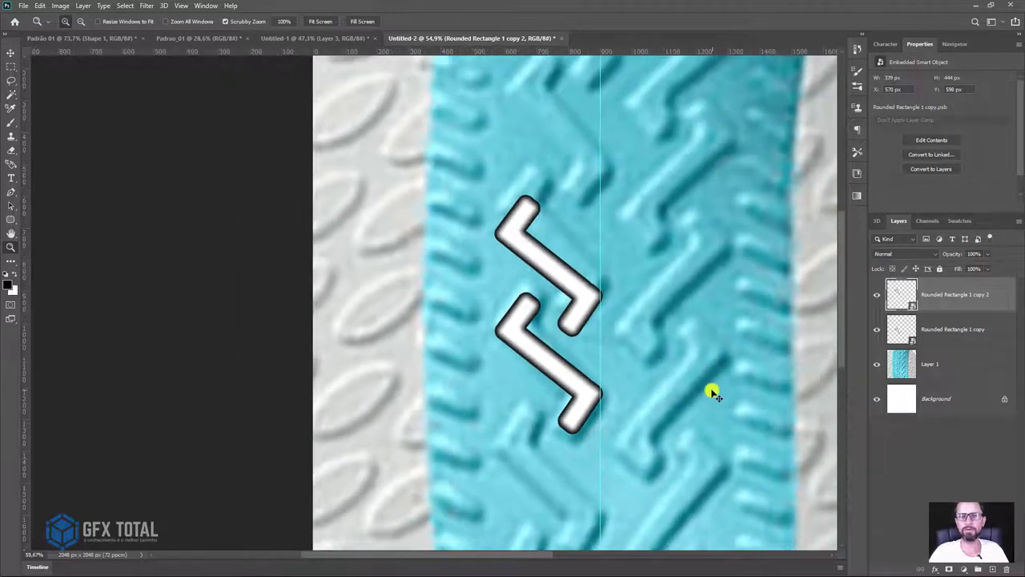
shift+click(947, 336)
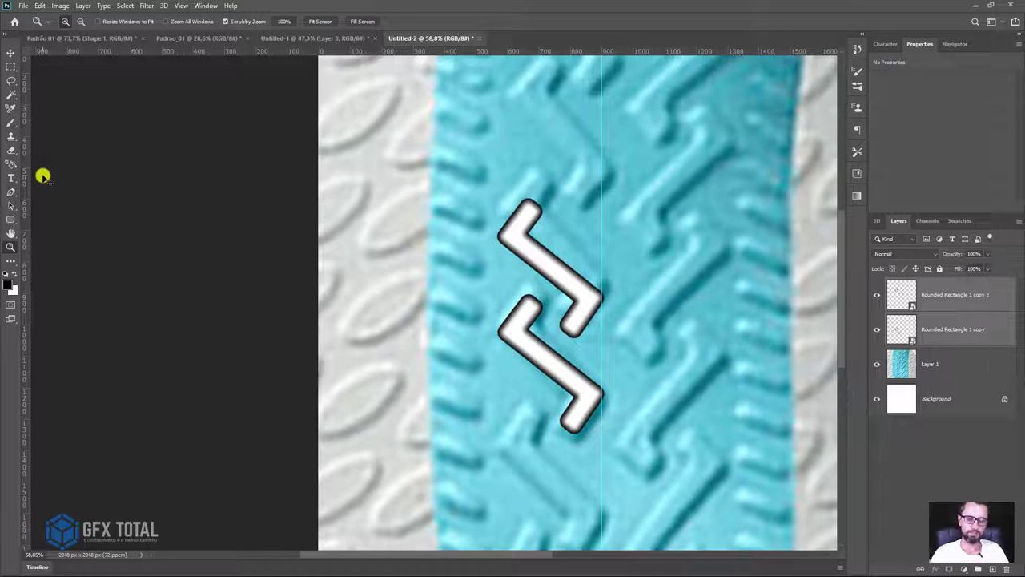
key(ctrl+j)
key(ctrl+t)
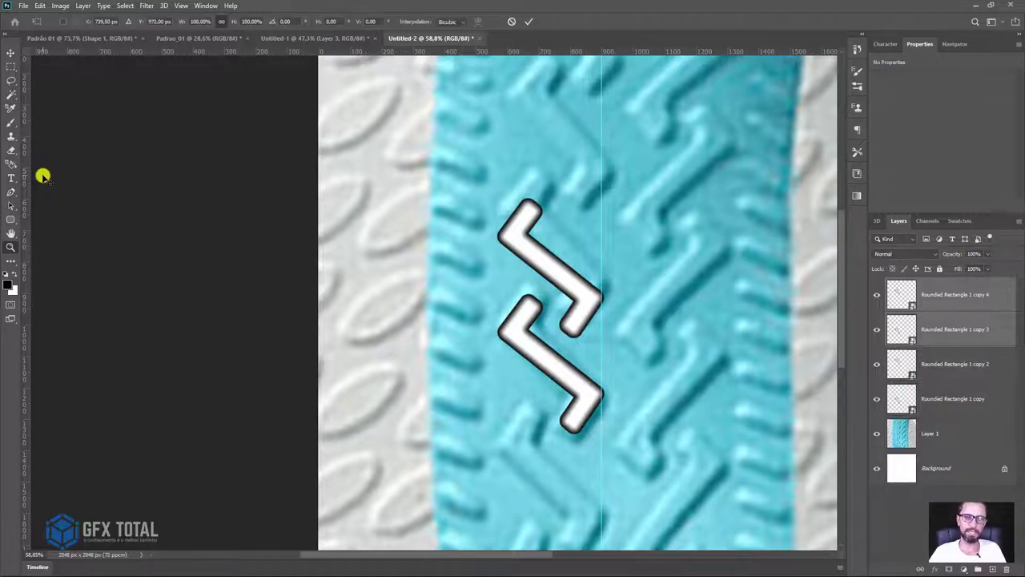
key(shift+Up)
key(shift+Up)
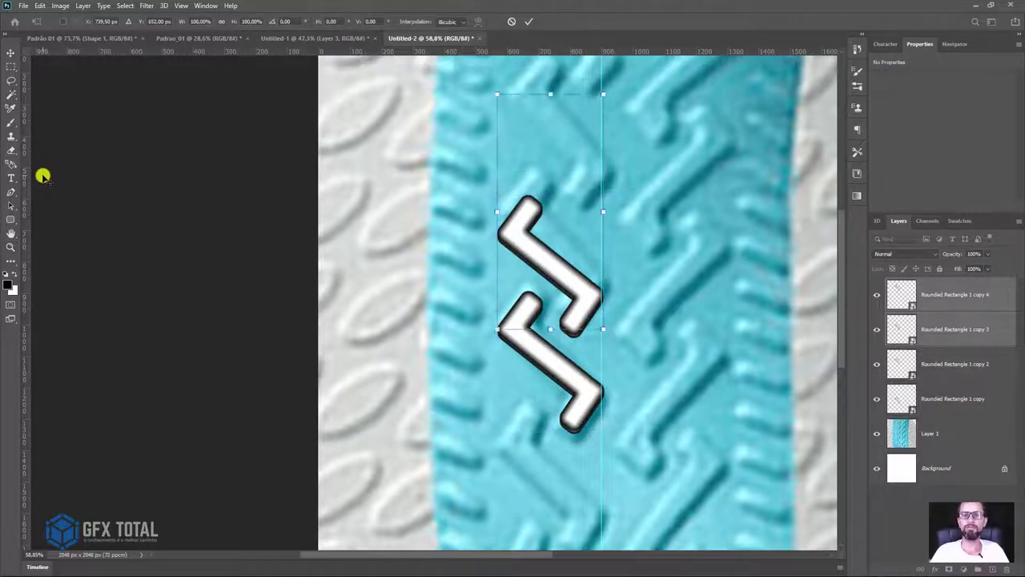
key(shift+Up)
key(shift+Up)
key(shift+Up)
key(shift+Up)
key(shift+Up)
key(shift+Up)
key(shift+Up)
key(shift+Up)
key(shift+Up)
key(shift+Up)
key(shift+Up)
key(shift+Up)
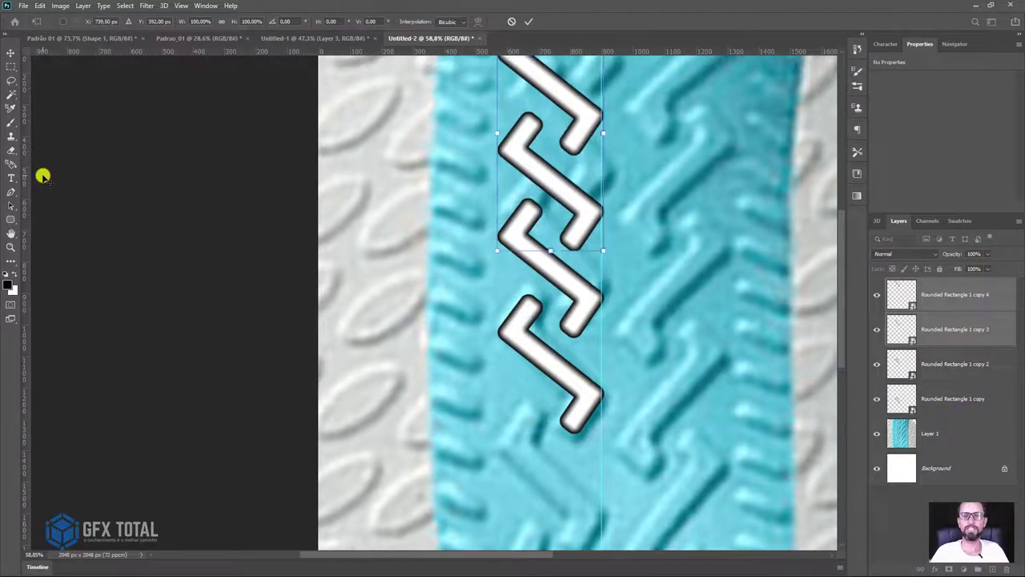
key(shift+Up)
key(shift+Up)
key(shift+Up)
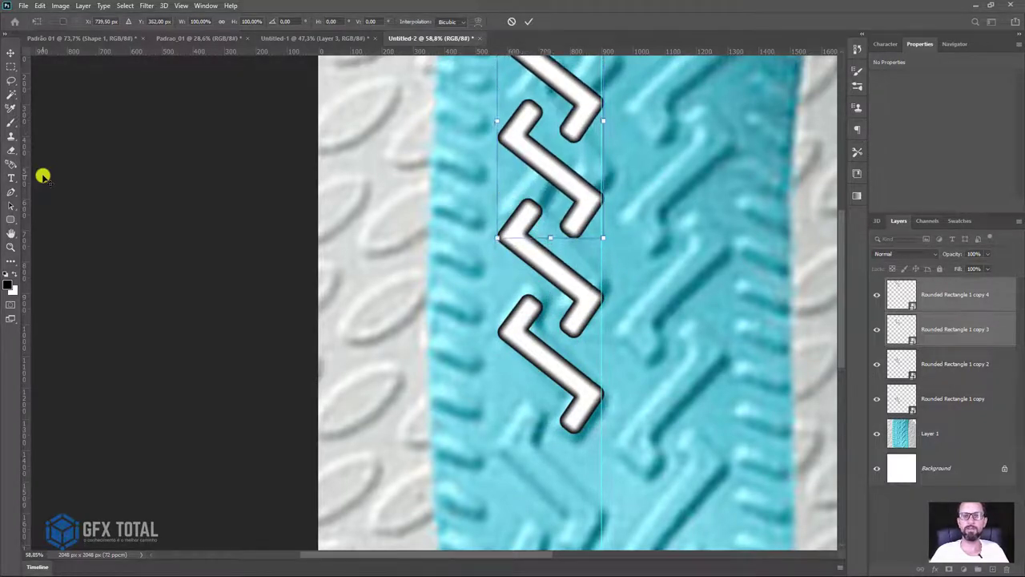
key(Return)
key(z)
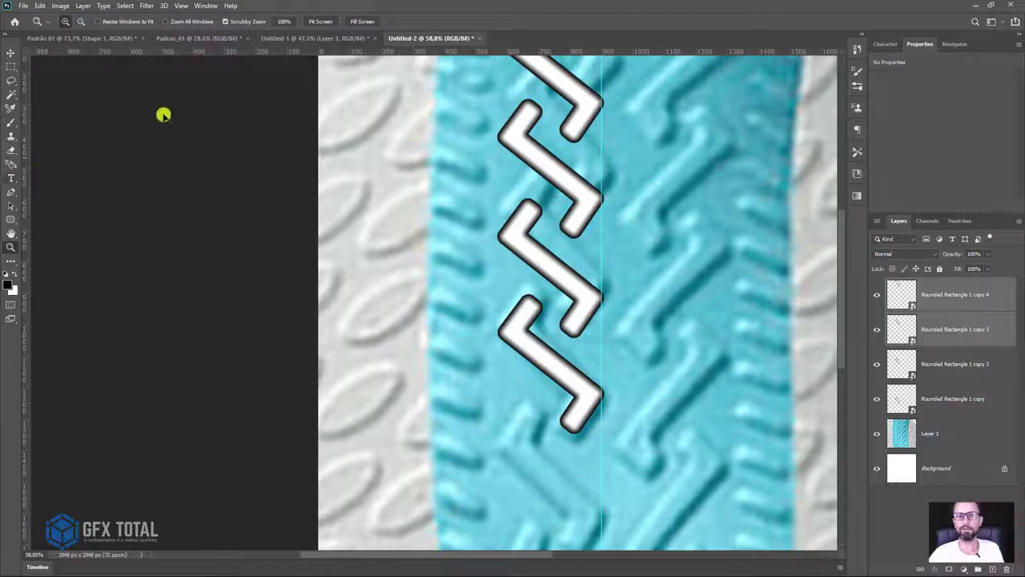
Step: Duplicate the four hooks, flip the copies horizontally, and offset them right and down
shift+click(953, 401)
drag(655, 409, 625, 325)
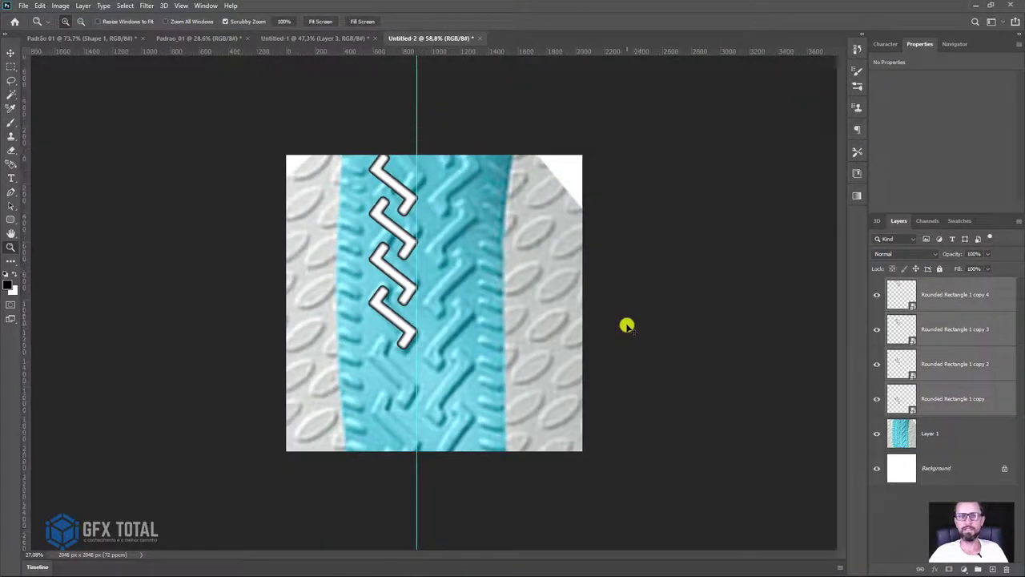
key(ctrl+j)
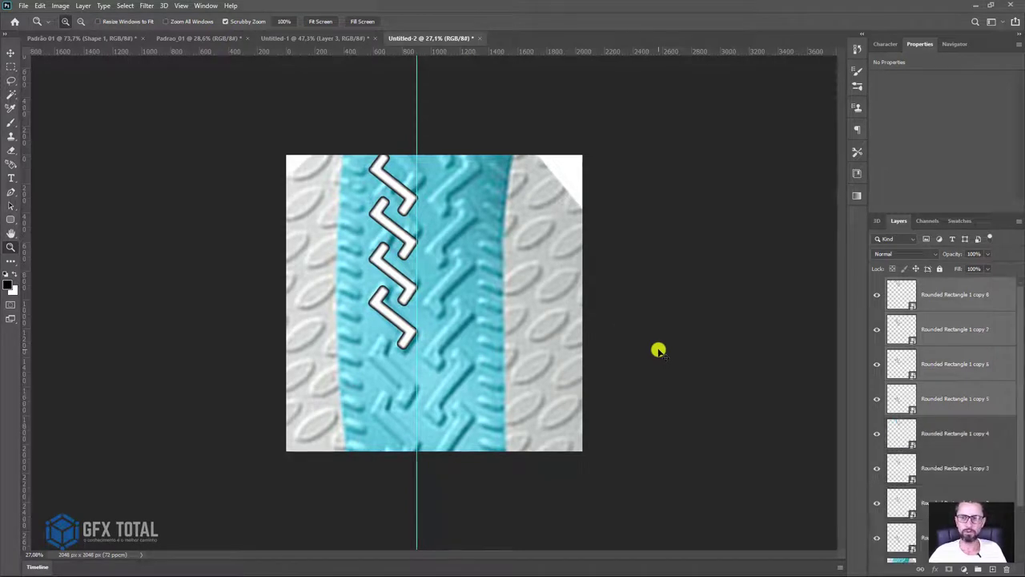
key(ctrl+t)
right_click(385, 228)
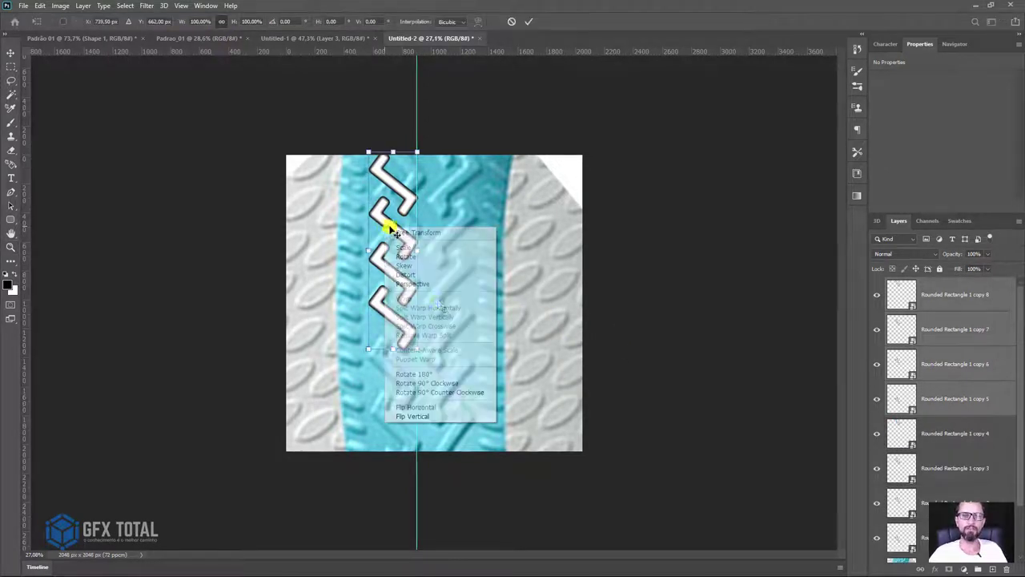
click(441, 403)
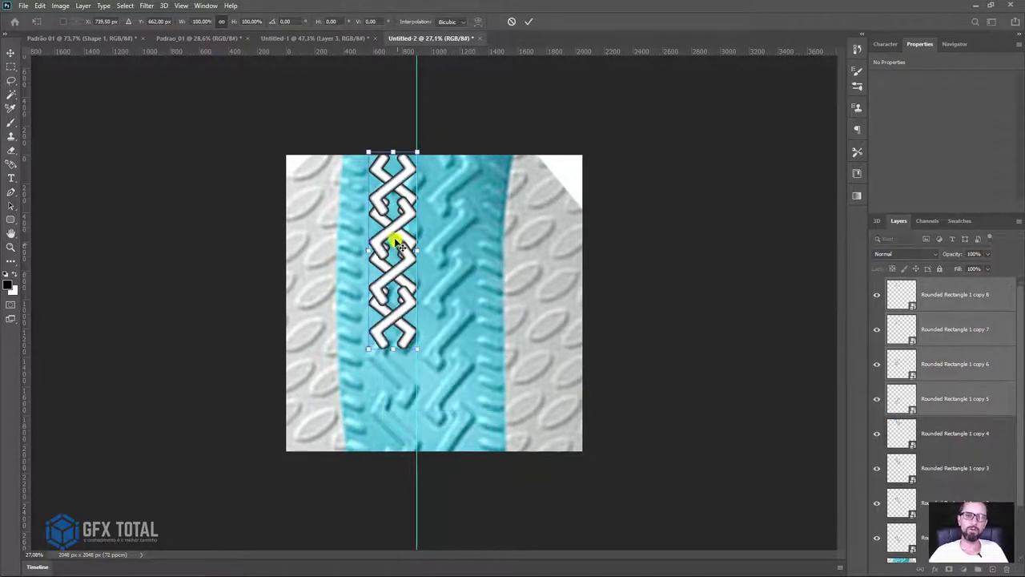
mouse_move(408, 239)
mouse_down()
mouse_move(444, 240)
mouse_move(428, 258)
mouse_move(433, 272)
mouse_up()
drag(430, 272, 430, 272)
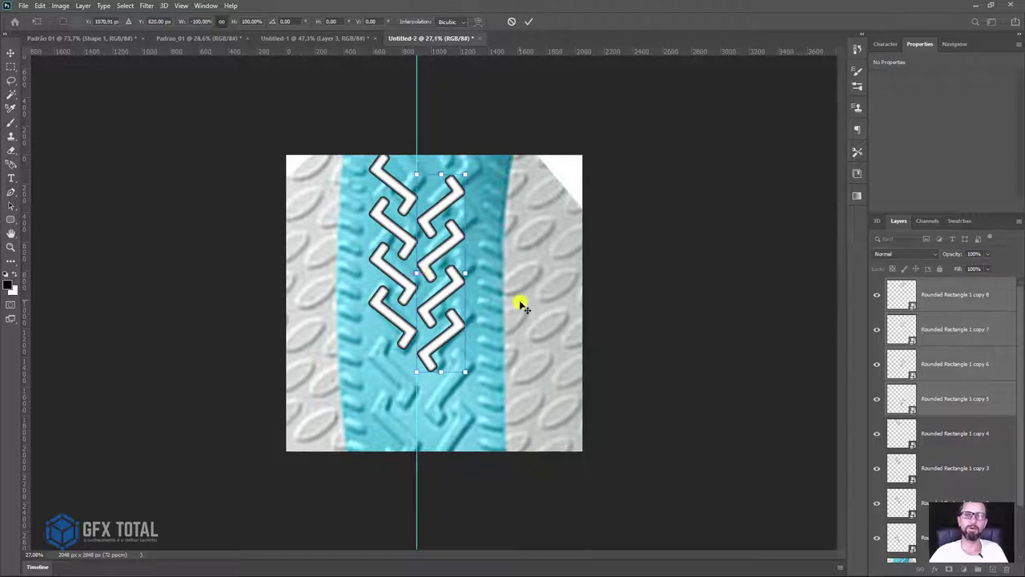
key(Return)
key(z)
drag(371, 241, 371, 251)
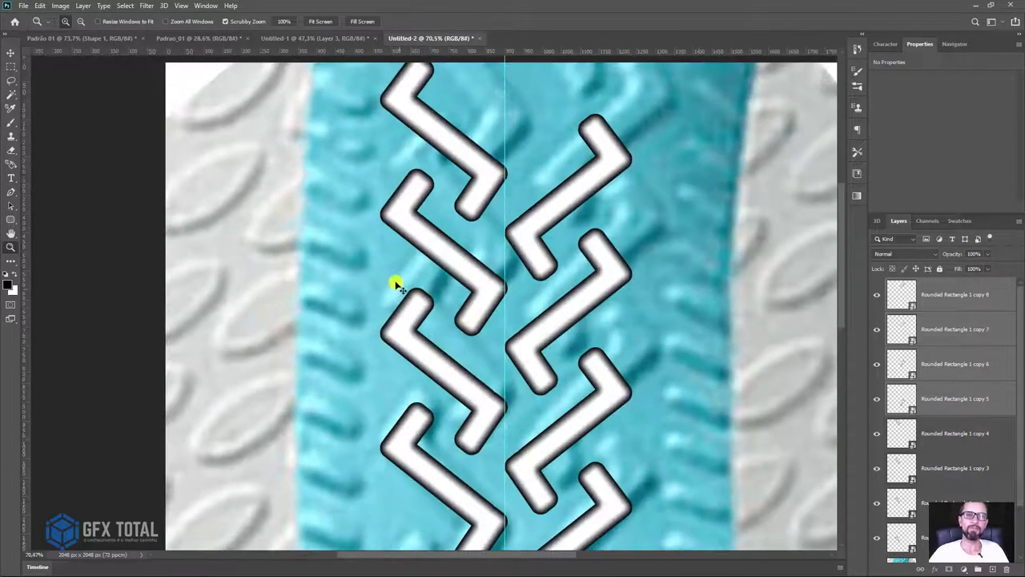
Step: Draw a small rounded-rectangle dash on the strap, left of the hooks
click(10, 221)
drag(291, 237, 361, 255)
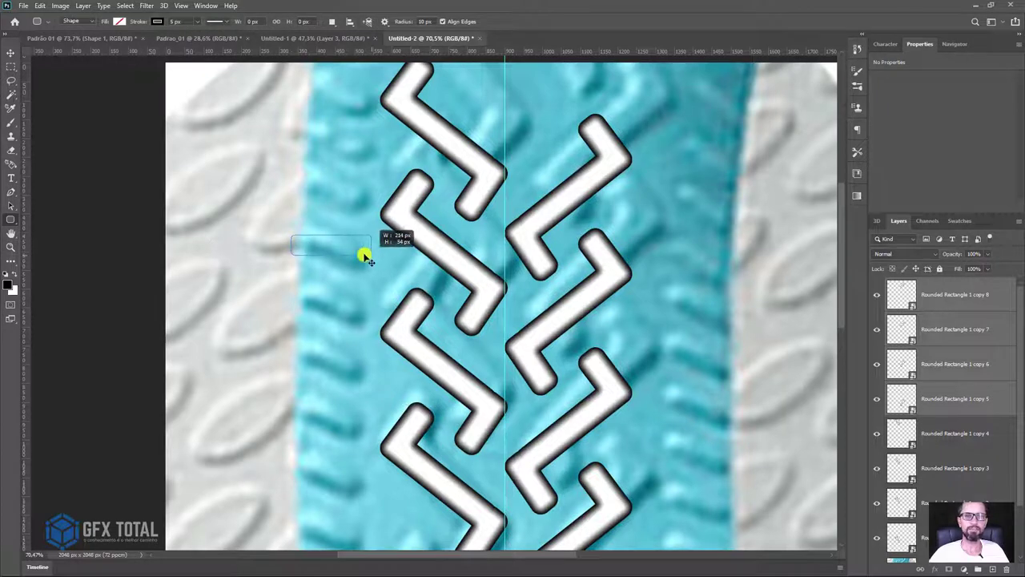
key(ctrl+z)
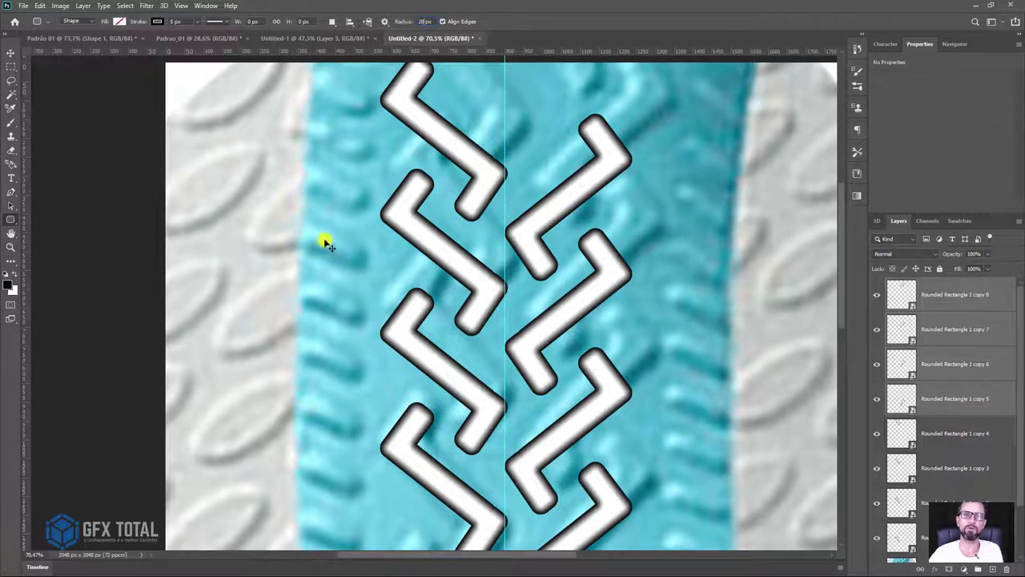
drag(303, 226, 369, 247)
scroll(373, 228, up, 3)
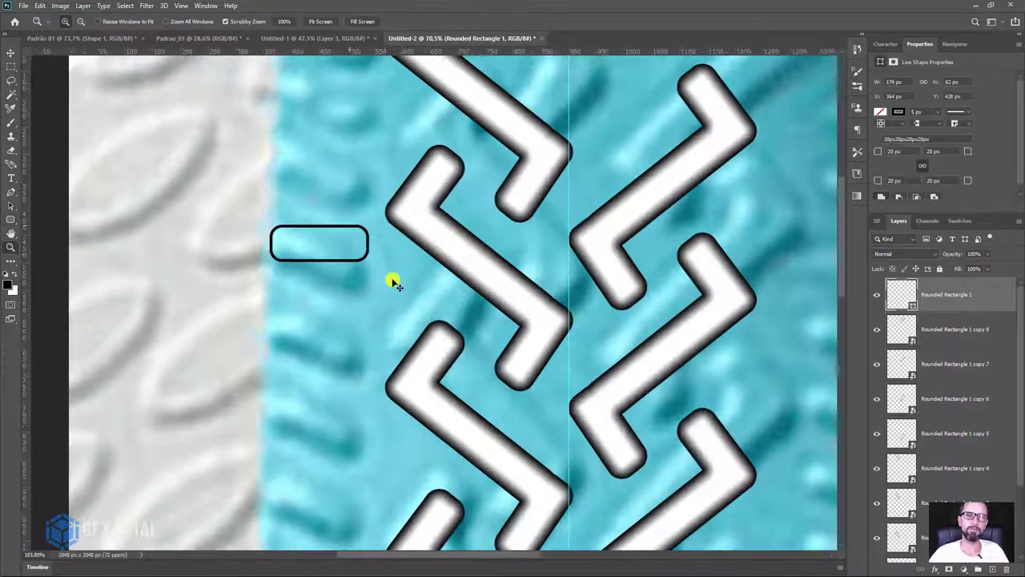
scroll(389, 280, up, 2)
Step: Reshape the dash by deleting its top-right corner point and slanting its bottom-left edge
key(p)
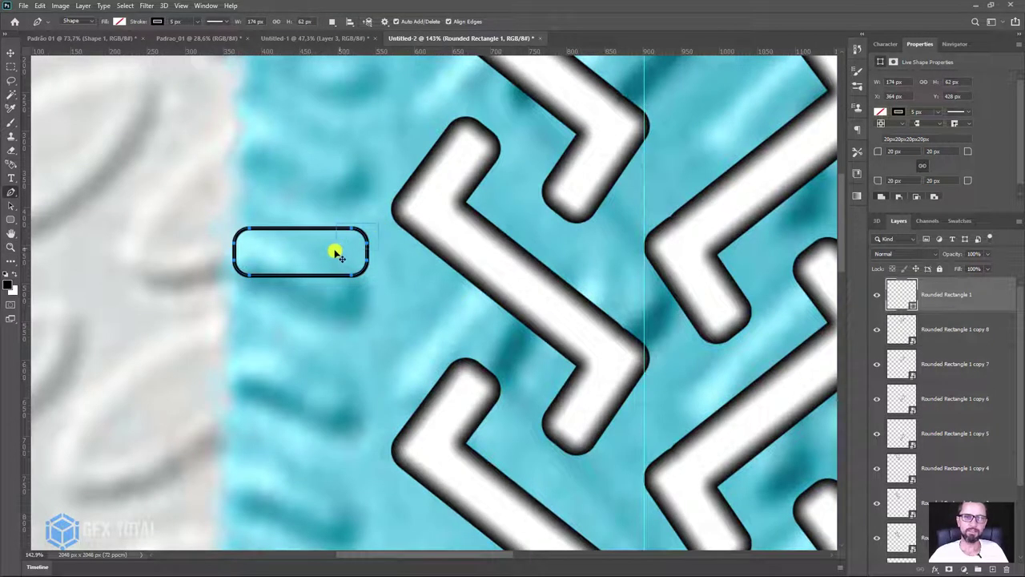
key(Delete)
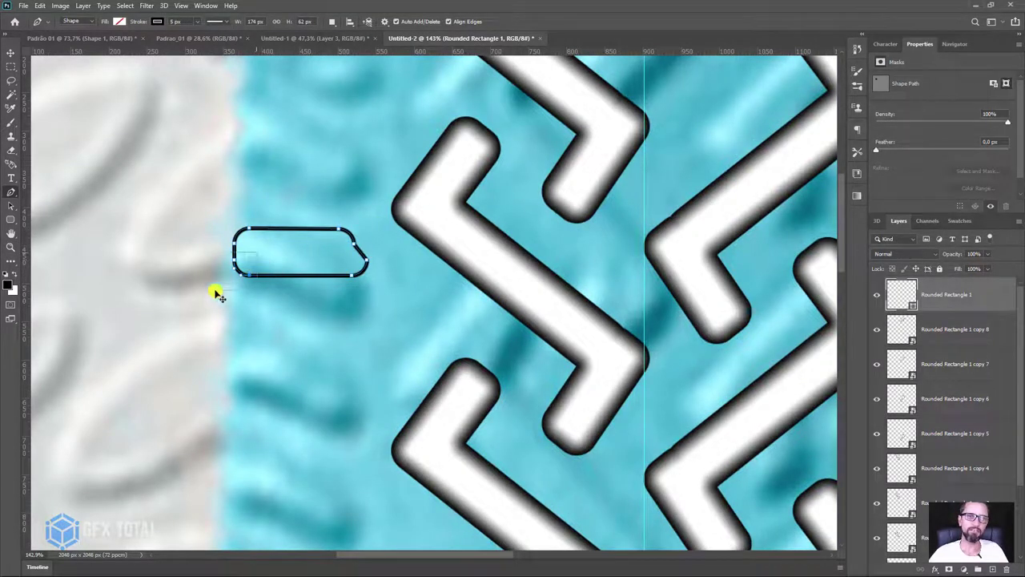
drag(249, 277, 244, 261)
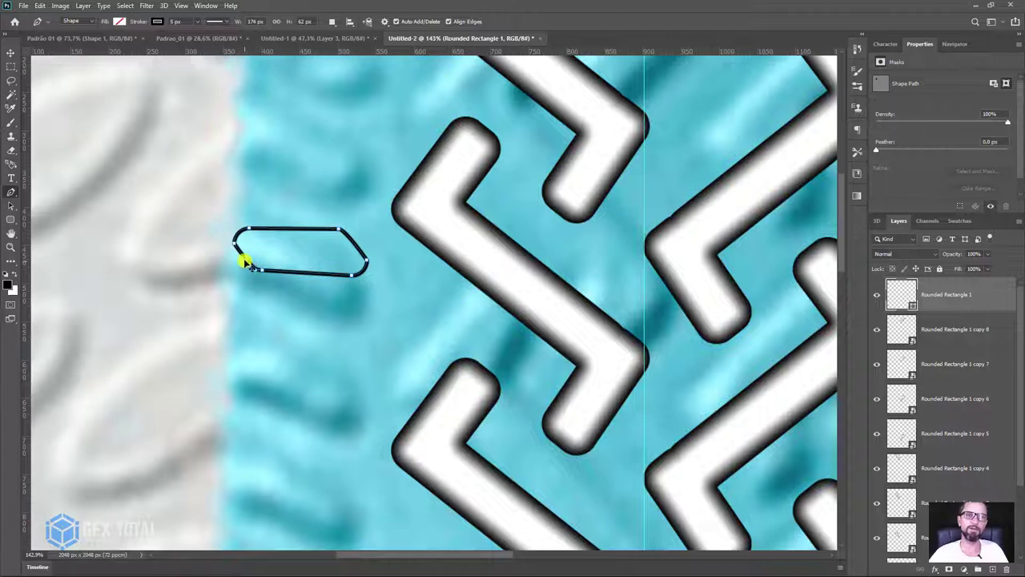
click(339, 302)
key(ctrl+z)
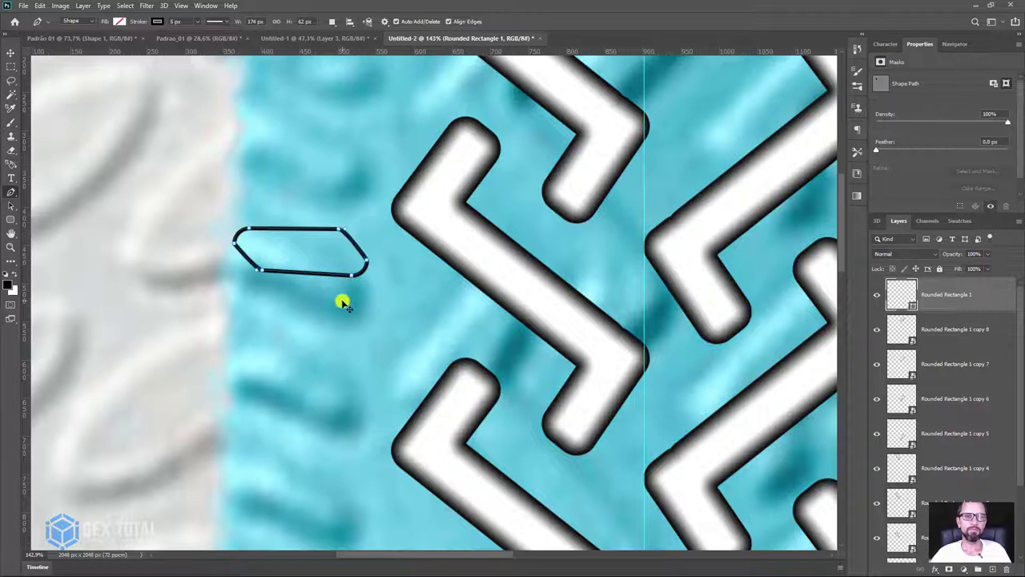
key(z)
drag(347, 329, 321, 302)
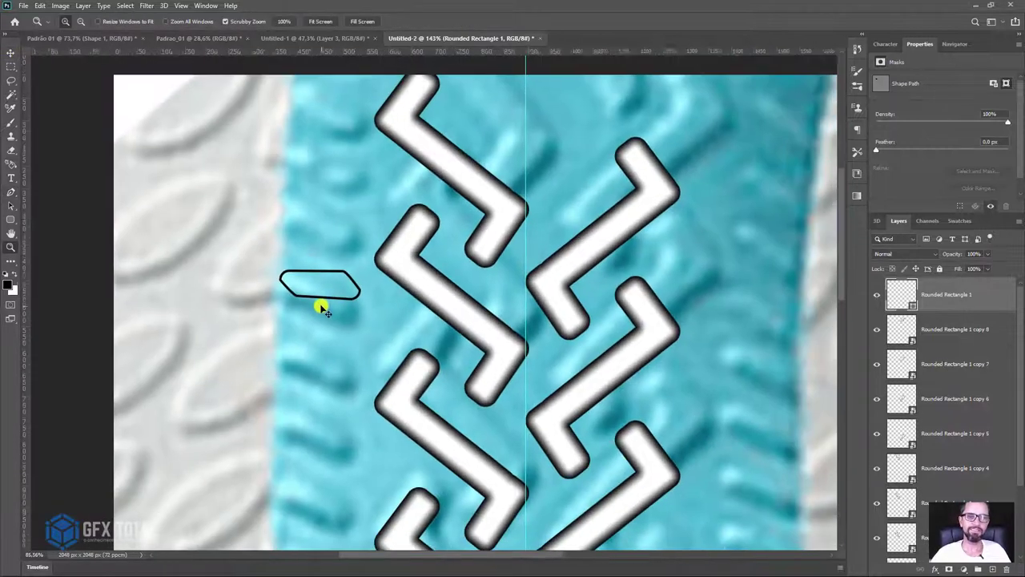
Step: Fill the dash shape with black and rotate it about 27°
key(p)
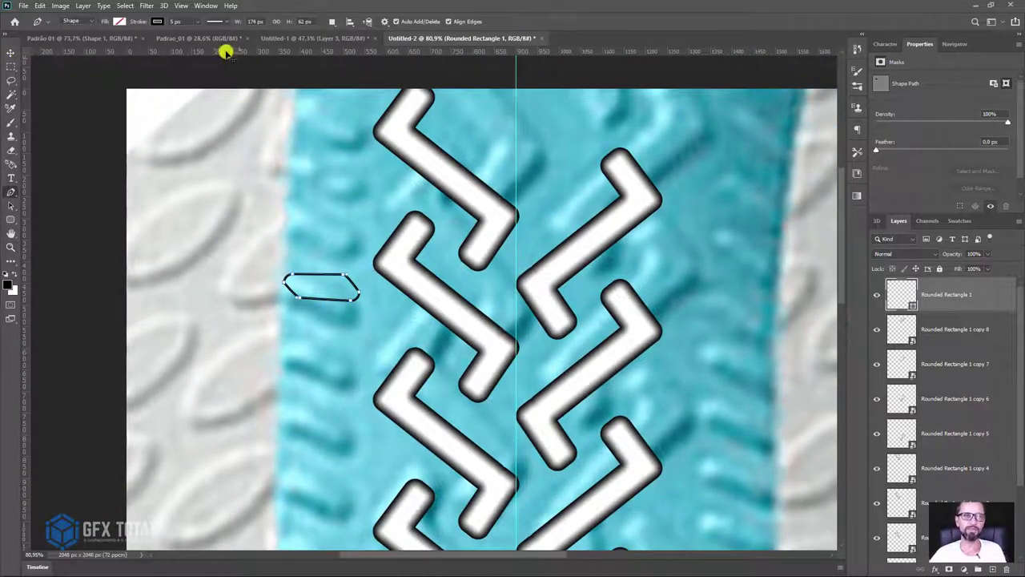
click(122, 22)
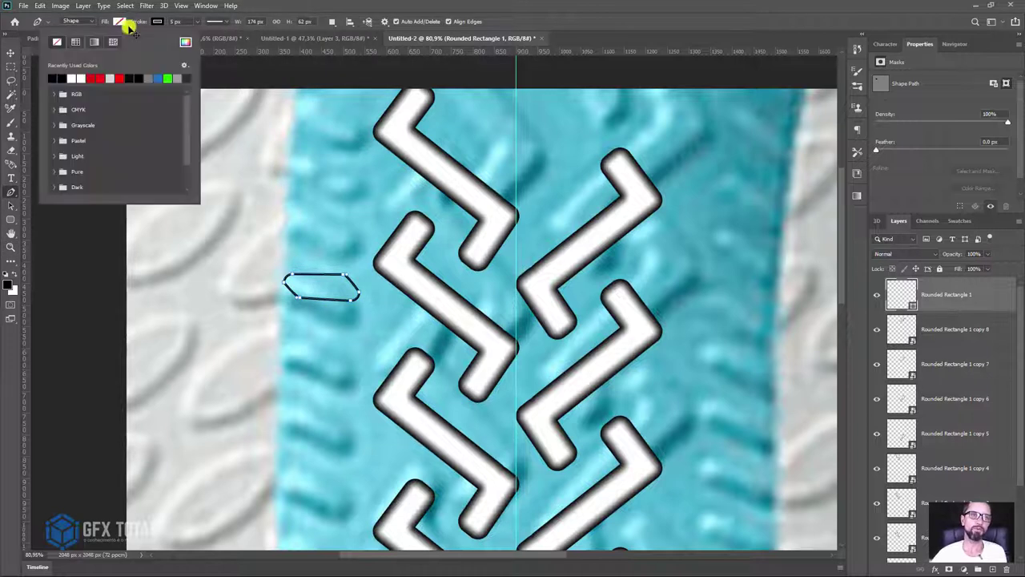
click(134, 77)
click(159, 22)
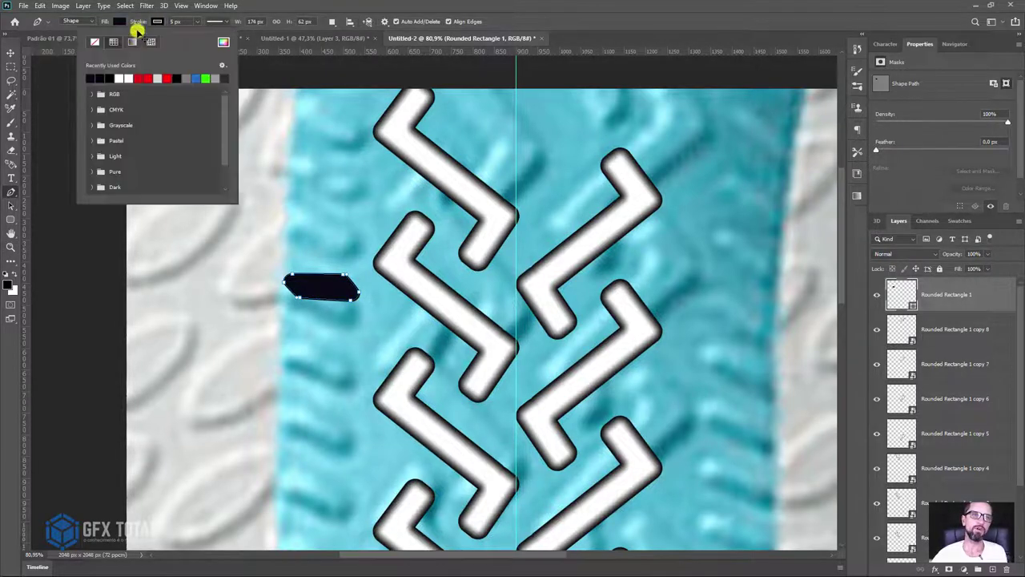
click(10, 54)
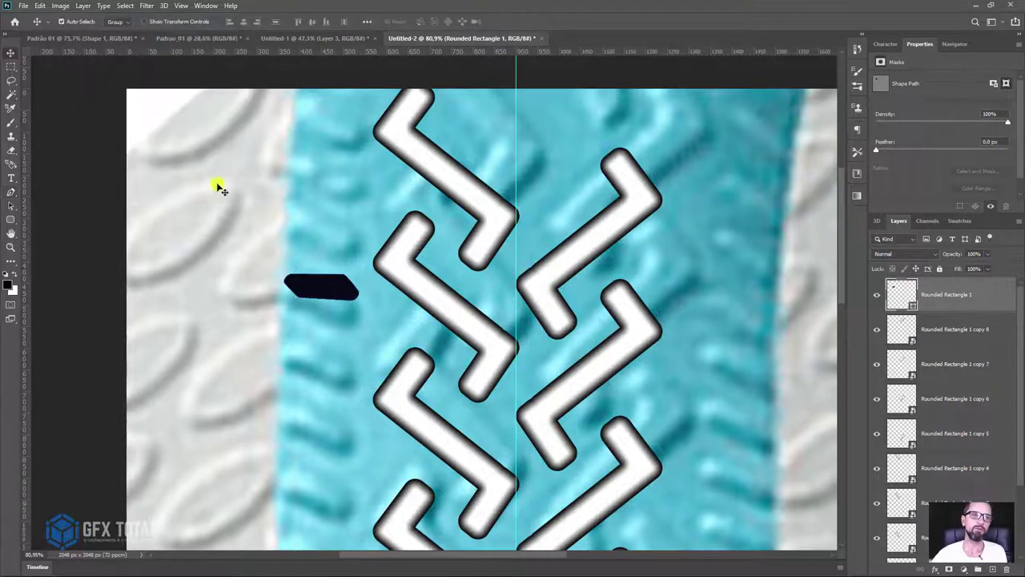
key(ctrl+t)
mouse_move(361, 264)
mouse_down()
mouse_move(378, 280)
mouse_move(350, 302)
mouse_up()
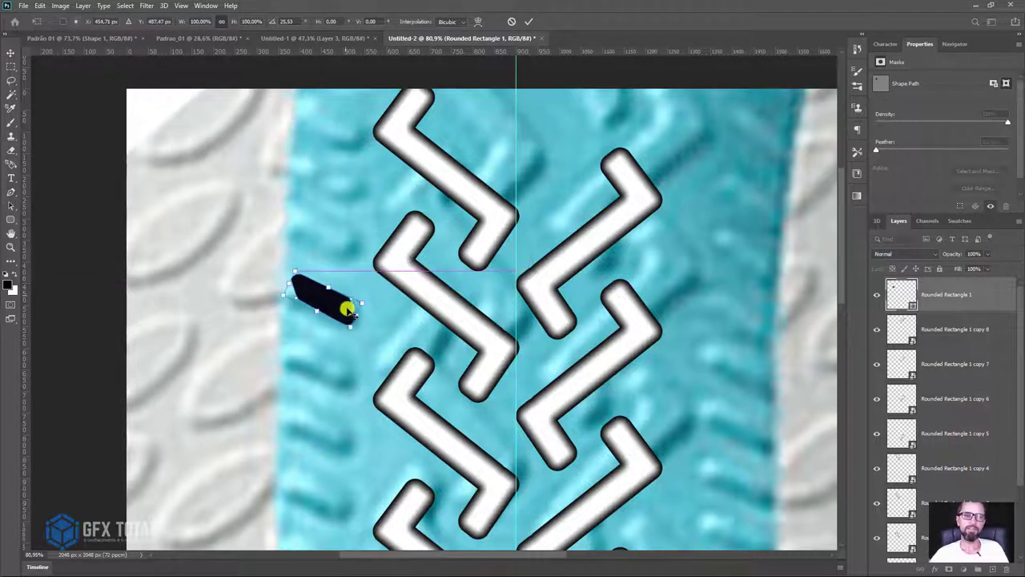
key(Return)
key(ctrl+z)
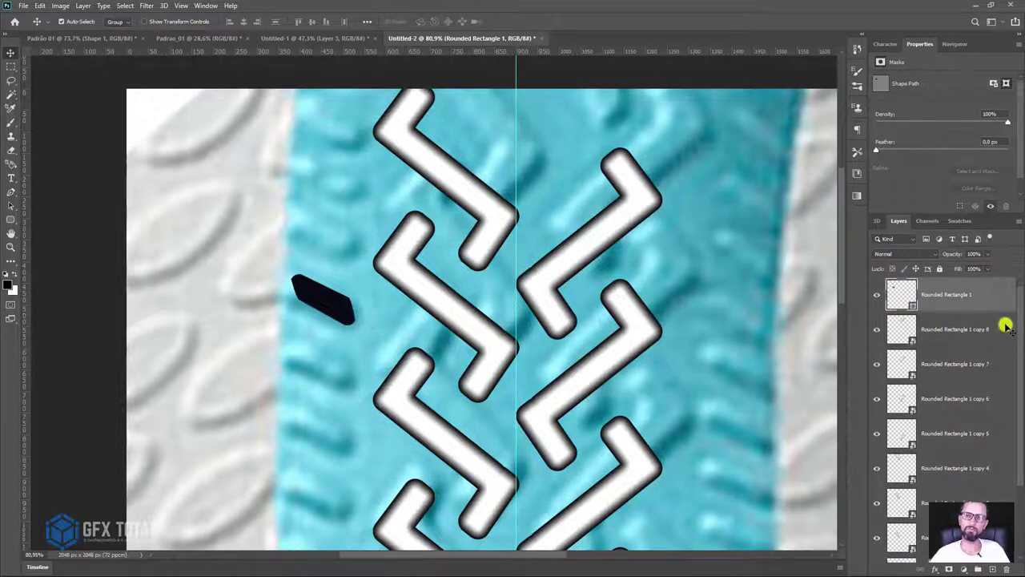
Step: Give the dash a gradient Stroke and a white Color Overlay layer style, like the hooks
double_click(993, 290)
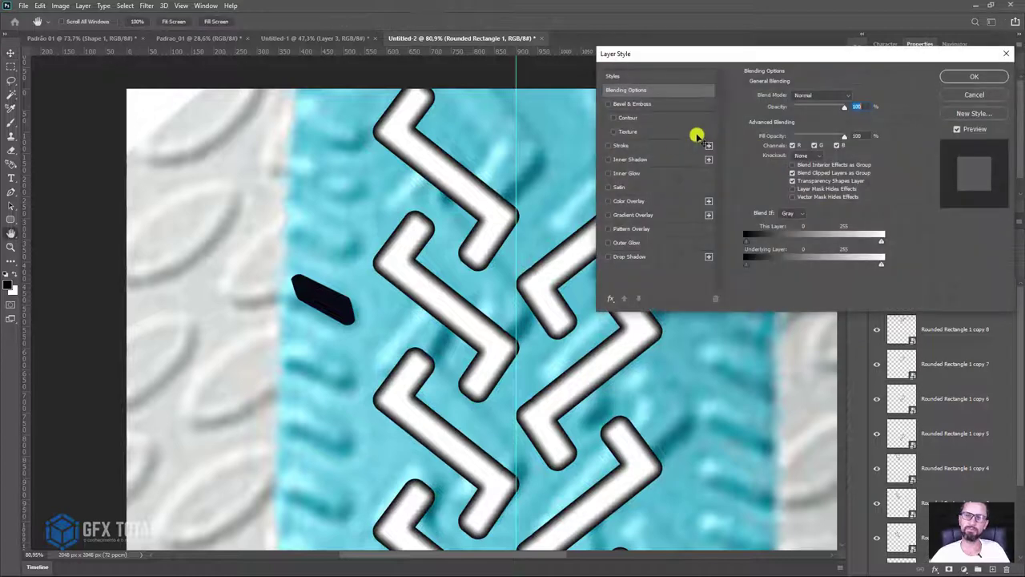
click(637, 161)
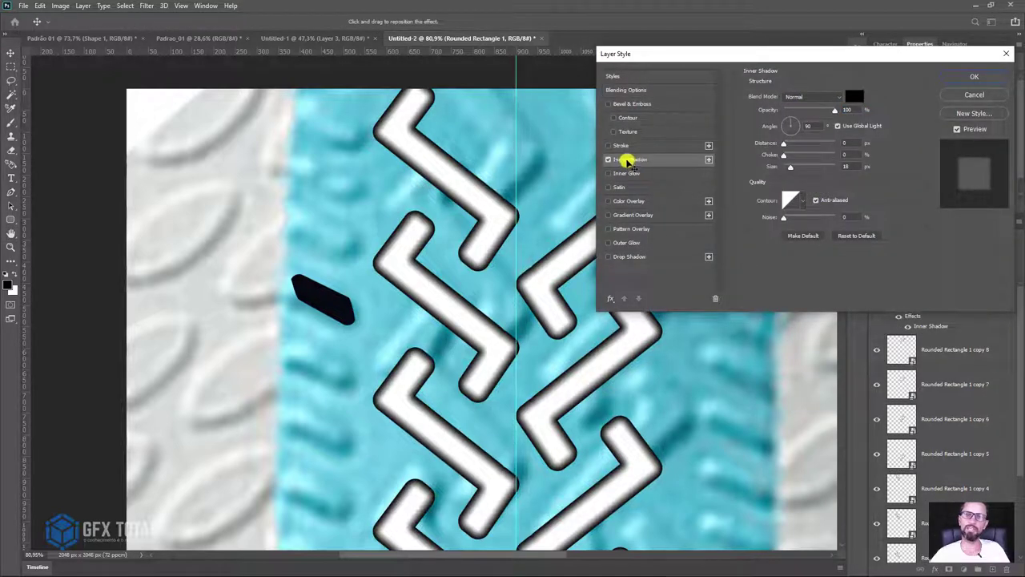
click(610, 145)
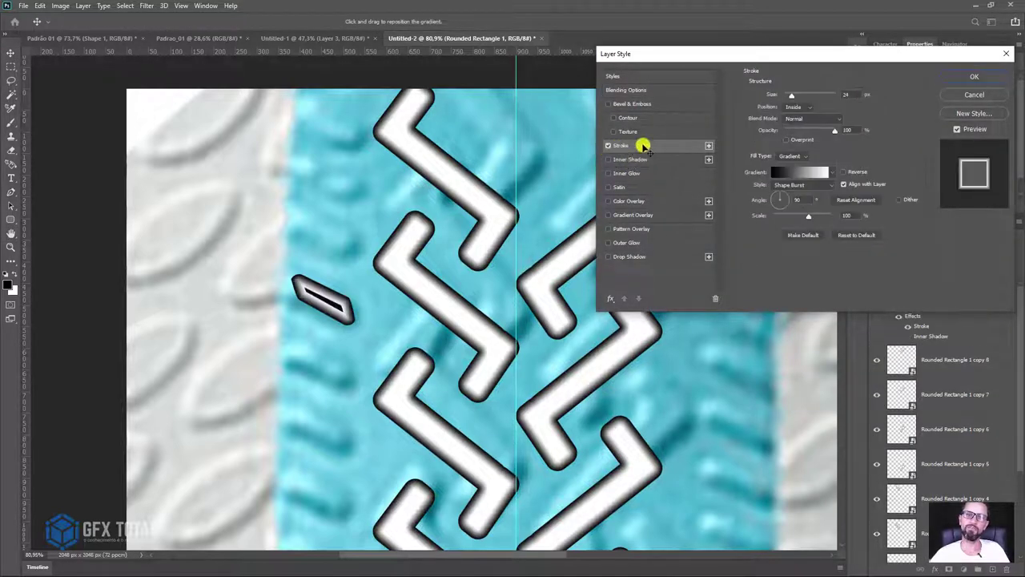
click(609, 200)
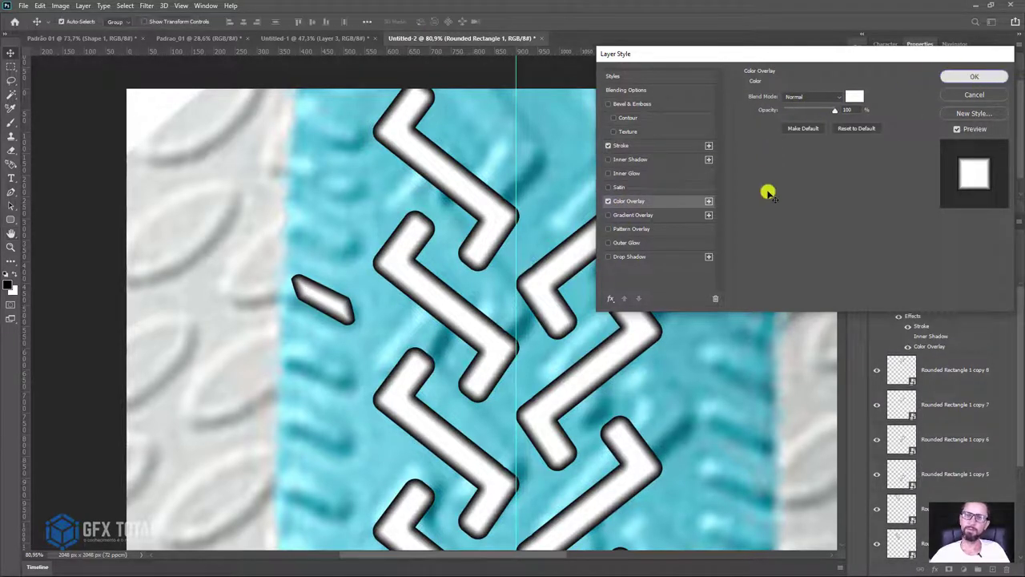
click(996, 73)
key(z)
mouse_move(647, 360)
mouse_down()
mouse_move(636, 343)
mouse_move(655, 365)
mouse_up()
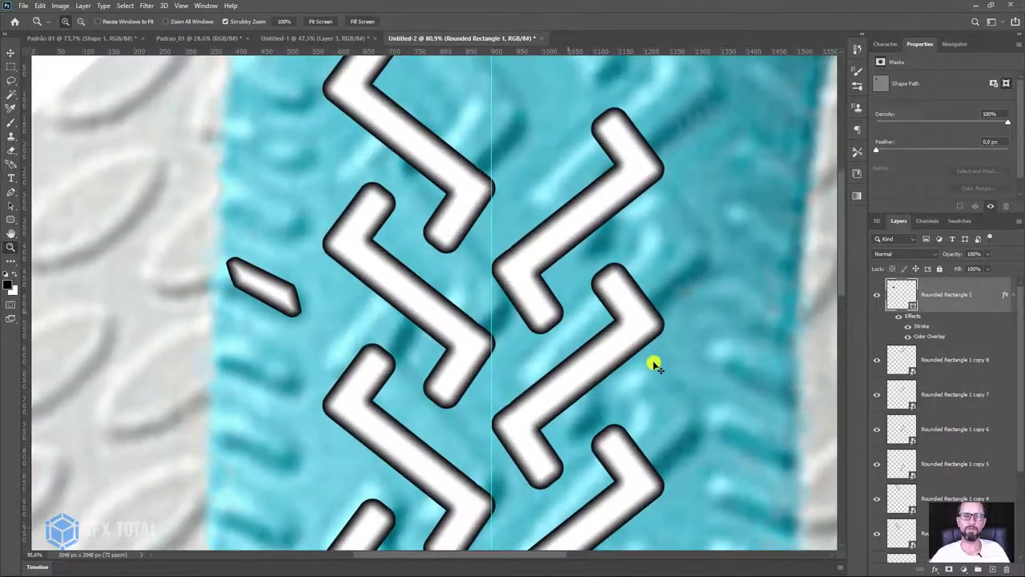
Step: Add an anchor point on the dash's left edge
mouse_move(310, 280)
mouse_down()
mouse_move(337, 337)
mouse_move(428, 320)
mouse_up()
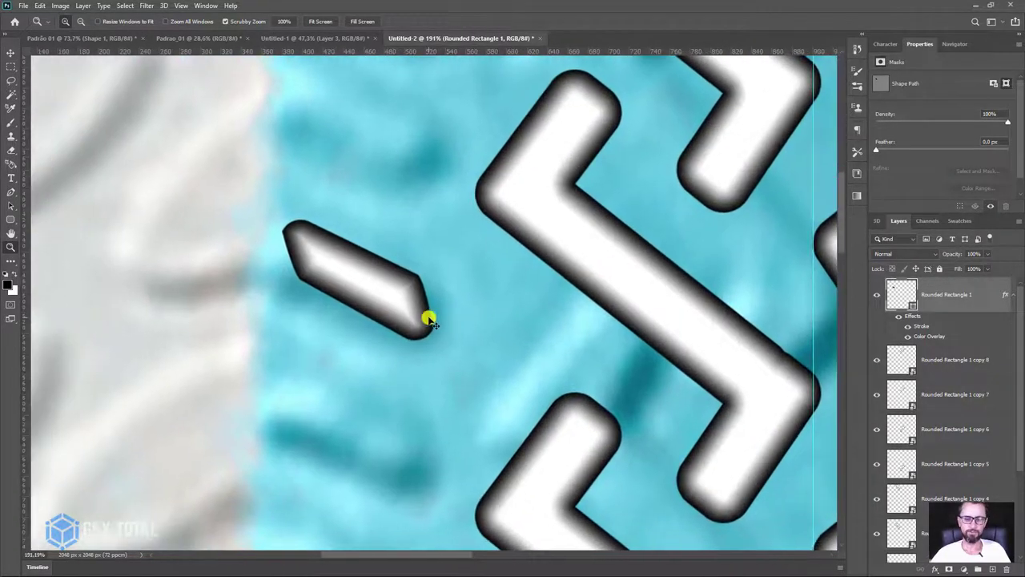
key(p)
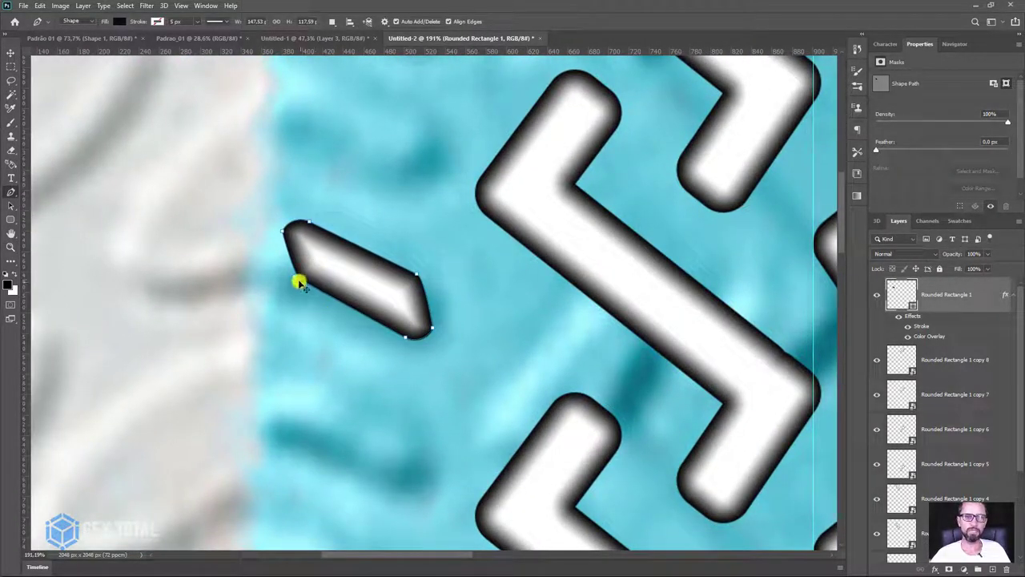
click(293, 281)
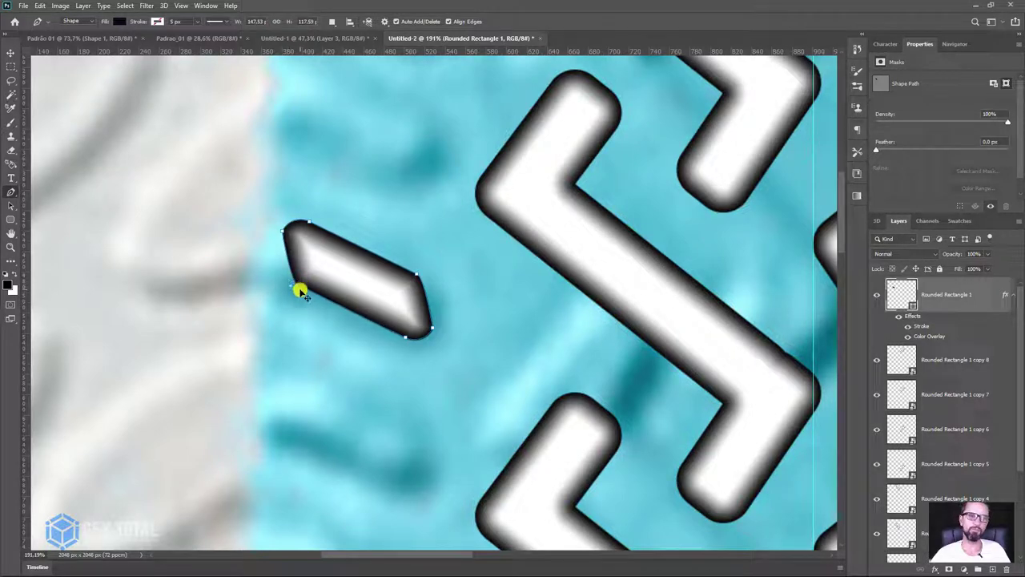
Step: Move the dash up to the strap's top-left, beside the topmost hook
key(z)
drag(350, 354, 284, 259)
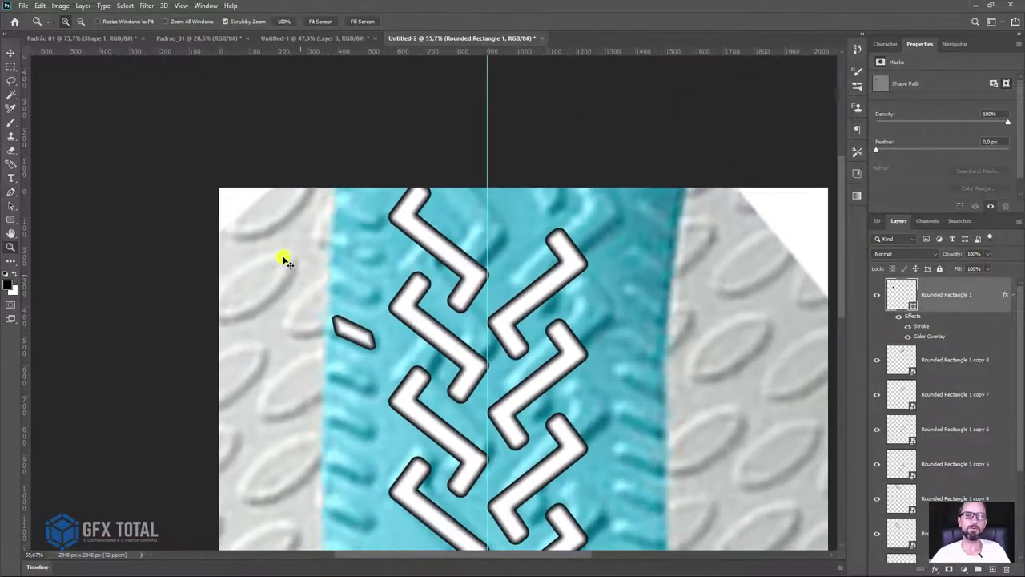
click(11, 52)
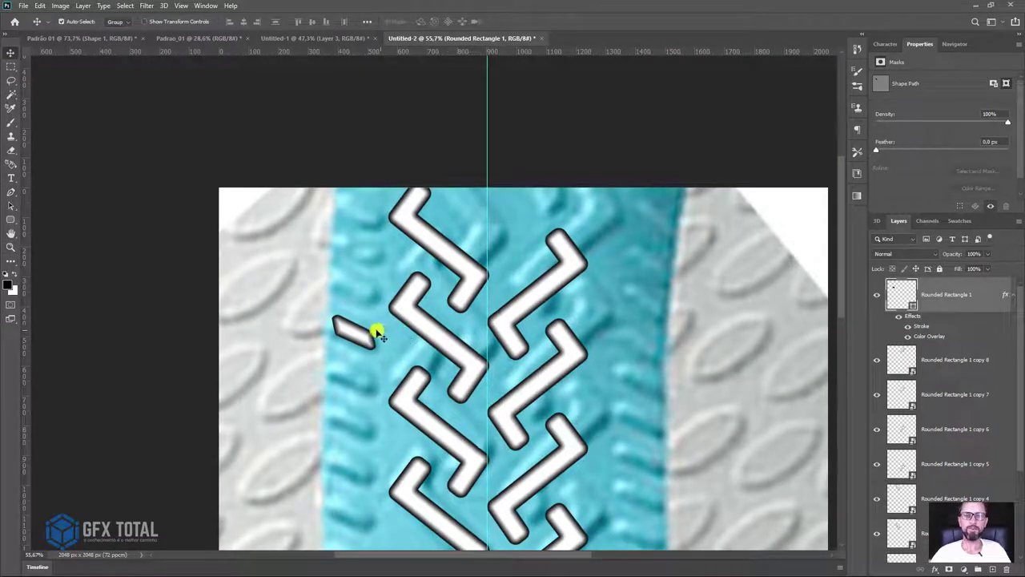
mouse_move(373, 332)
mouse_down()
mouse_move(361, 299)
mouse_move(362, 216)
mouse_up()
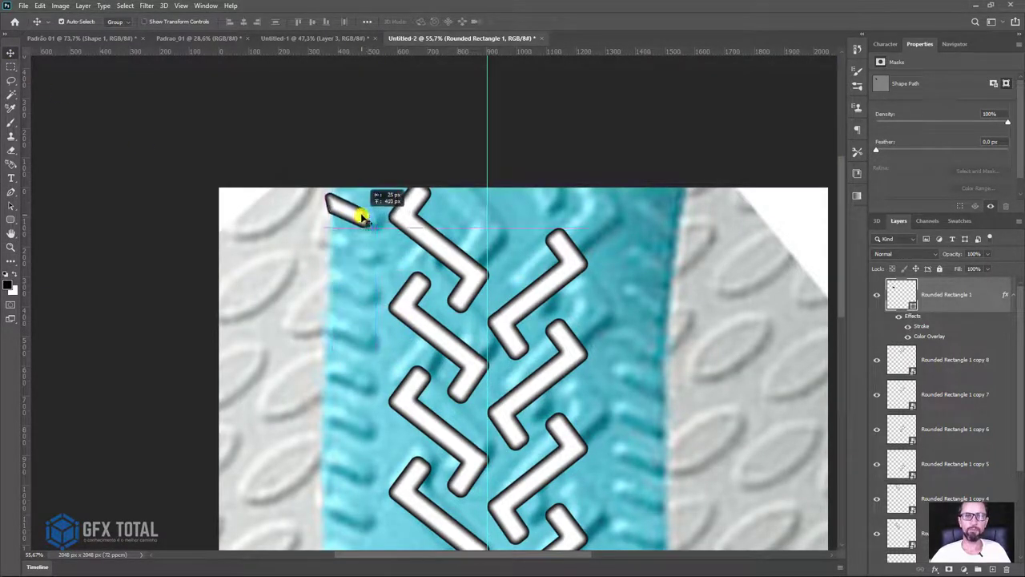
Step: Duplicate the dash layer, then merge the copy back into the original
key(ctrl+j)
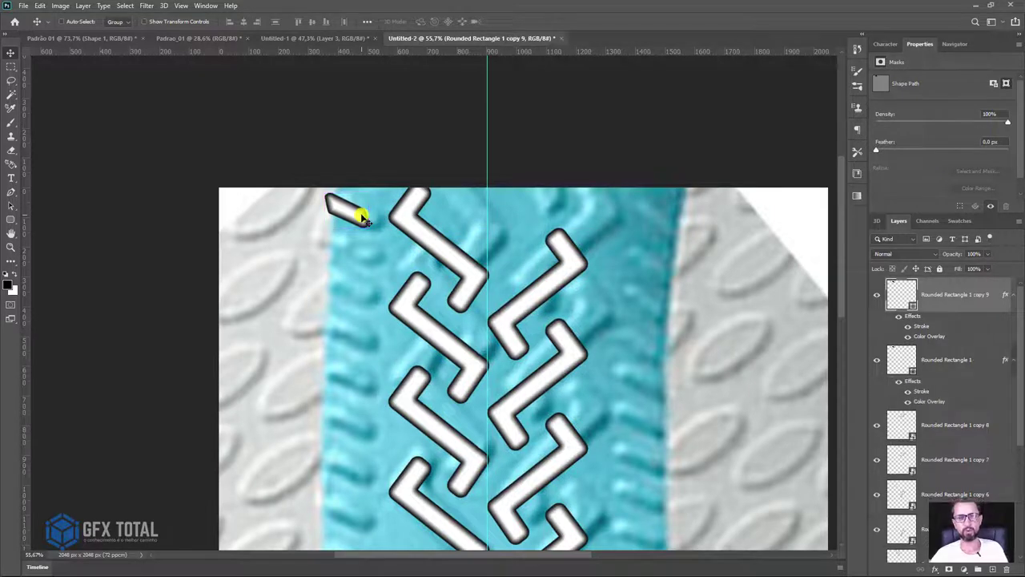
key(ctrl+t)
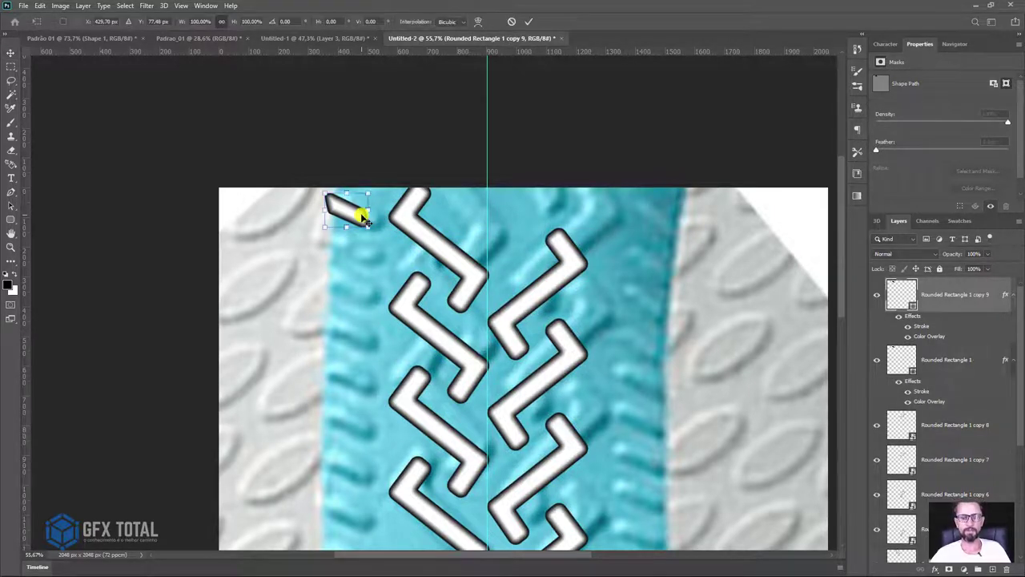
key(Return)
key(ctrl+e)
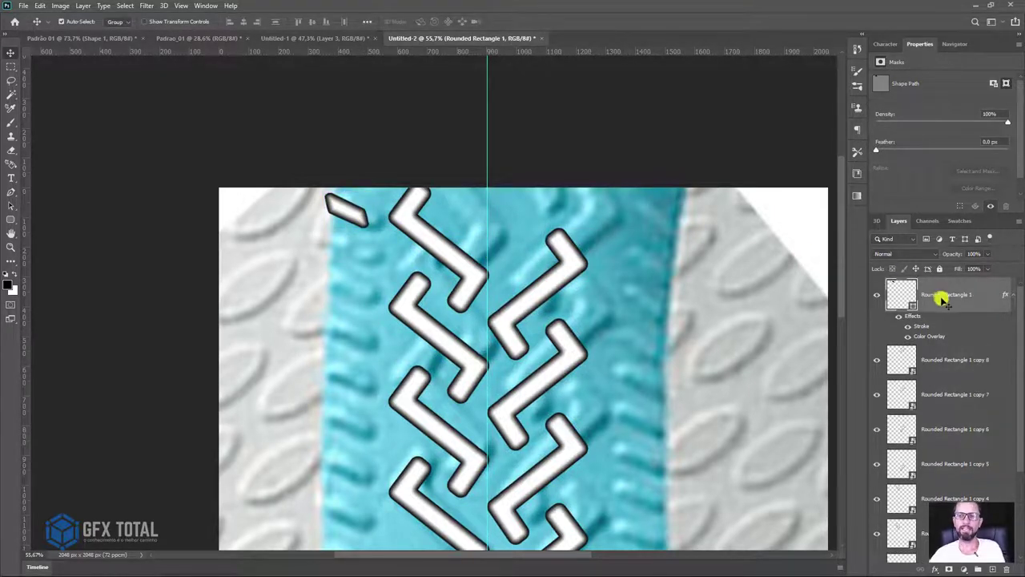
Step: Label the dash layer yellow and add a copy 100 px below it
right_click(945, 300)
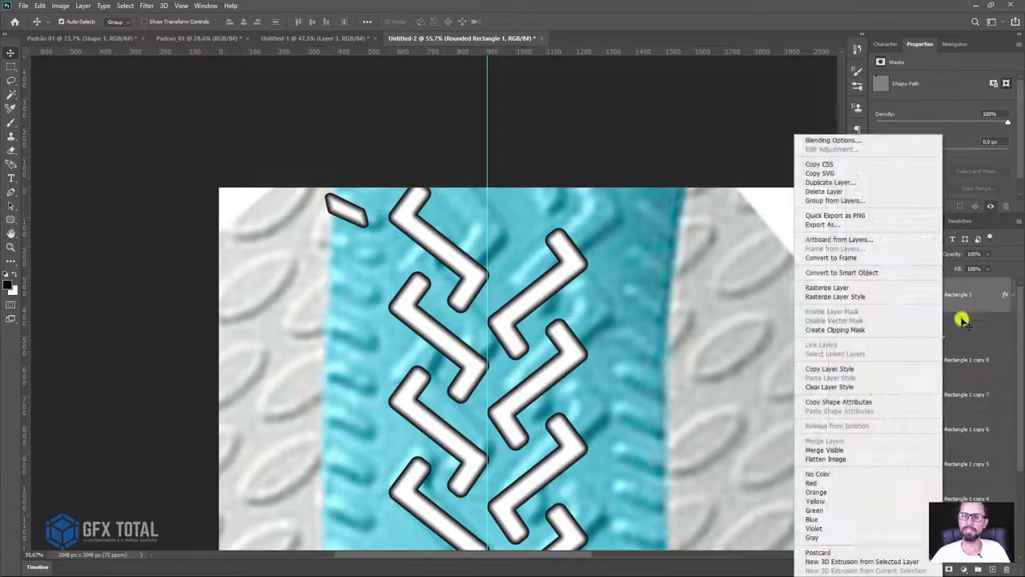
click(835, 501)
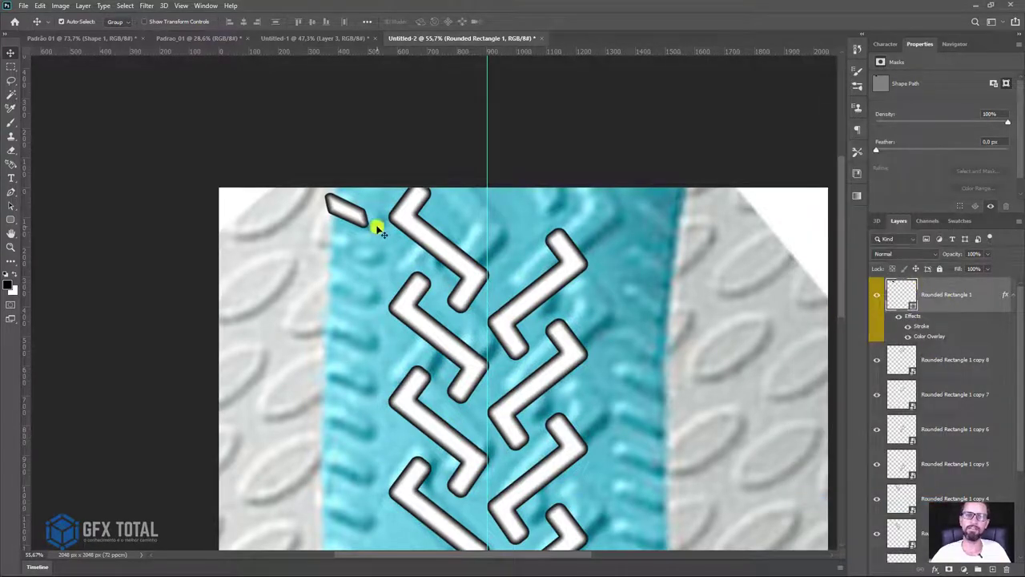
key(ctrl+j)
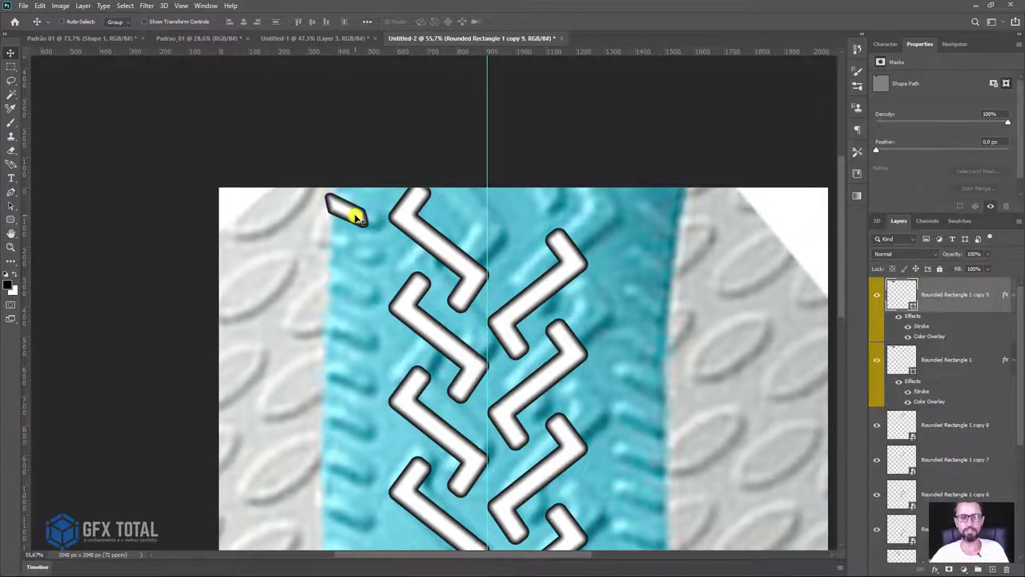
key(ctrl+t)
key(shift+Down)
key(shift+Down)
key(shift+Down)
key(shift+Down)
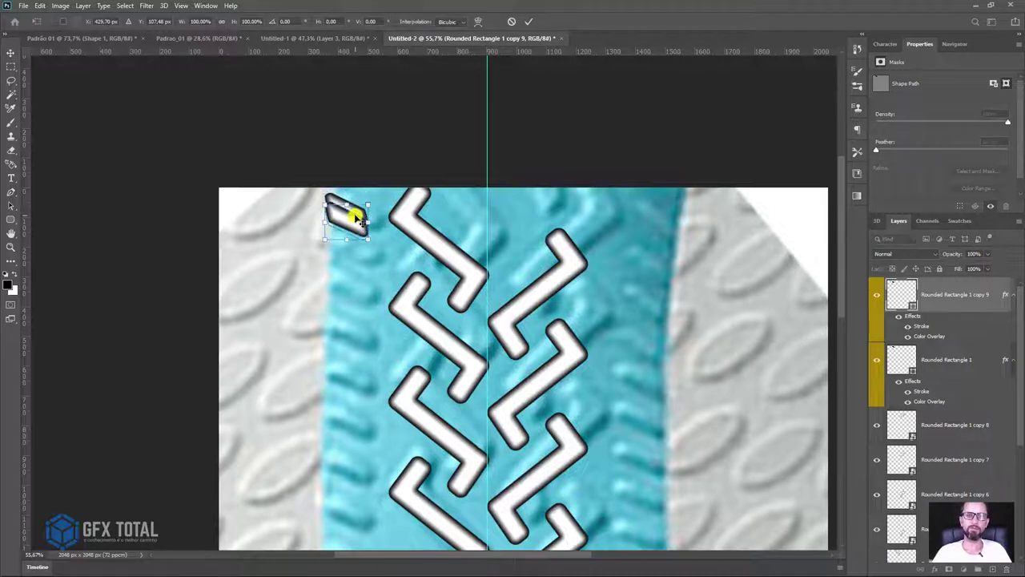
key(shift+Down)
key(shift+Down)
key(shift+Down)
key(shift+Down)
key(shift+Down)
key(shift+Down)
key(shift+Down)
key(shift+Down)
key(shift+Down)
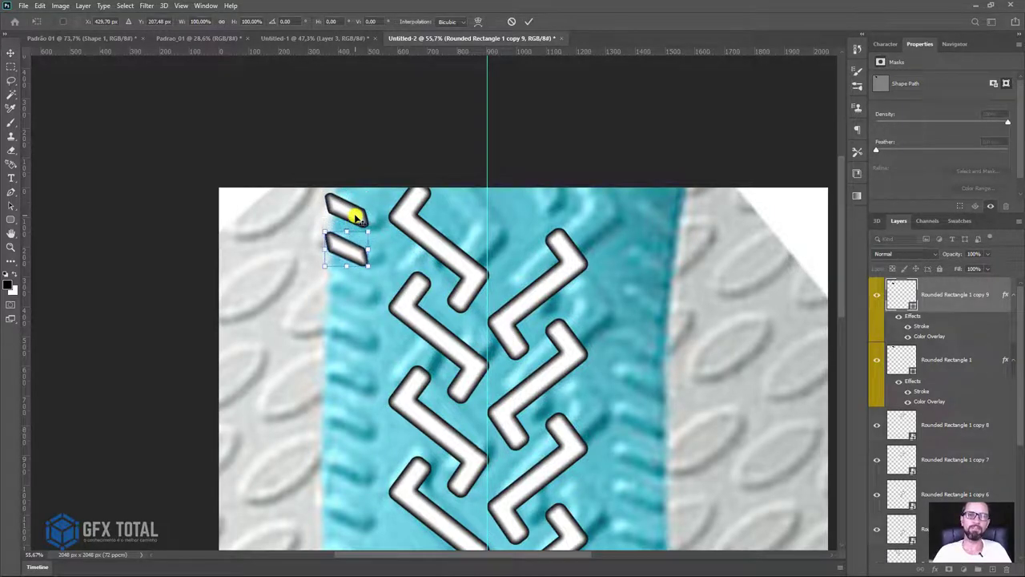
key(Return)
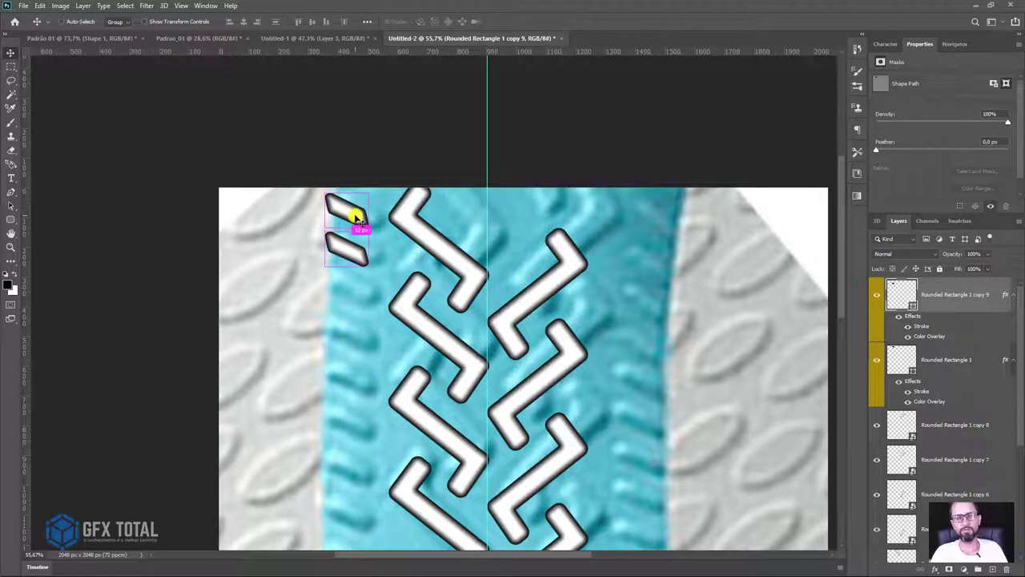
Step: Repeat the transform copy to step more dashes down the strap's left edge
key(ctrl+shift+alt+t)
key(ctrl+shift+alt+t)
key(ctrl+shift+alt+t)
key(ctrl+shift+alt+t)
key(ctrl+shift+alt+t)
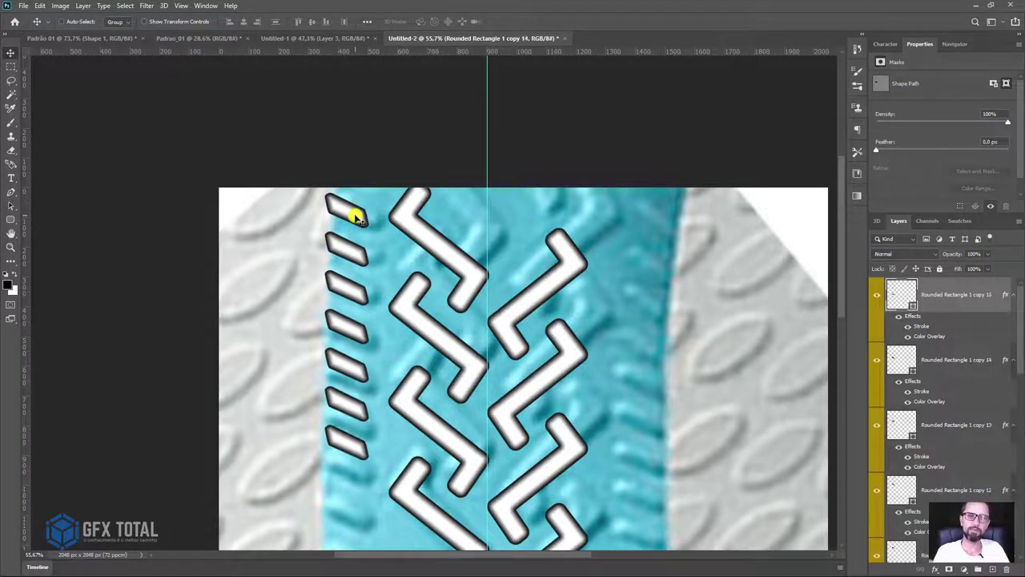
key(ctrl+shift+alt+t)
key(ctrl+shift+alt+t)
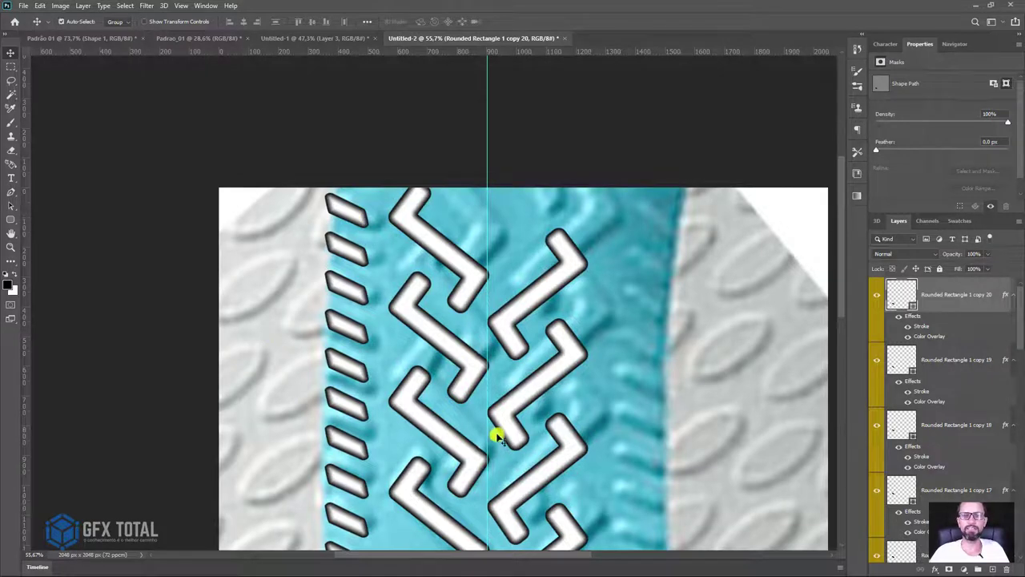
drag(496, 437, 457, 245)
key(z)
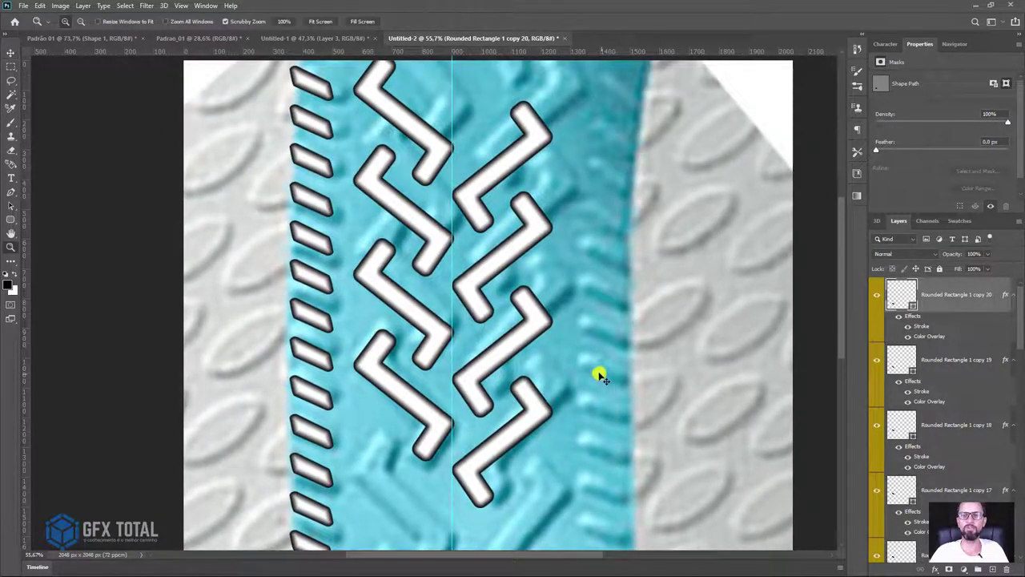
alt+click(599, 374)
scroll(956, 321, down, 10)
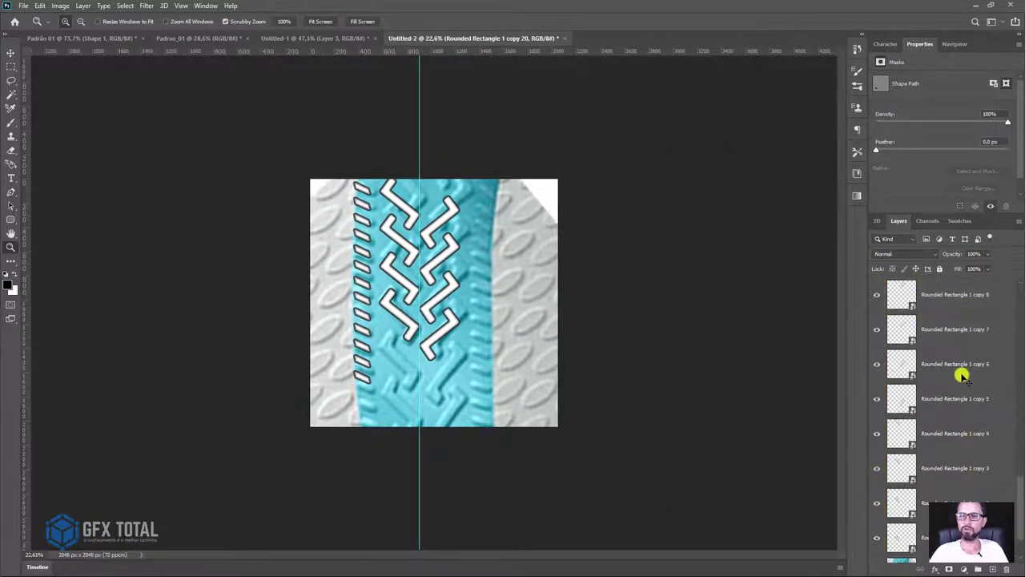
Step: Merge the left slanted dash column layers into a single layer
scroll(961, 375, up, 3)
shift+click(941, 428)
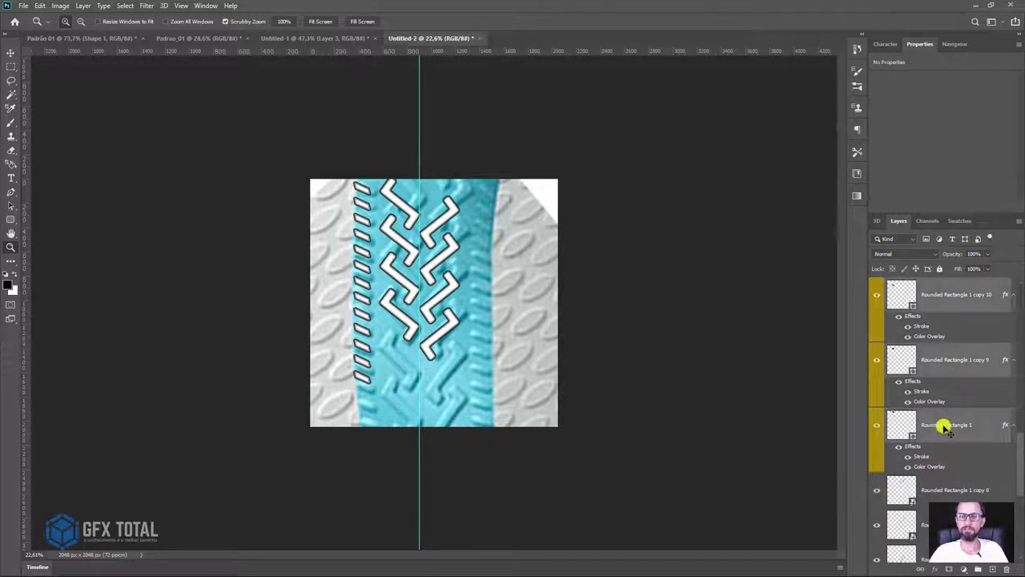
key(ctrl+e)
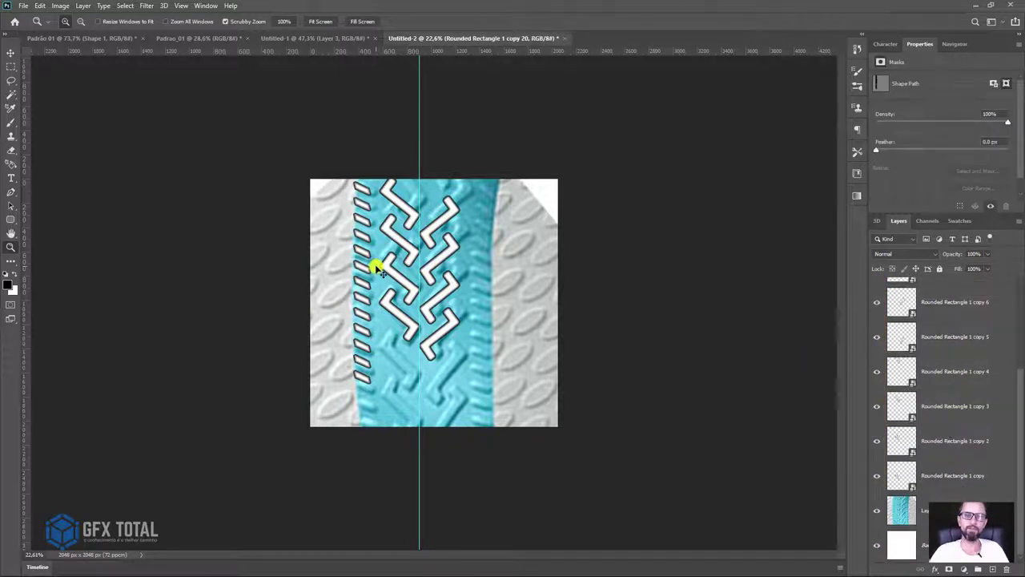
Step: Duplicate the merged dash column and move the copy to the right of the motifs
drag(378, 265, 400, 293)
scroll(945, 367, up, 3)
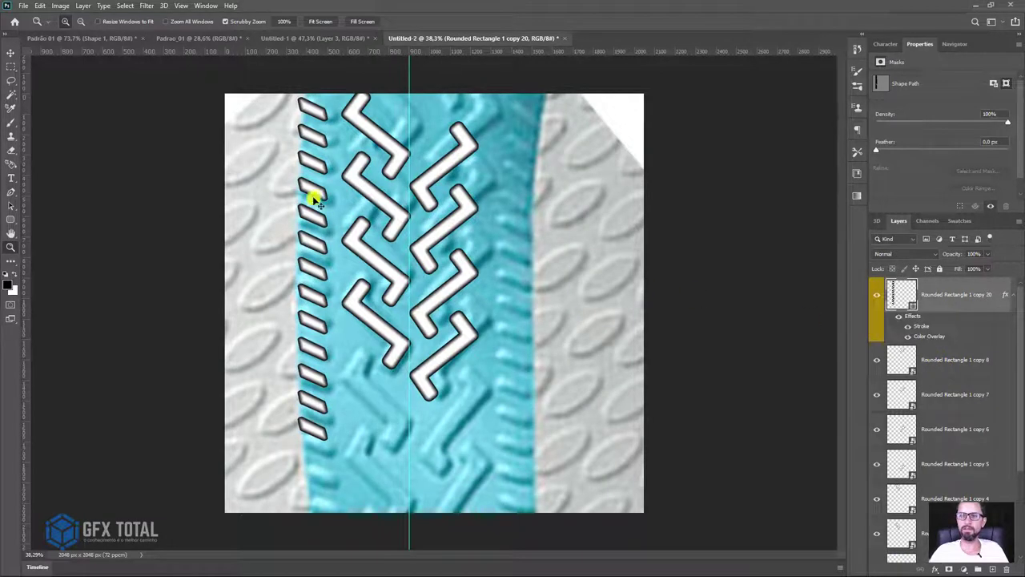
key(ctrl+j)
click(10, 49)
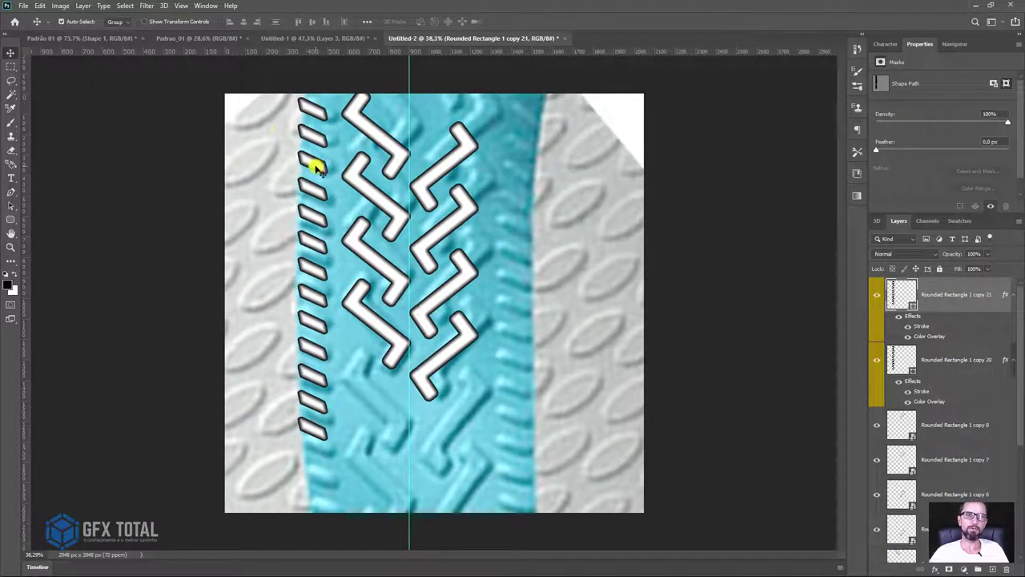
drag(311, 165, 522, 171)
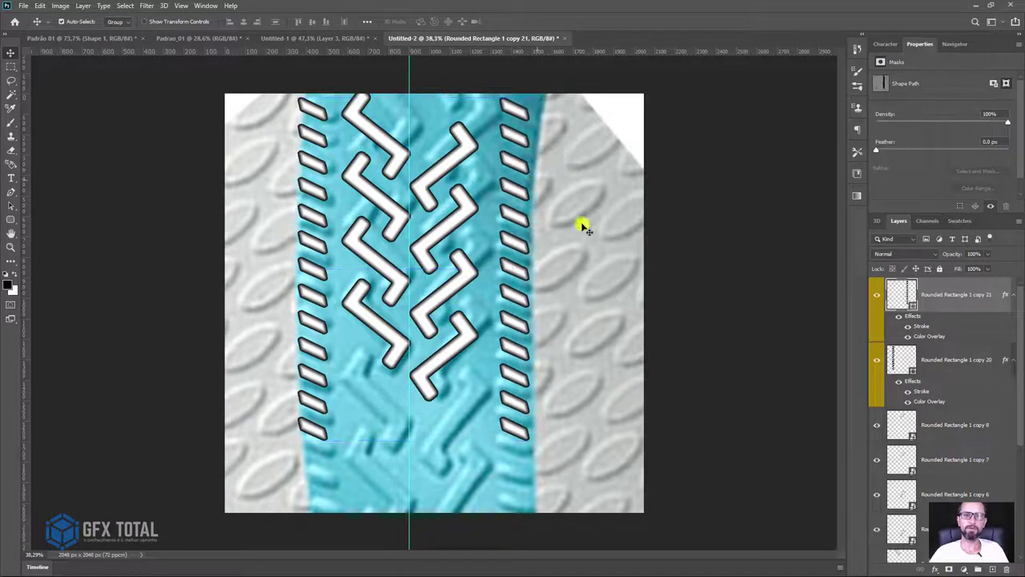
Step: Zoom out to the whole canvas and merge all white shape layers into one
key(z)
drag(584, 286, 573, 264)
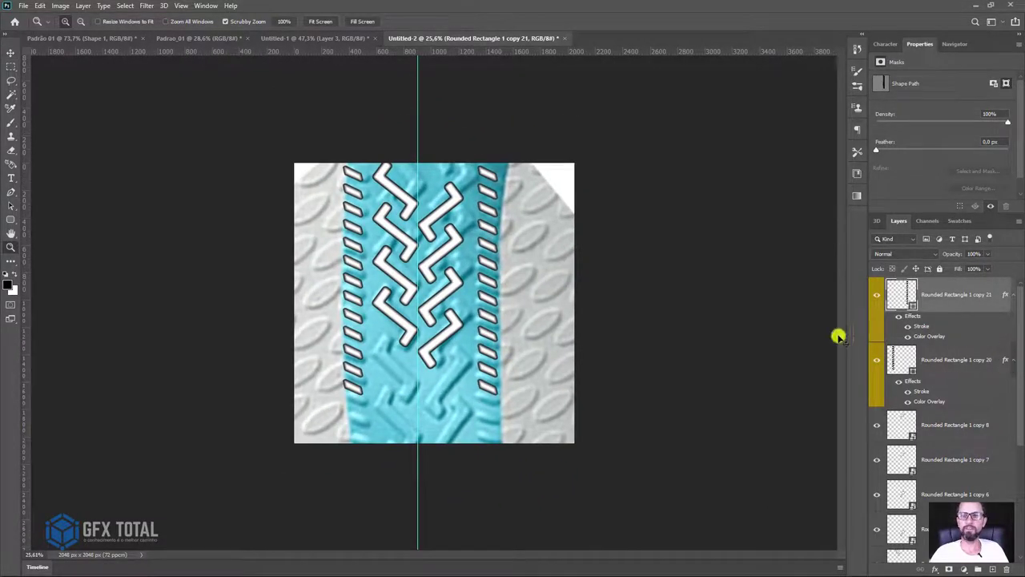
scroll(935, 321, down, 3)
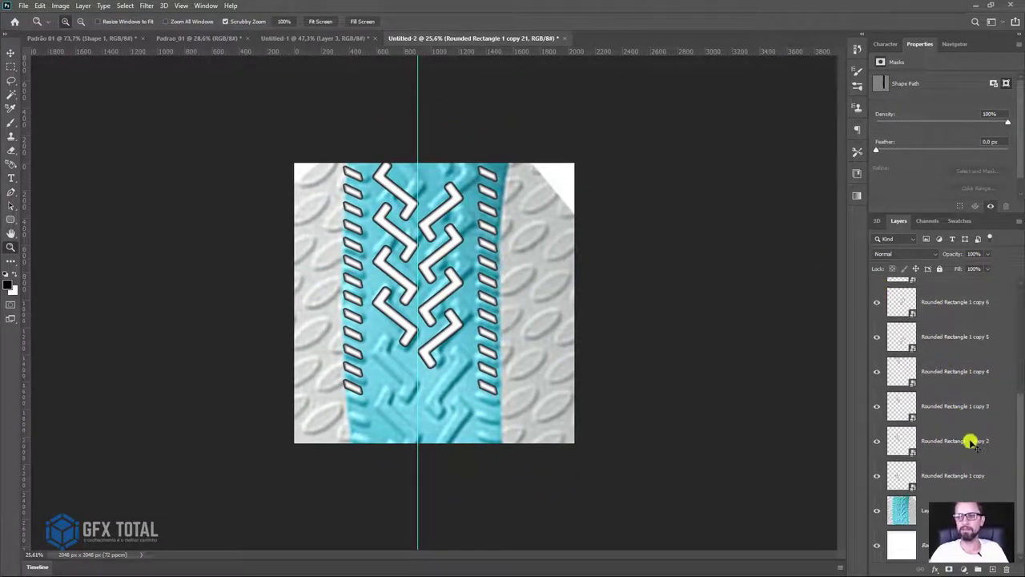
scroll(953, 473, up, 3)
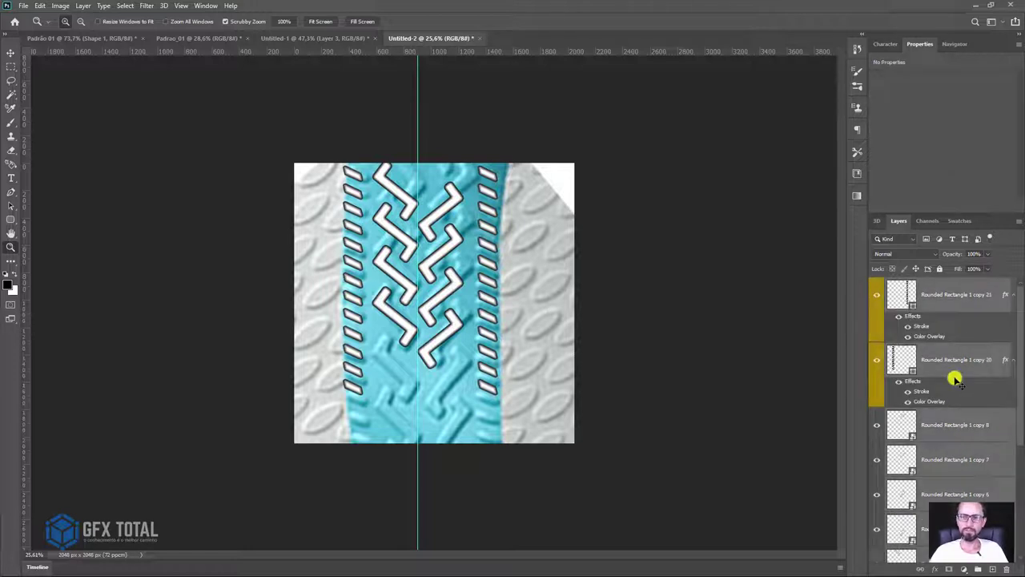
key(ctrl+e)
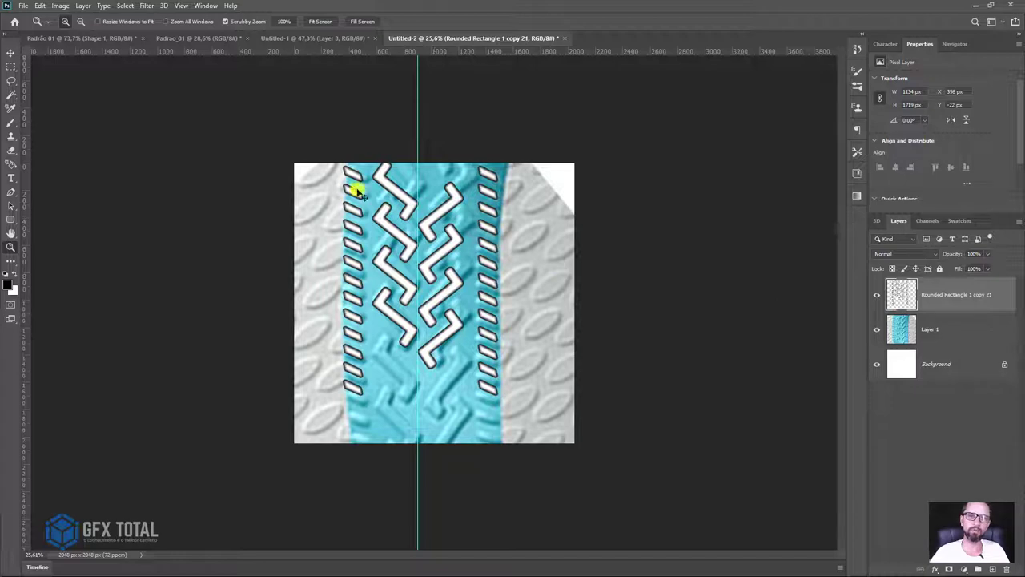
click(11, 52)
Step: Shift the shapes slightly right, hide the blue strap photo and remove the centre guide
mouse_move(439, 213)
mouse_down()
mouse_move(476, 259)
mouse_move(465, 234)
mouse_up()
click(925, 329)
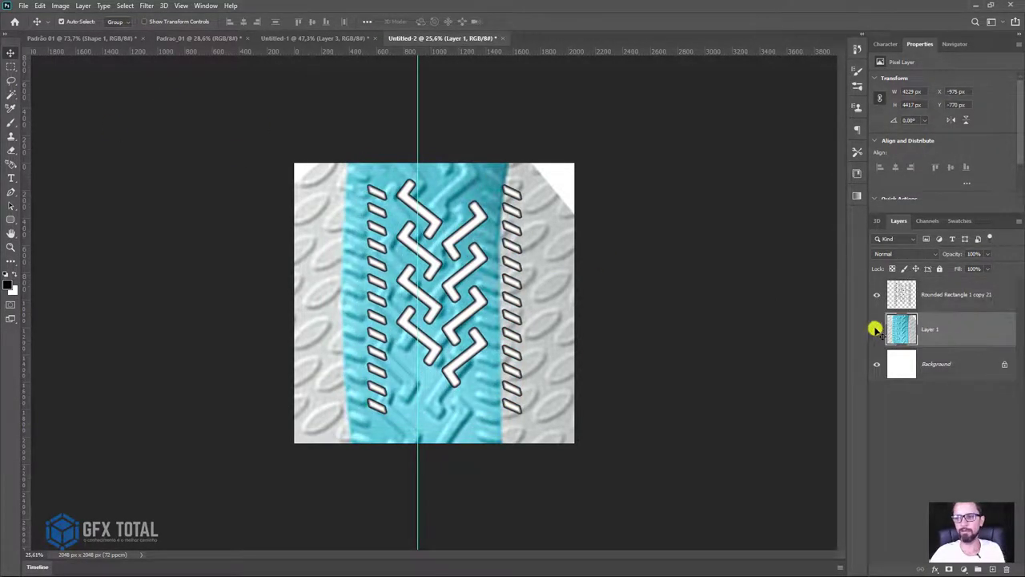
click(876, 329)
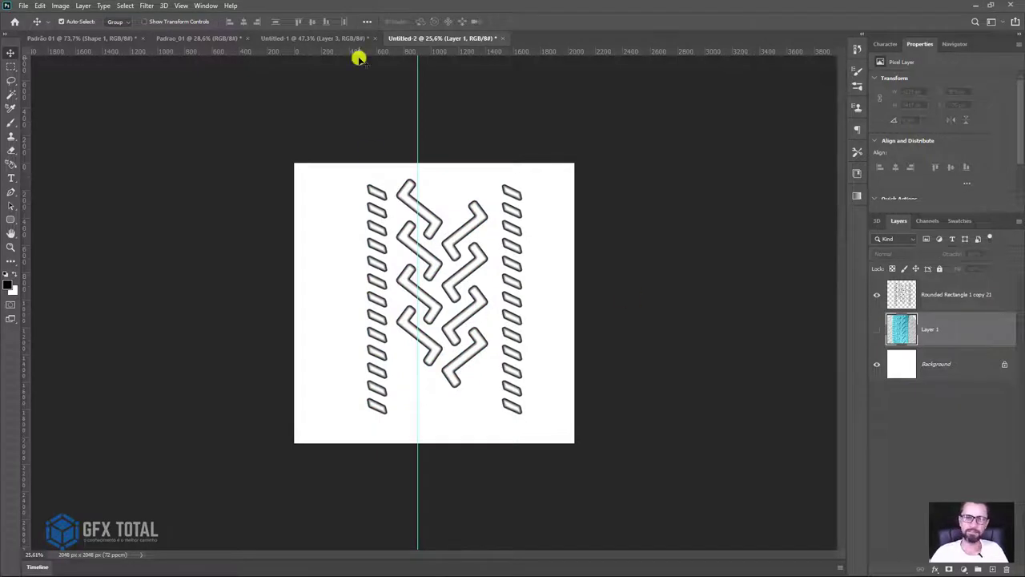
drag(417, 141, 7, 155)
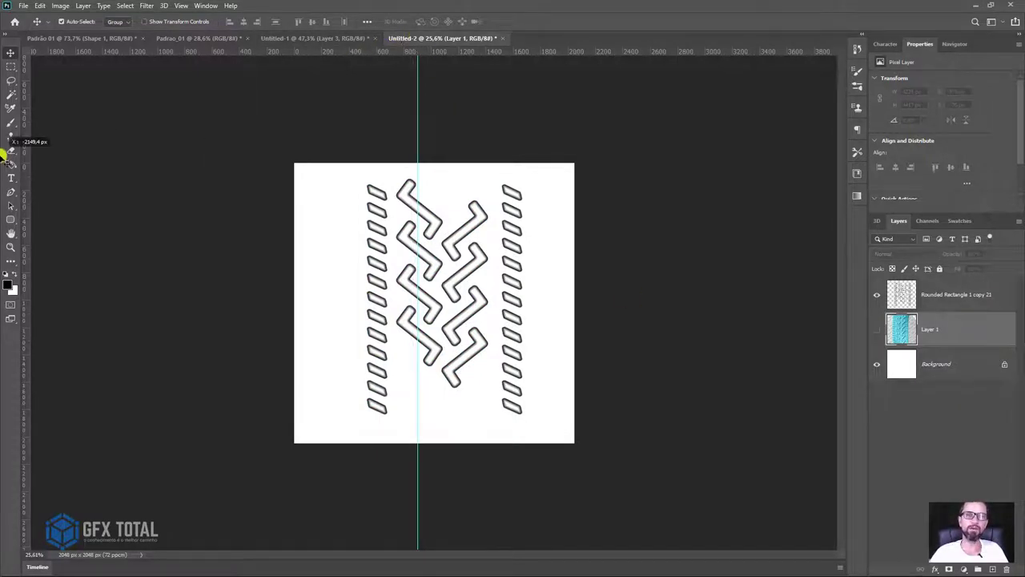
Step: Duplicate the merged shapes layer and hide the original as a backup
click(889, 298)
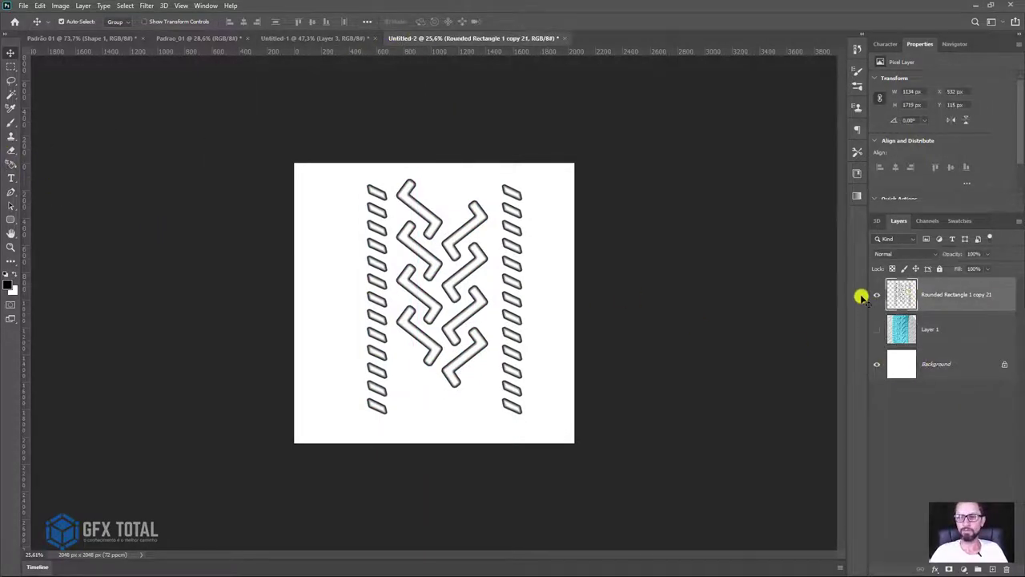
key(ctrl+j)
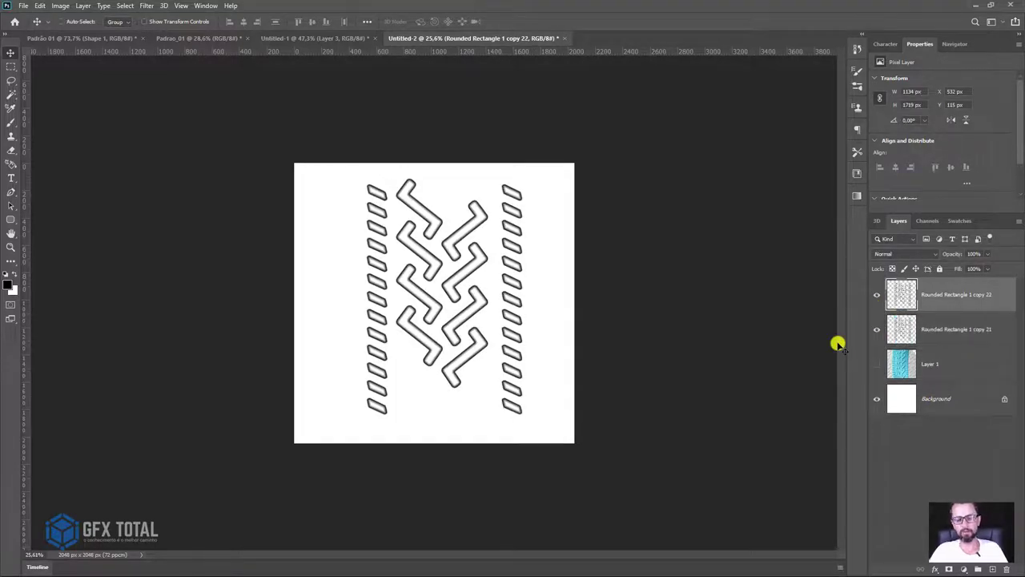
click(879, 330)
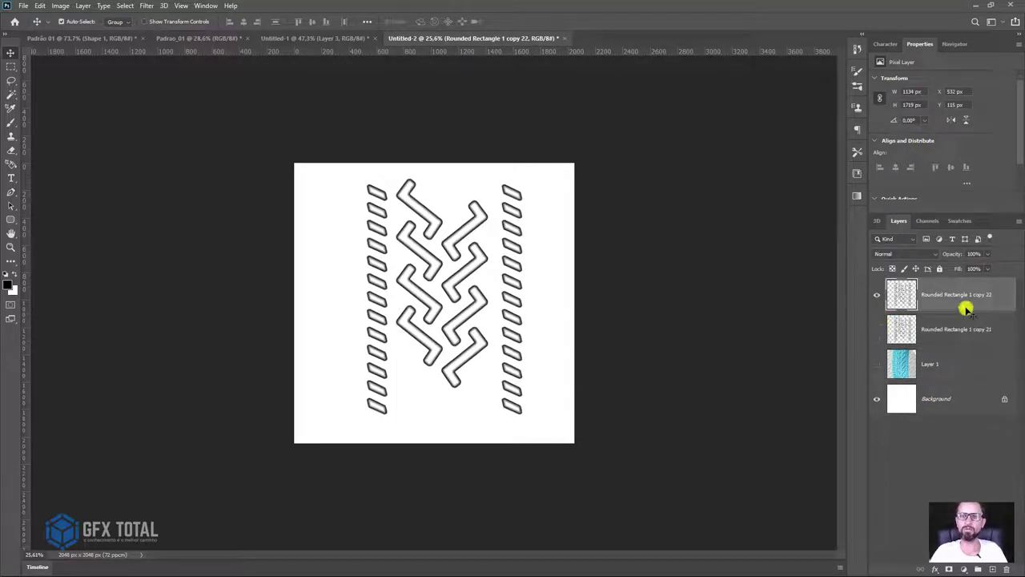
Step: Apply the Offset filter with horizontal 0, vertical +1024 px and Wrap Around
click(147, 5)
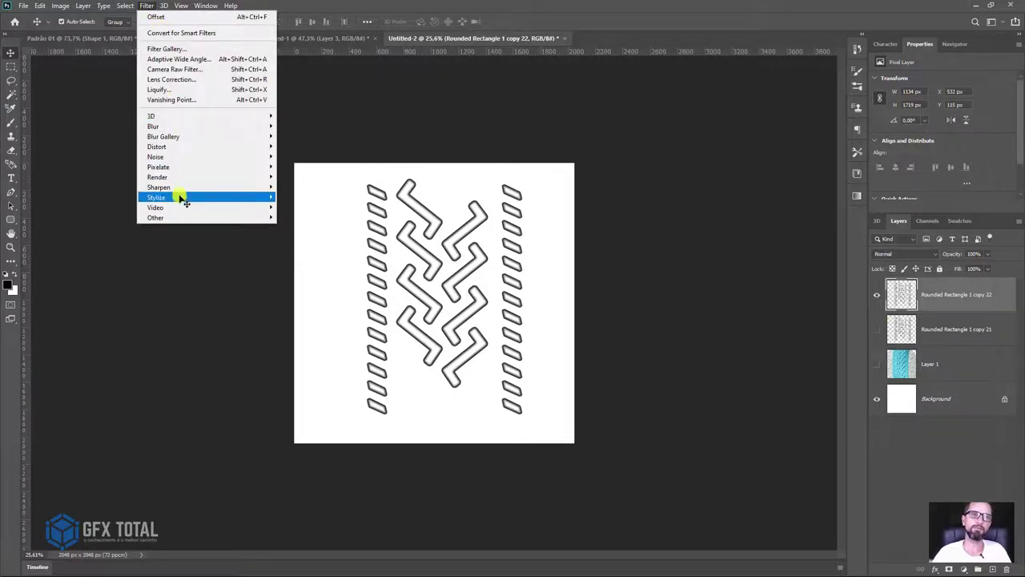
mouse_move(155, 217)
click(302, 268)
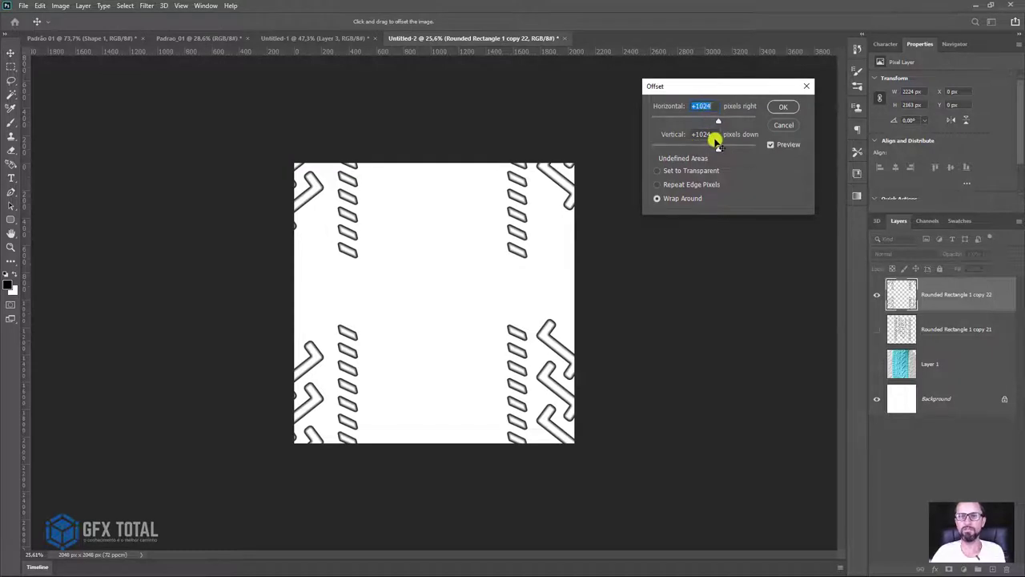
text(0)
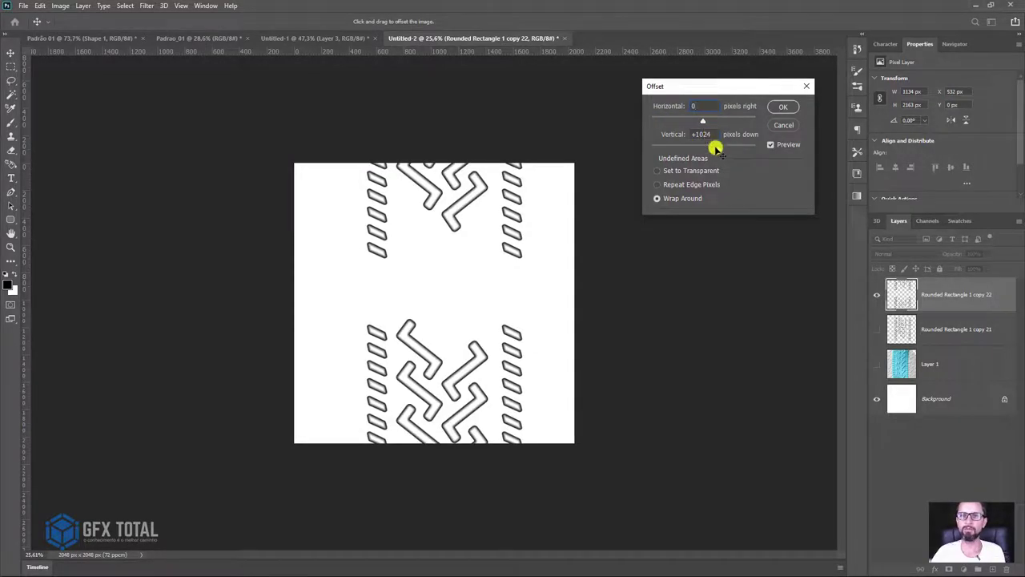
drag(717, 152, 710, 152)
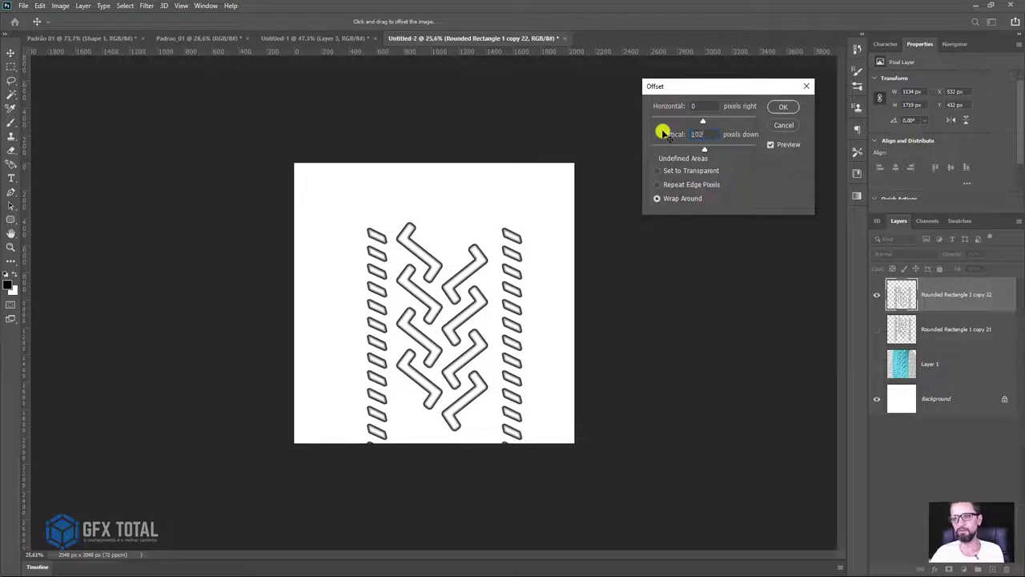
text(4)
key(Return)
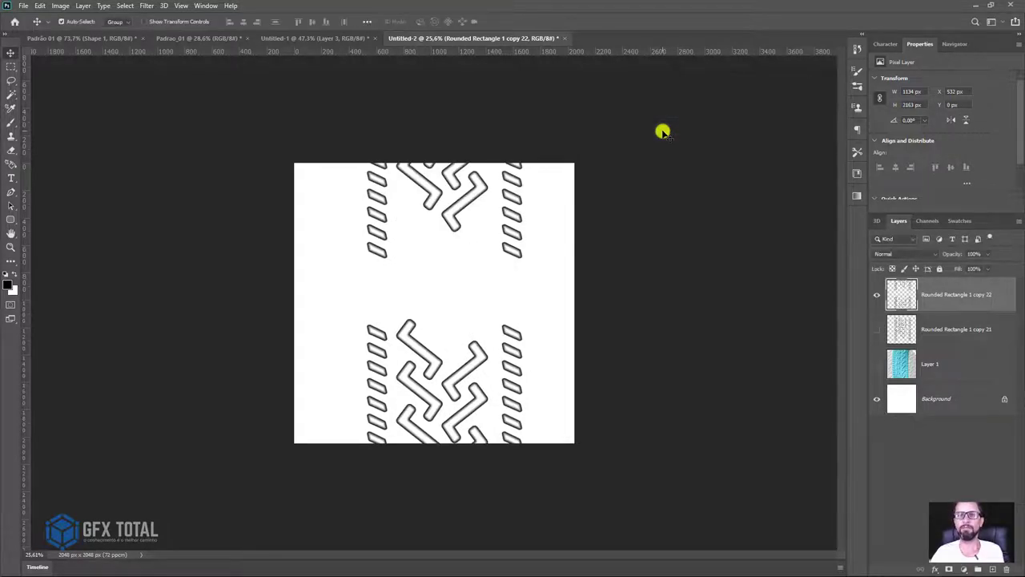
Step: Copy the lower part of the canvas to a new layer and view it alone
click(10, 66)
drag(330, 294, 598, 495)
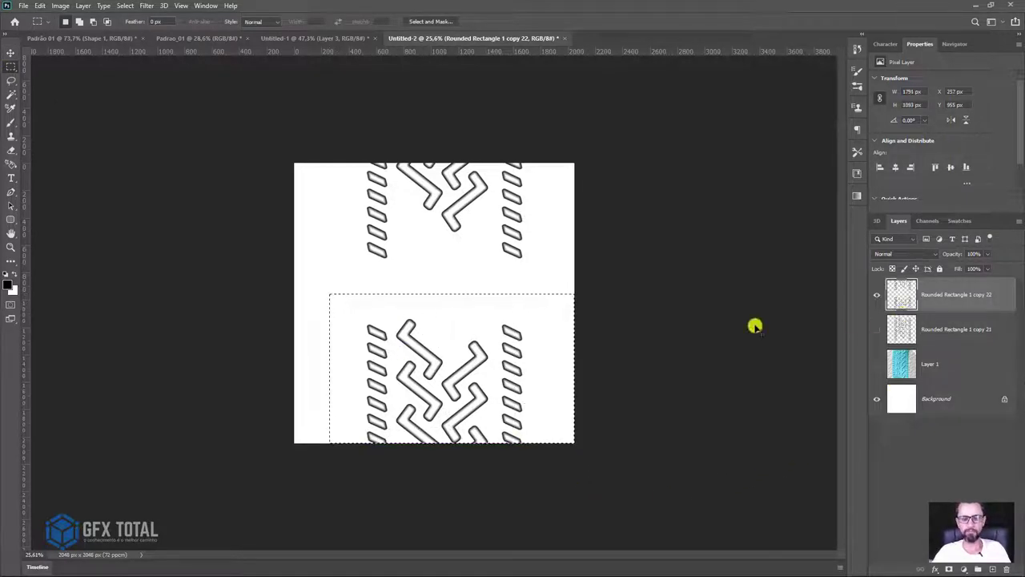
key(ctrl+j)
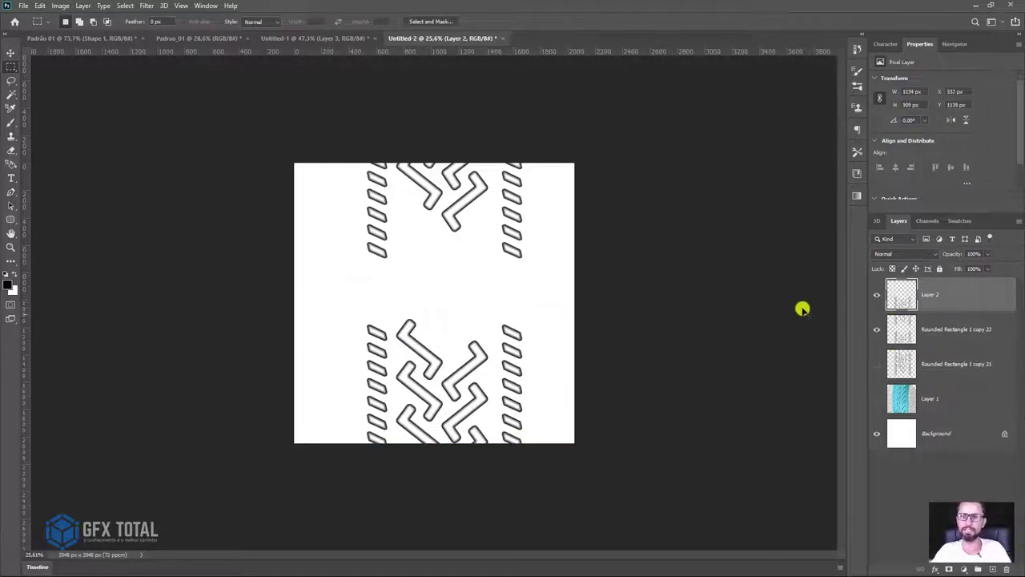
alt+click(877, 295)
alt+click(877, 295)
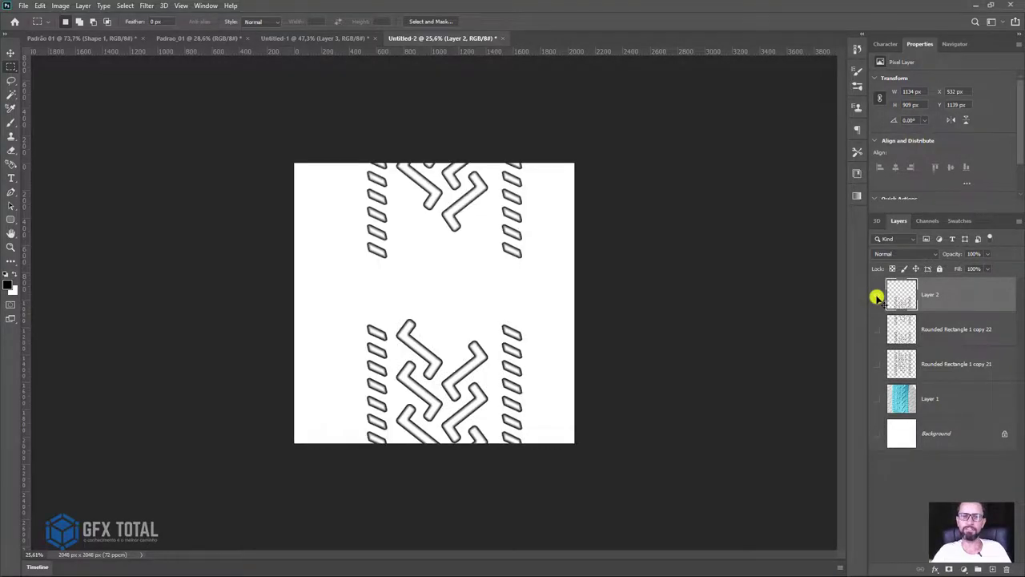
Step: Zoom in to inspect the right dash column, then hide the copied layer
key(z)
mouse_move(526, 360)
mouse_down()
mouse_move(540, 365)
mouse_move(513, 365)
mouse_up()
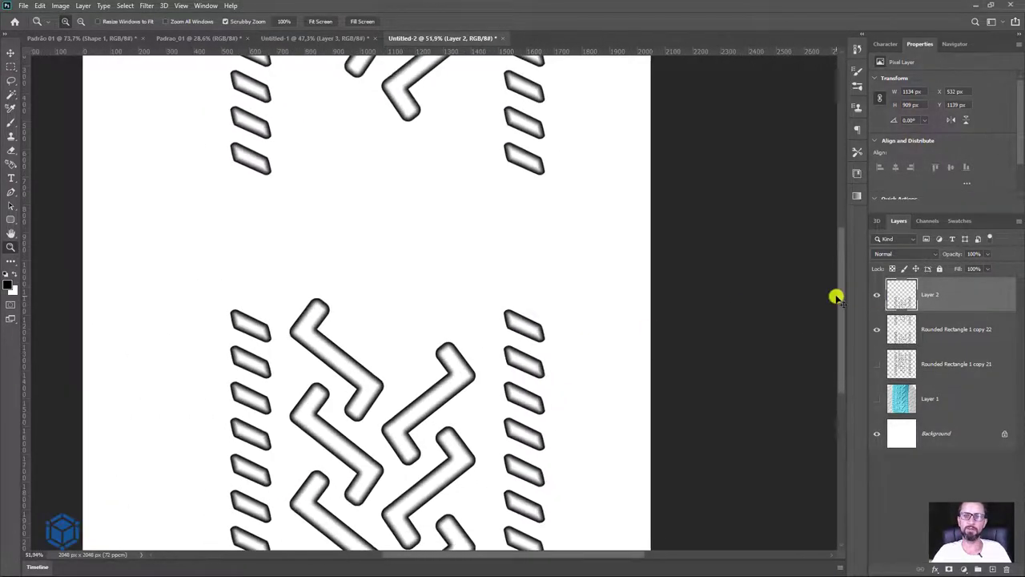
alt+click(877, 296)
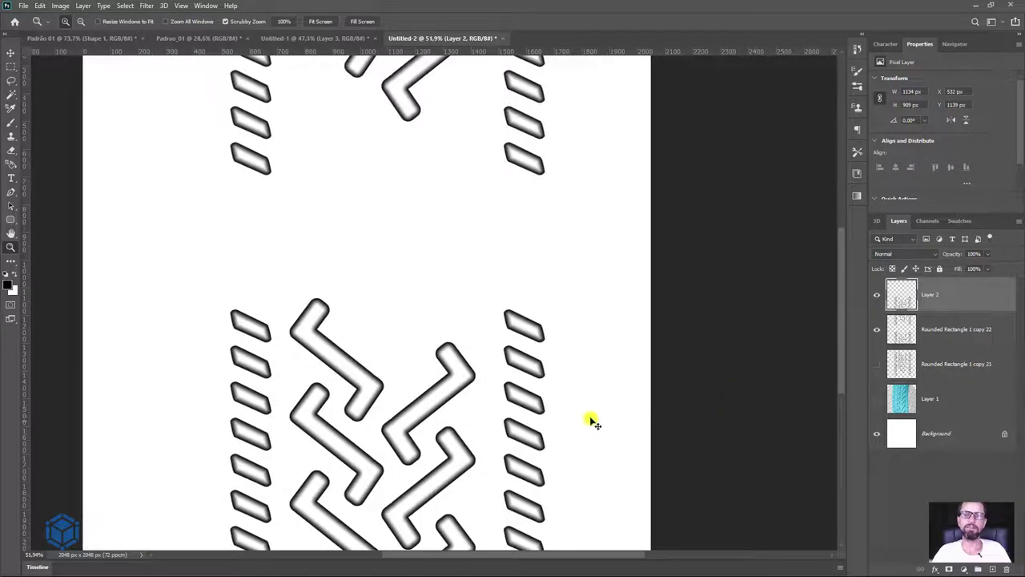
drag(509, 402, 502, 327)
drag(732, 365, 670, 325)
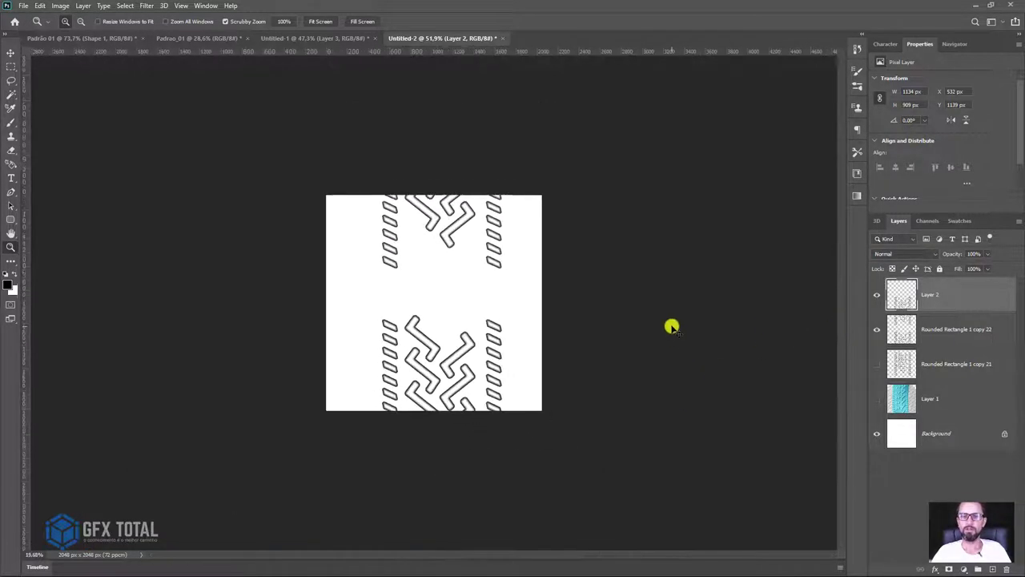
click(877, 295)
Step: Clear the lower half of the offset shapes layer
click(913, 338)
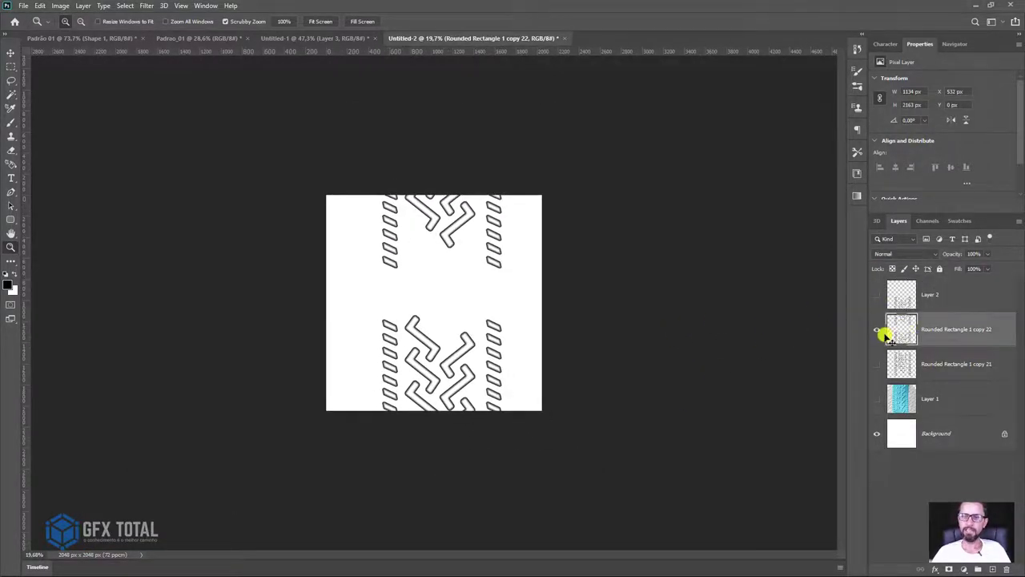
click(11, 67)
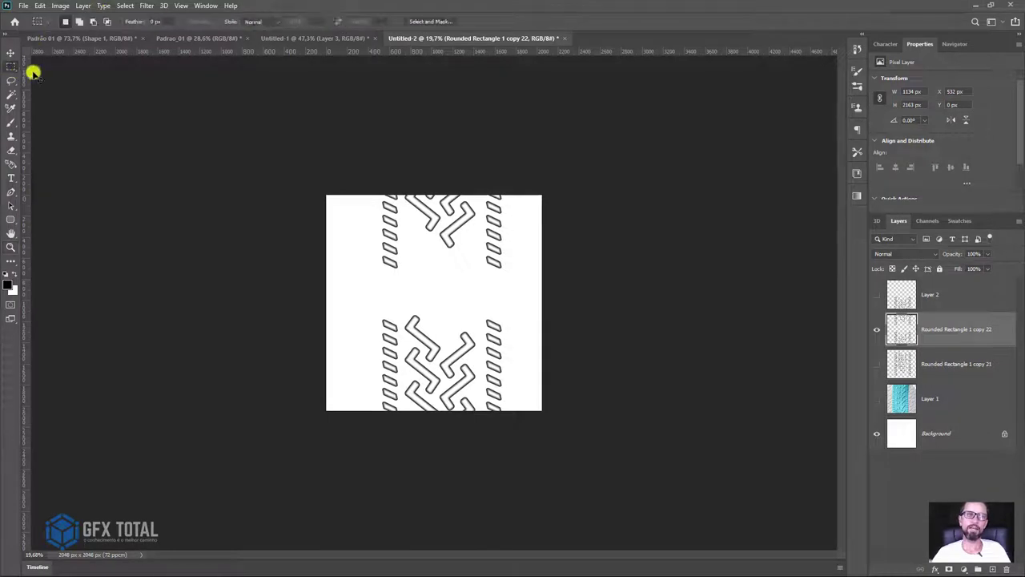
drag(300, 293, 643, 471)
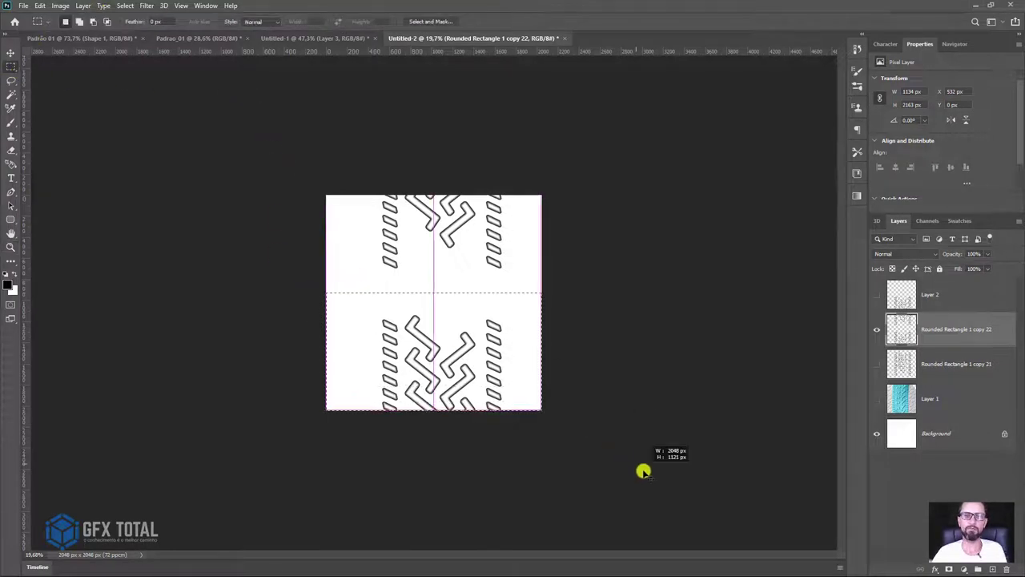
key(Delete)
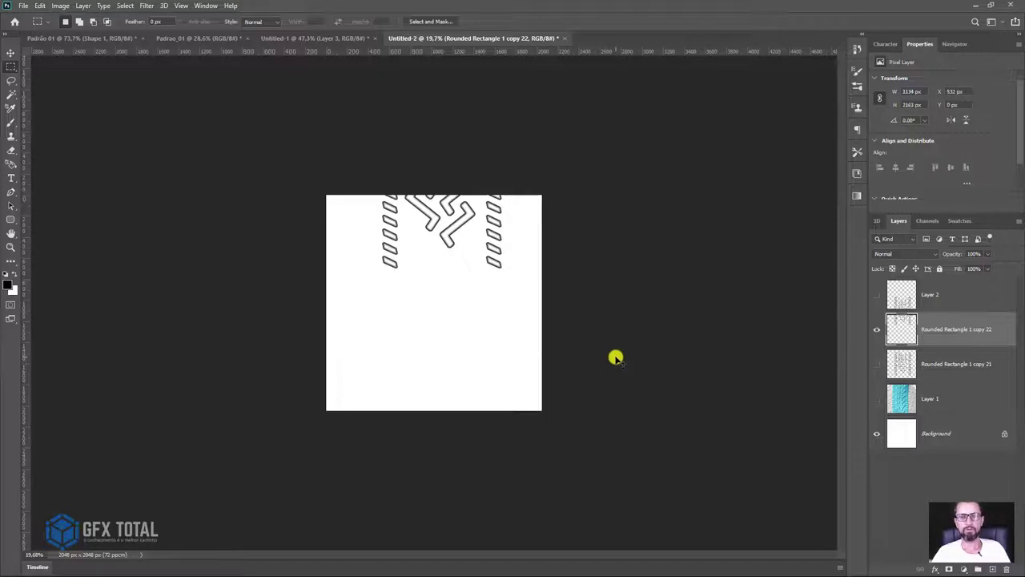
Step: Show the Layer 2 pattern copy and make it the active layer
click(7, 53)
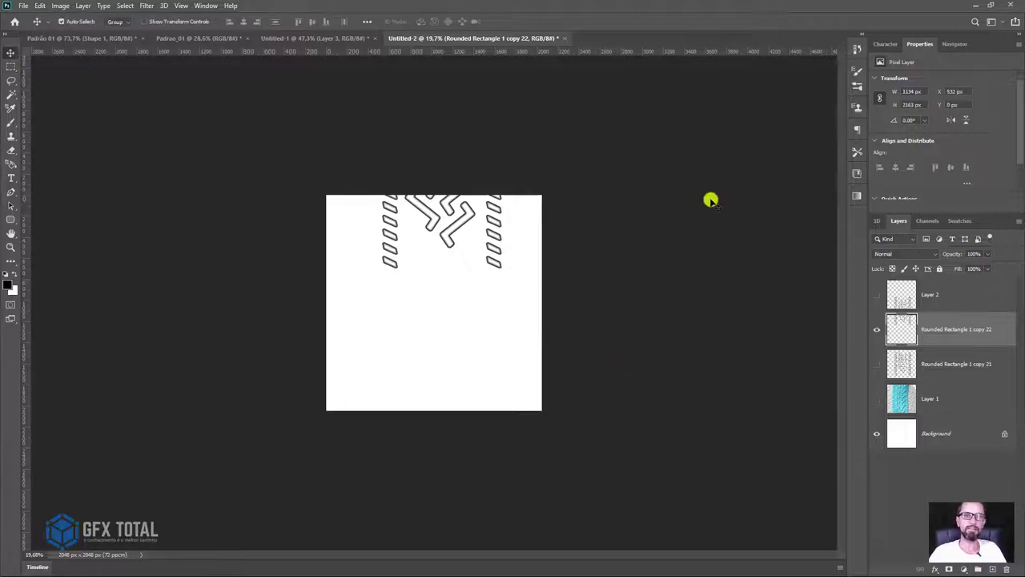
click(876, 295)
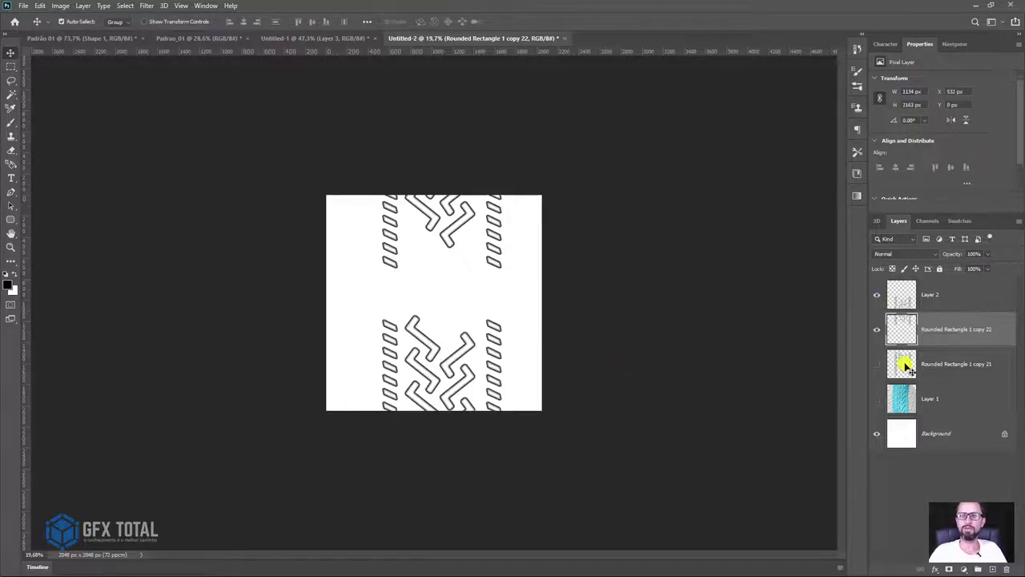
click(902, 301)
Step: Move the Layer 2 pattern 909 px vertically and zoom in on the strap
drag(496, 361, 492, 261)
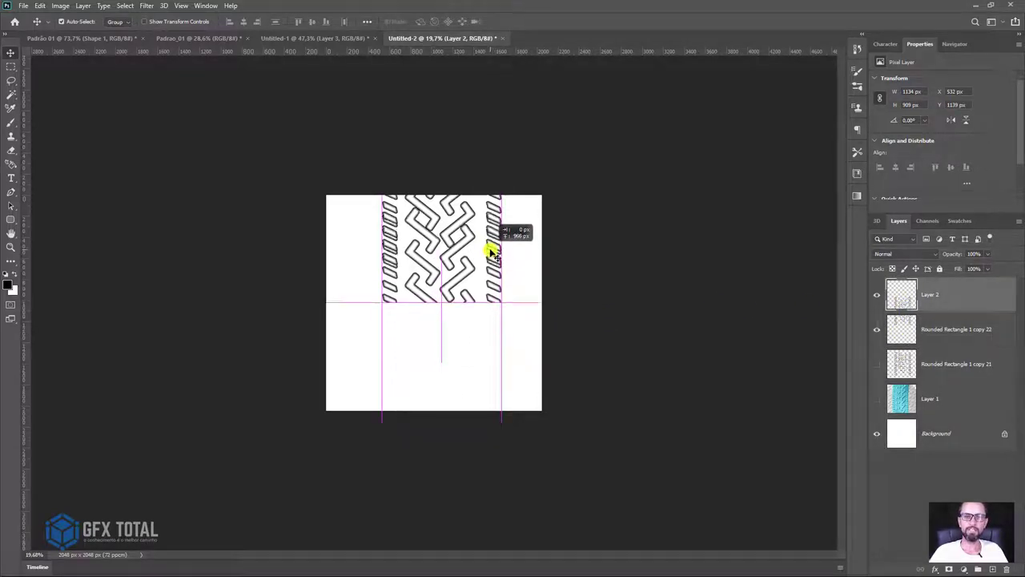
drag(492, 262, 491, 276)
key(z)
drag(446, 240, 496, 389)
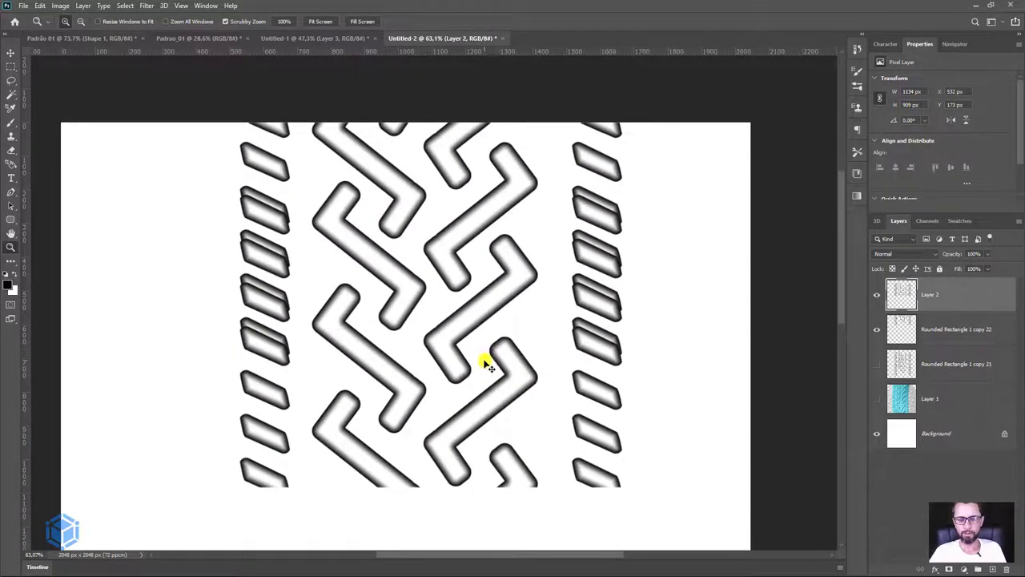
Step: Lasso-select the left and right dash columns, then deselect
click(13, 80)
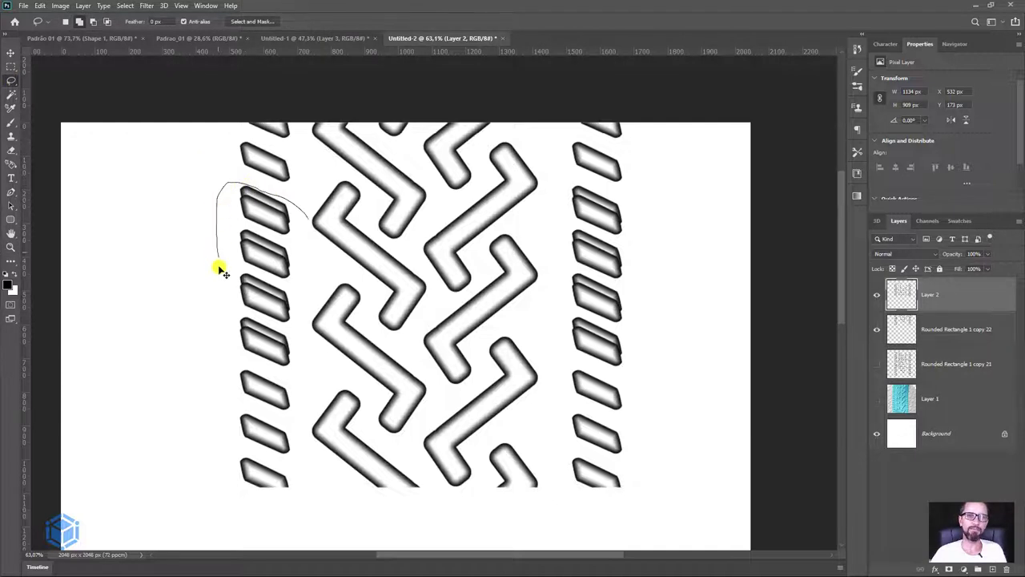
mouse_move(231, 340)
mouse_down()
mouse_move(255, 365)
mouse_move(320, 245)
mouse_up()
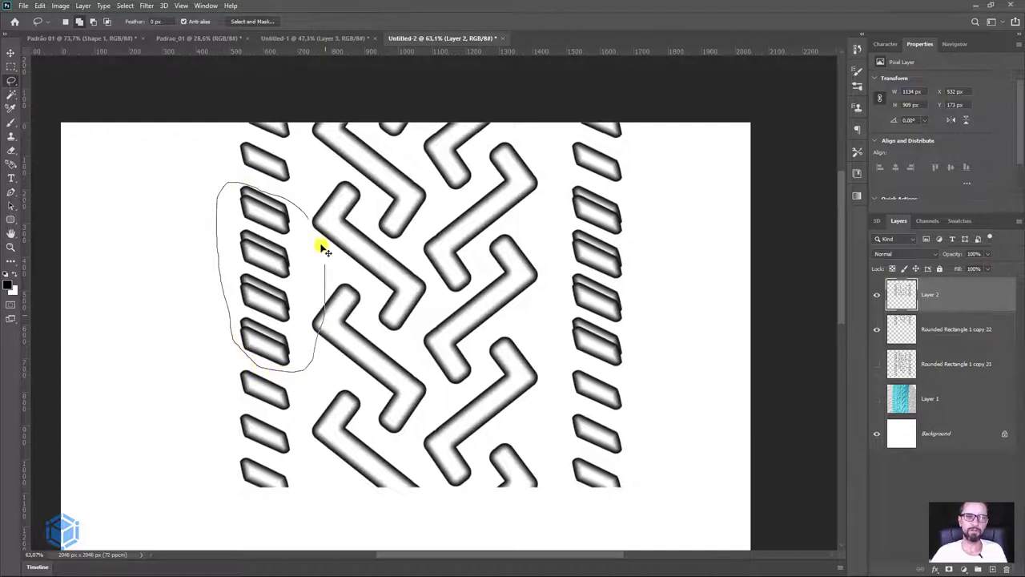
drag(641, 222, 552, 330)
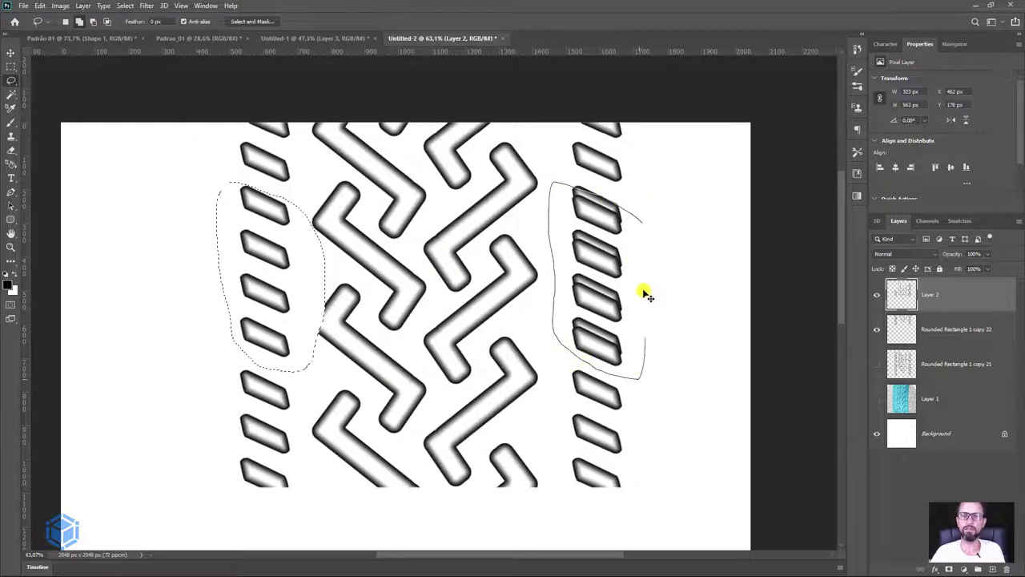
drag(589, 365, 645, 250)
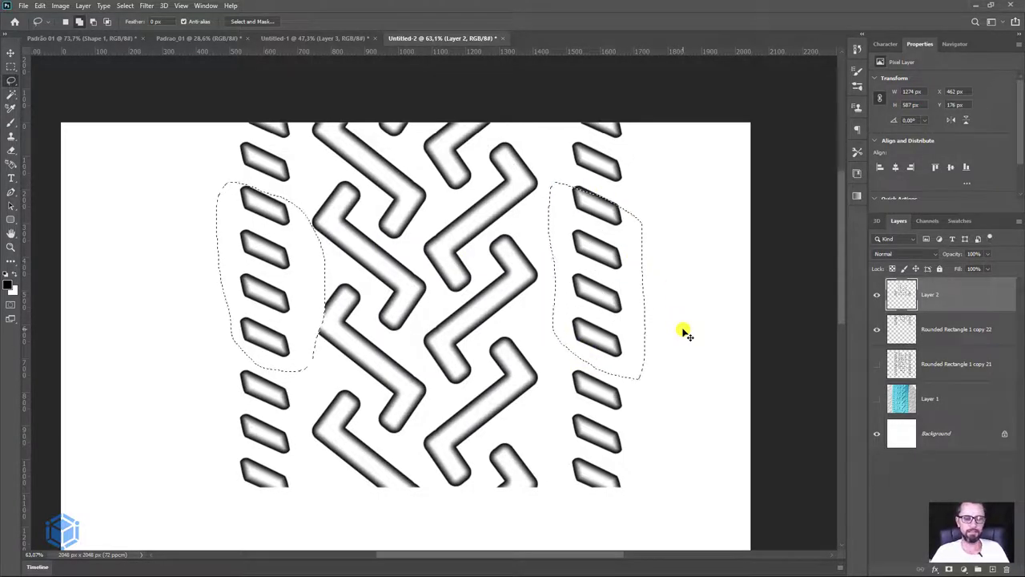
key(ctrl+d)
Step: Zoom out slightly, reselect the two column selections, then deselect again
key(z)
drag(675, 352, 680, 372)
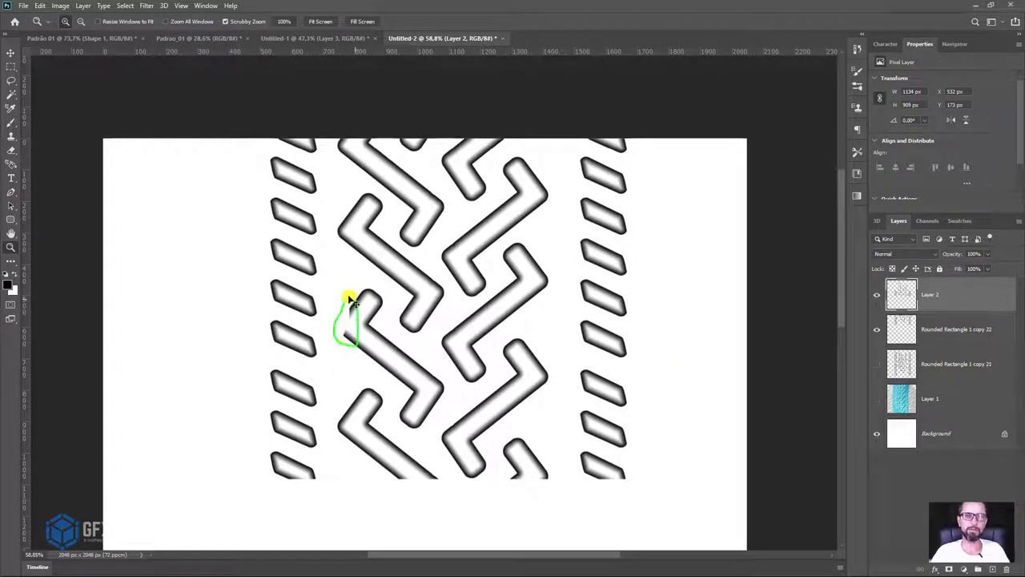
key(ctrl+shift+d)
key(ctrl+d)
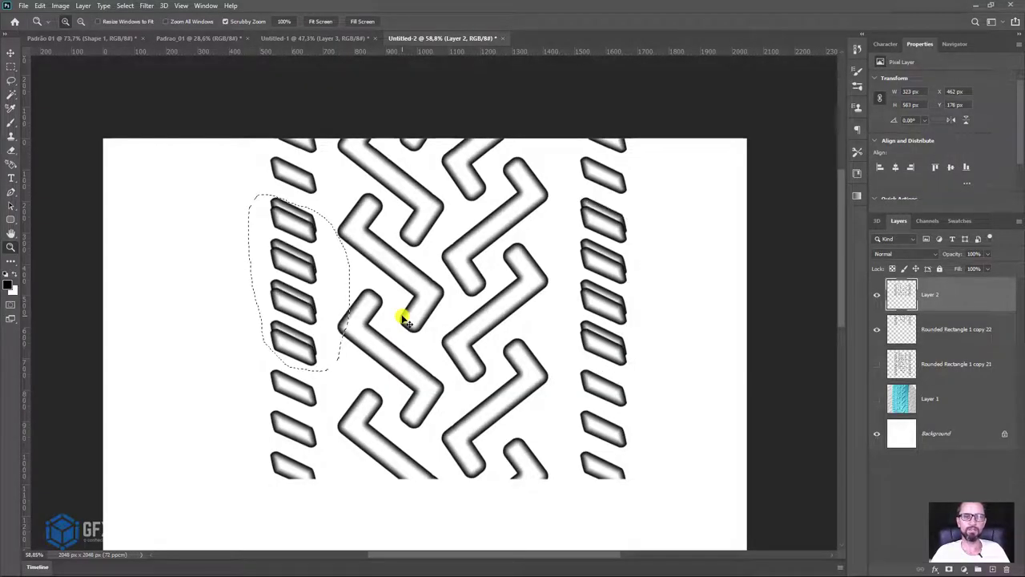
key(ctrl+d)
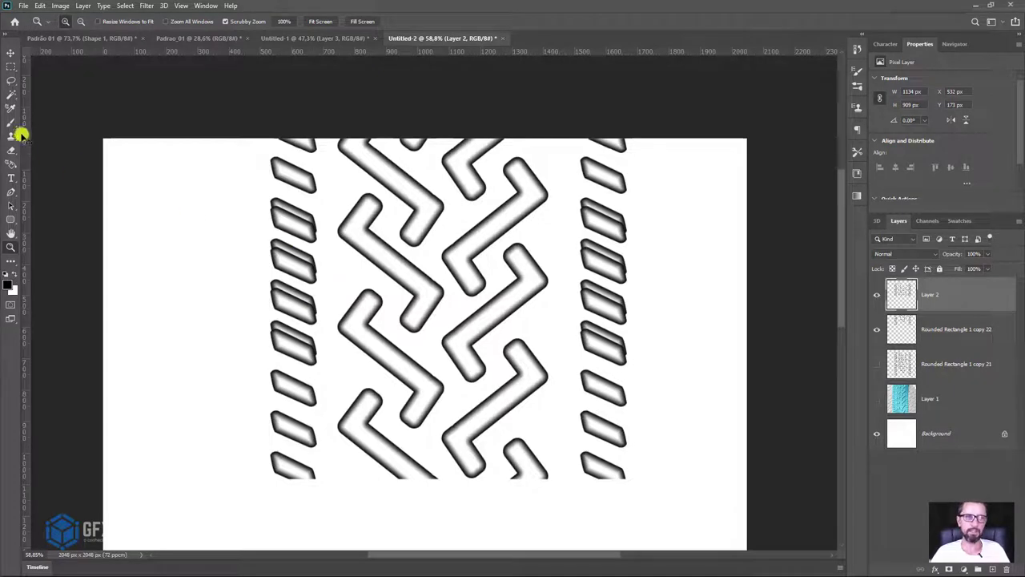
Step: Marquee-select the left, then the right dash column, and clear the selection
click(10, 66)
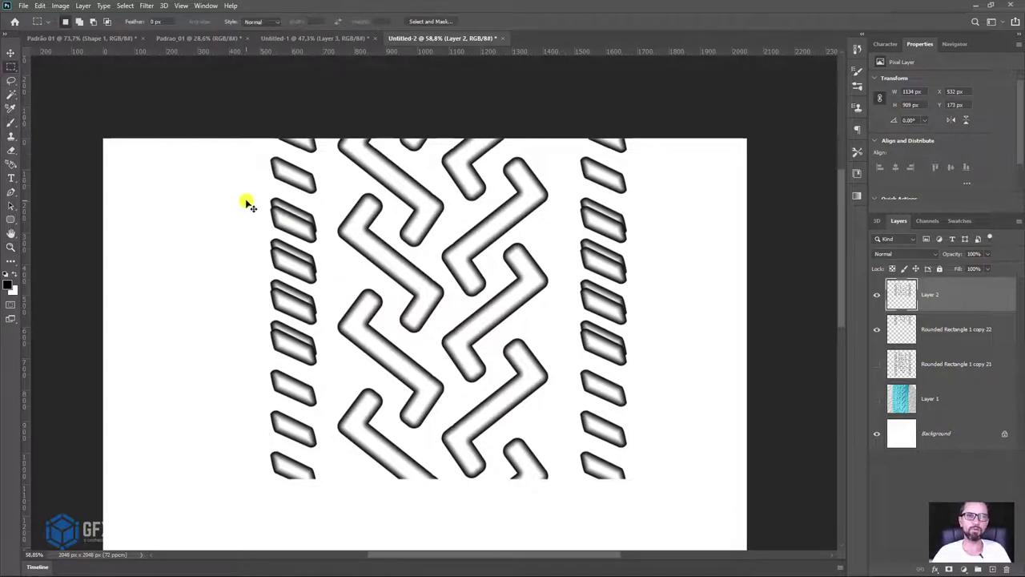
drag(247, 202, 328, 368)
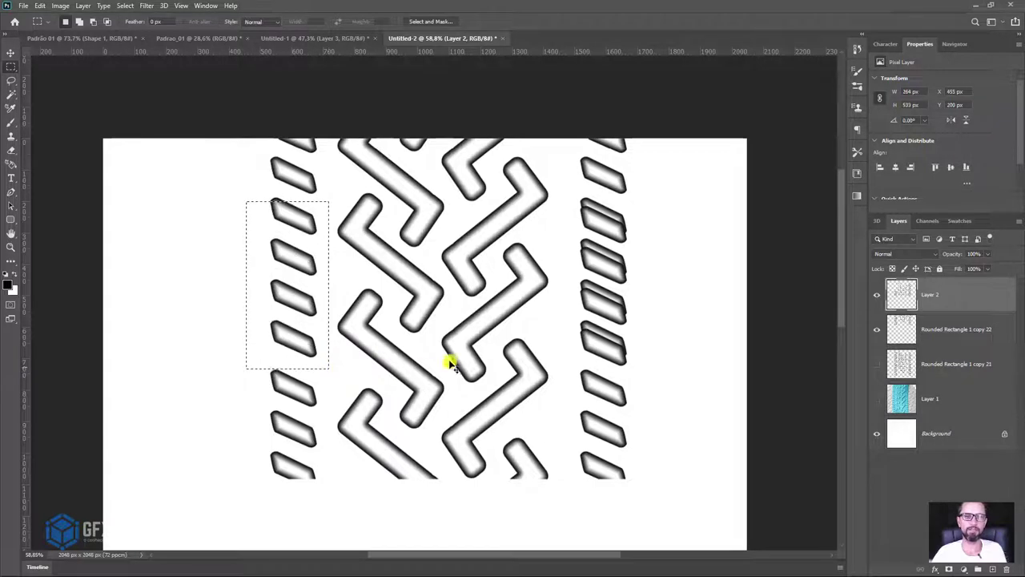
drag(570, 203, 650, 368)
click(676, 379)
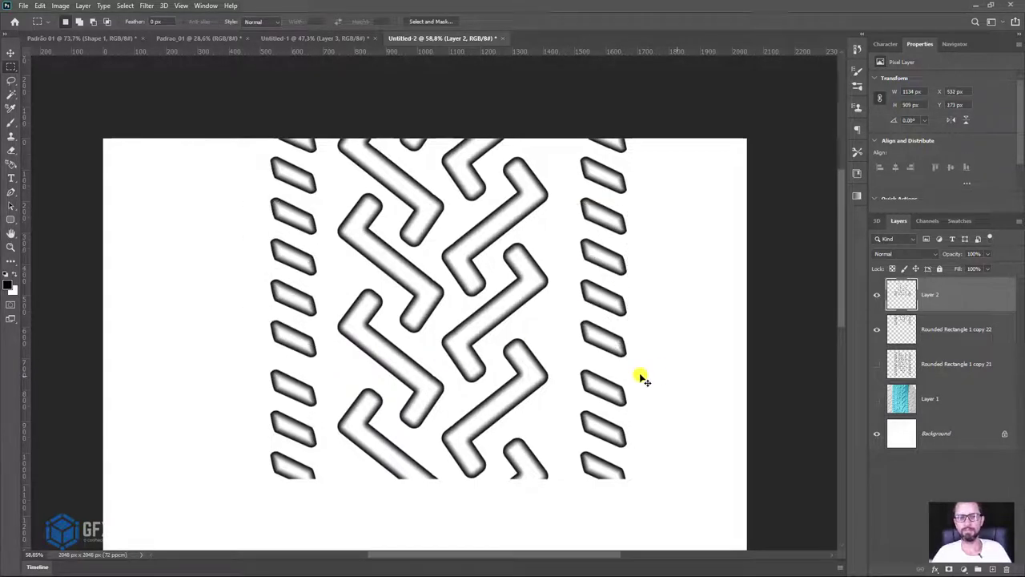
key(v)
Step: Select one left-column dash, nudge it up, and dismiss the empty-selection warning
click(8, 67)
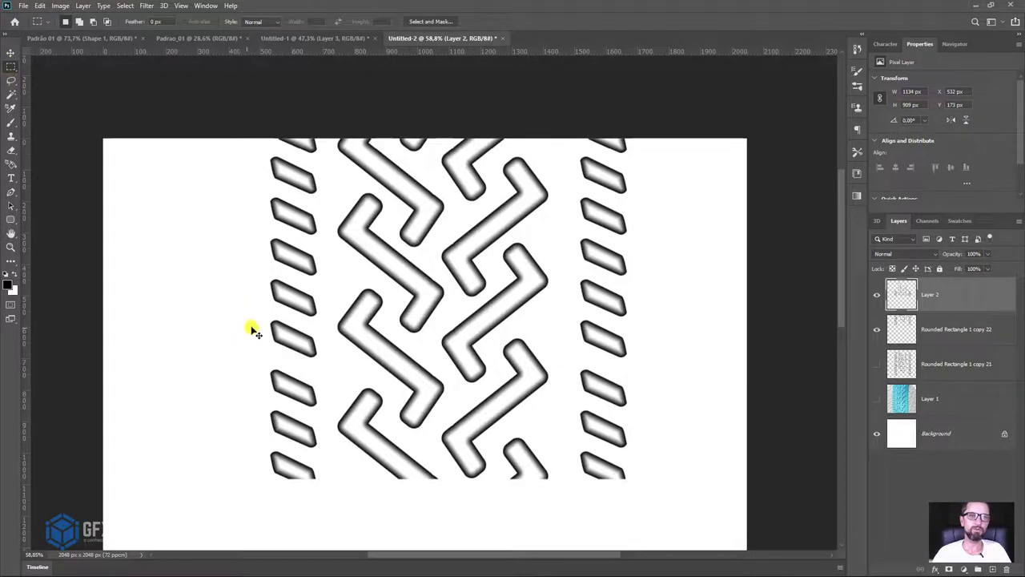
drag(249, 318, 322, 365)
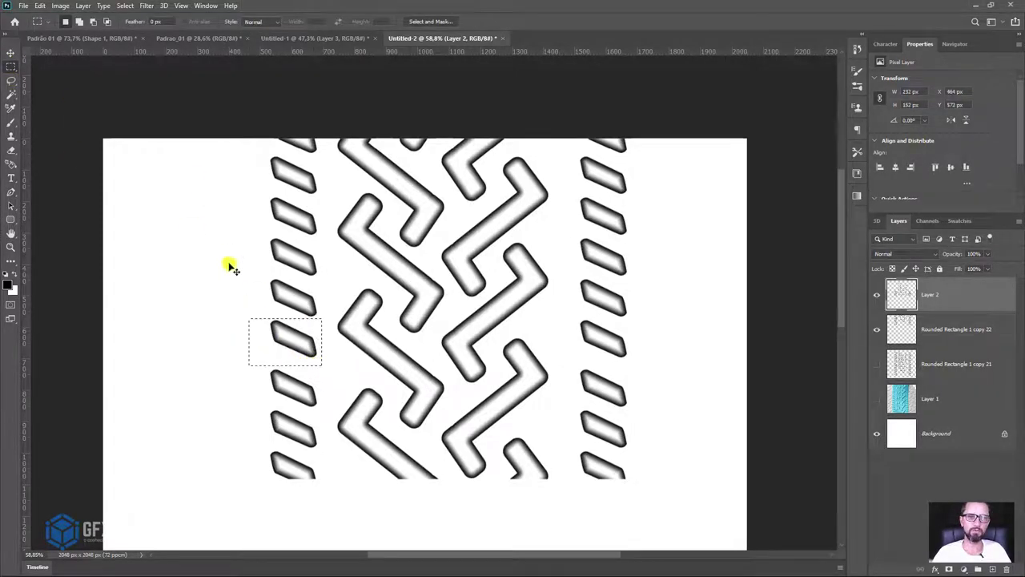
click(10, 53)
key(Up)
click(508, 222)
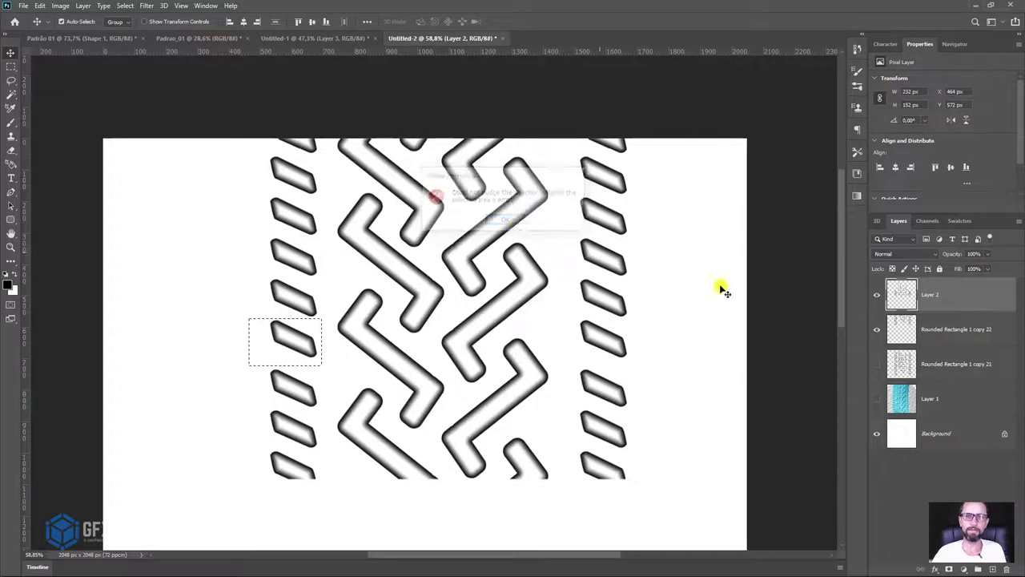
Step: On Rounded Rectangle 1 copy 22, marquee one right-column dash for moving
click(907, 330)
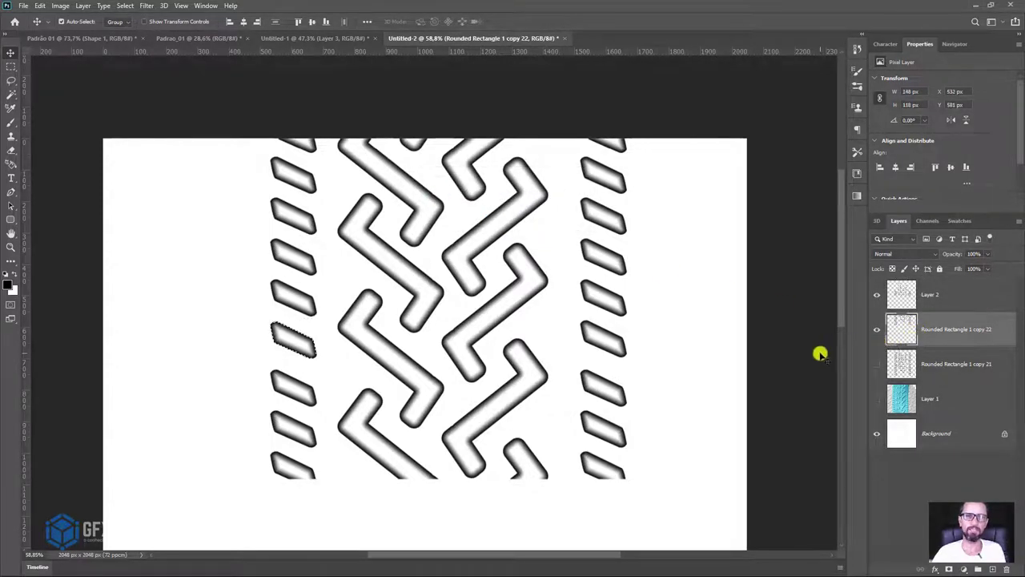
click(10, 66)
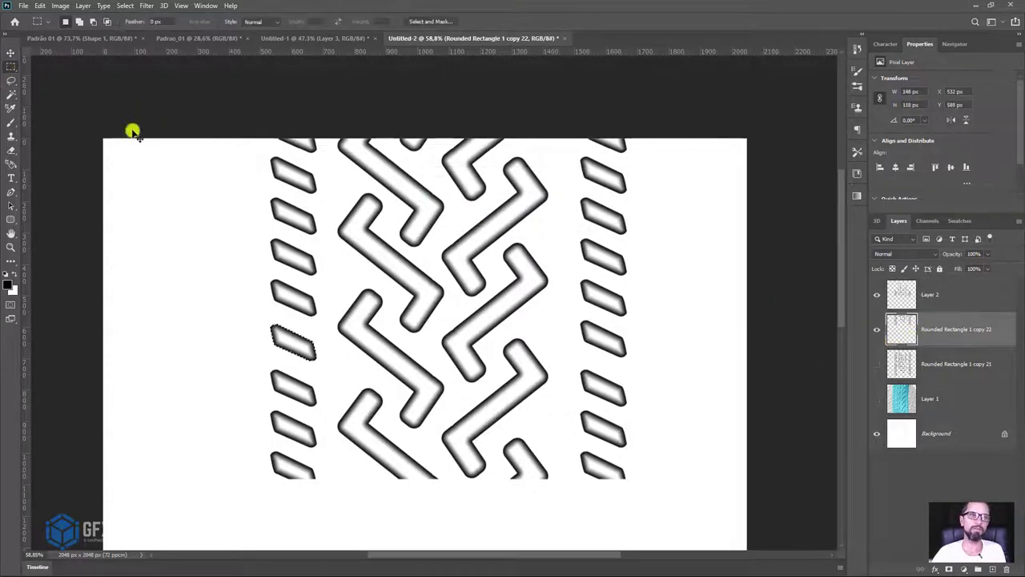
drag(639, 370, 560, 320)
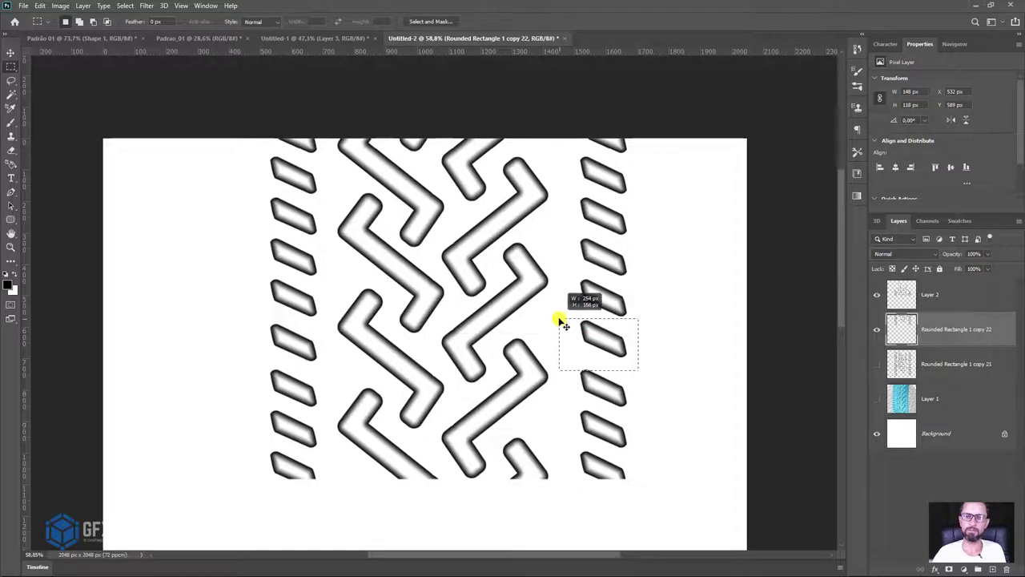
key(v)
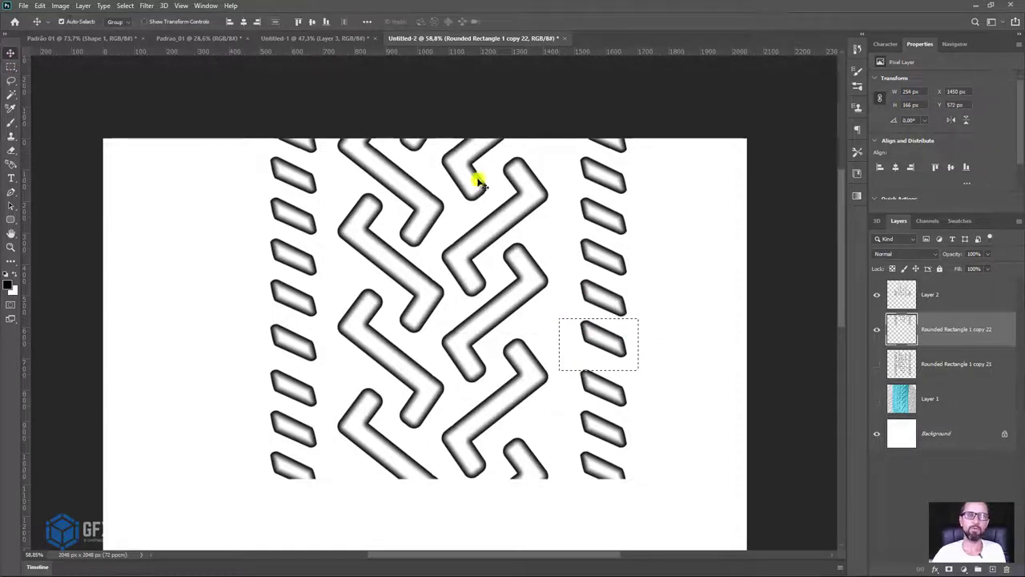
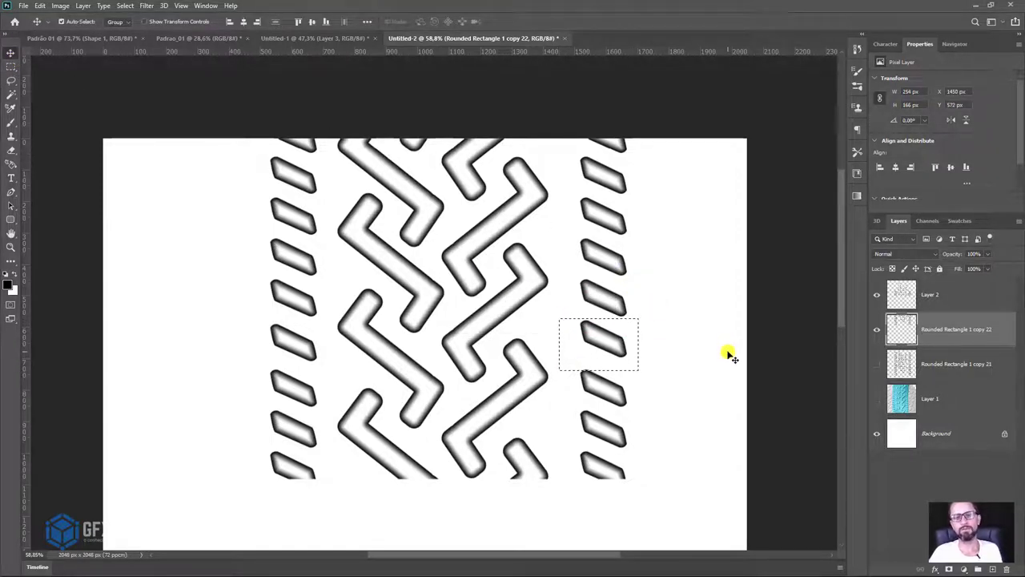
Step: Zoom in and marquee-select the stray parallelogram, then nudge it down into line
key(z)
drag(644, 349, 675, 396)
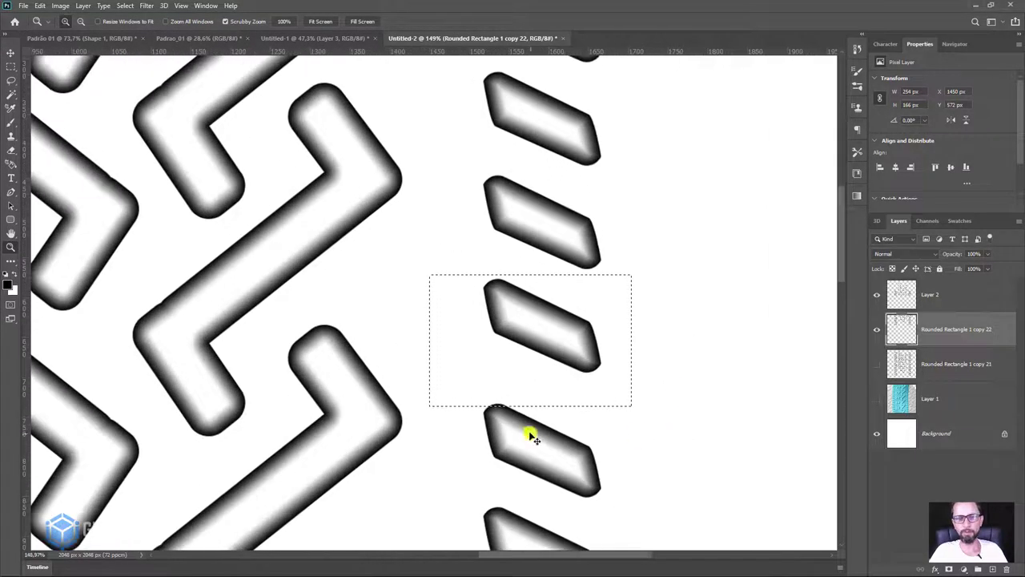
click(9, 66)
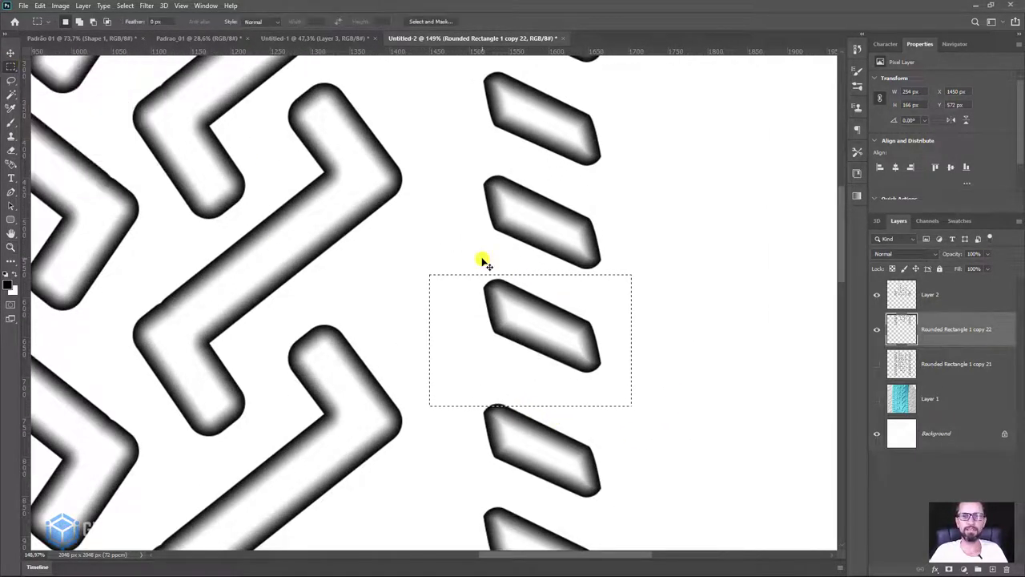
mouse_move(478, 276)
mouse_down()
mouse_move(633, 407)
mouse_move(633, 390)
mouse_up()
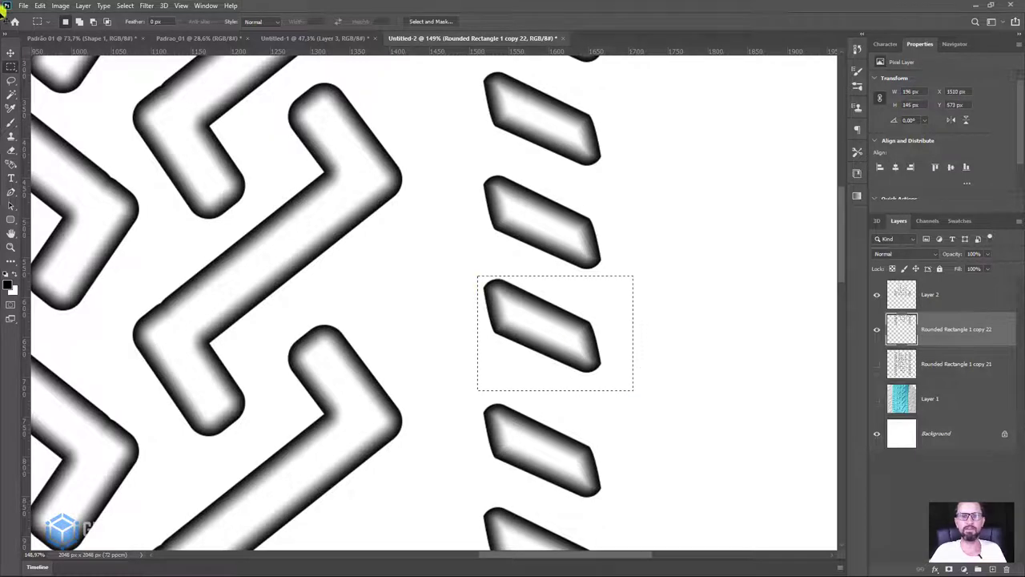
click(11, 52)
key(Down)
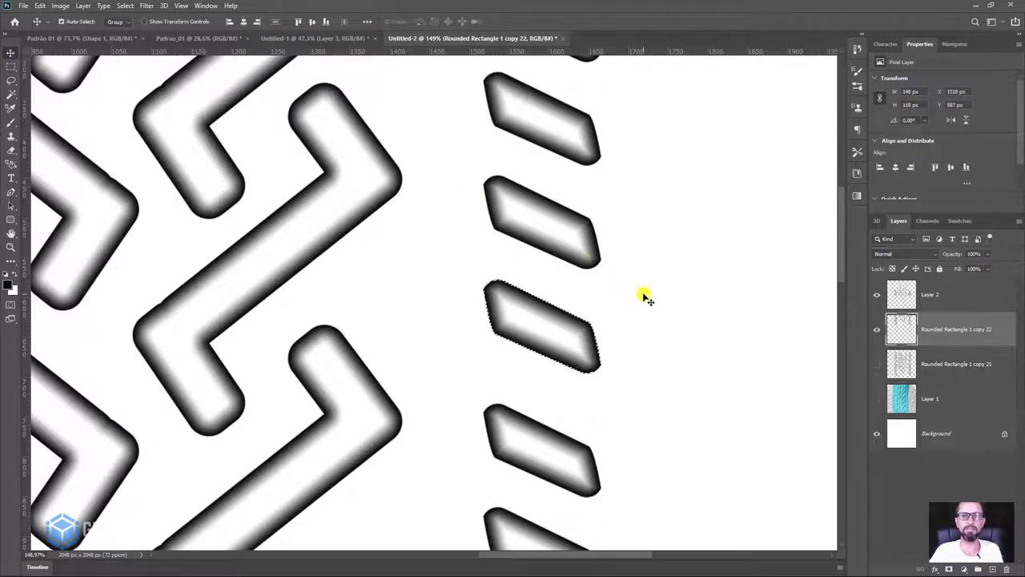
key(shift+Down)
key(Down)
key(Down)
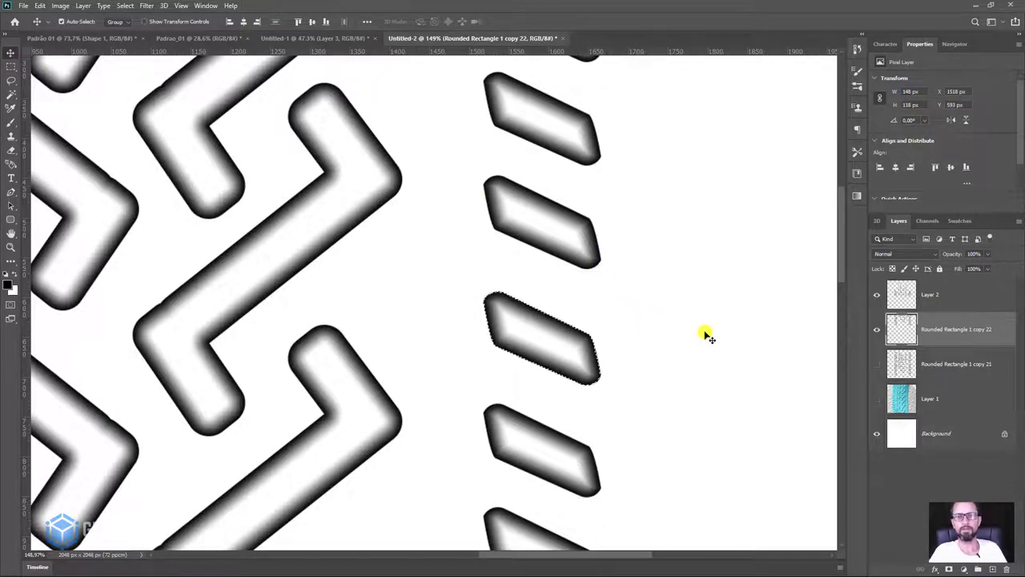
Step: Zoom back out and select Layer 2 together with Rounded Rectangle 1 copy 22
key(z)
drag(702, 334, 652, 354)
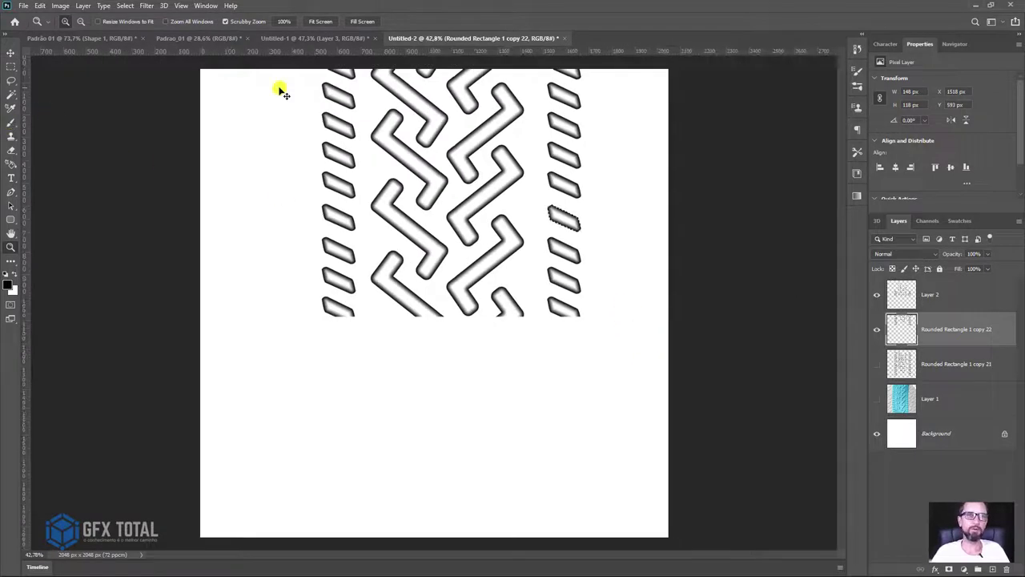
click(9, 53)
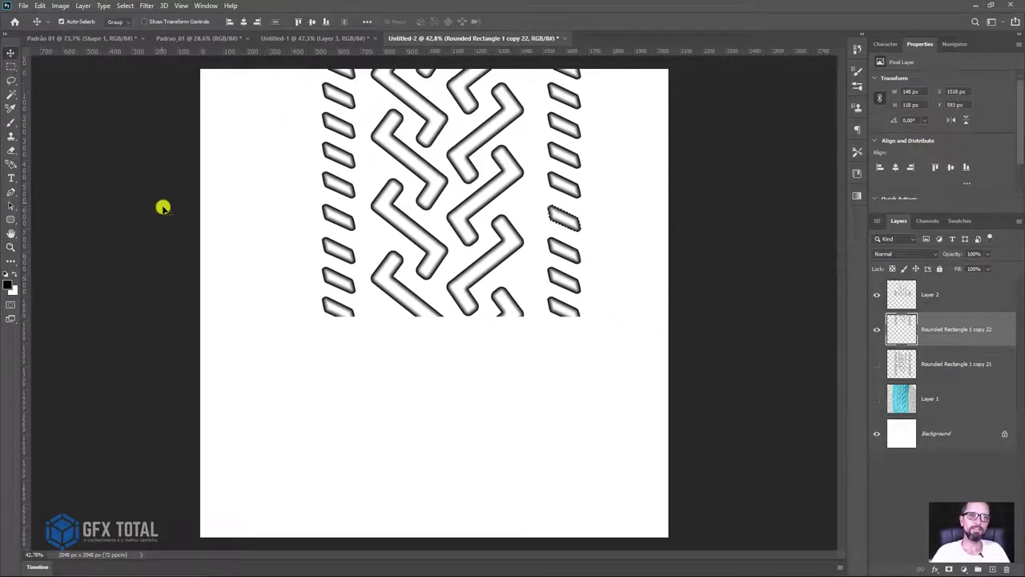
ctrl+click(339, 304)
drag(362, 312, 328, 315)
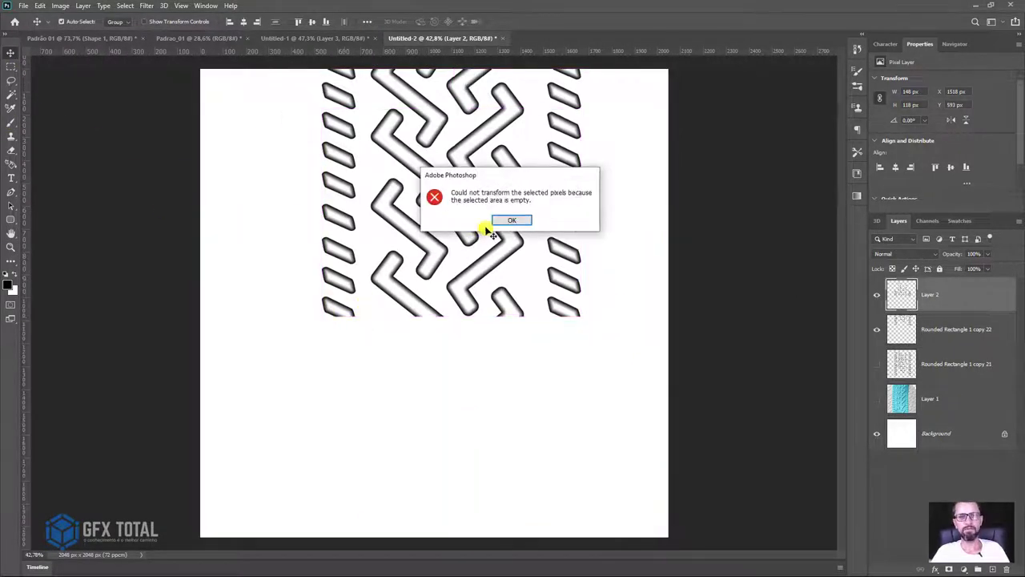
click(510, 220)
shift+click(956, 330)
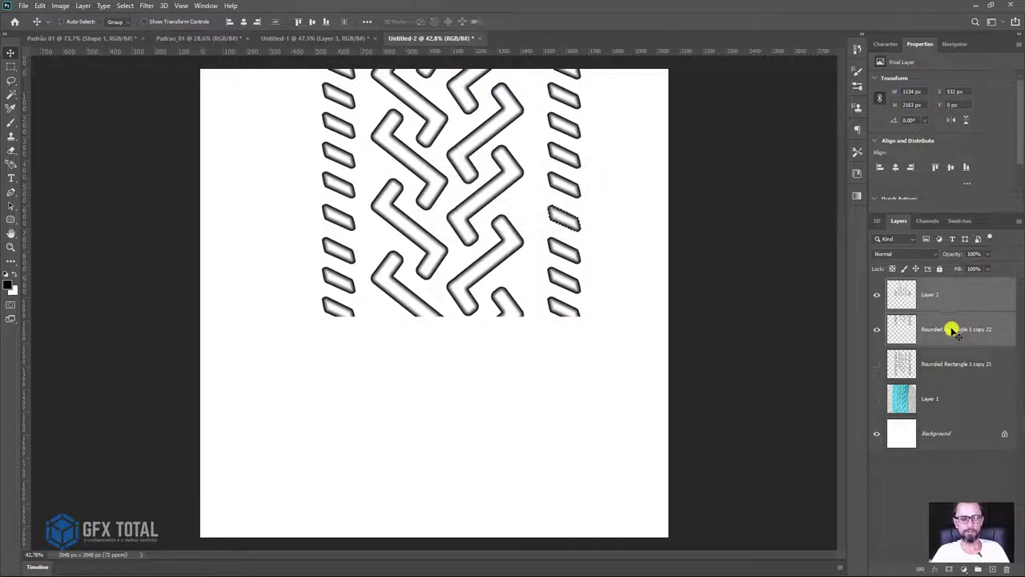
Step: Merge the stray slash into Layer 2 and rotate it about -43° to match its neighbours
key(ctrl+e)
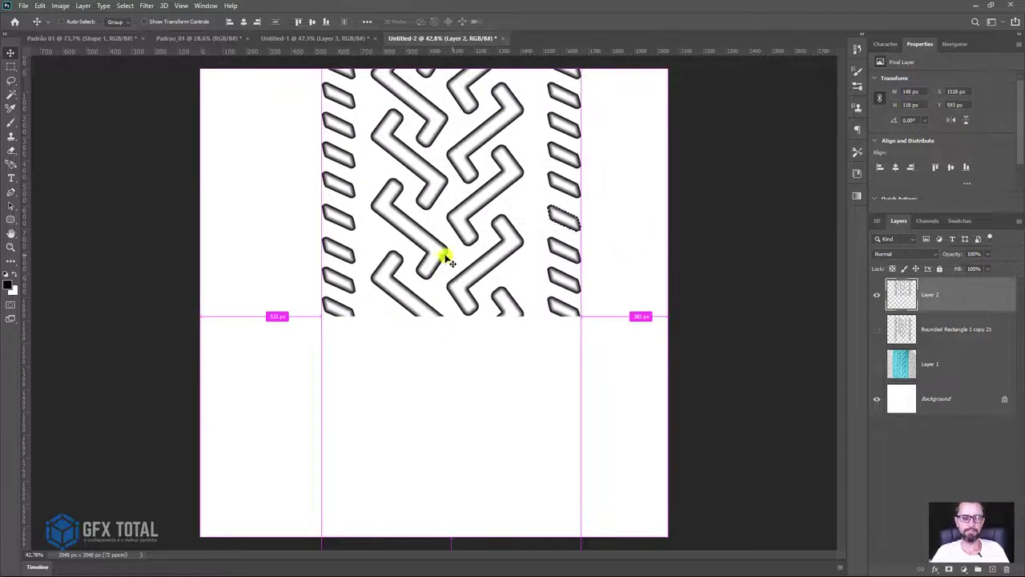
key(ctrl+t)
key(Return)
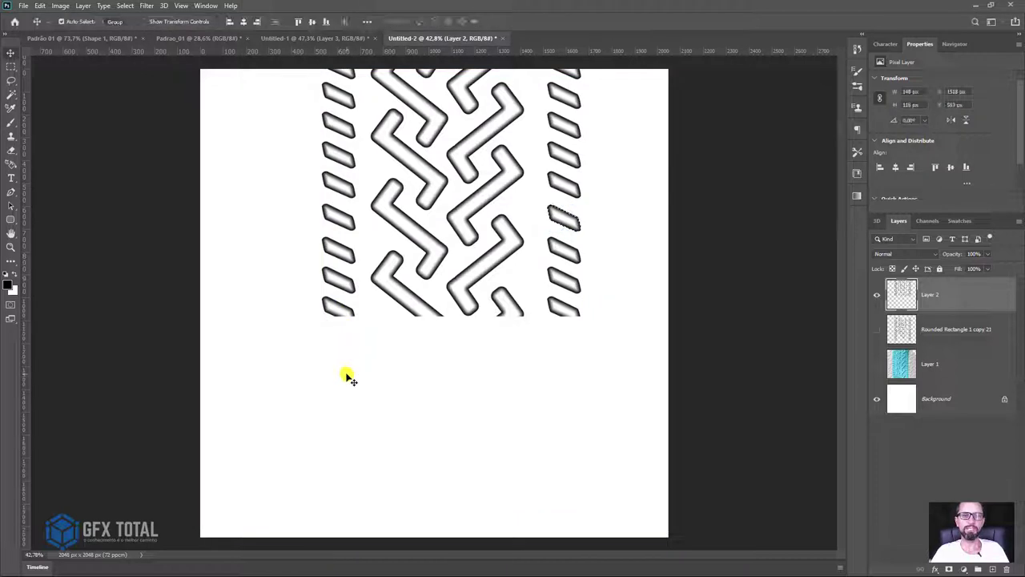
key(ctrl+z)
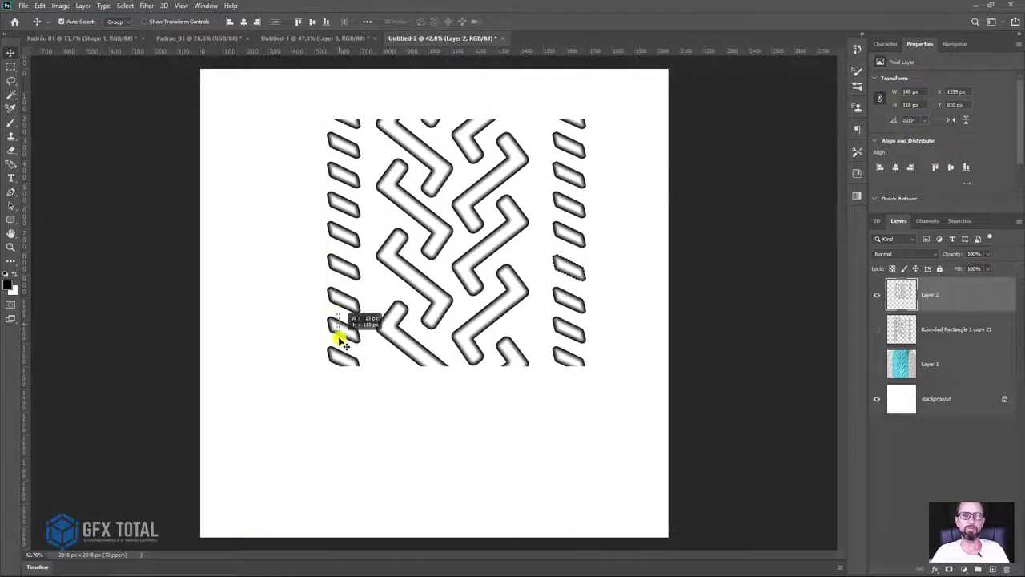
drag(347, 330, 315, 381)
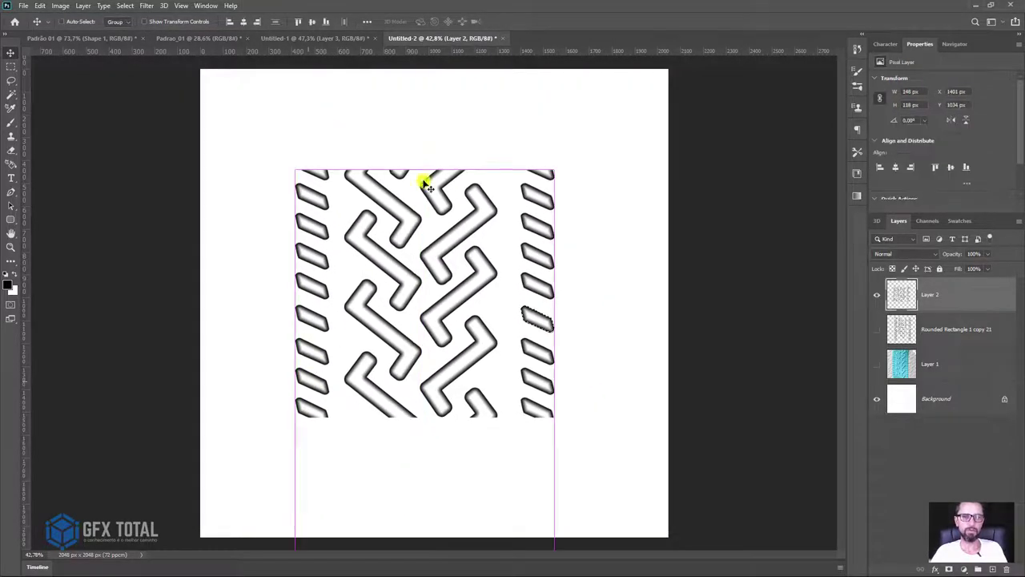
key(ctrl+t)
drag(612, 286, 582, 260)
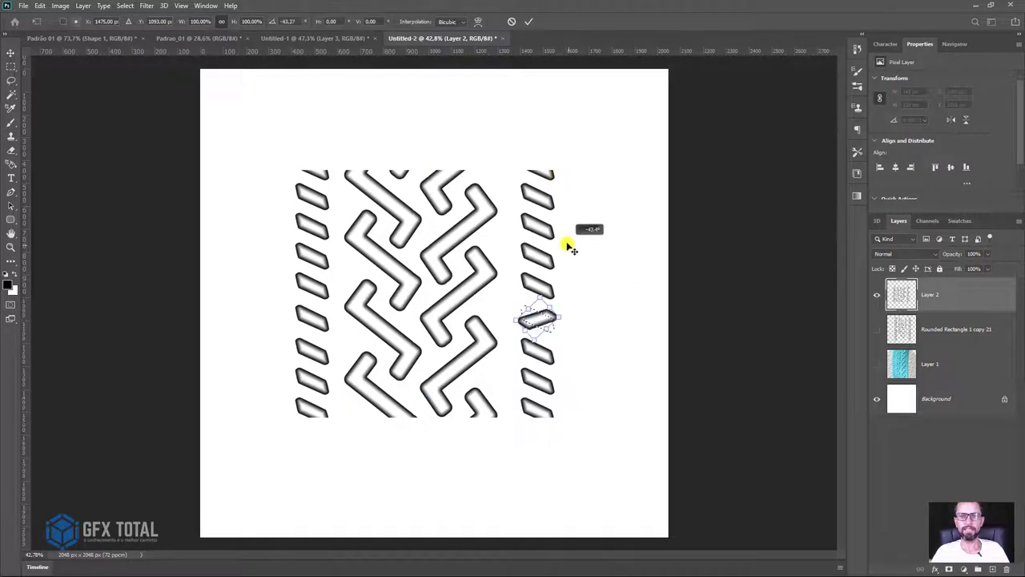
key(Return)
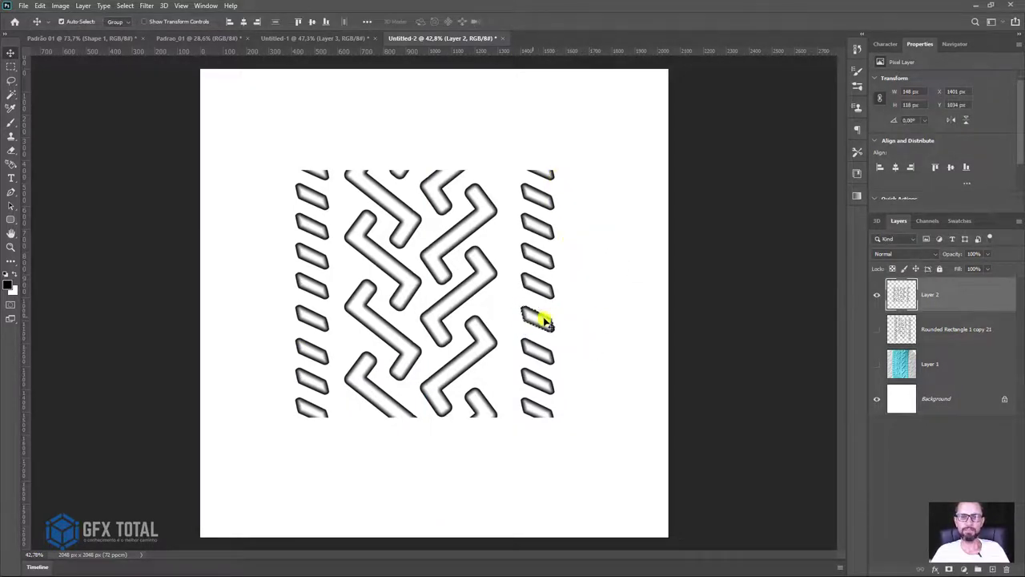
Step: Scale the tread layer to about 148% with its top aligned to the canvas top
key(z)
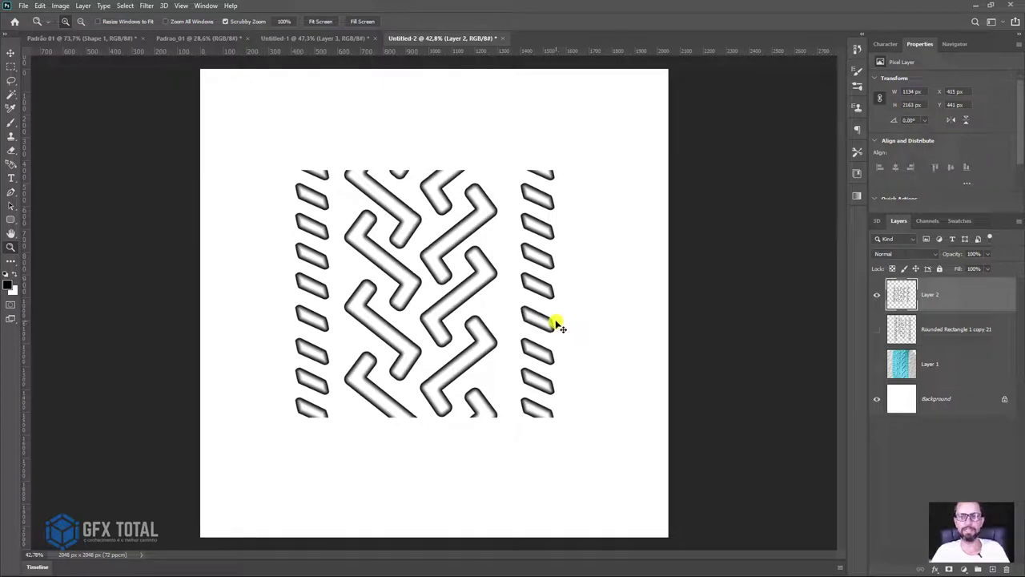
key(ctrl+t)
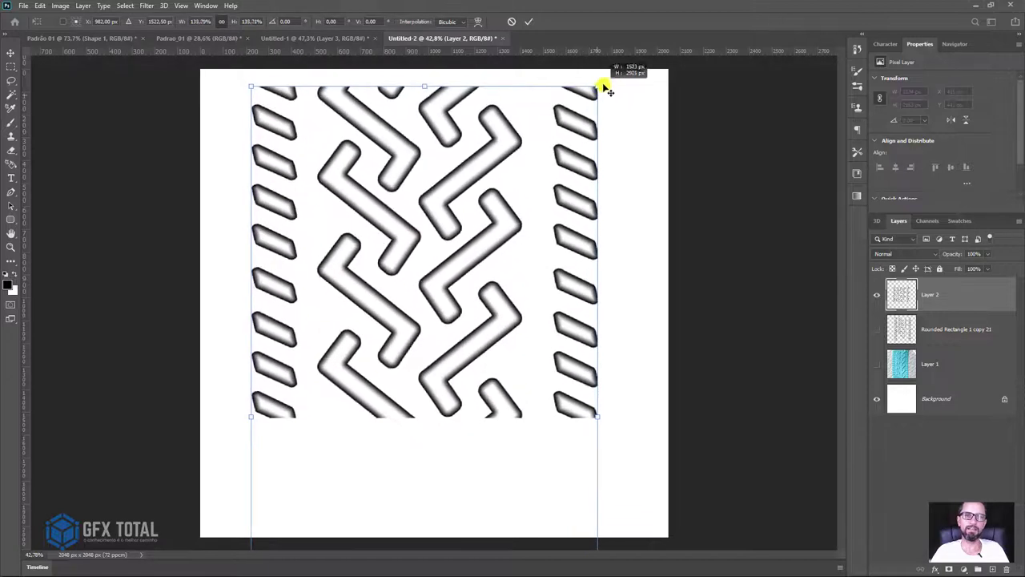
drag(555, 172, 599, 83)
drag(507, 154, 505, 274)
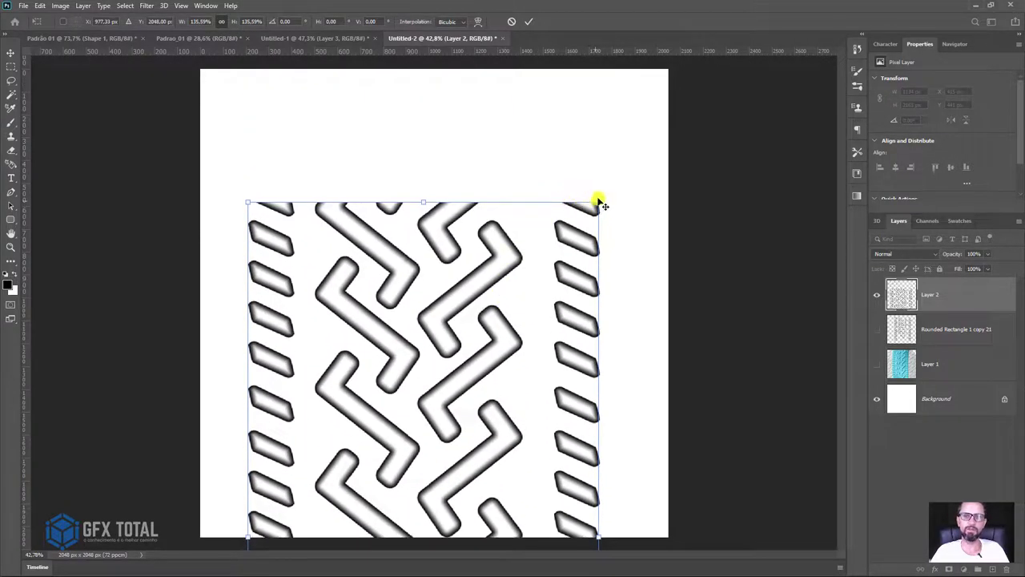
drag(600, 203, 632, 171)
drag(483, 240, 483, 147)
key(Return)
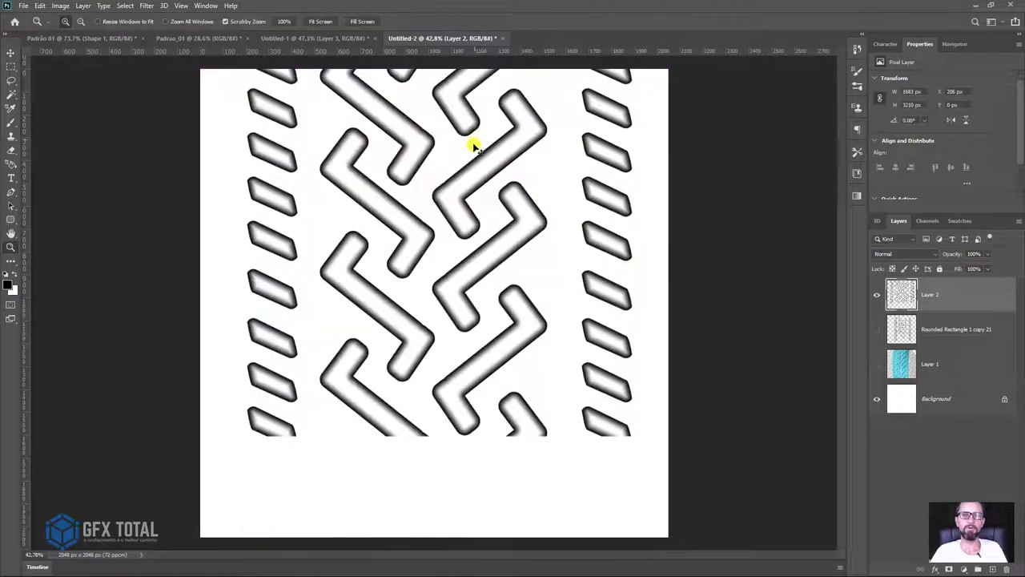
Step: Crop the canvas at a guide placed on the pattern's bottom edge
drag(450, 53, 417, 436)
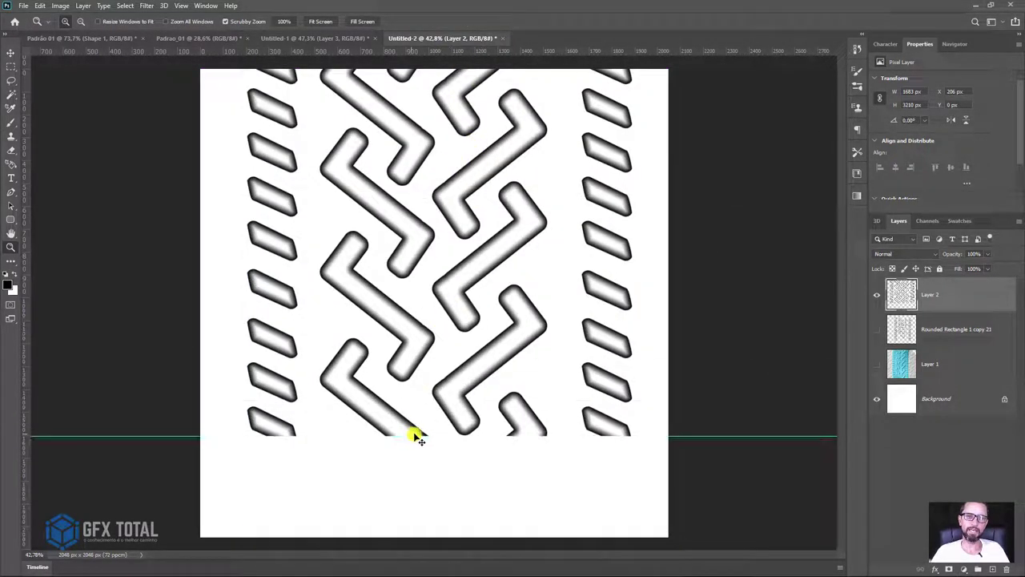
click(11, 65)
drag(200, 74, 689, 439)
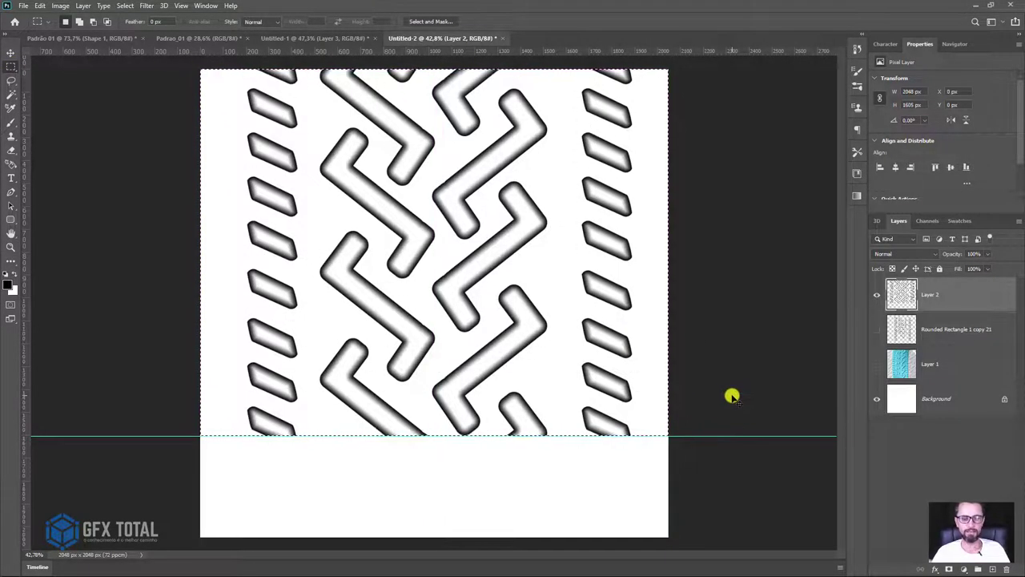
key(c)
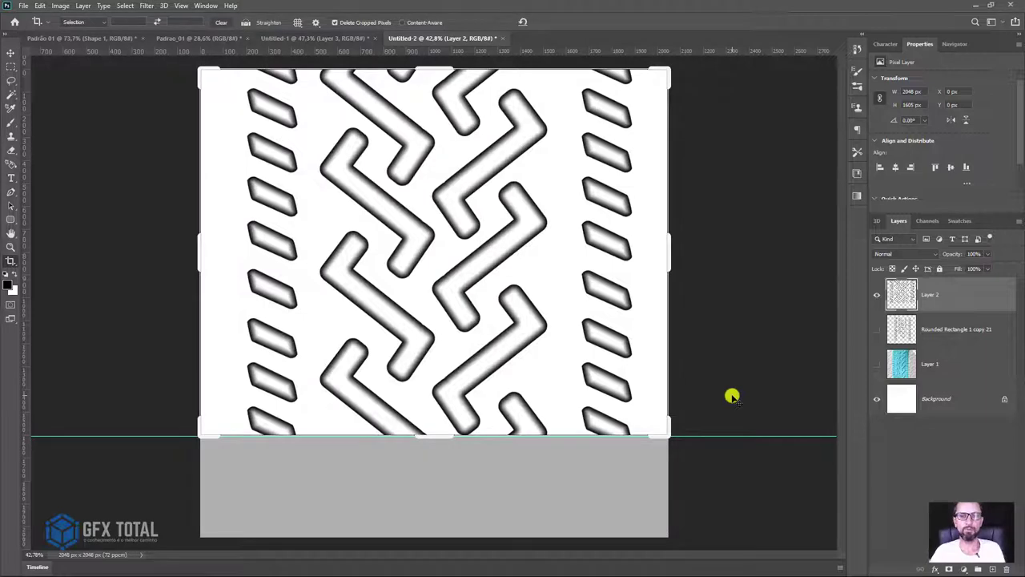
key(Return)
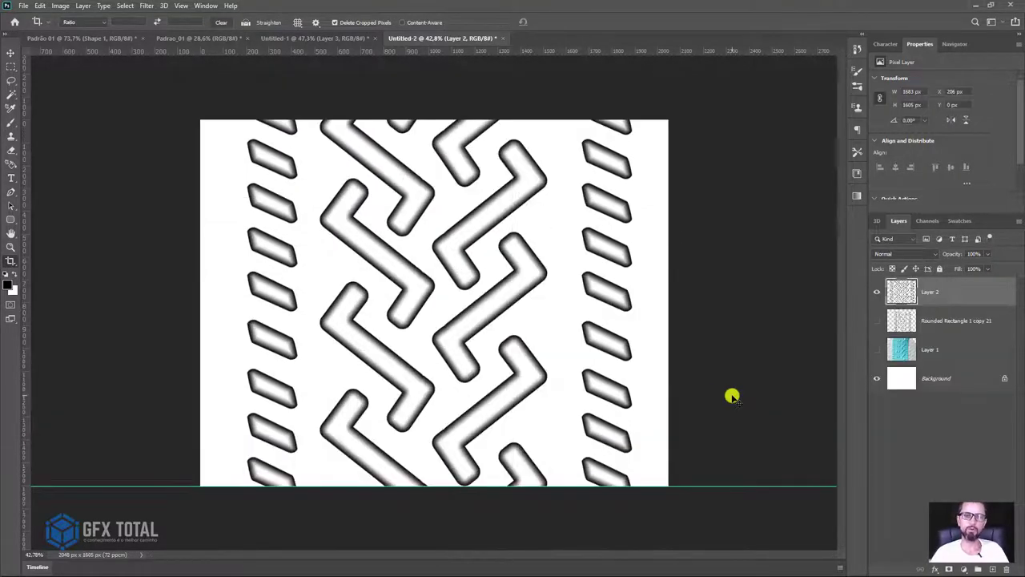
Step: Fill the Background layer with black
click(912, 385)
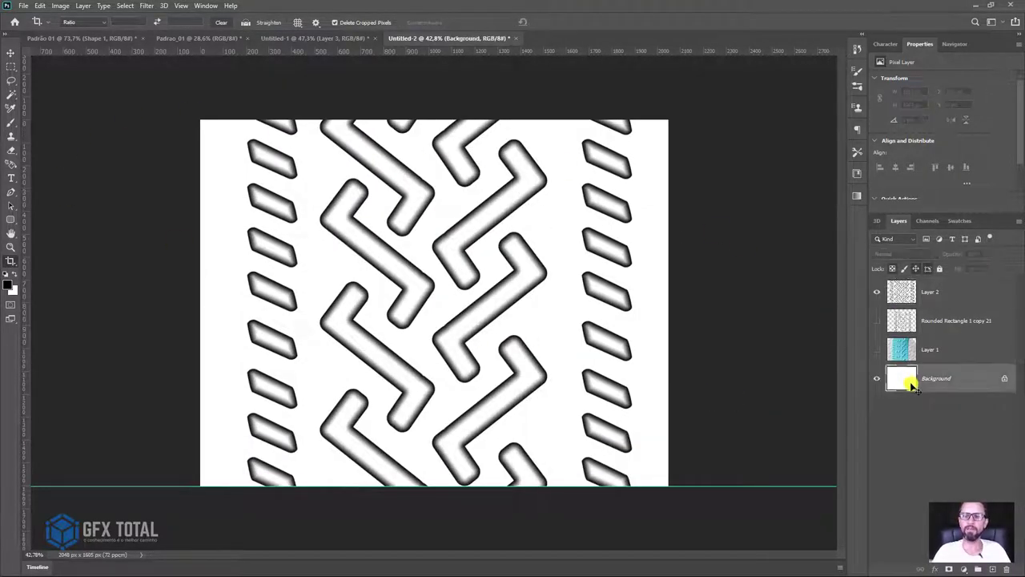
key(alt+BackSpace)
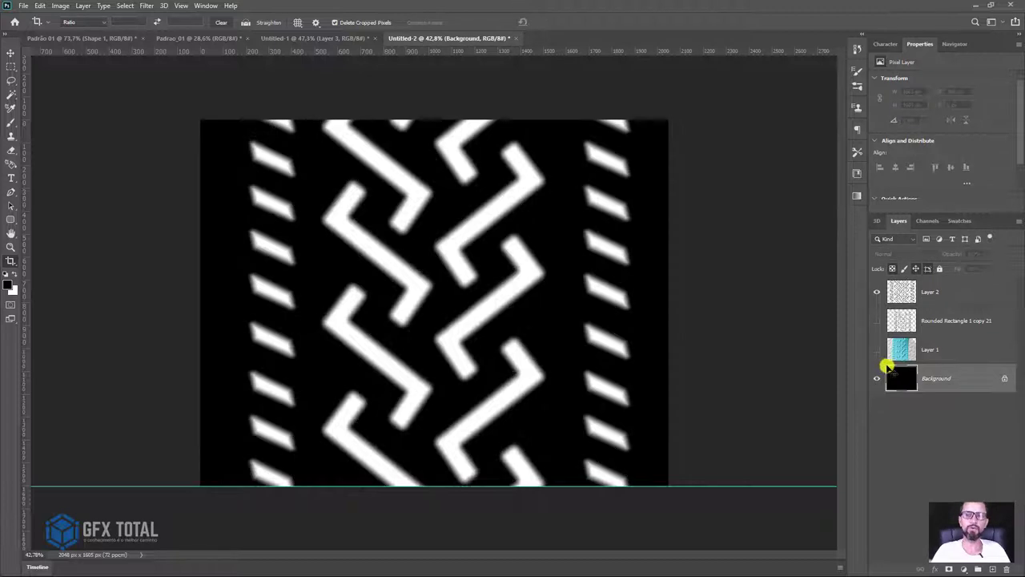
click(10, 65)
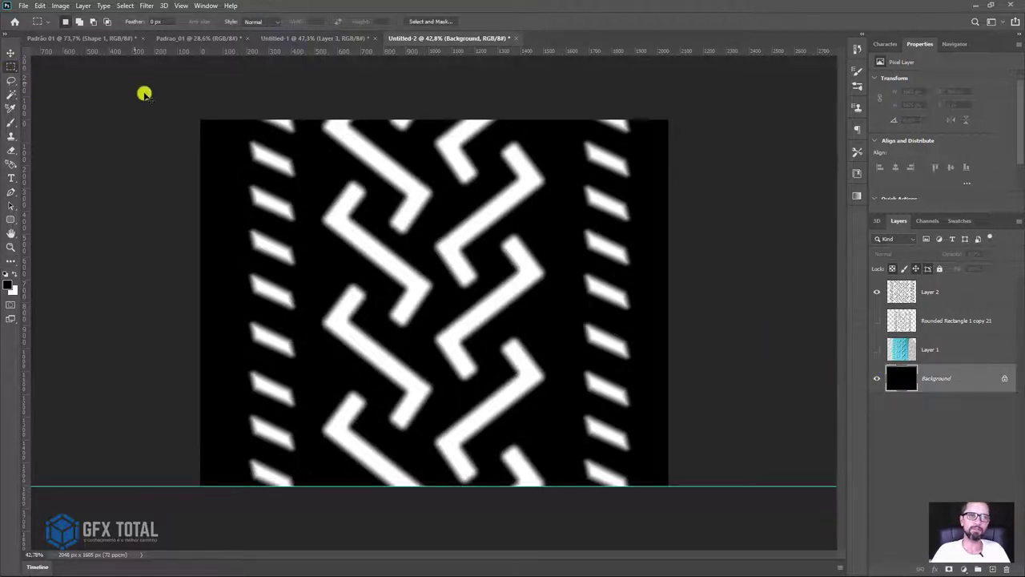
Step: Select the whole tile and define it as a pattern named 'padrao_03'
drag(144, 93, 693, 525)
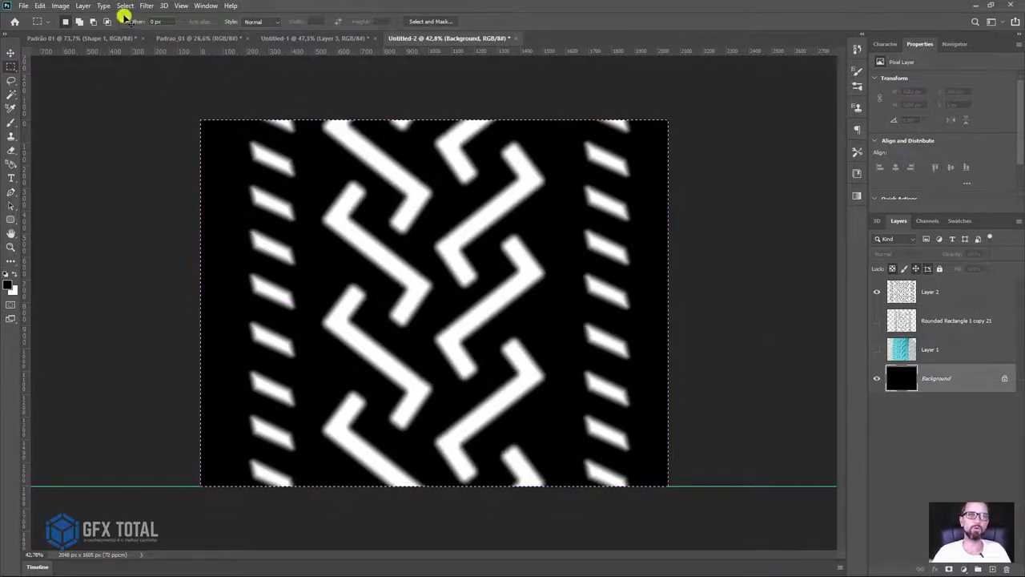
click(37, 6)
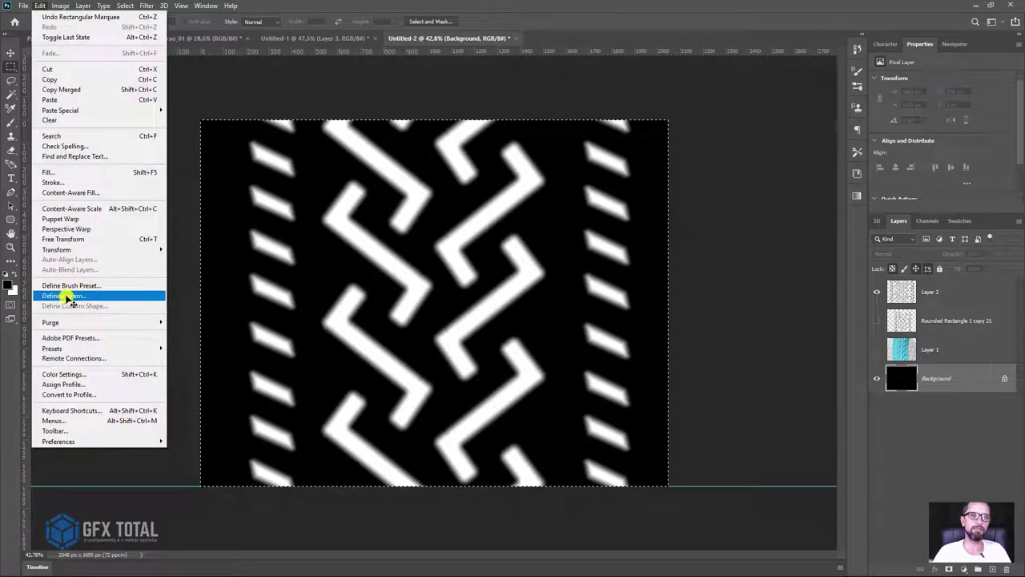
click(68, 296)
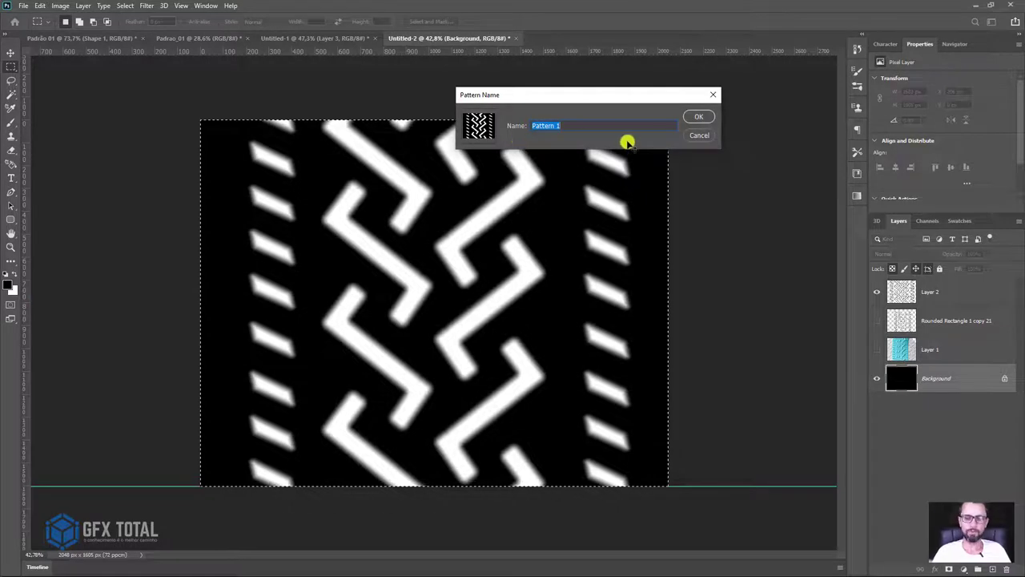
text(padr)
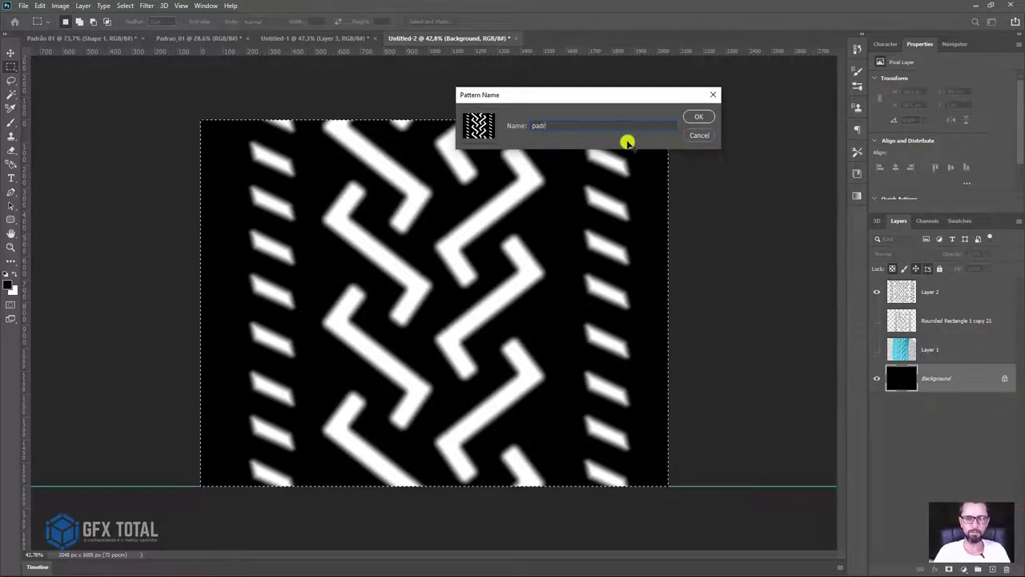
text(ao_03)
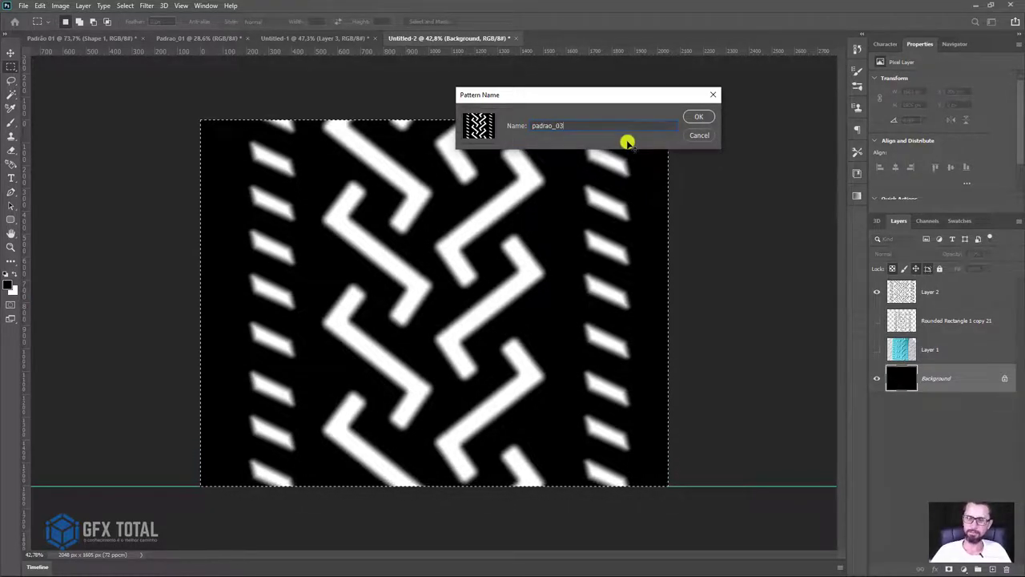
key(Return)
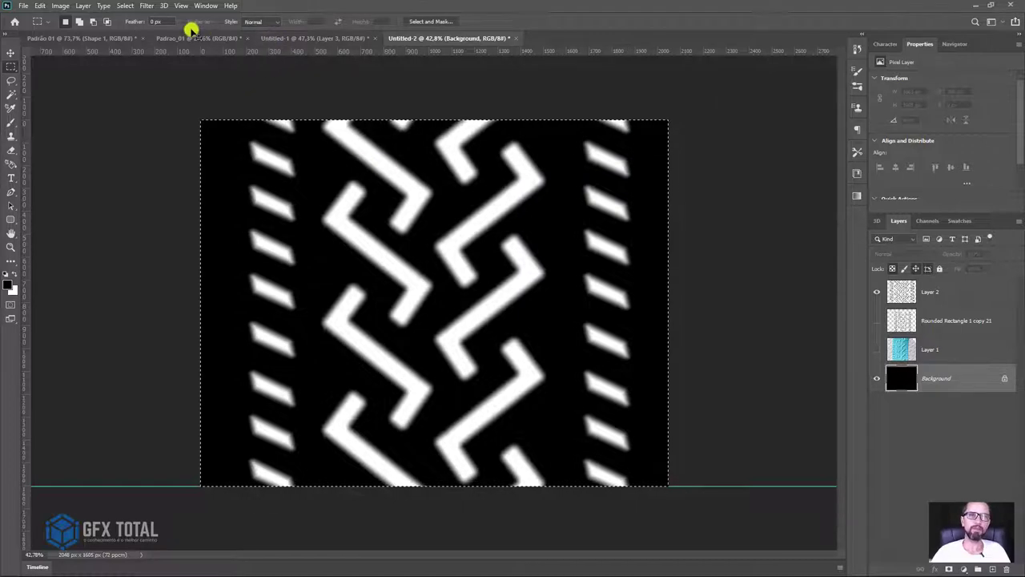
Step: In the Padrão 01 mockup, draw a tall rectangle left of the sole and open its Layer Style
click(104, 37)
key(z)
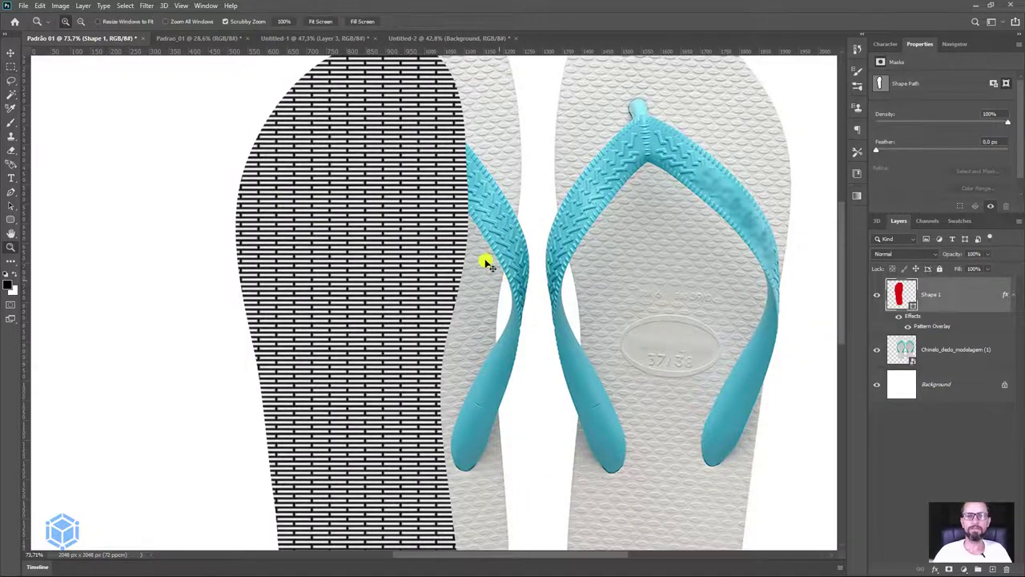
drag(486, 264, 483, 267)
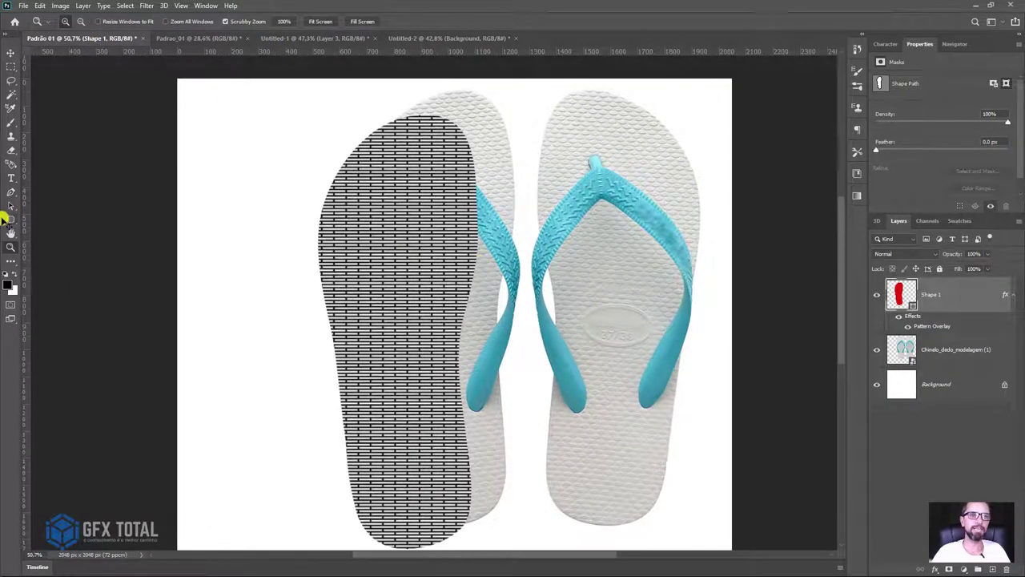
right_click(8, 218)
click(41, 220)
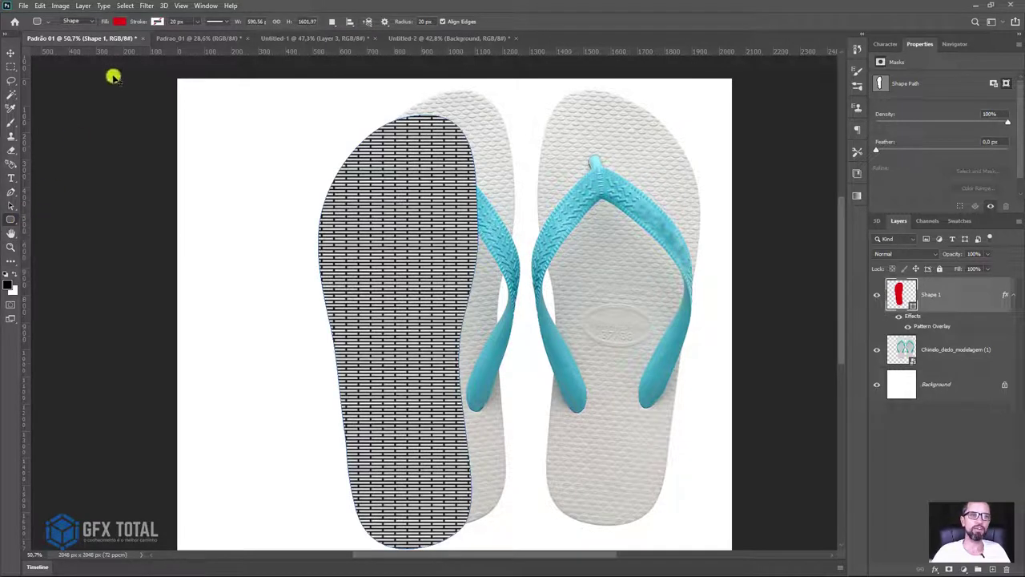
drag(232, 128, 270, 495)
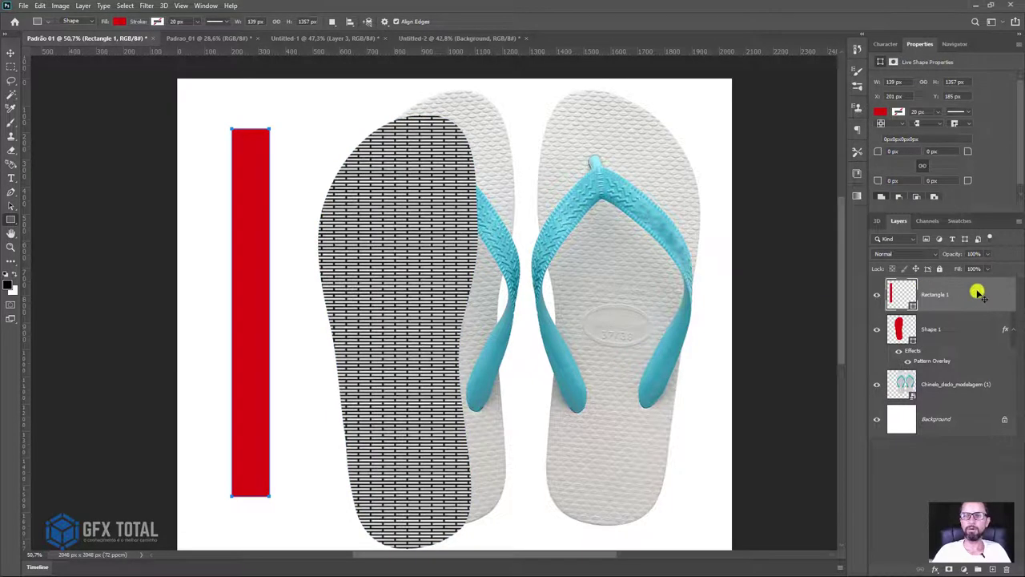
double_click(973, 295)
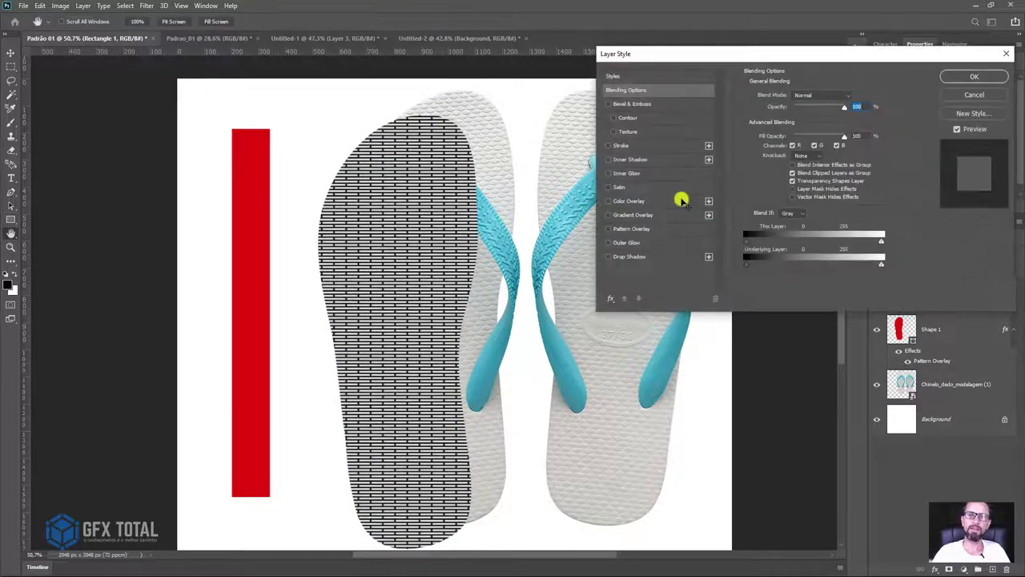
Step: Apply a Pattern Overlay using the new tread pattern at reduced scale, repositioned inside the rectangle
click(631, 229)
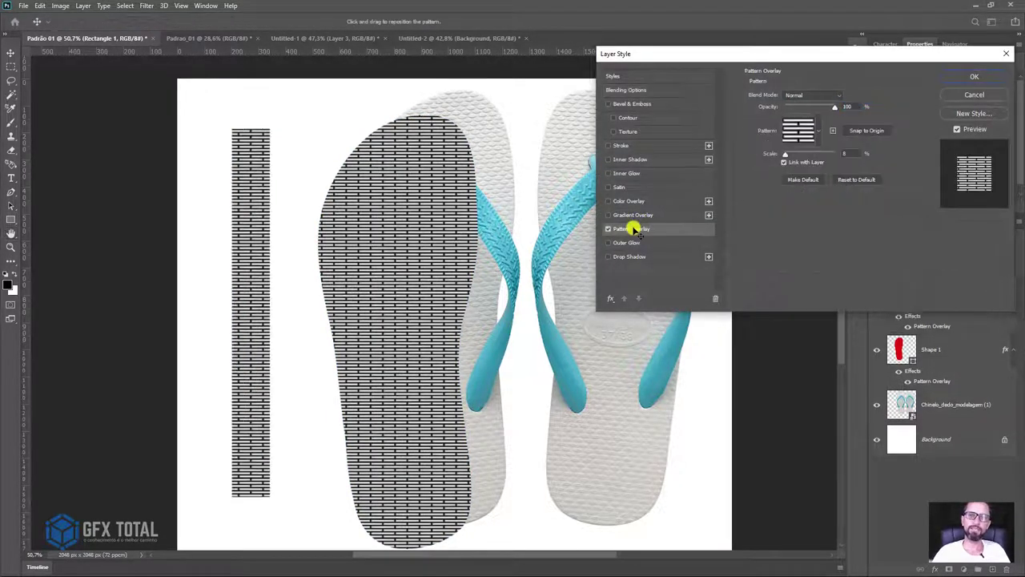
click(818, 130)
click(815, 208)
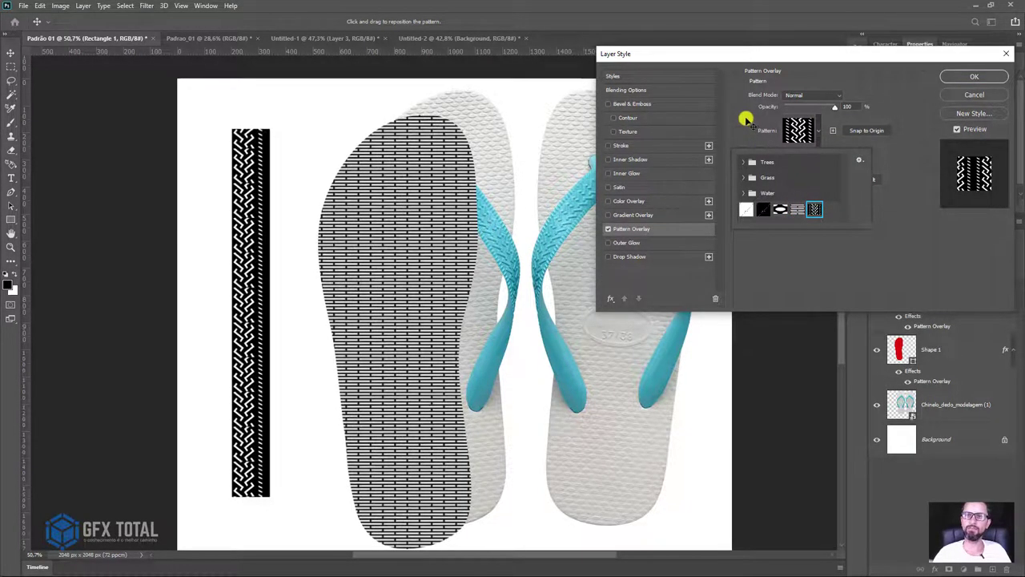
click(742, 124)
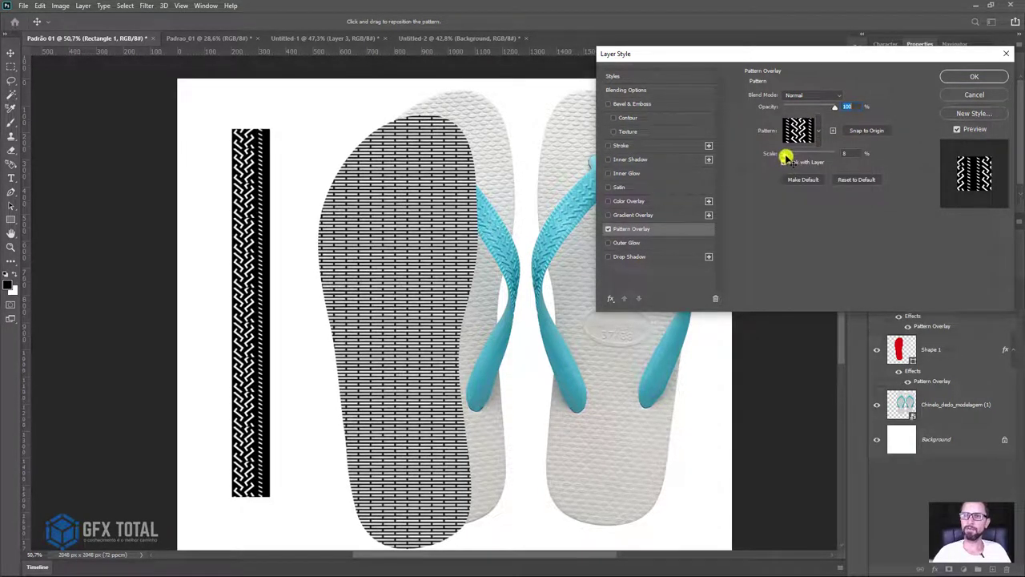
drag(786, 156, 788, 157)
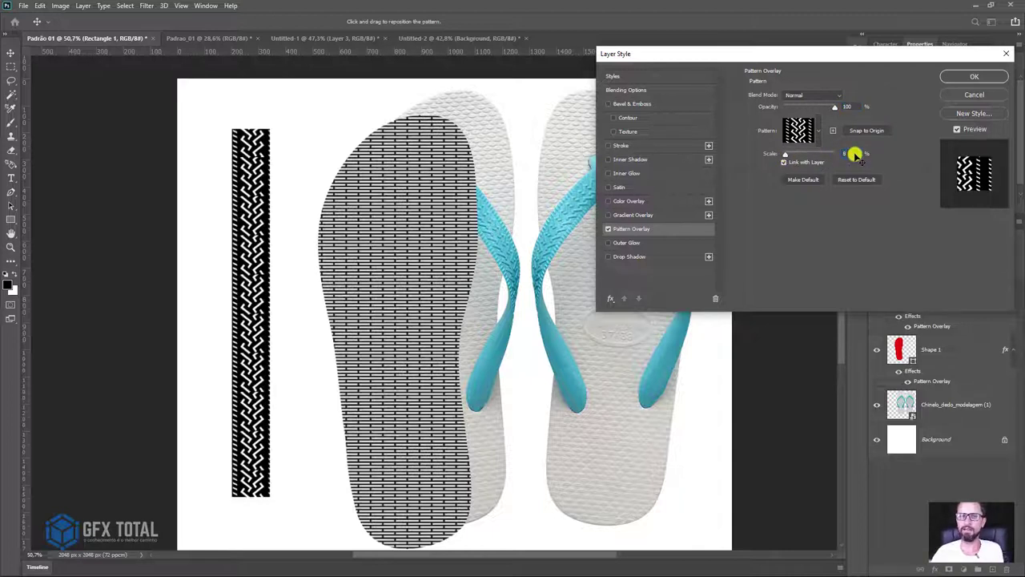
key(Down)
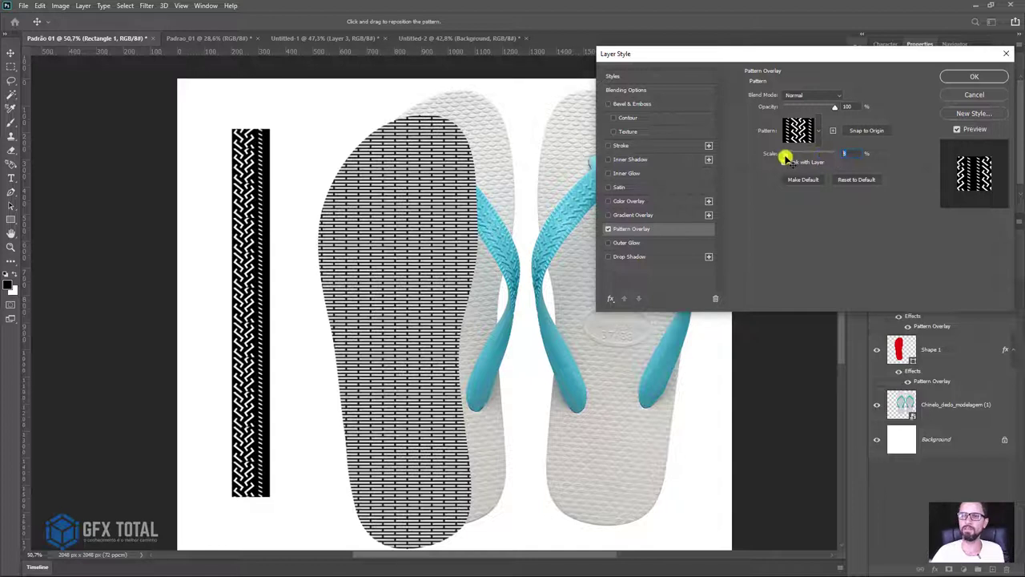
drag(271, 293, 272, 290)
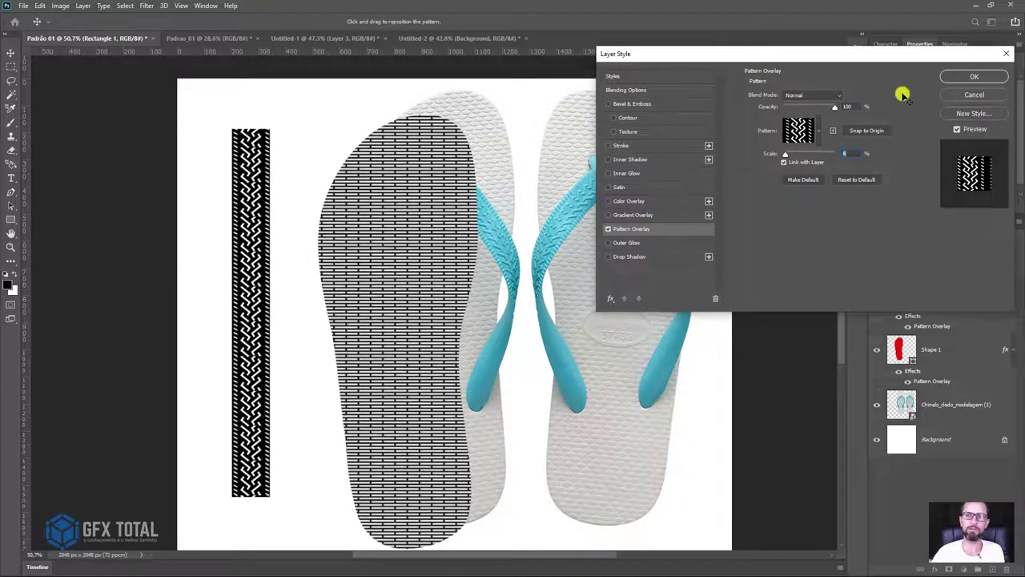
click(973, 76)
Step: Move the patterned strip about 59 px right toward the sole
drag(278, 278, 288, 283)
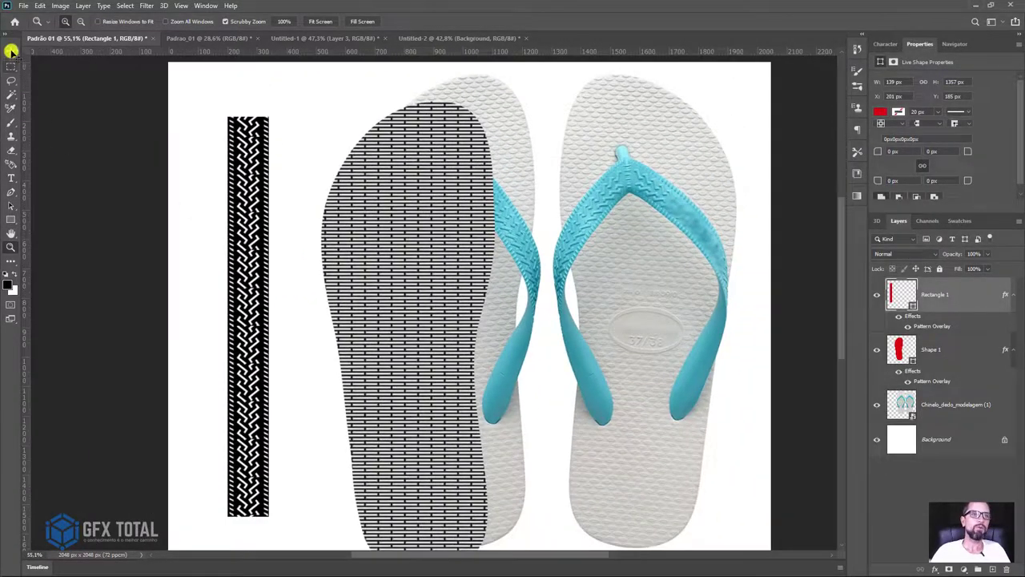
click(12, 52)
drag(240, 324, 287, 326)
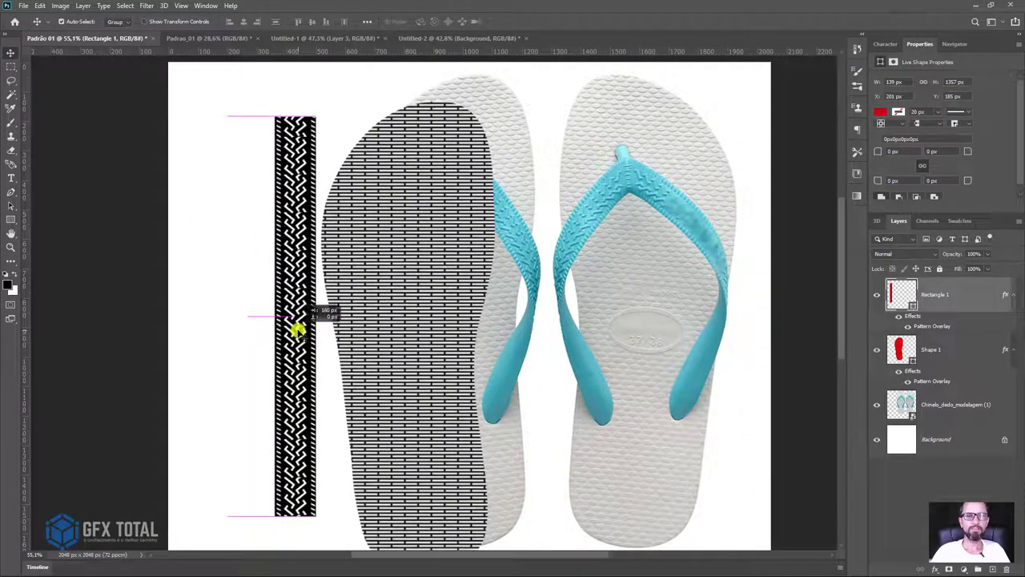
Step: Zoom in on the strip's pattern to check seams, then return to the Untitled-2 tile
key(z)
mouse_move(278, 190)
mouse_down()
mouse_move(320, 286)
mouse_move(841, 313)
mouse_up()
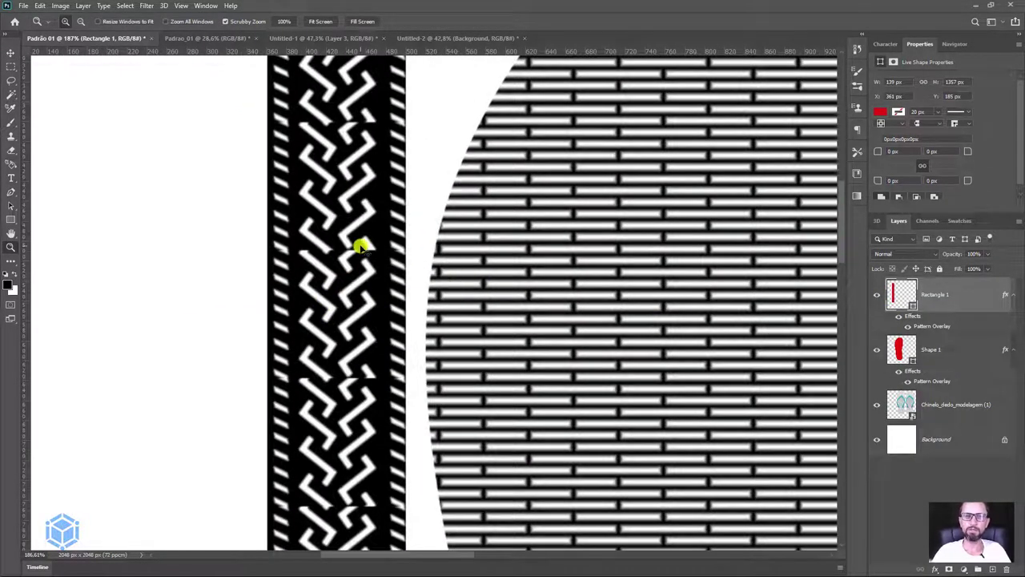
mouse_move(315, 230)
mouse_down()
mouse_move(371, 343)
mouse_move(327, 280)
mouse_move(366, 347)
mouse_move(513, 336)
mouse_up()
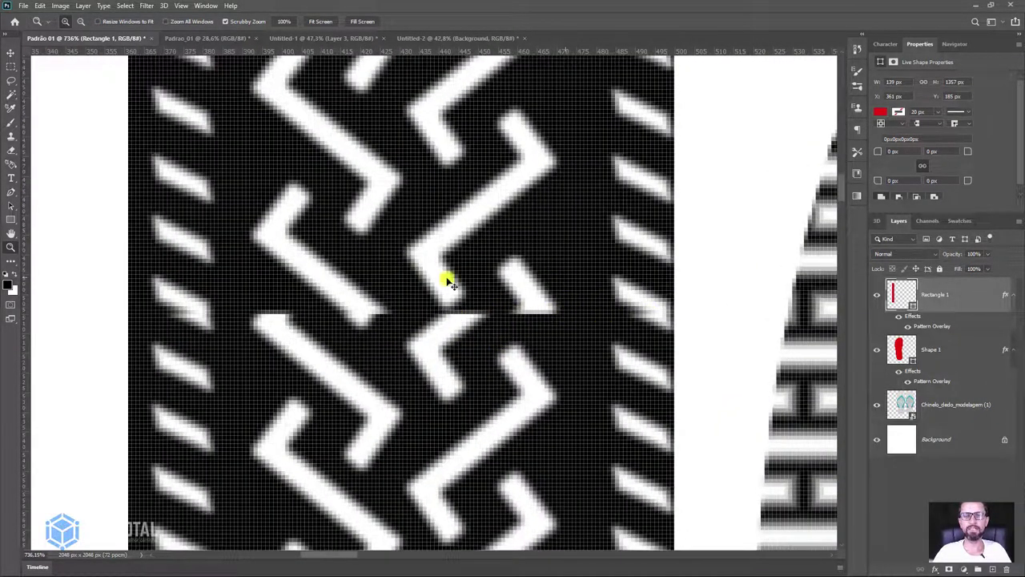
click(451, 38)
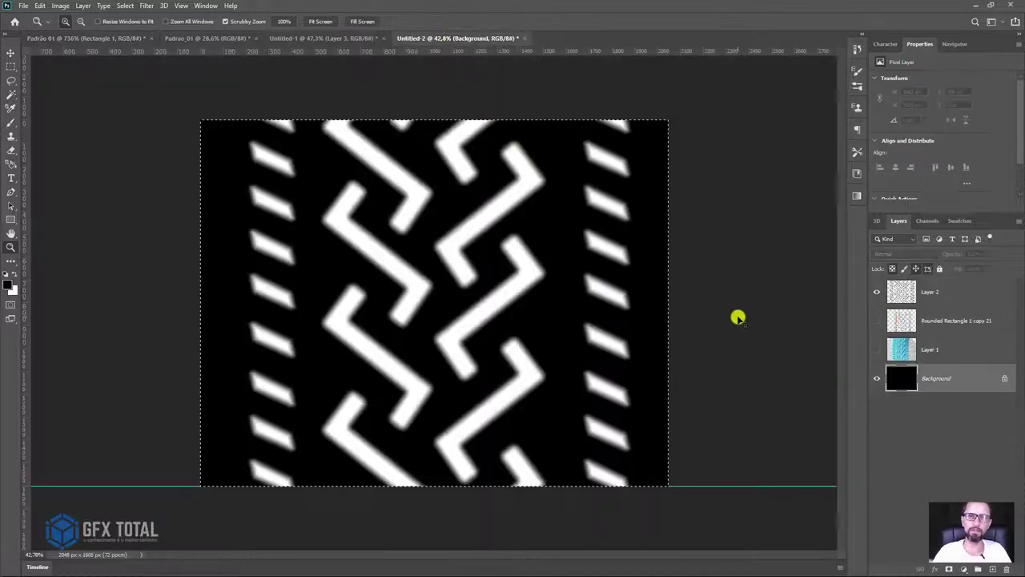
Step: Delete the leftover Rounded Rectangle 1 copy 21 and Layer 1, then duplicate Layer 2 as Layer 2 copy
mouse_move(739, 315)
mouse_down()
mouse_move(701, 288)
mouse_move(641, 290)
mouse_up()
ctrl+click(901, 320)
click(937, 290)
shift+click(944, 351)
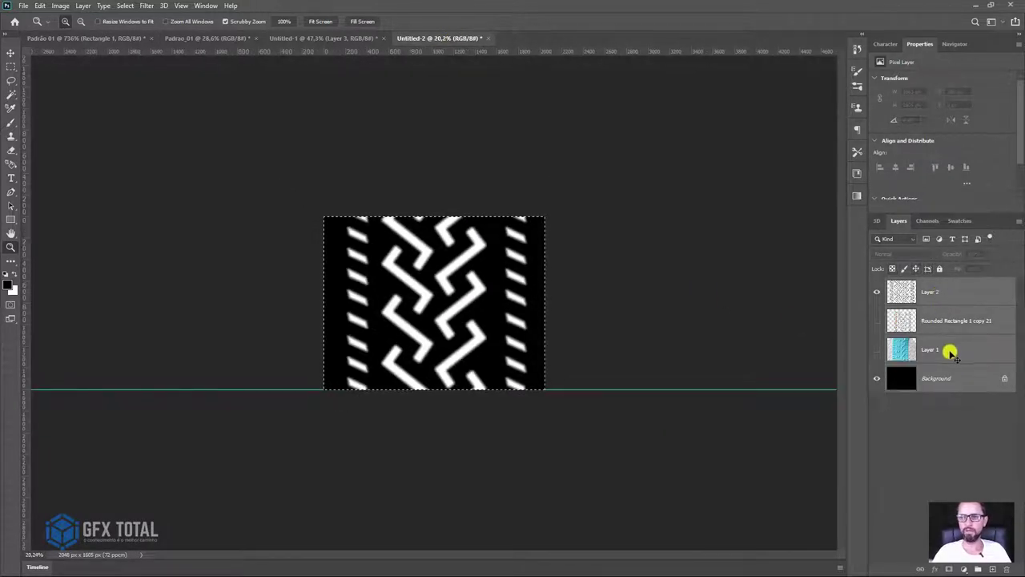
click(934, 324)
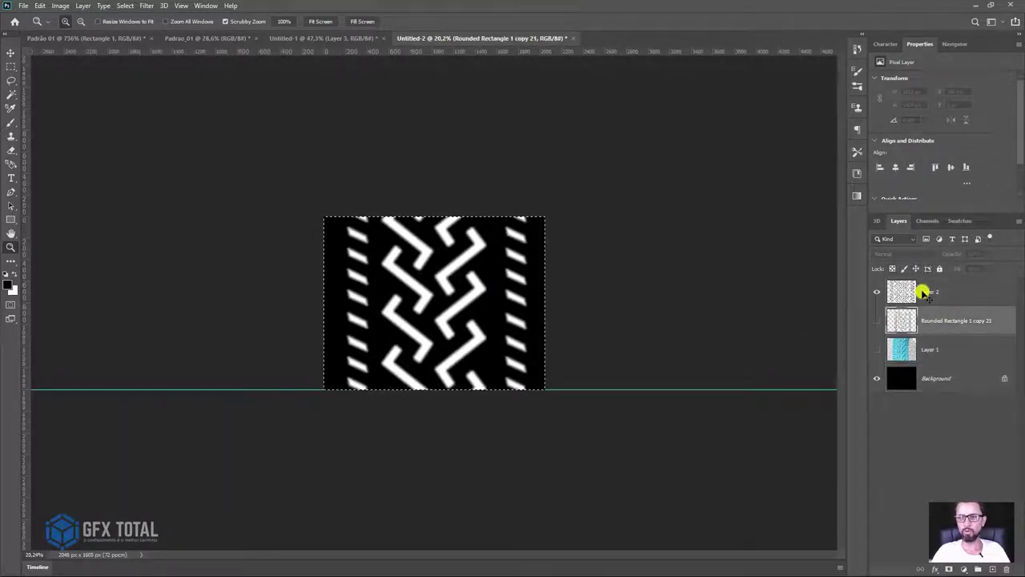
shift+click(925, 291)
click(912, 316)
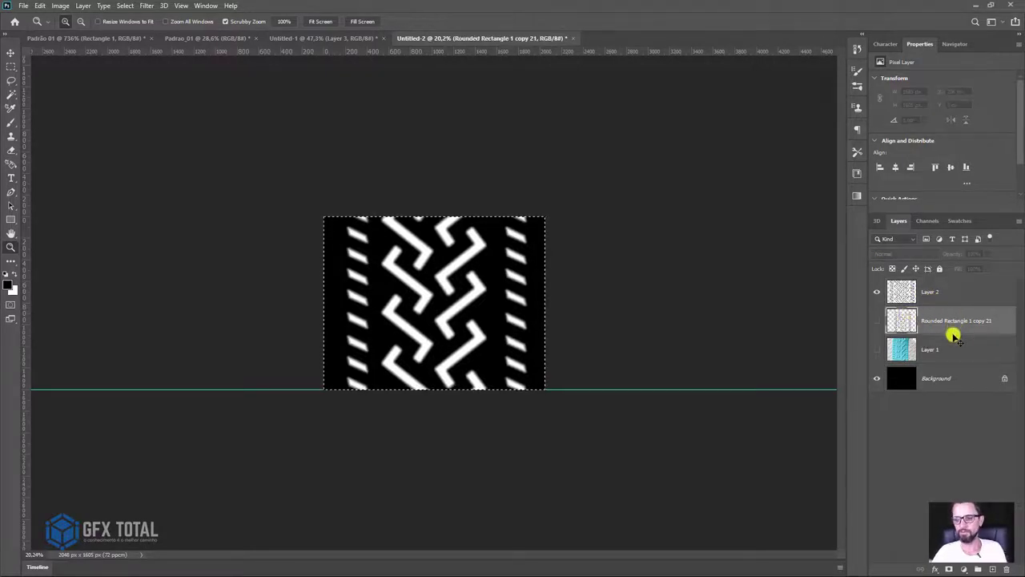
click(10, 52)
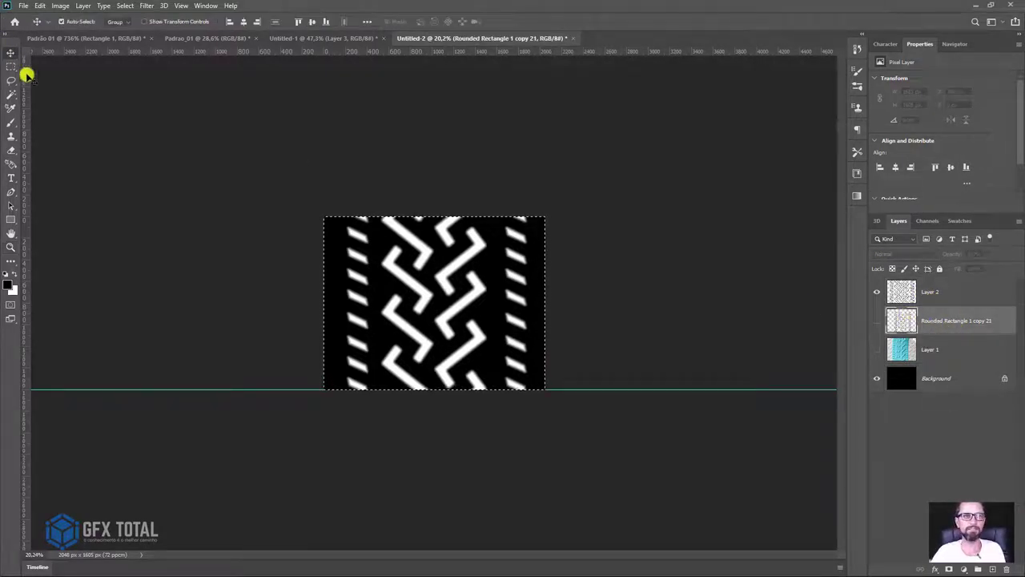
key(Delete)
key(Delete)
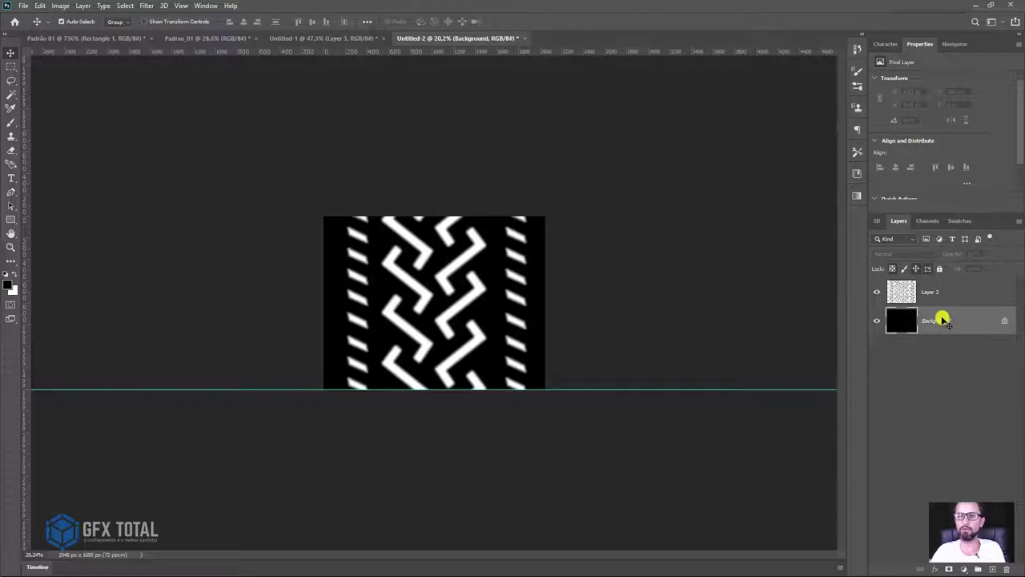
click(927, 293)
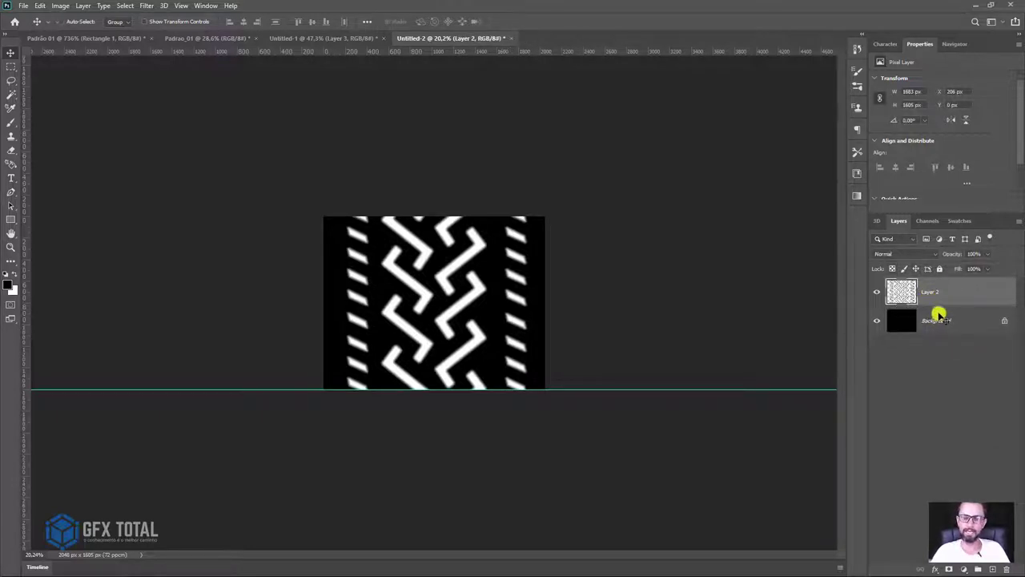
key(ctrl+j)
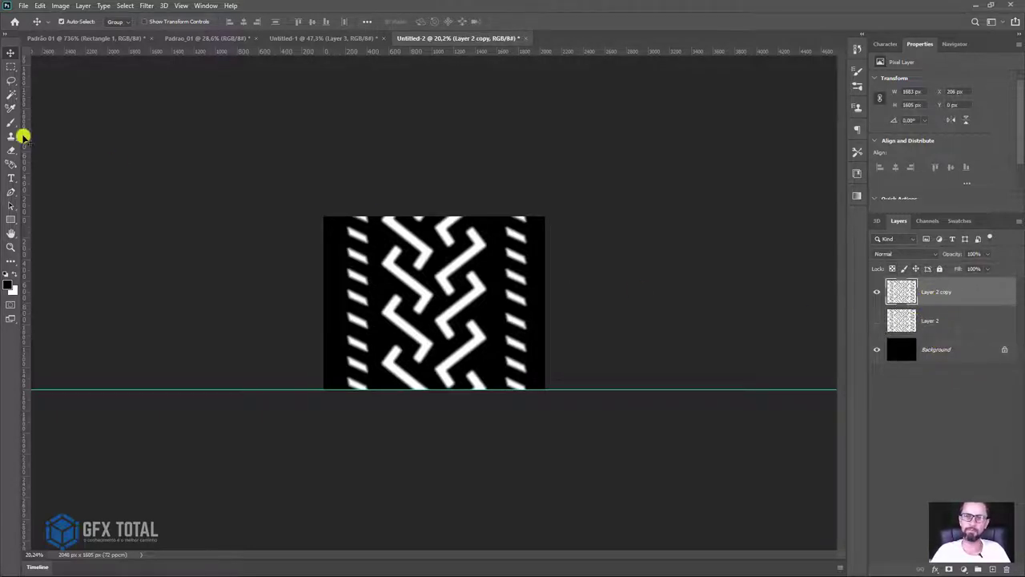
Step: Extend the canvas upward and move Layer 2 copy up into the new area
key(c)
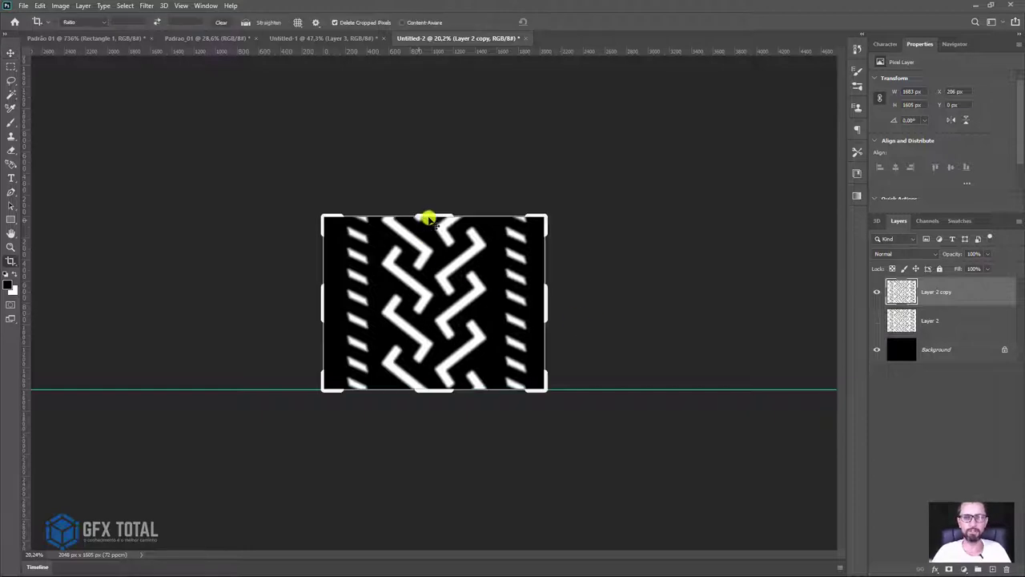
drag(436, 216, 441, 126)
key(Return)
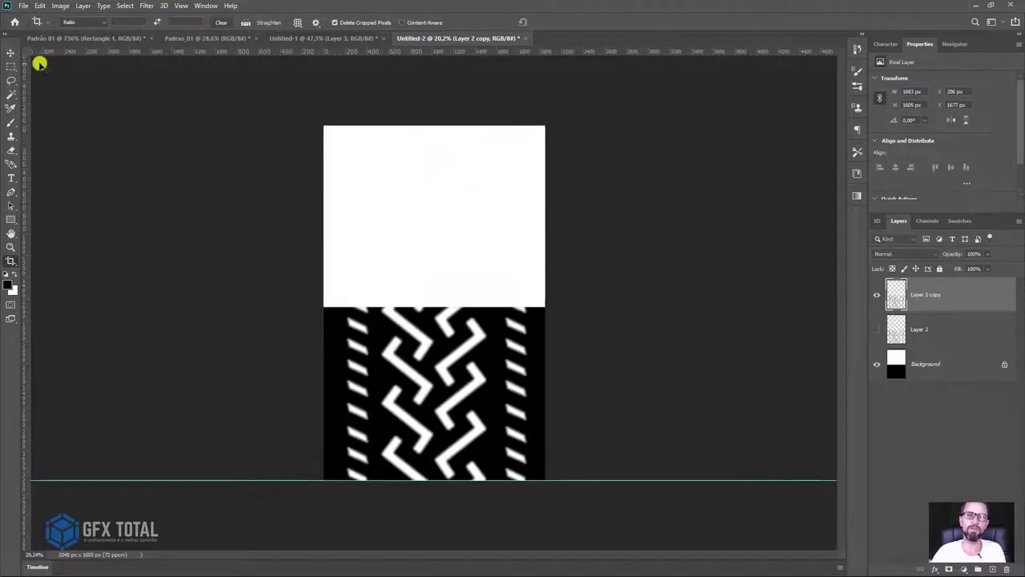
click(11, 53)
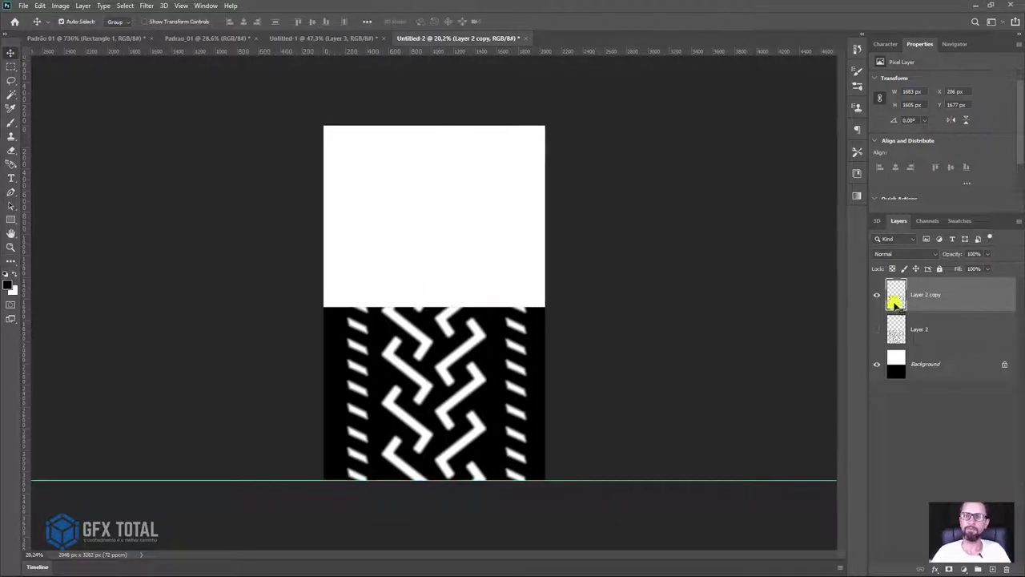
drag(476, 342, 479, 165)
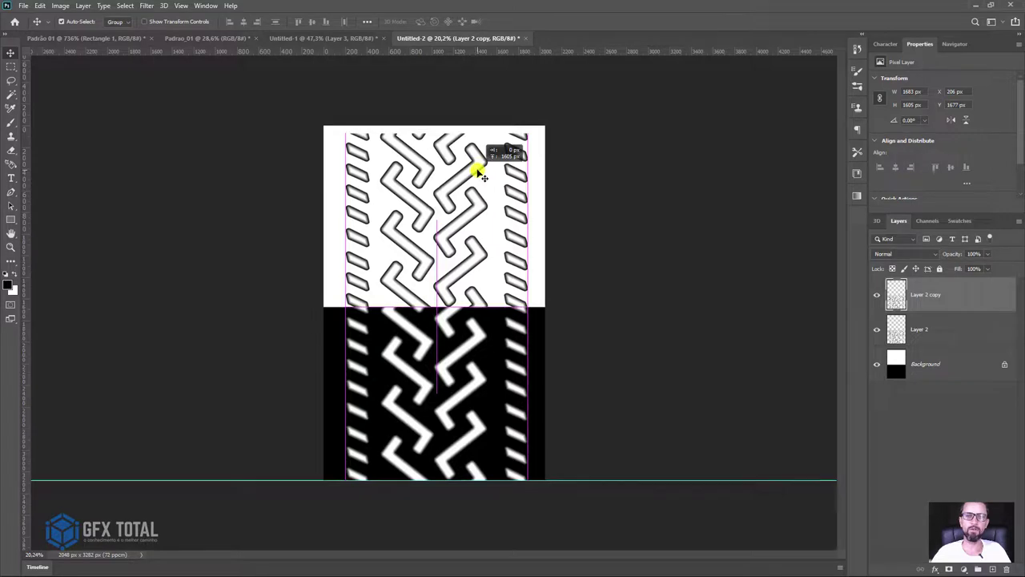
drag(483, 176, 476, 160)
Step: Align Layer 2 copy with the original tread at Y 354 px, fine-tuning up close
key(z)
click(596, 312)
click(609, 344)
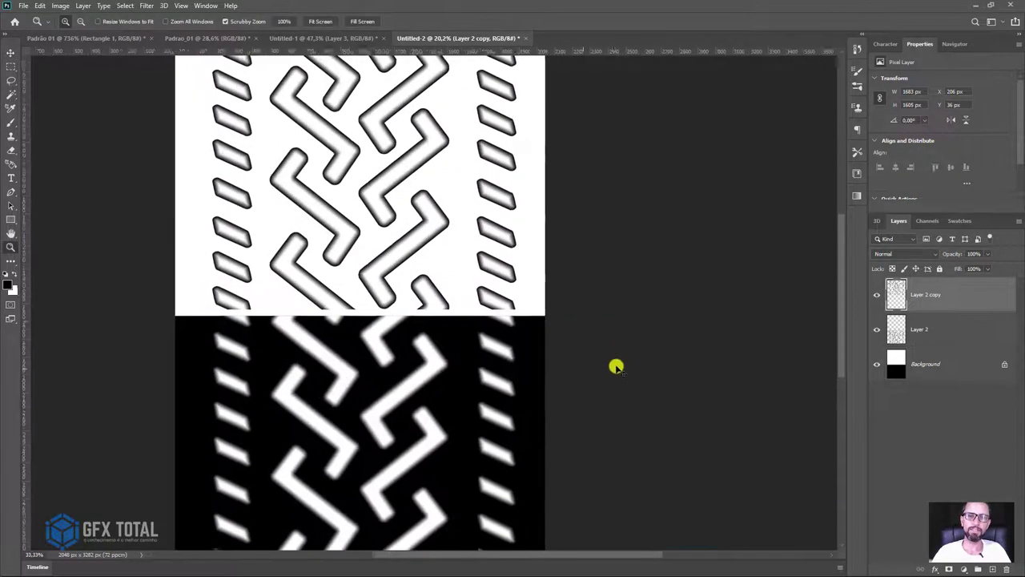
click(616, 366)
click(10, 52)
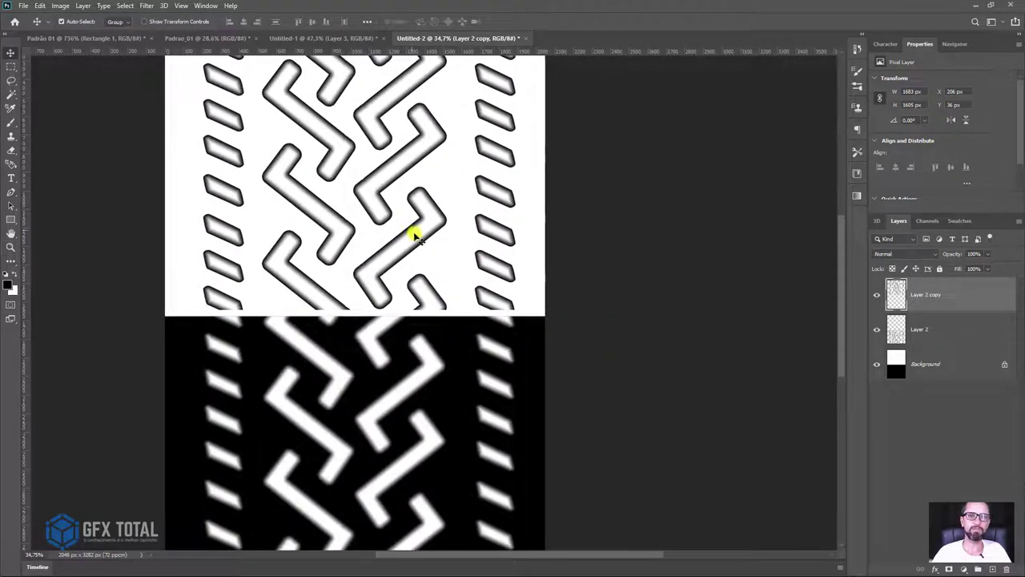
drag(415, 235, 419, 302)
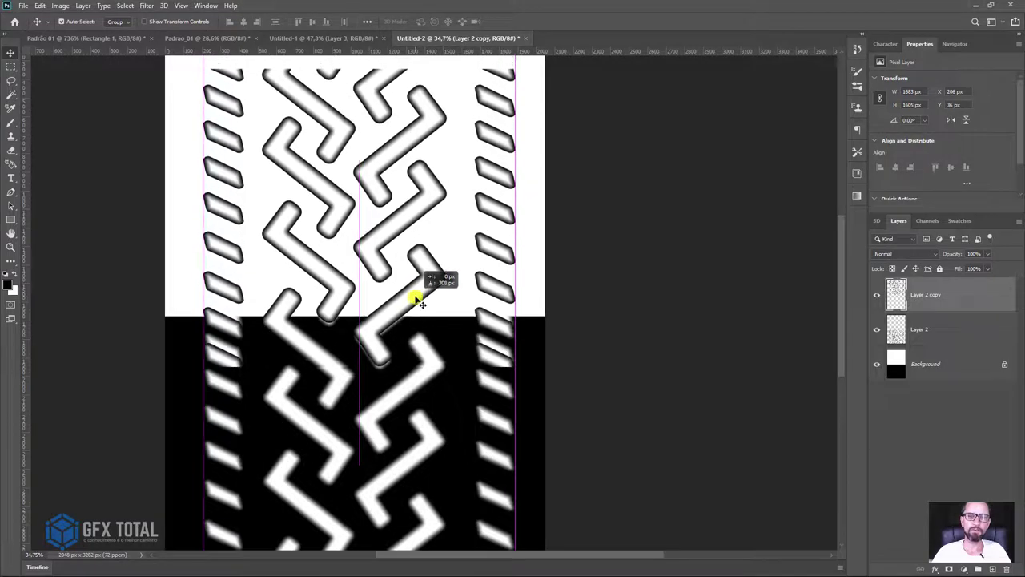
key(z)
drag(465, 376, 499, 474)
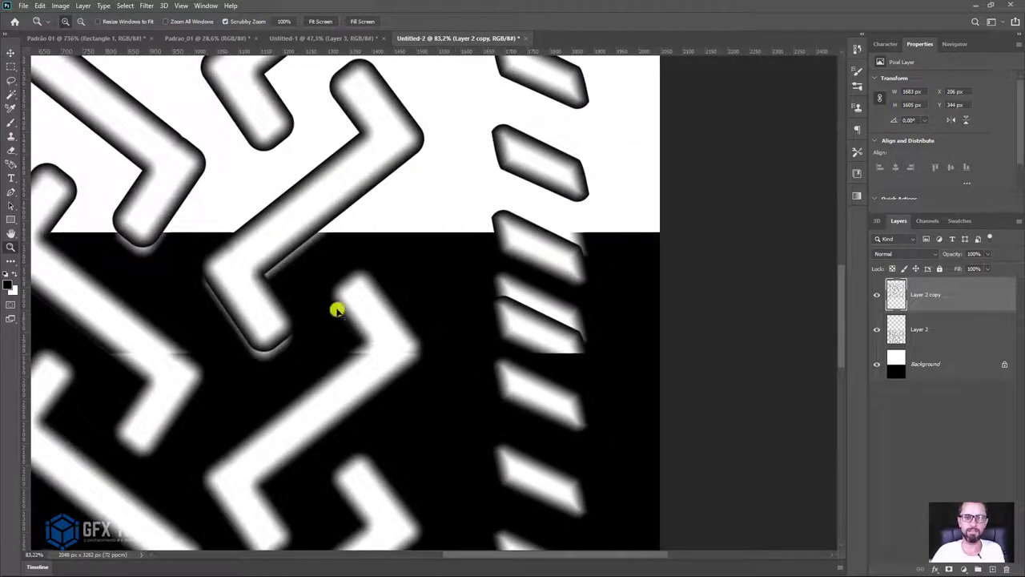
click(11, 52)
key(shift+Down)
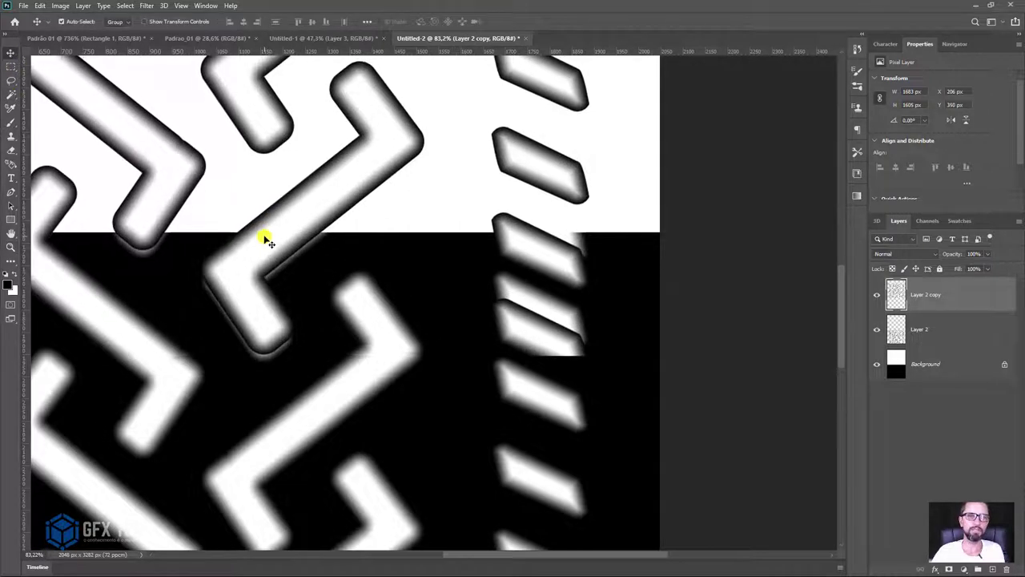
key(Down)
key(Down)
key(Down)
key(Down)
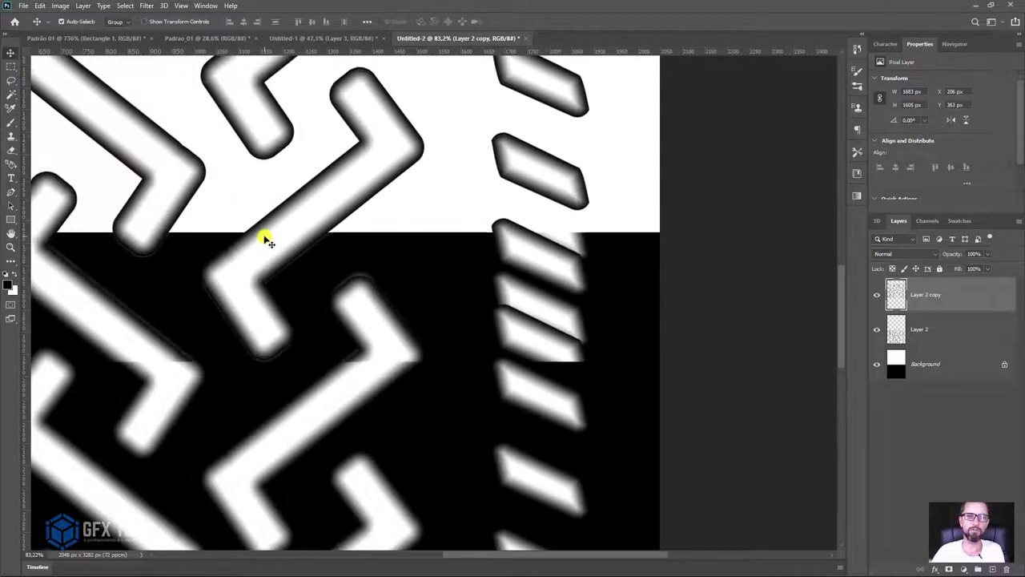
key(Down)
key(Down)
key(Down)
key(Down)
key(Up)
key(Up)
key(Up)
key(Up)
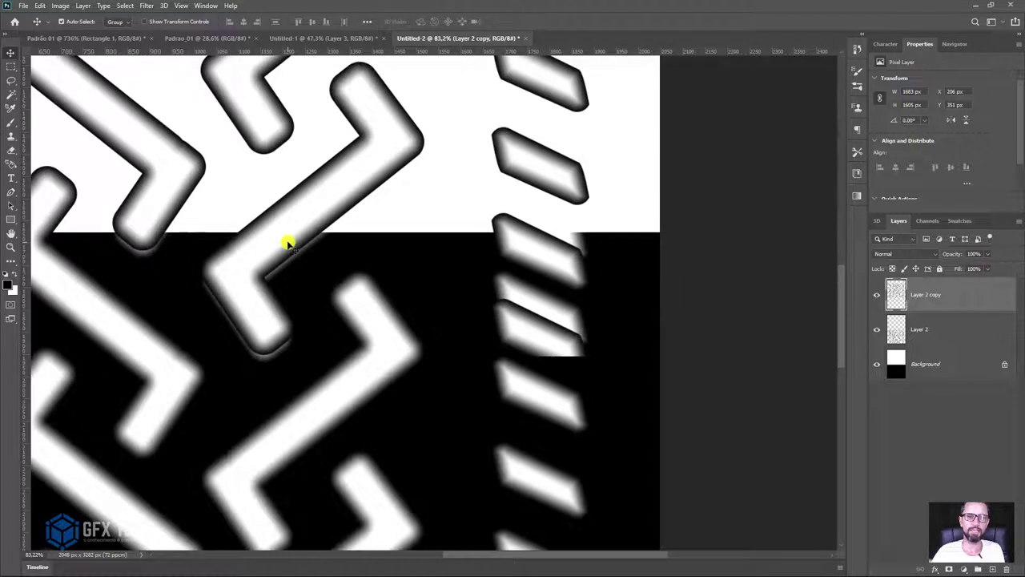
key(Up)
key(Up)
key(Up)
Step: Zoom out and check the copy's alignment by toggling its visibility
key(z)
scroll(457, 293, down, 2)
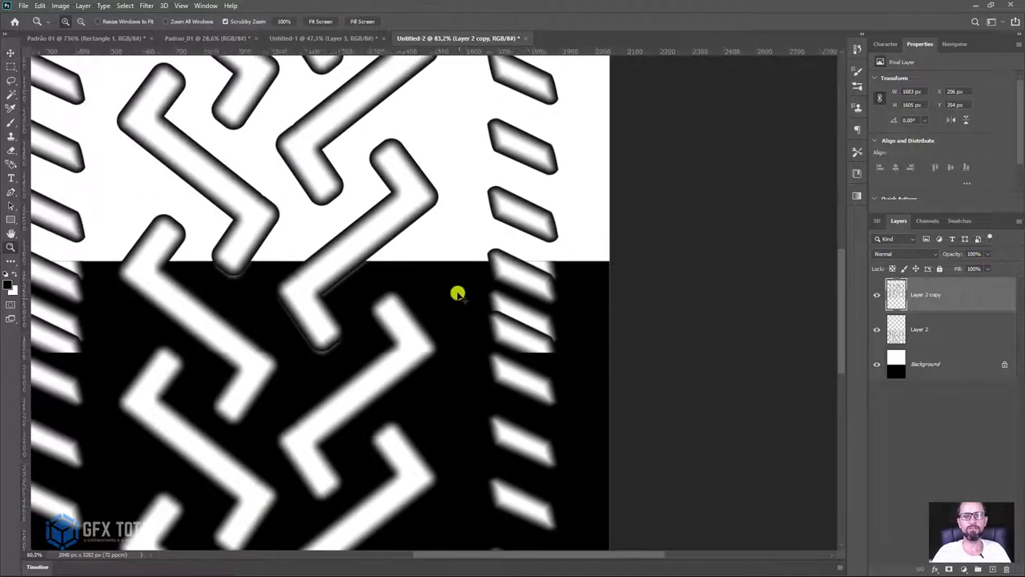
scroll(430, 258, down, 3)
scroll(544, 291, down, 1)
scroll(480, 227, down, 1)
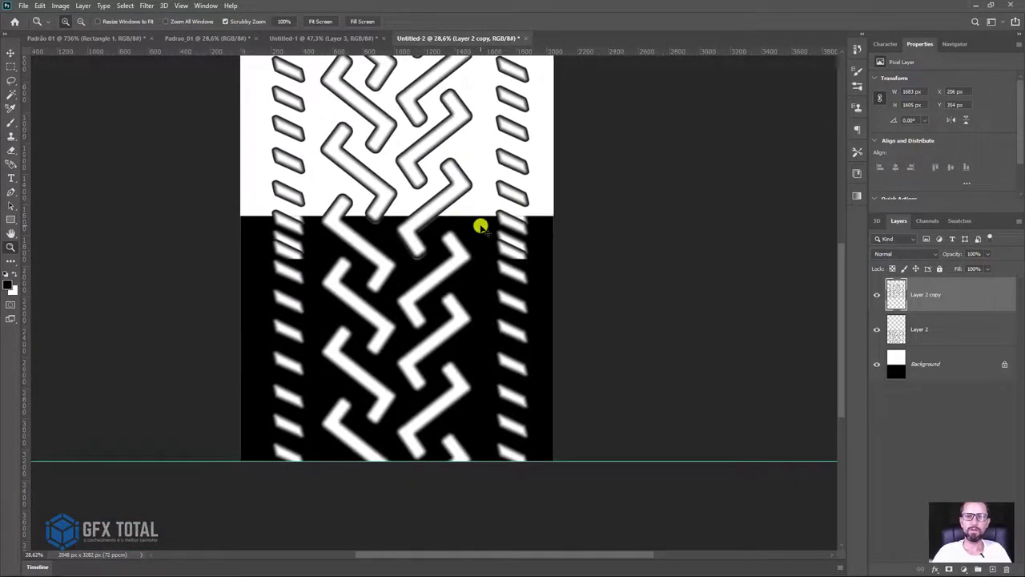
click(877, 296)
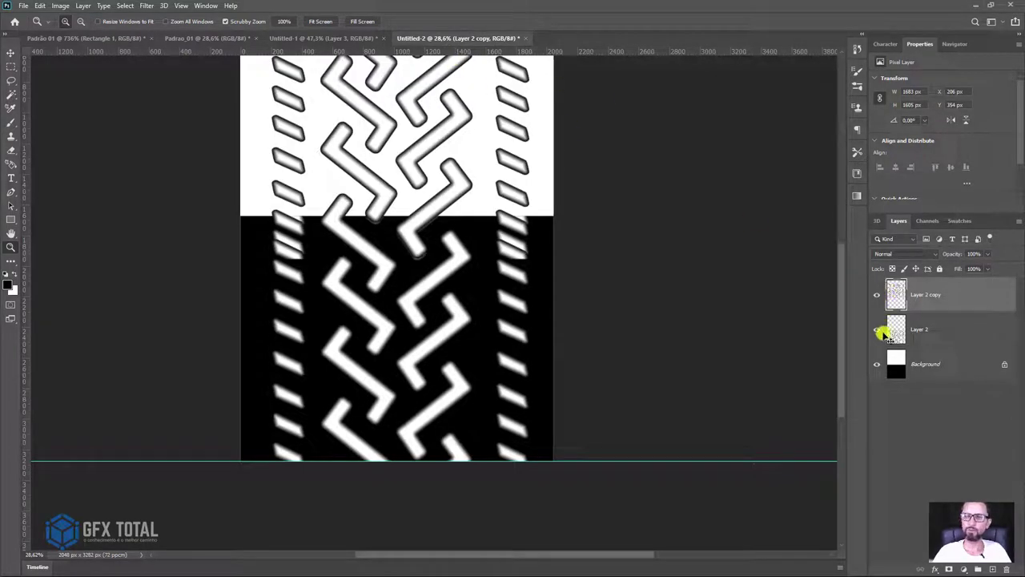
Step: Place a horizontal guide where the tread repeats and draw a trial selection
click(878, 329)
drag(496, 61, 465, 276)
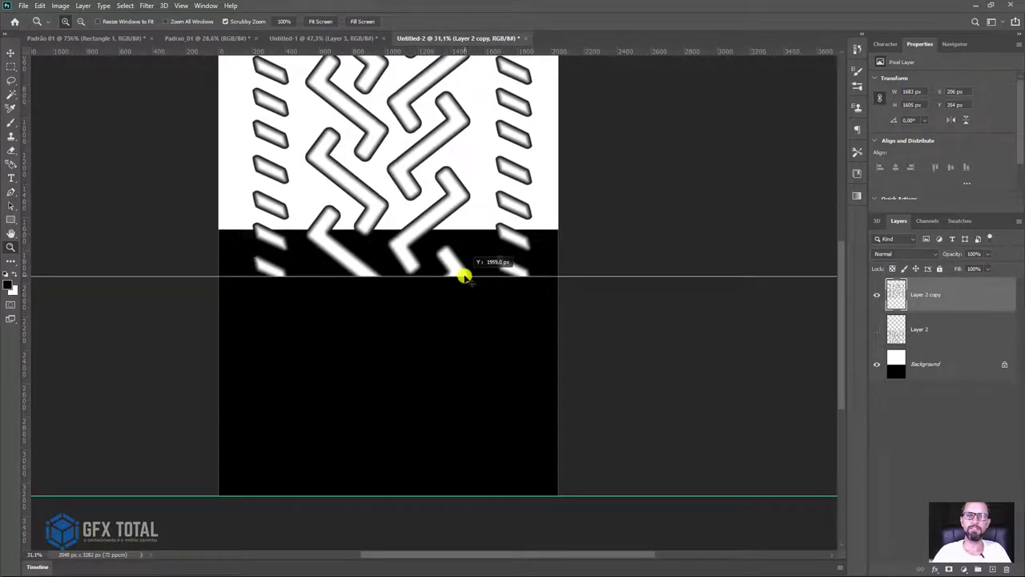
click(876, 329)
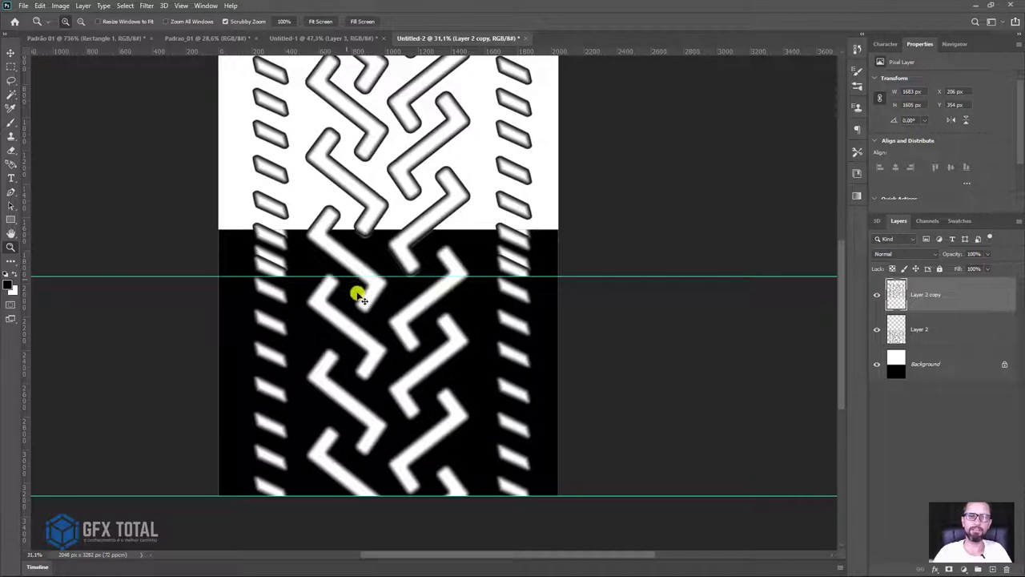
drag(358, 296, 356, 309)
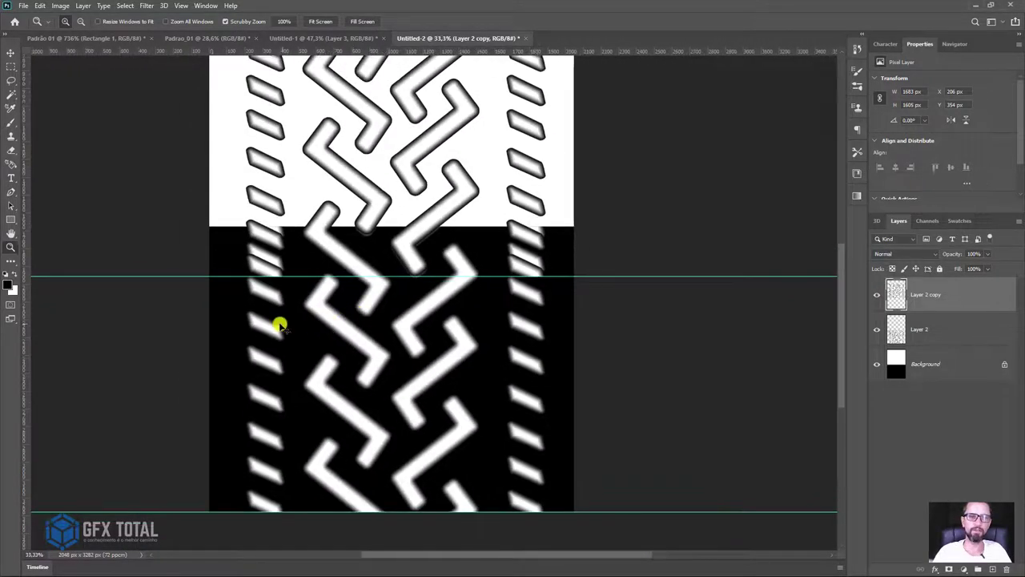
click(16, 66)
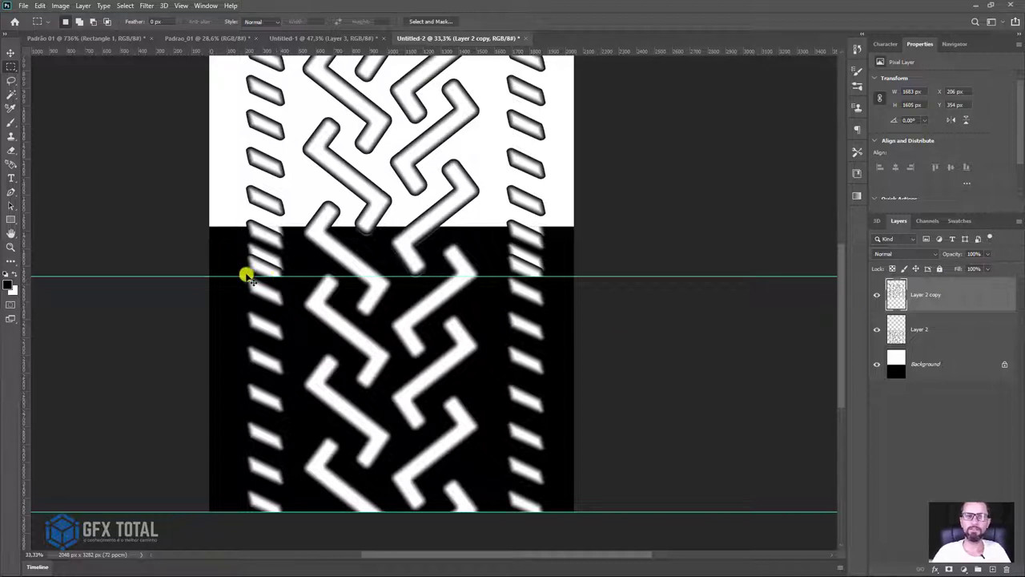
mouse_move(282, 276)
mouse_down()
mouse_move(293, 465)
mouse_move(224, 521)
mouse_up()
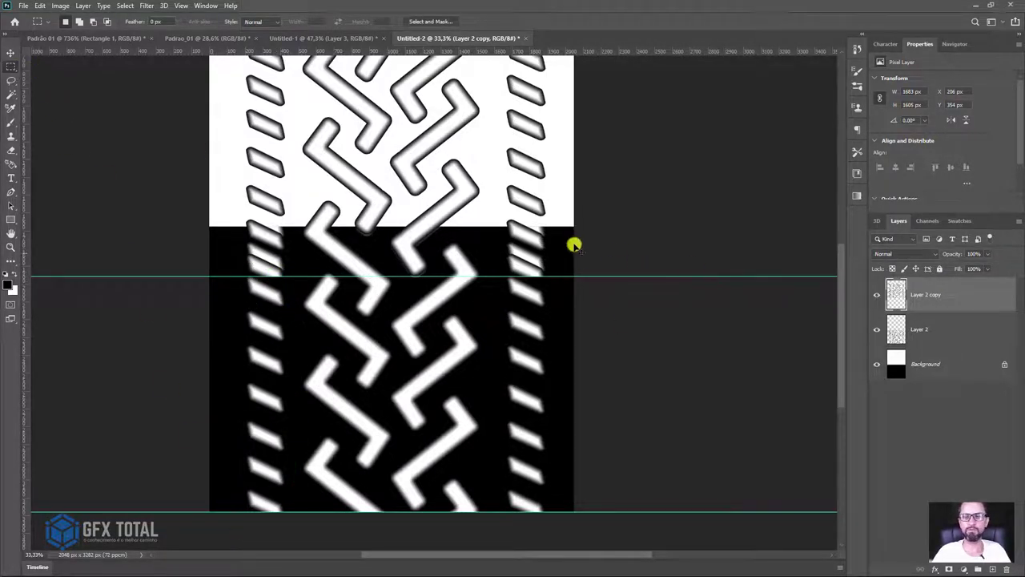
Step: Compare the layers up close and hide Layer 2 copy
key(z)
mouse_move(574, 245)
mouse_down()
mouse_move(441, 293)
mouse_move(418, 258)
mouse_up()
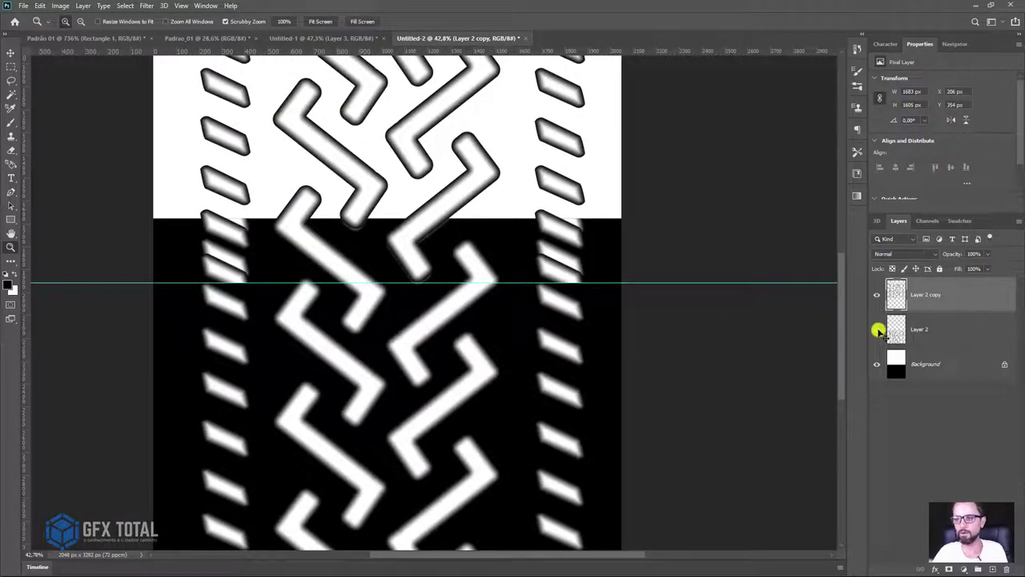
click(876, 329)
click(876, 295)
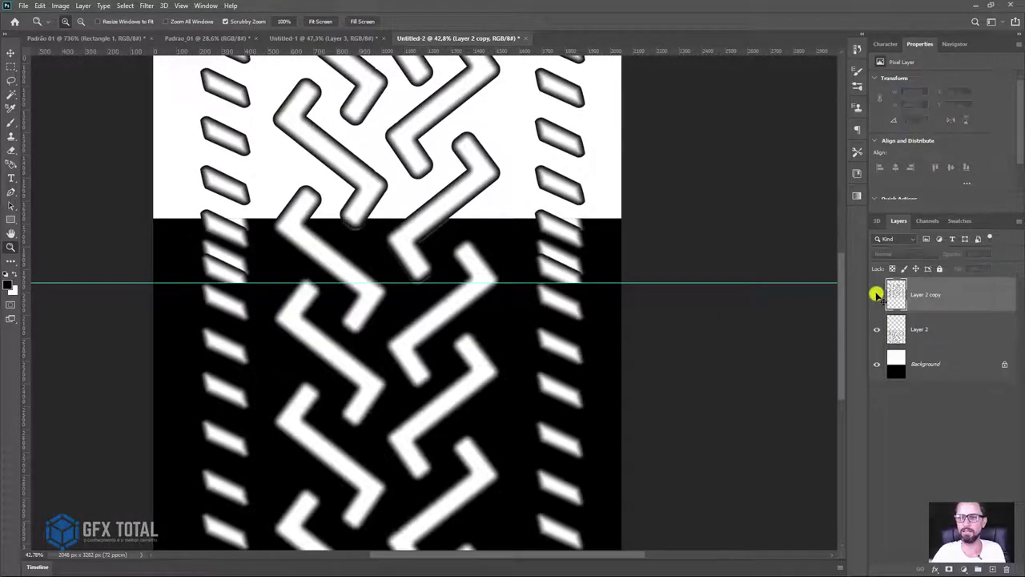
Step: Select the canvas from the guide down to the bottom with Layer 2 active
drag(749, 387, 720, 343)
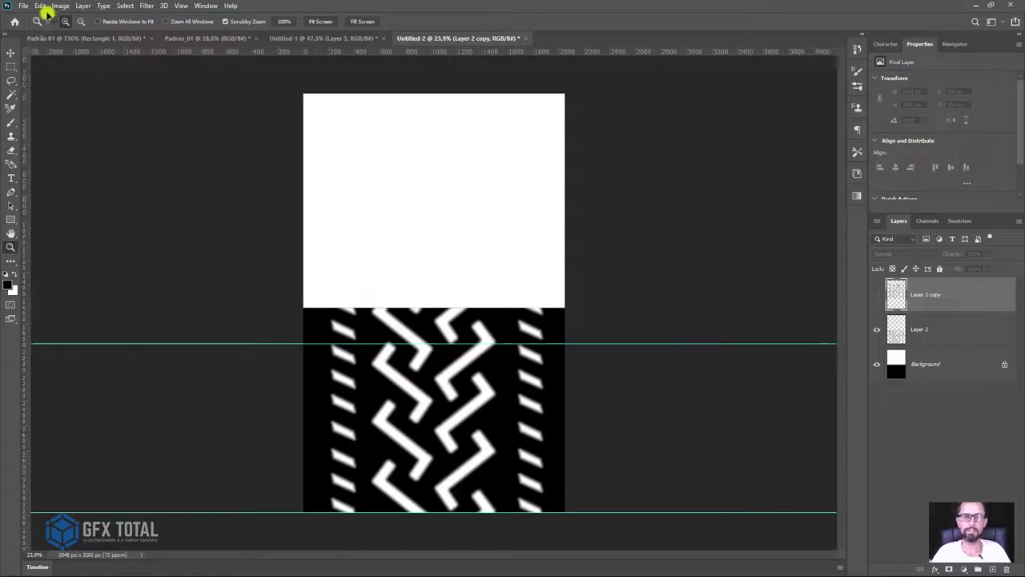
click(10, 67)
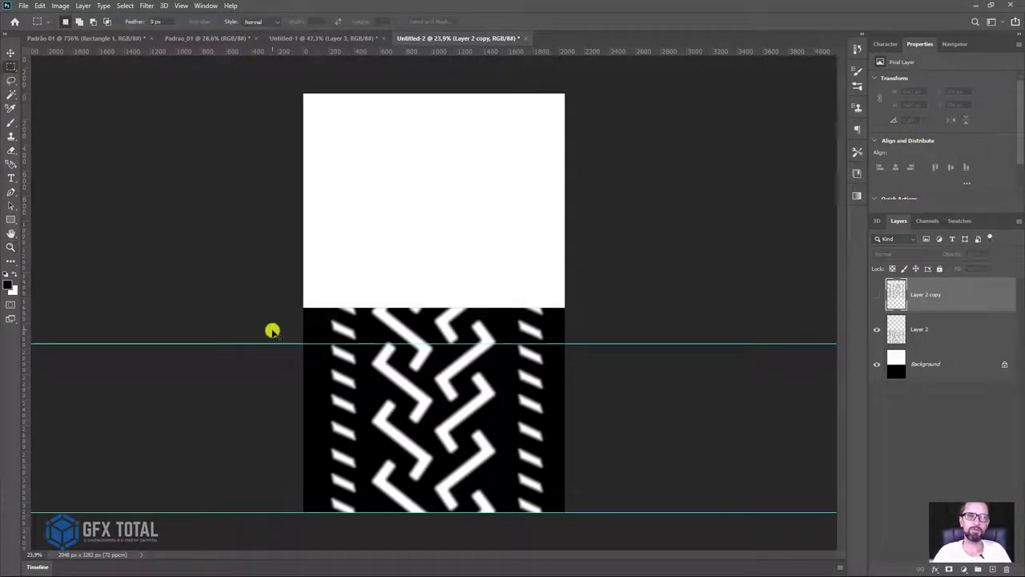
drag(302, 344, 622, 556)
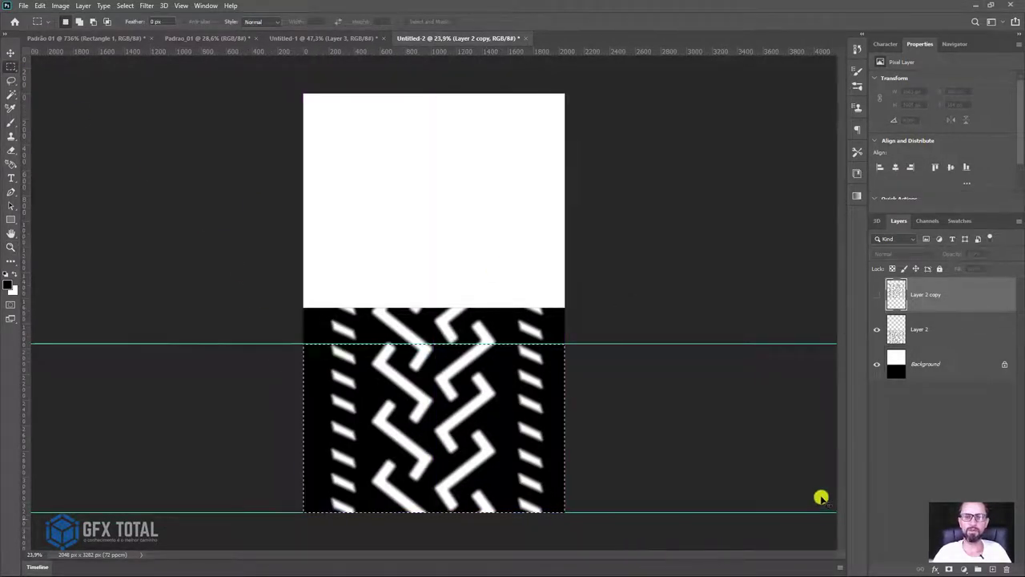
click(913, 322)
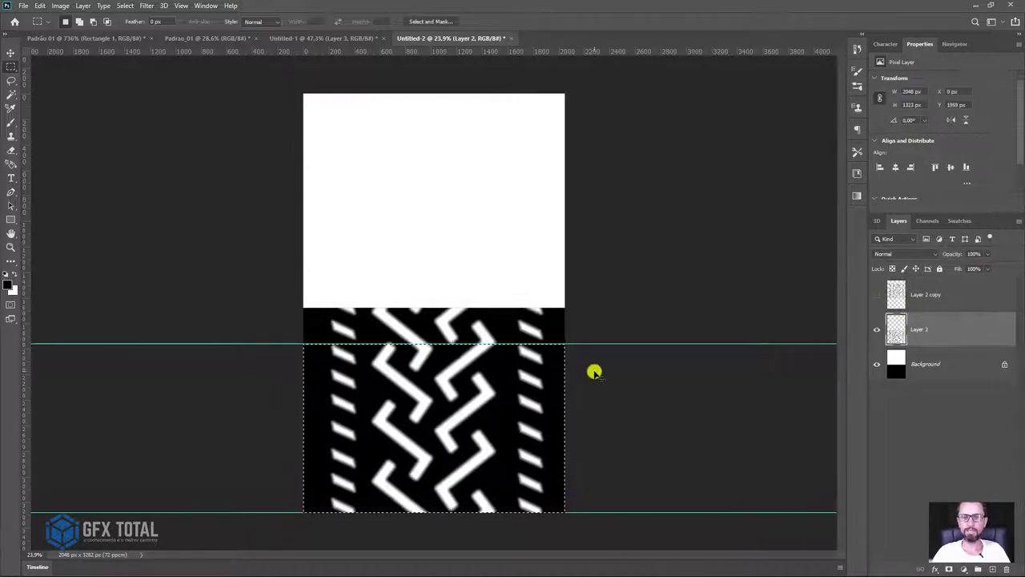
Step: Commit the crop to the 2048 x 1323 px tread tile, show Layer 2, and zoom in
key(c)
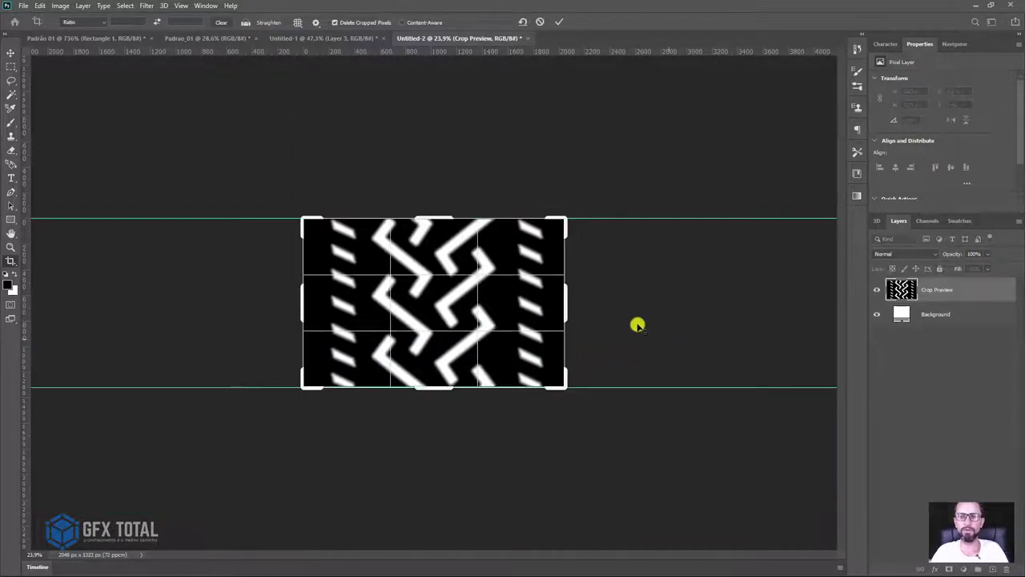
click(11, 53)
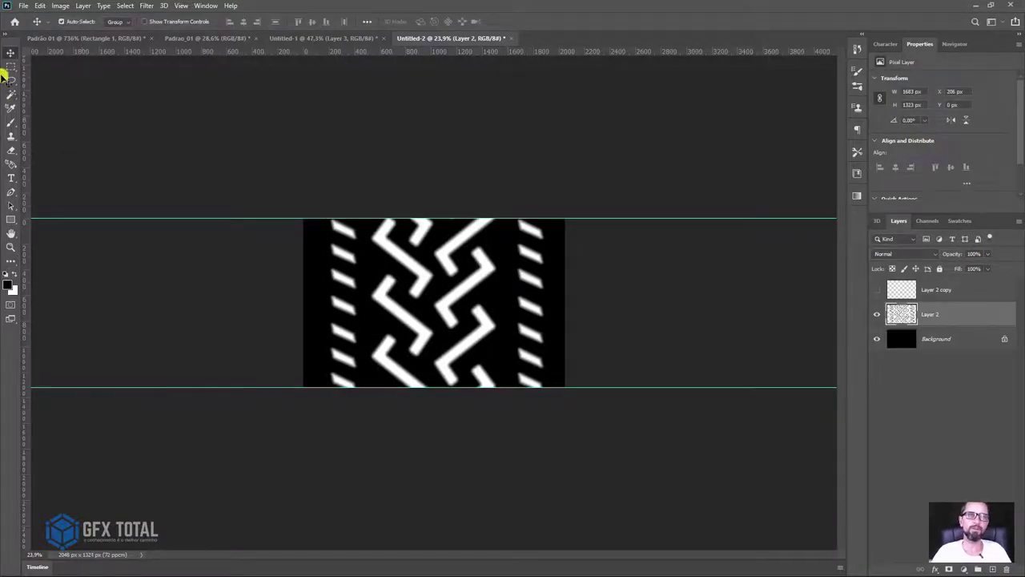
click(10, 66)
click(875, 313)
key(z)
drag(705, 297, 735, 408)
click(10, 53)
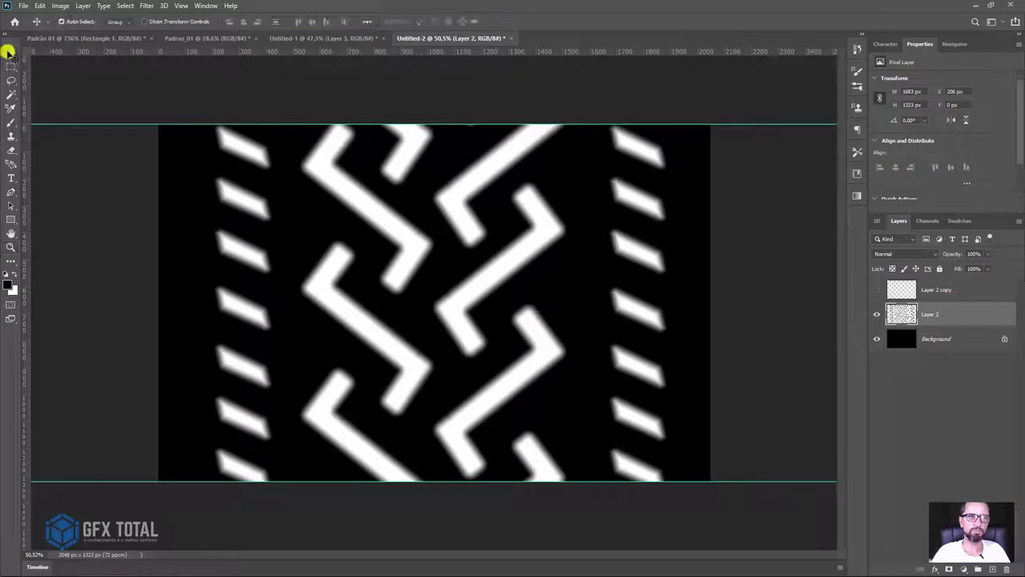
Step: Select both side stripe columns on Layer 2 and offset them vertically
drag(258, 206, 256, 188)
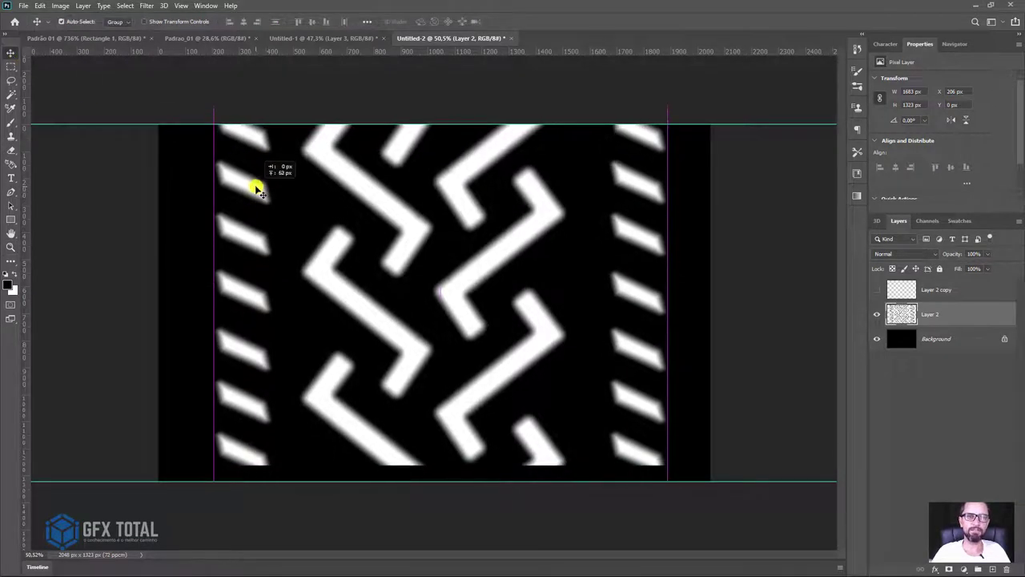
key(ctrl+z)
click(10, 66)
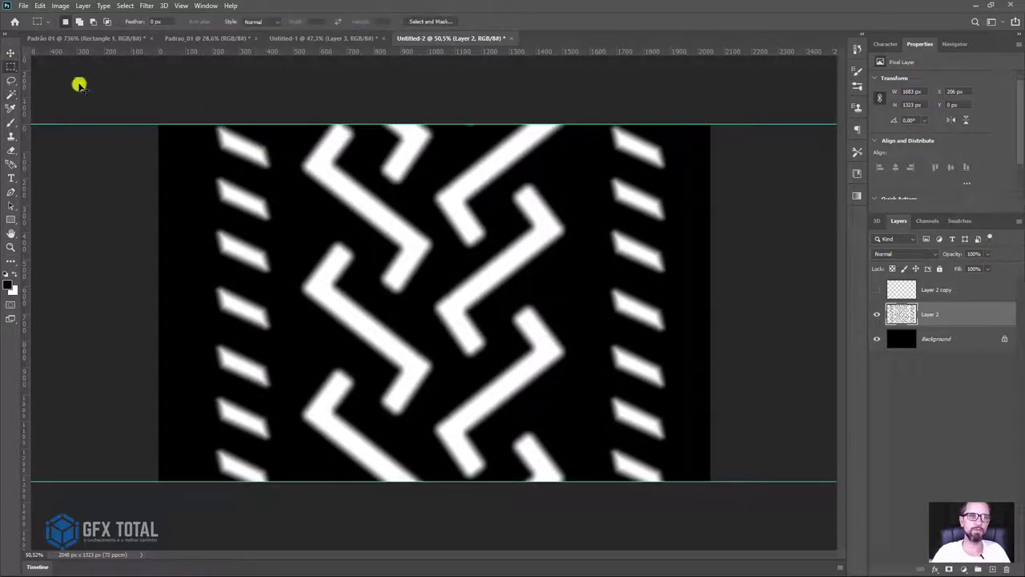
drag(183, 125, 285, 490)
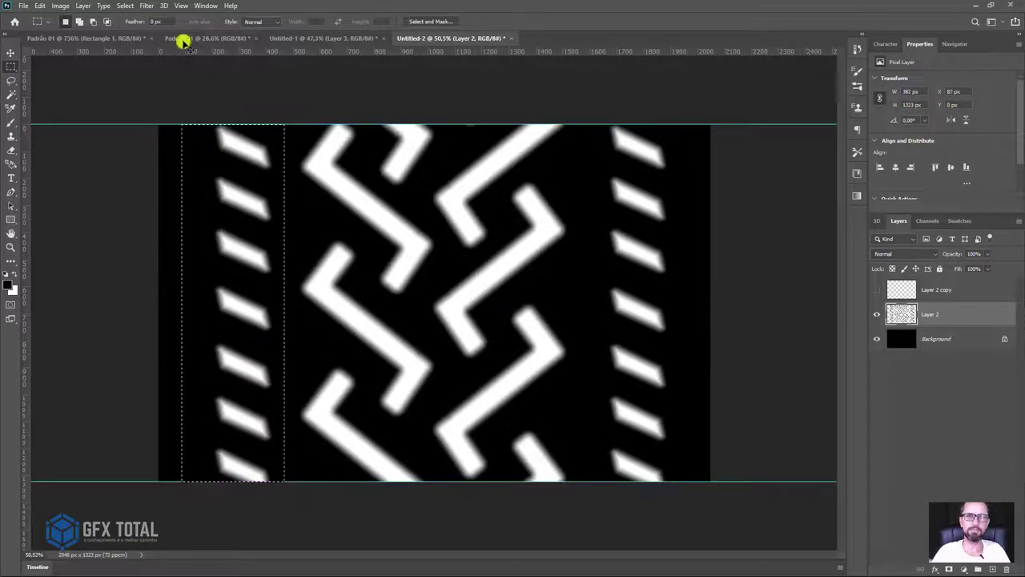
shift+drag(733, 113, 602, 521)
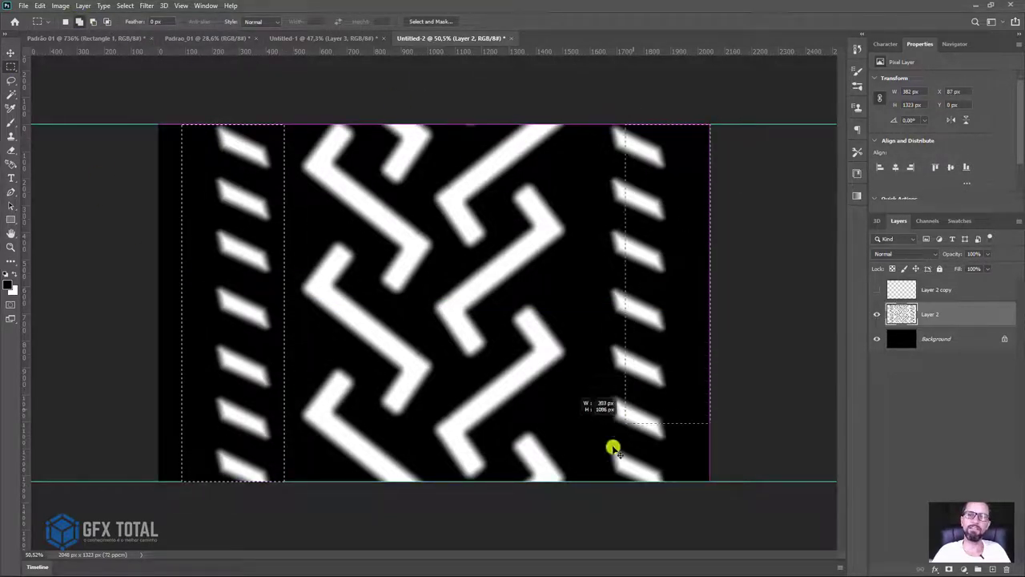
key(v)
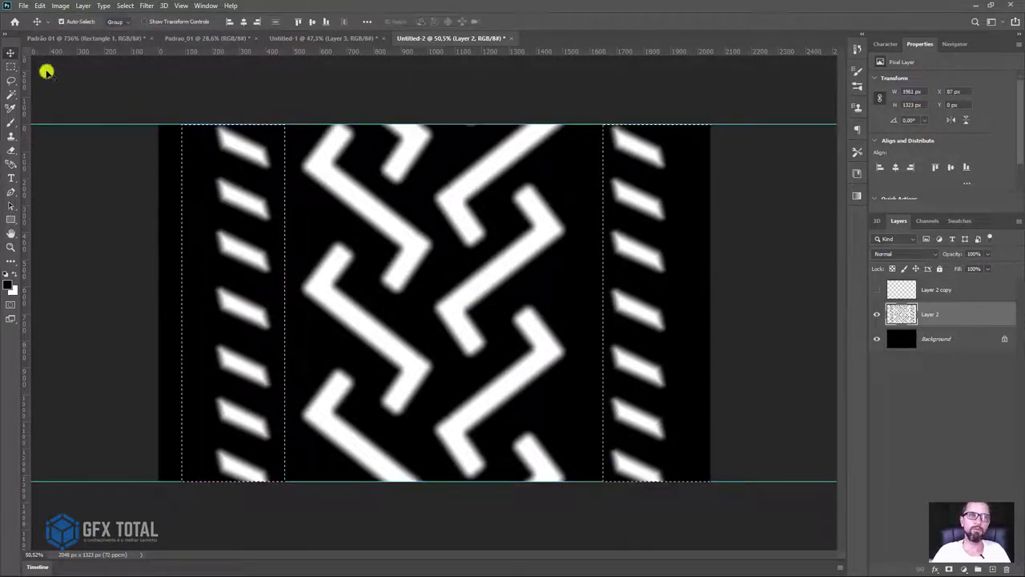
mouse_move(240, 189)
mouse_down()
mouse_move(242, 158)
mouse_move(255, 207)
mouse_up()
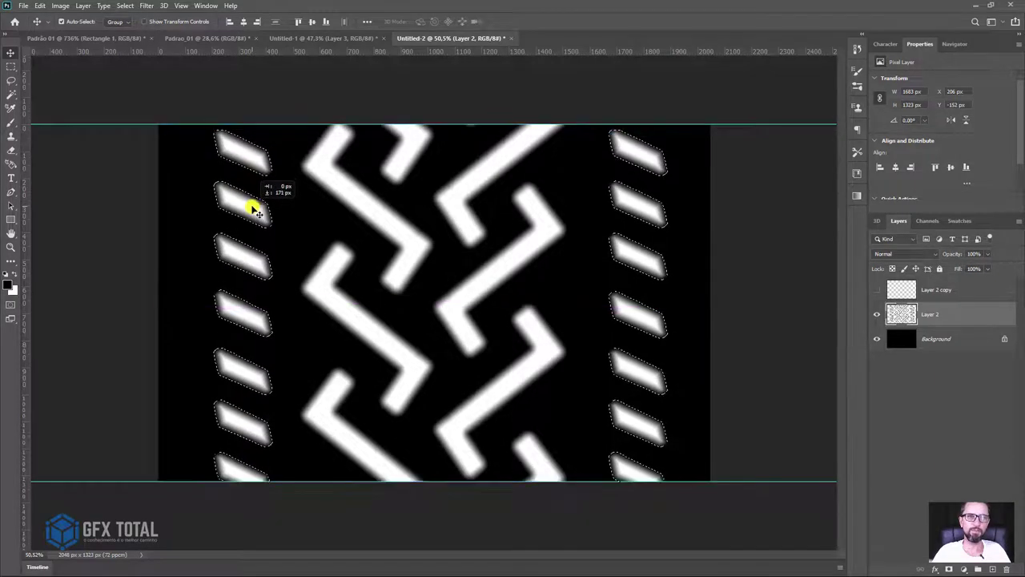
drag(255, 207, 235, 187)
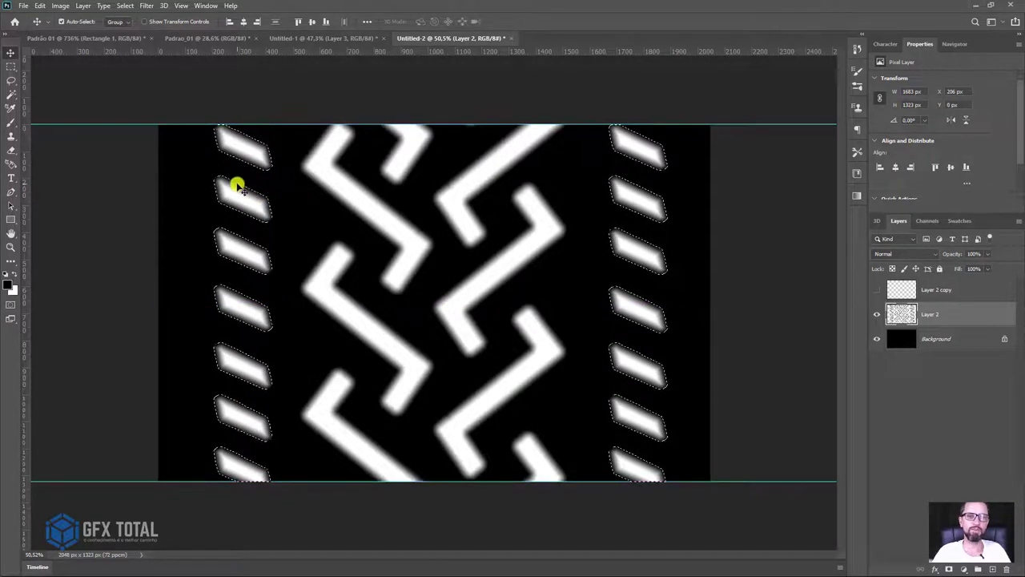
key(ctrl+d)
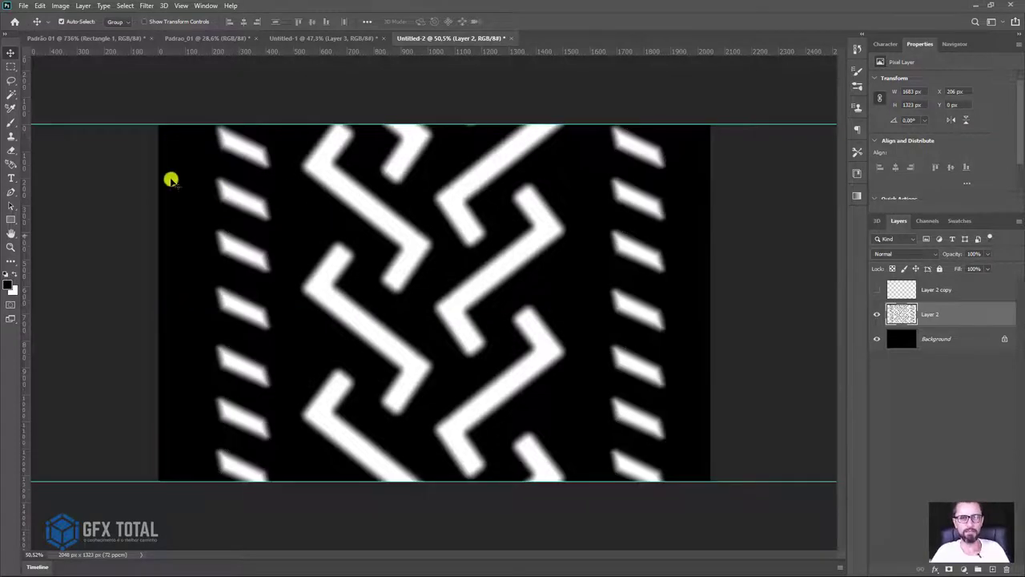
Step: Select the bottom stripes on both edges, with the black Background layer hidden
click(10, 69)
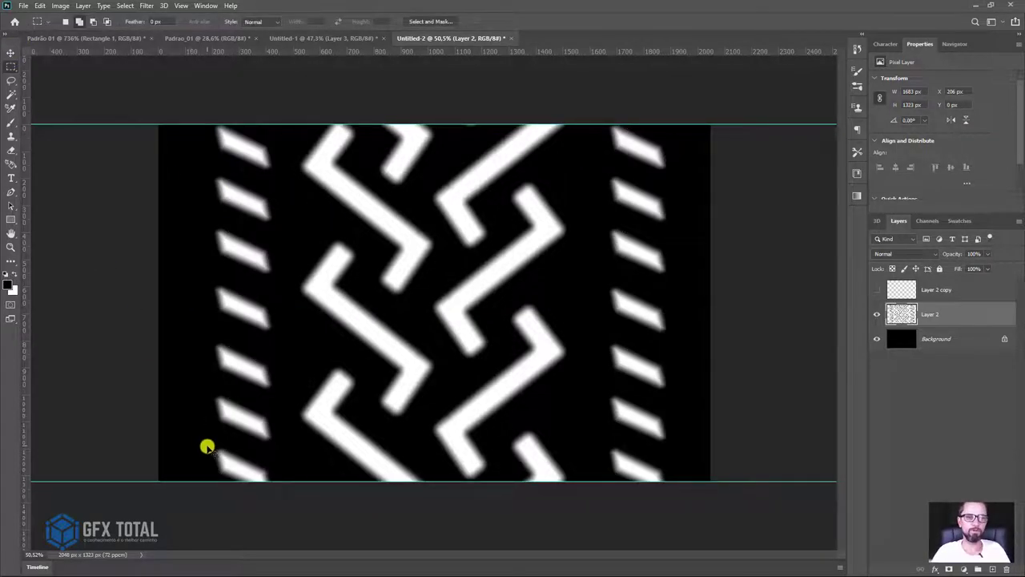
drag(206, 446, 289, 505)
click(876, 339)
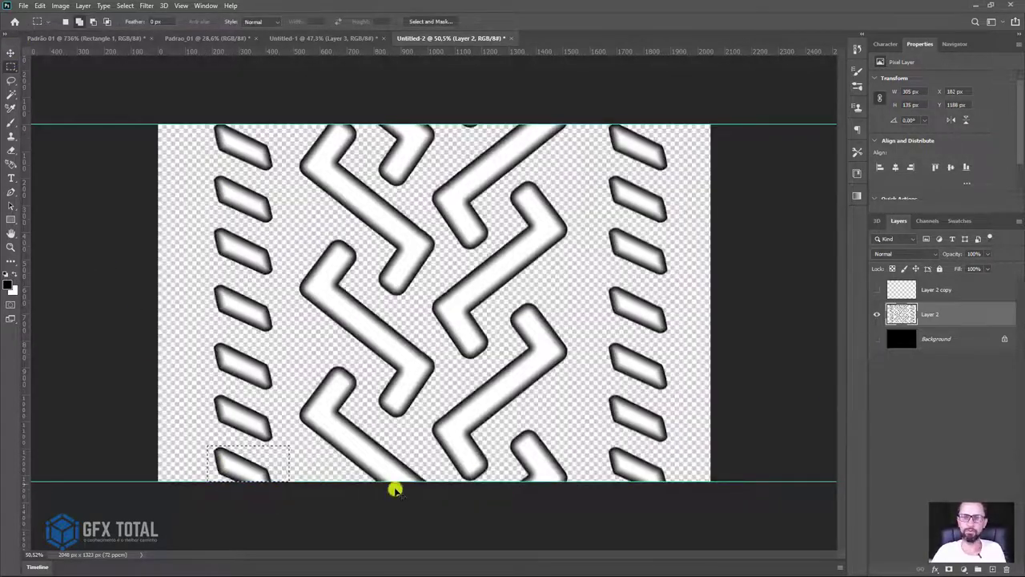
shift+drag(703, 498, 600, 447)
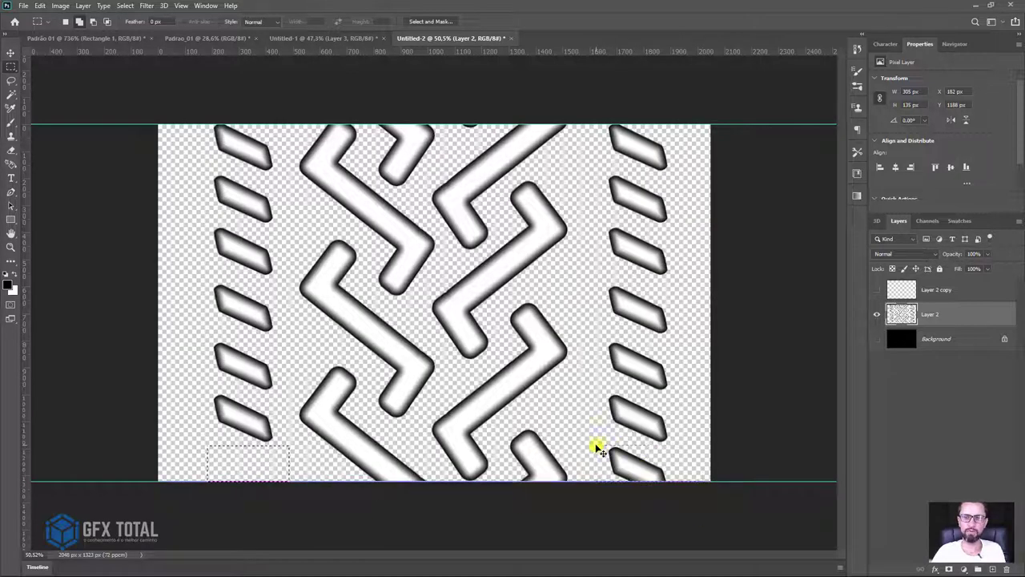
mouse_move(594, 394)
shift+mouse_down()
mouse_move(676, 449)
mouse_move(595, 393)
shift+mouse_up()
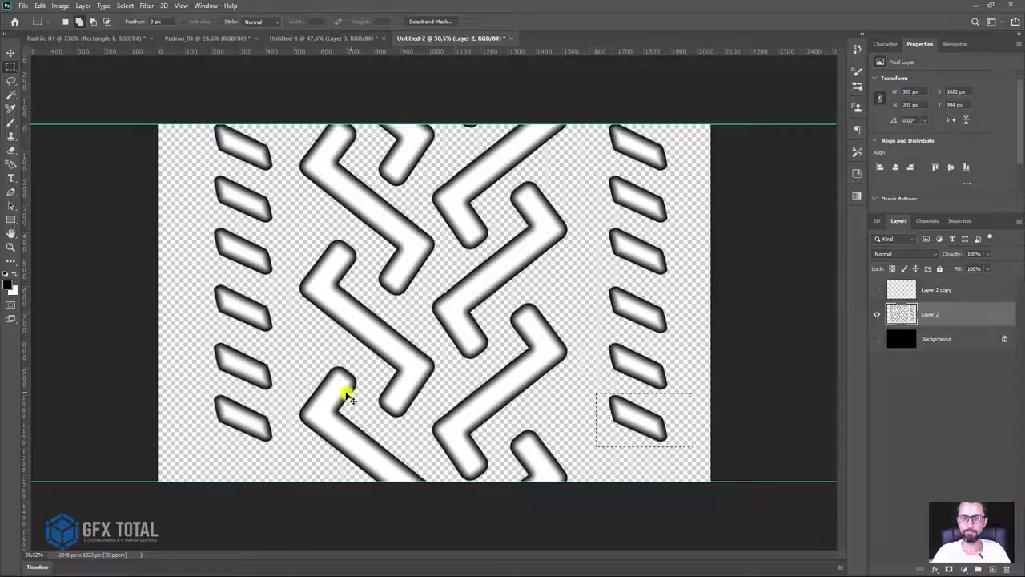
shift+drag(282, 455, 203, 393)
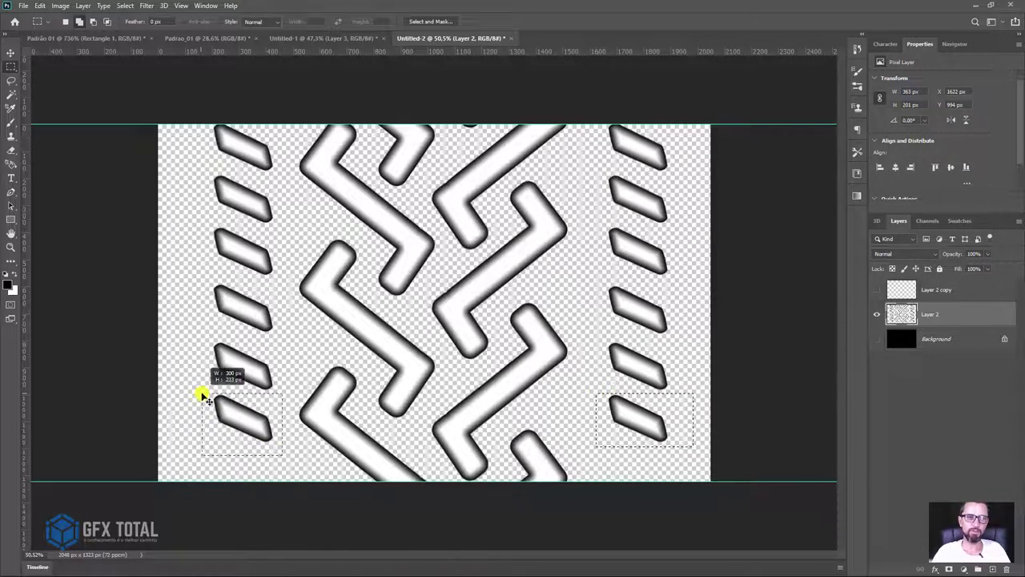
Step: Copy the selected stripes to Layer 3 and move the row down to the bottom edge
key(ctrl+j)
key(ctrl+t)
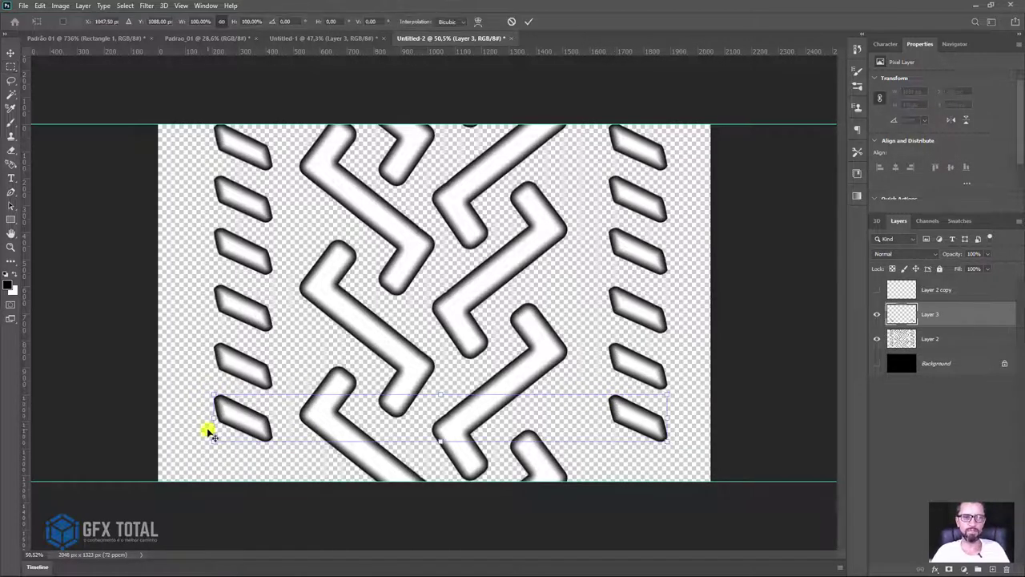
drag(251, 433, 251, 466)
key(Return)
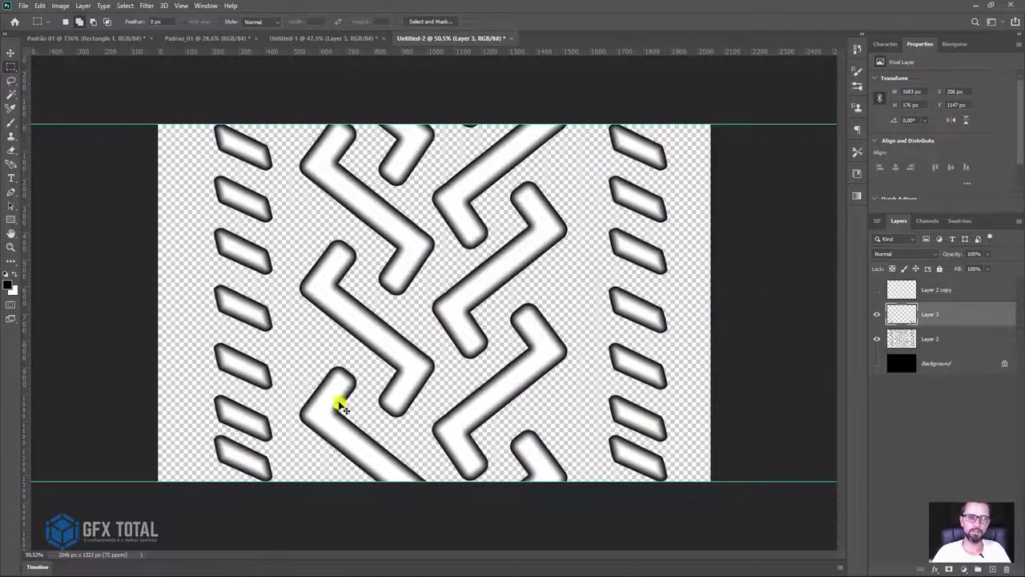
Step: Zoom in and lasso a lower stripe in the left column
key(z)
scroll(341, 405, up, 2)
scroll(328, 389, down, 1)
scroll(323, 382, up, 2)
scroll(327, 449, up, 1)
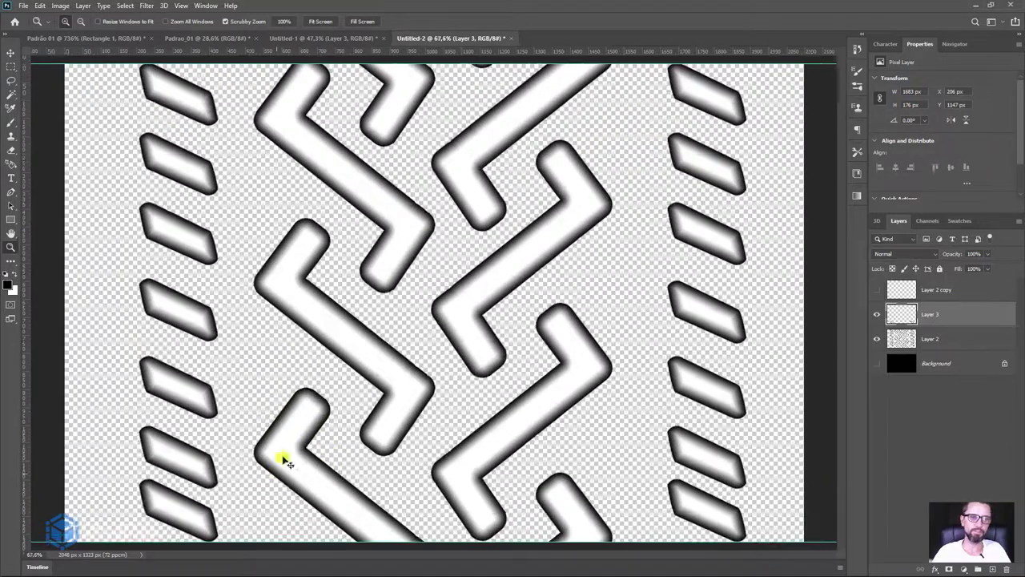
scroll(222, 428, up, 1)
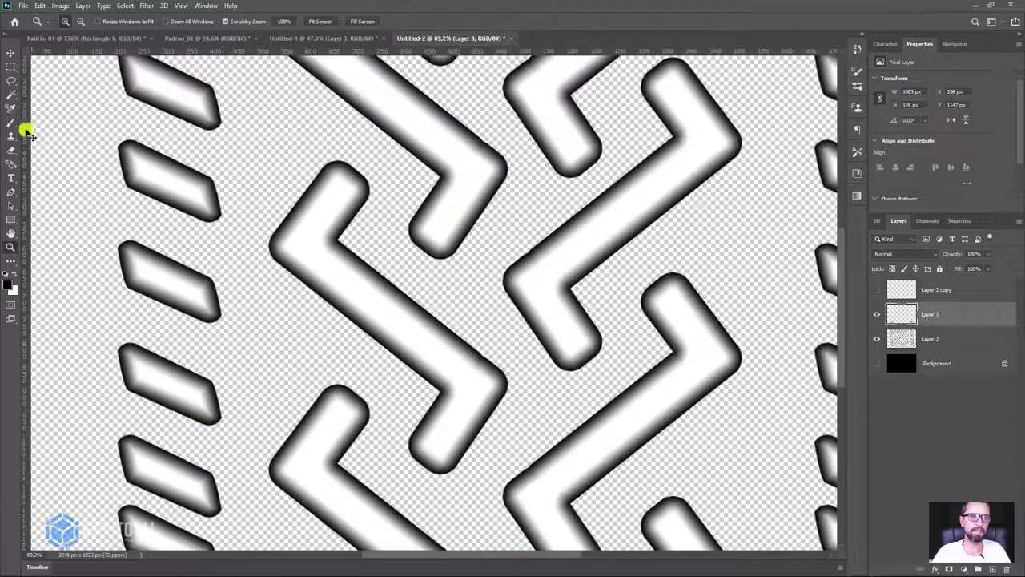
click(10, 80)
drag(179, 377, 245, 263)
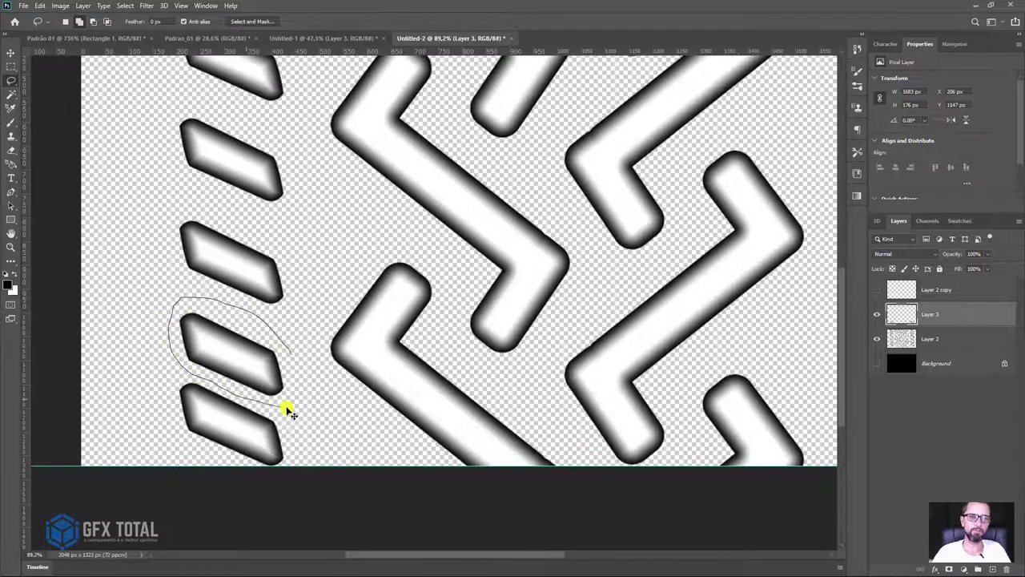
drag(287, 409, 291, 354)
Step: Nudge the lassoed stripe on Layer 2 to Y 974 px, then zoom back out
click(933, 338)
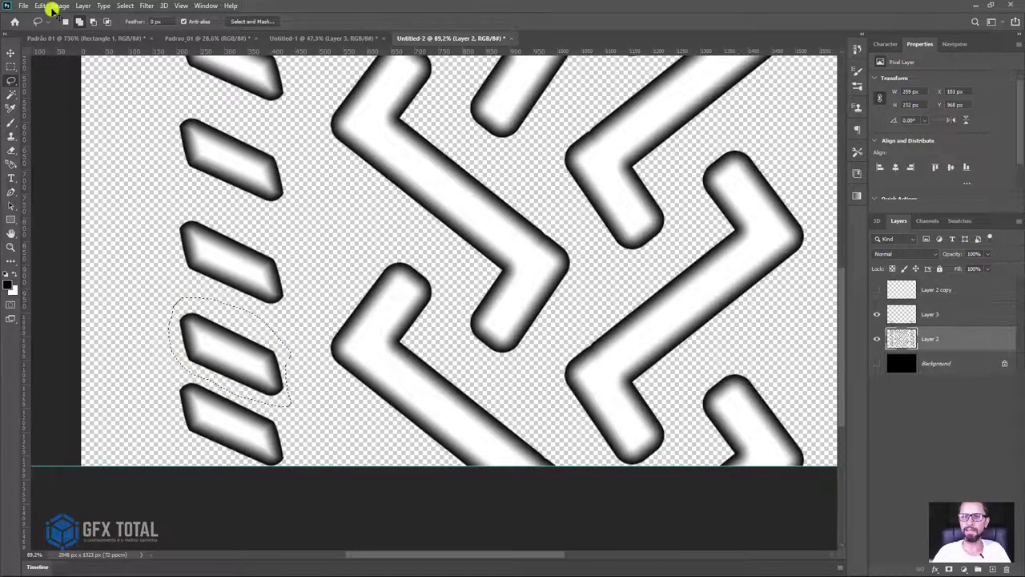
click(11, 52)
click(242, 357)
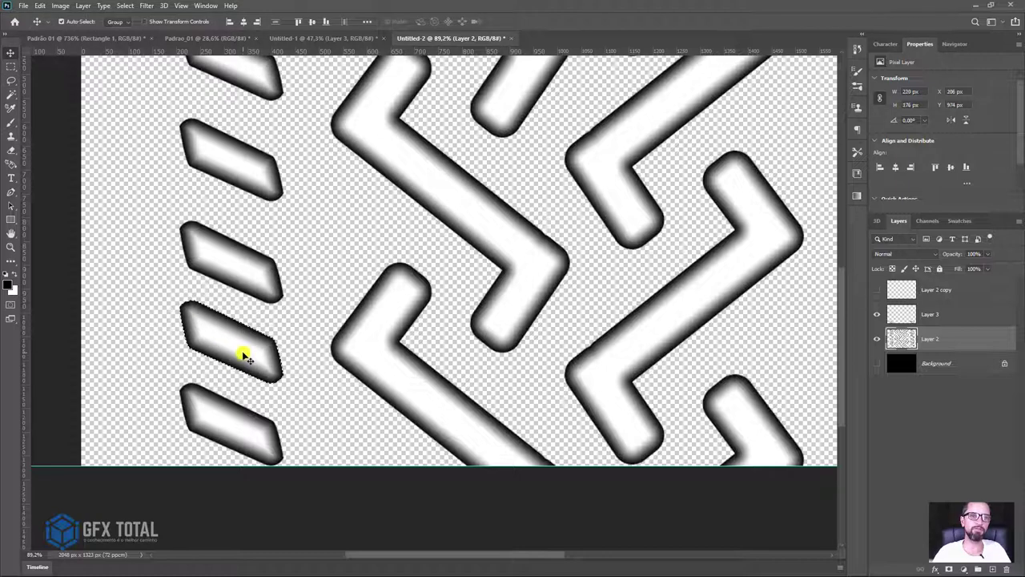
key(z)
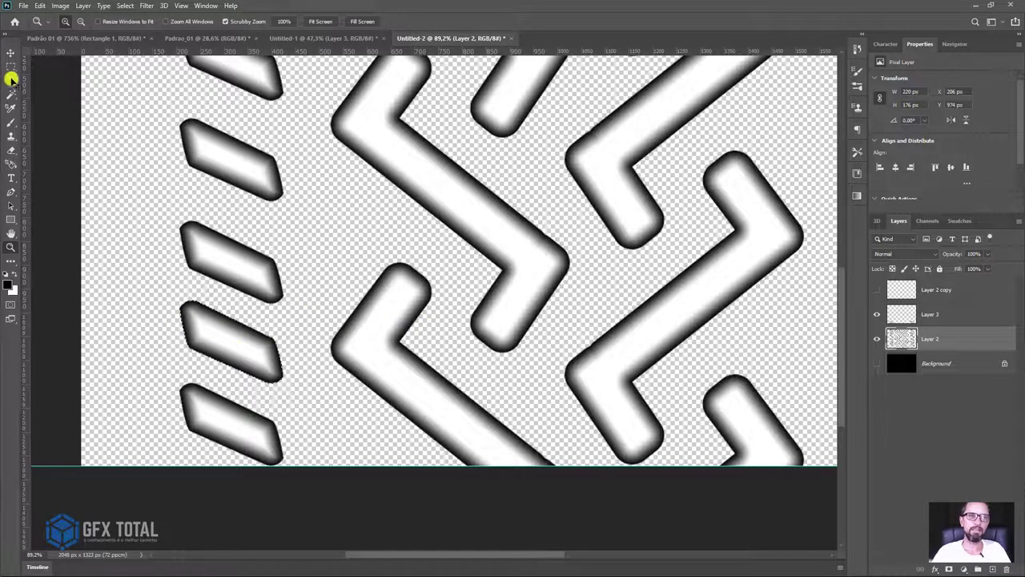
drag(442, 332, 416, 295)
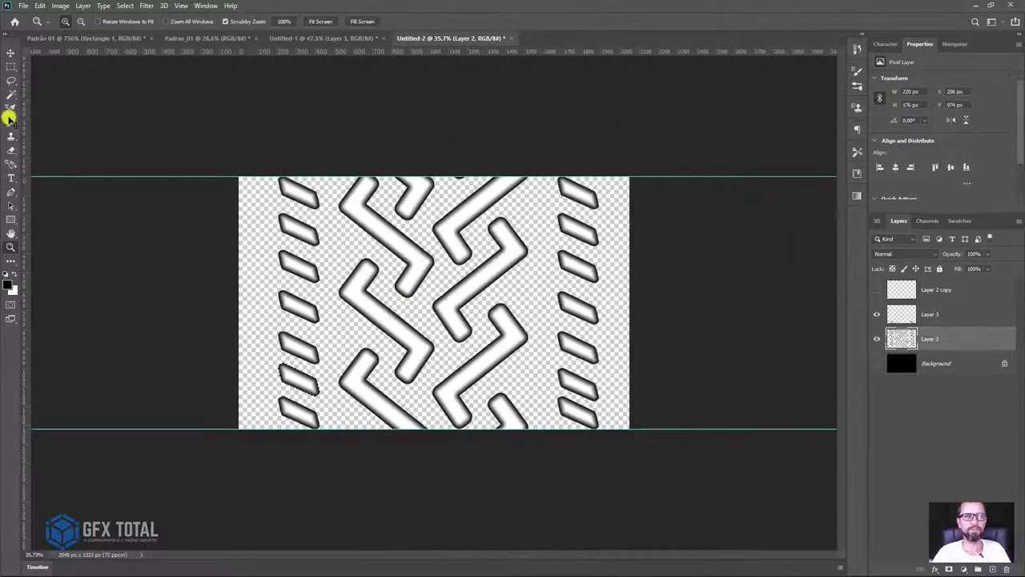
Step: Delete the extra slashes from the left and right stripe columns
click(10, 66)
drag(240, 177, 328, 404)
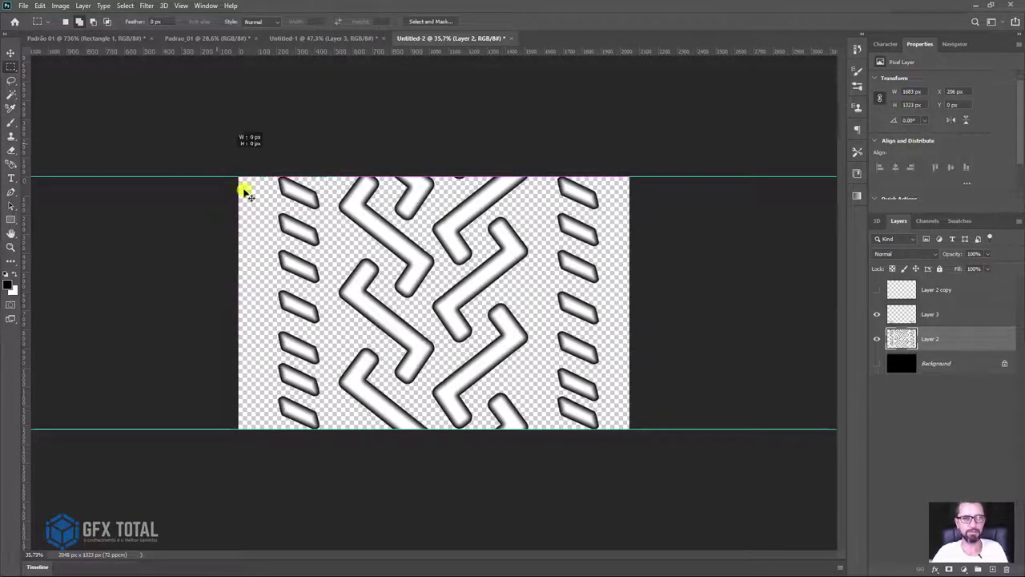
key(Delete)
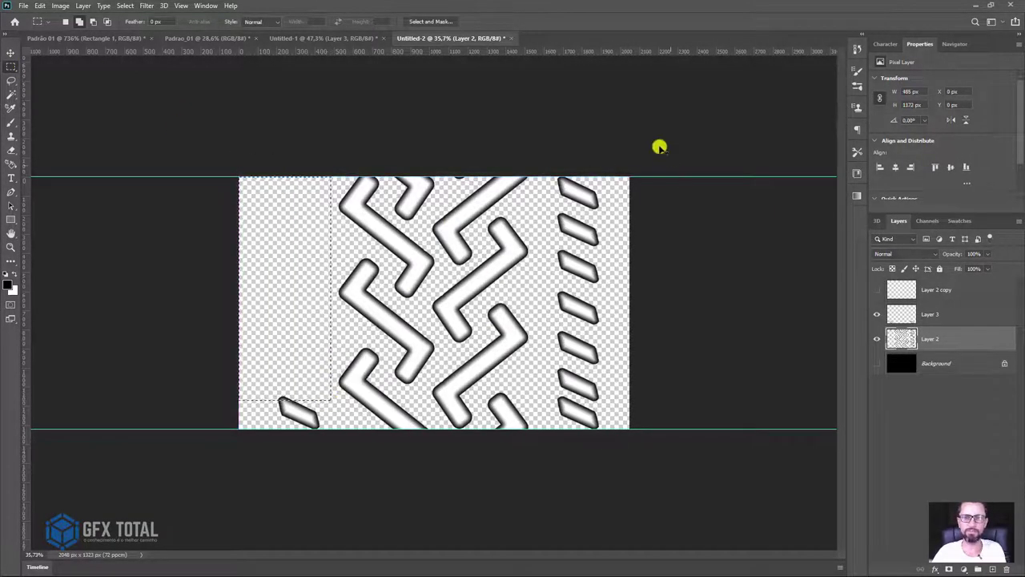
mouse_move(628, 177)
mouse_down()
mouse_move(567, 427)
mouse_move(550, 448)
mouse_up()
key(Delete)
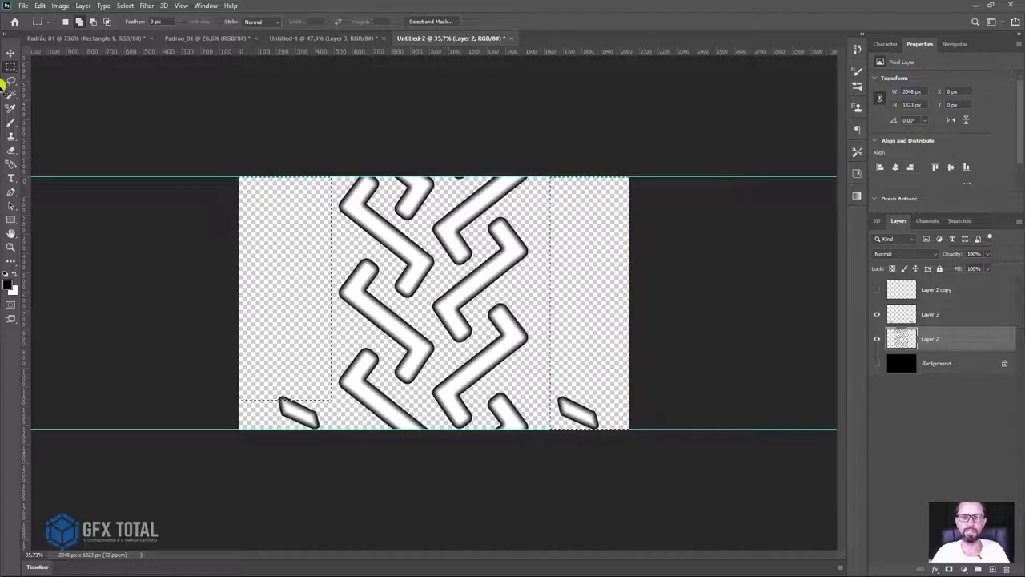
Step: Clear the selection and make Layer 3 with the small side slashes active
click(10, 51)
key(ctrl+d)
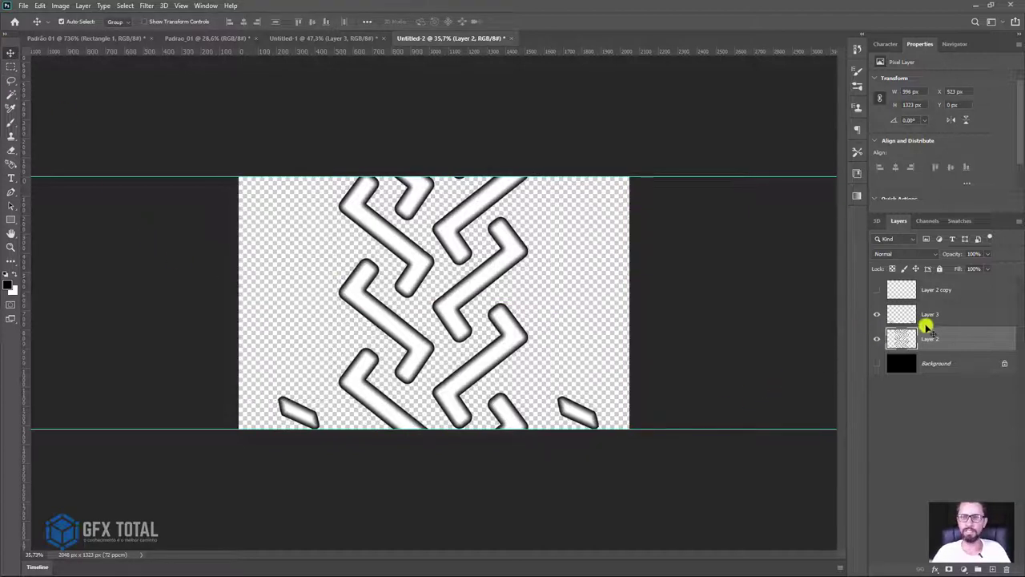
click(937, 319)
Step: Duplicate Layer 3 and nudge the copied slashes upward
key(ctrl+j)
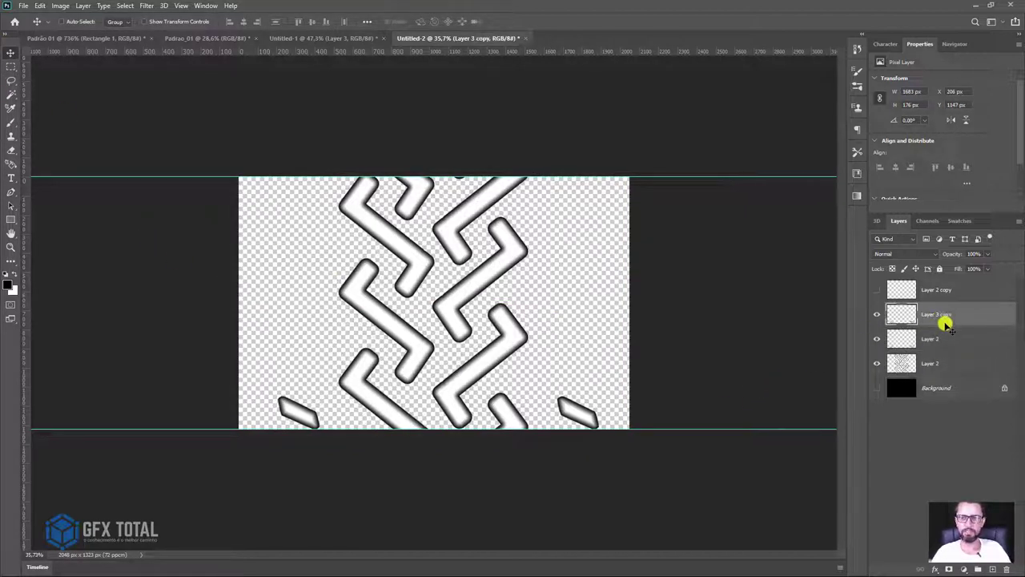
key(ctrl+t)
key(alt+space)
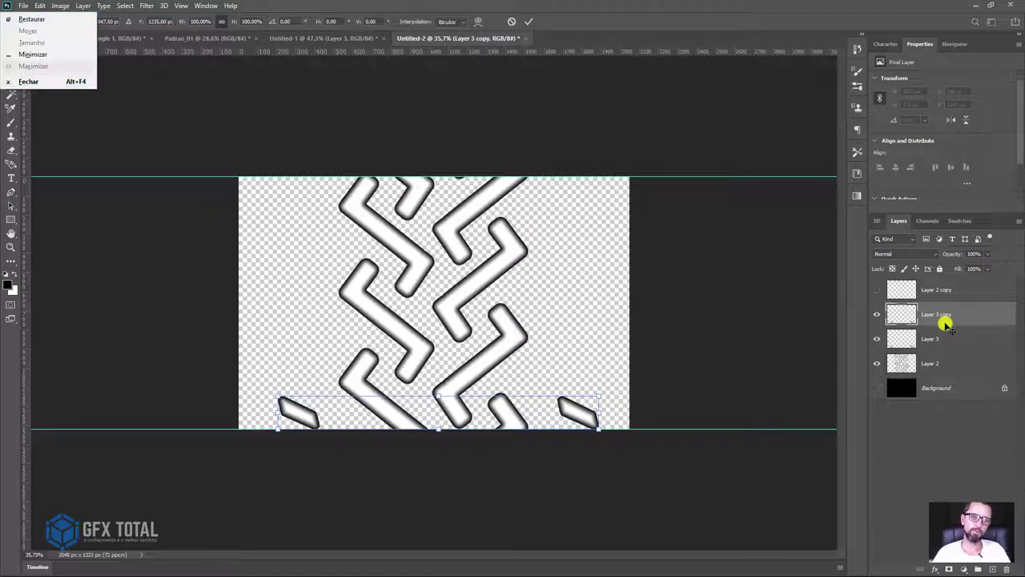
key(Escape)
key(alt+space)
key(Escape)
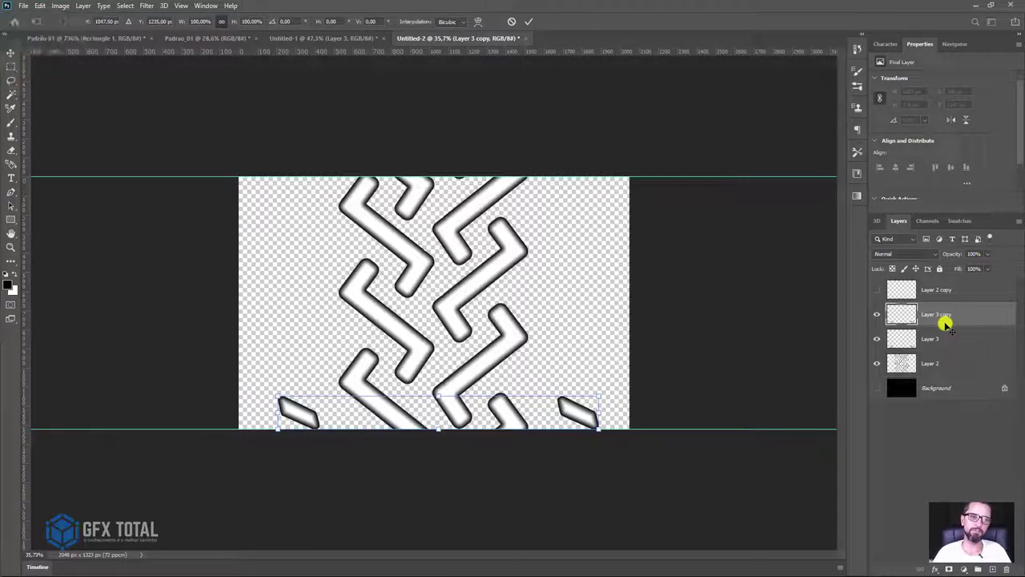
key(shift+Up)
key(shift+Up)
key(shift+Up)
key(shift+Up)
key(shift+Up)
key(shift+Up)
key(shift+Up)
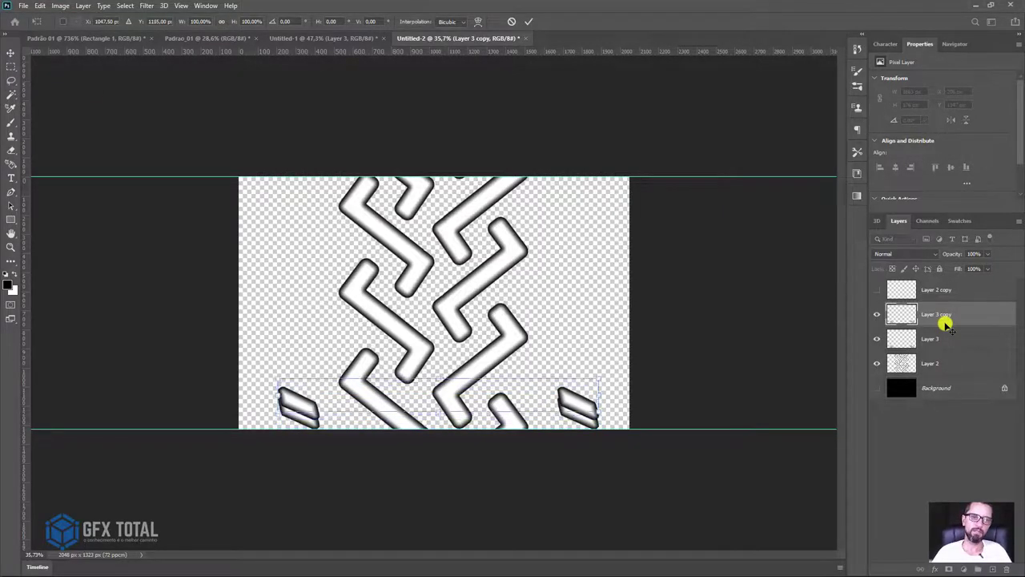
key(shift+Up)
key(shift+Up)
key(shift+Up)
key(shift+Up)
key(shift+Up)
key(shift+Up)
key(shift+Up)
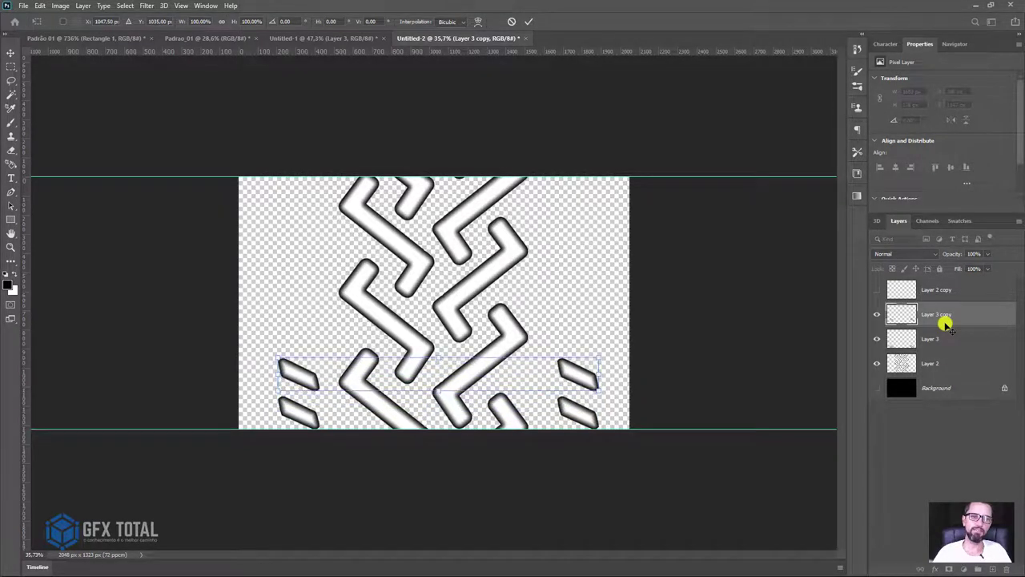
key(Return)
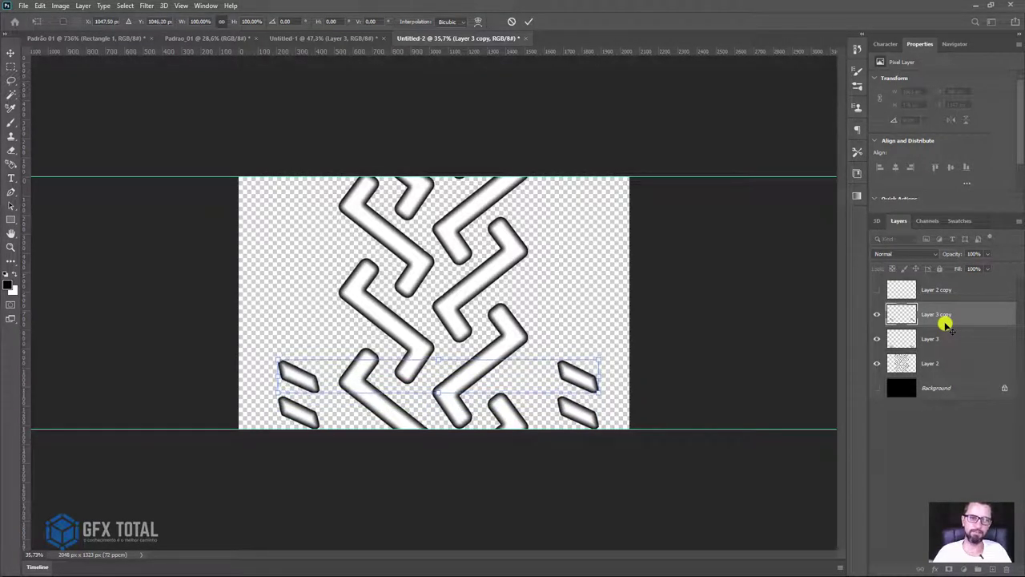
Step: Repeat shifted copies up to Layer 3 copy 6, show the black Background, and select all
key(ctrl+j)
key(ctrl+shift+alt+t)
key(ctrl+shift+alt+t)
key(ctrl+shift+alt+t)
key(ctrl+shift+alt+t)
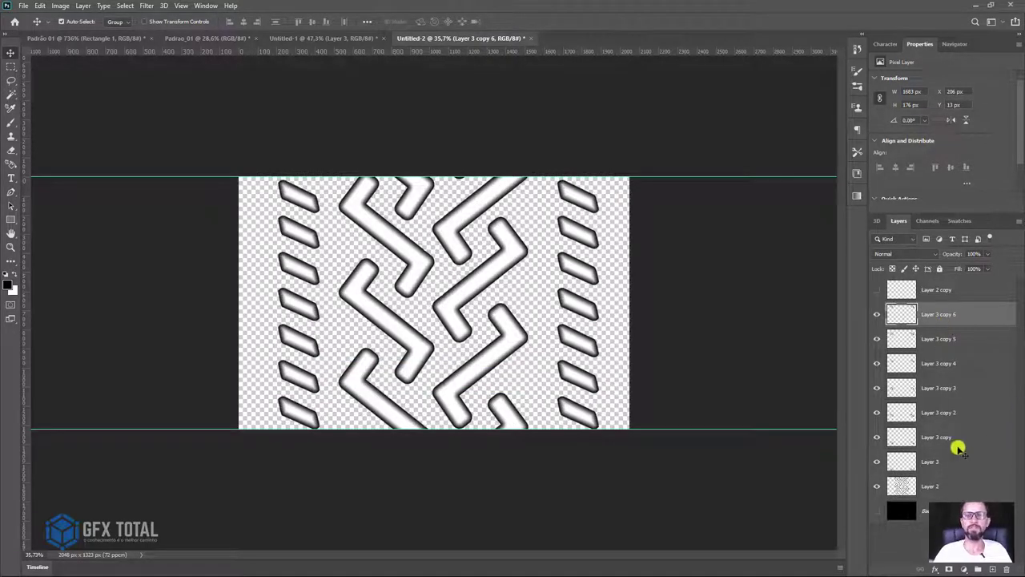
click(880, 508)
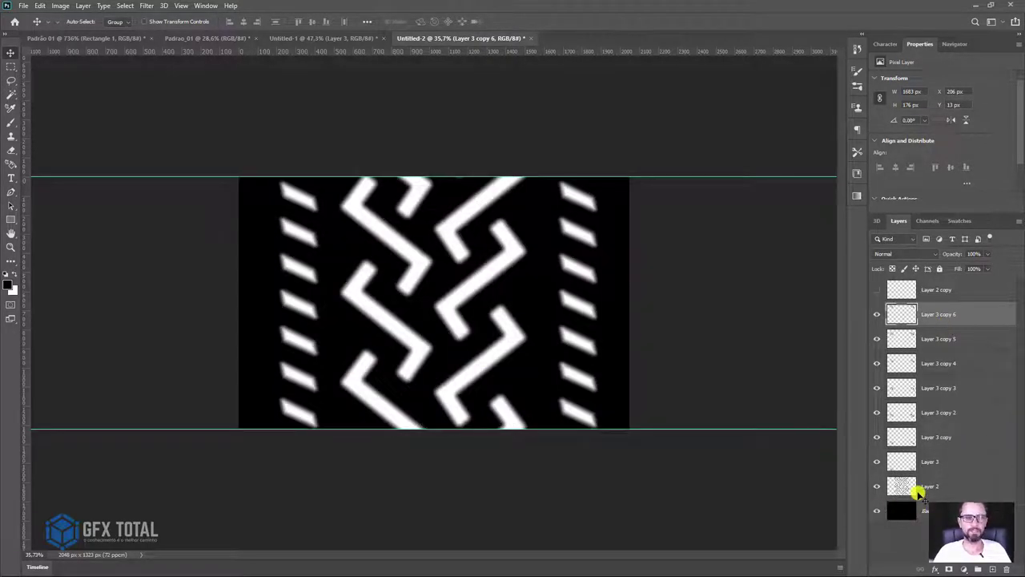
key(ctrl+a)
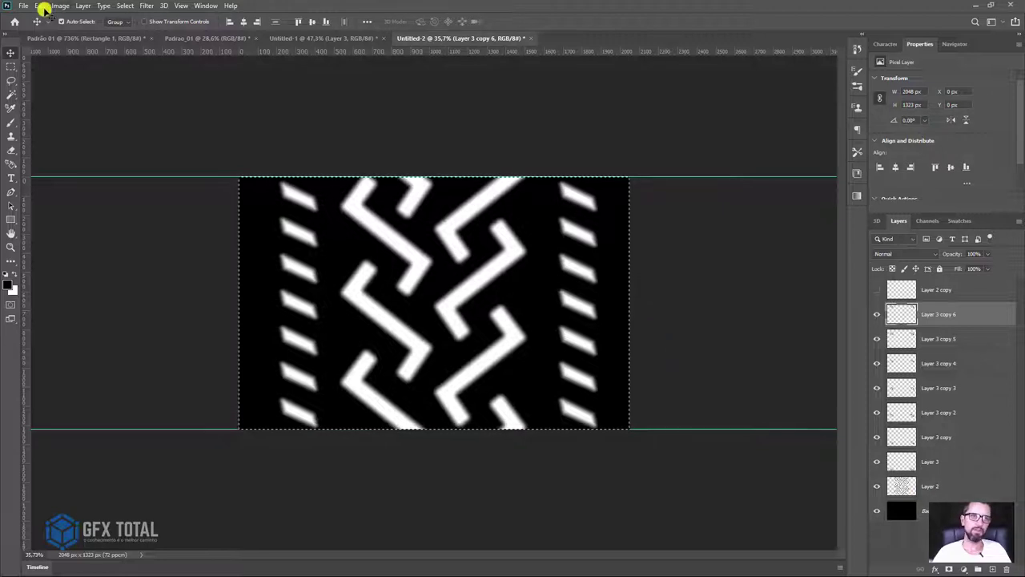
Step: Define the tread tile as pattern 'padrao_04' and return to the Padrão 01 mockup
click(39, 5)
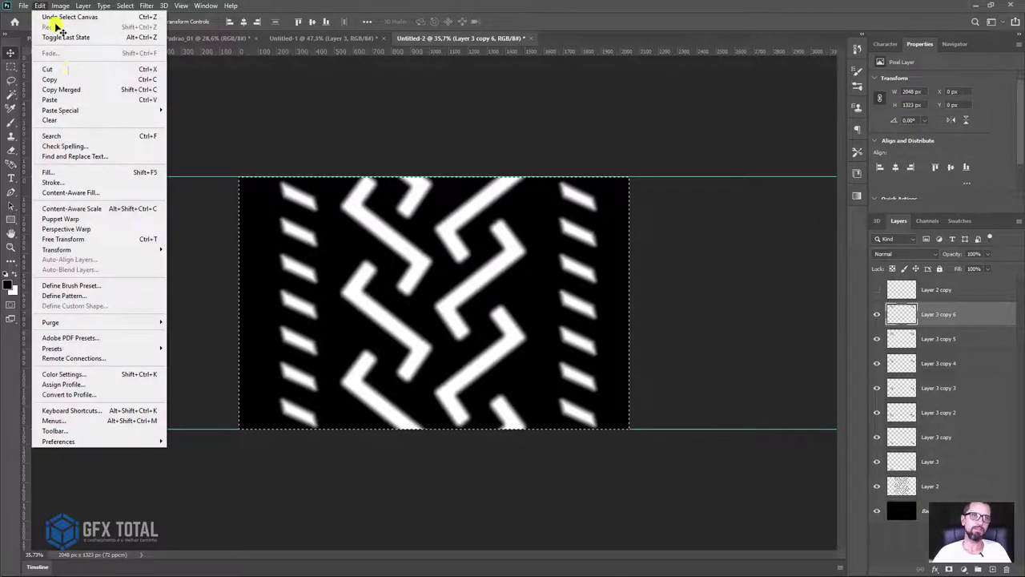
click(83, 295)
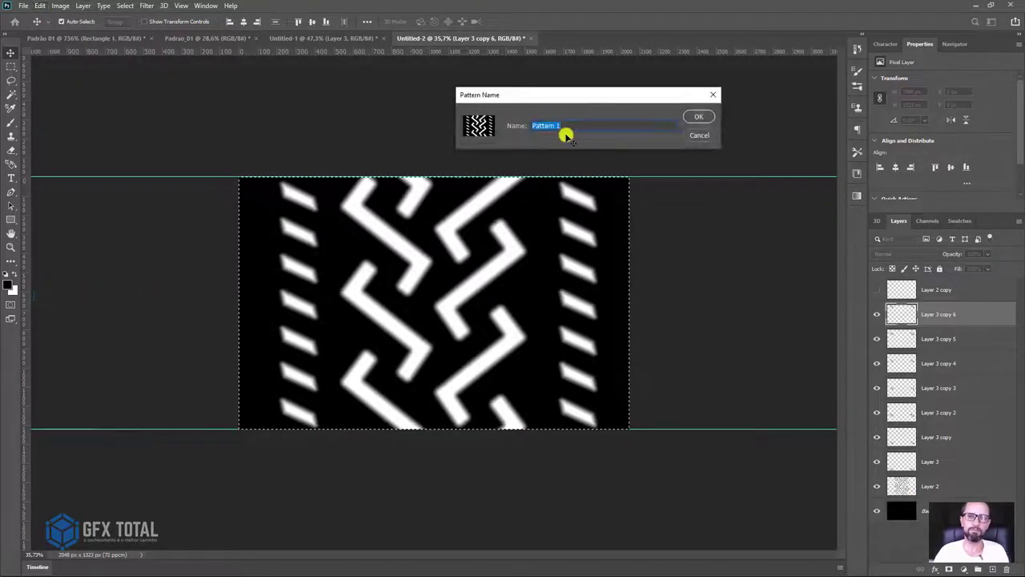
text(P)
text(pa)
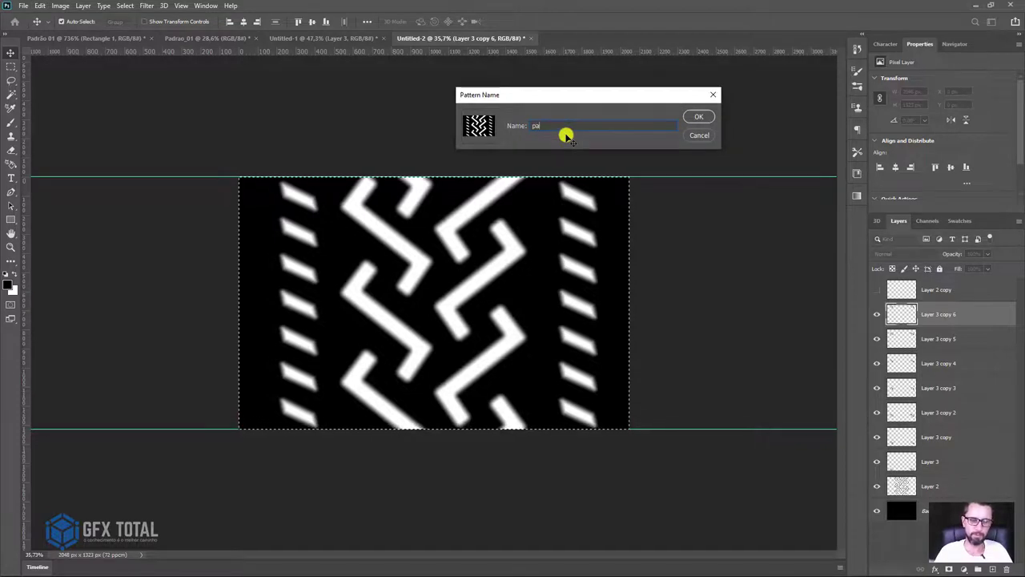
text(drao_04)
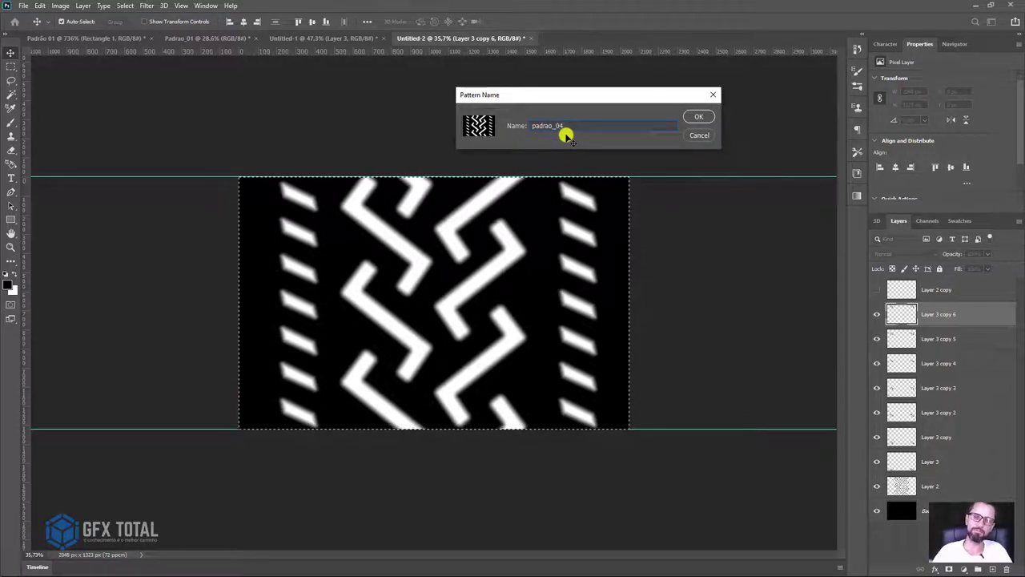
key(Return)
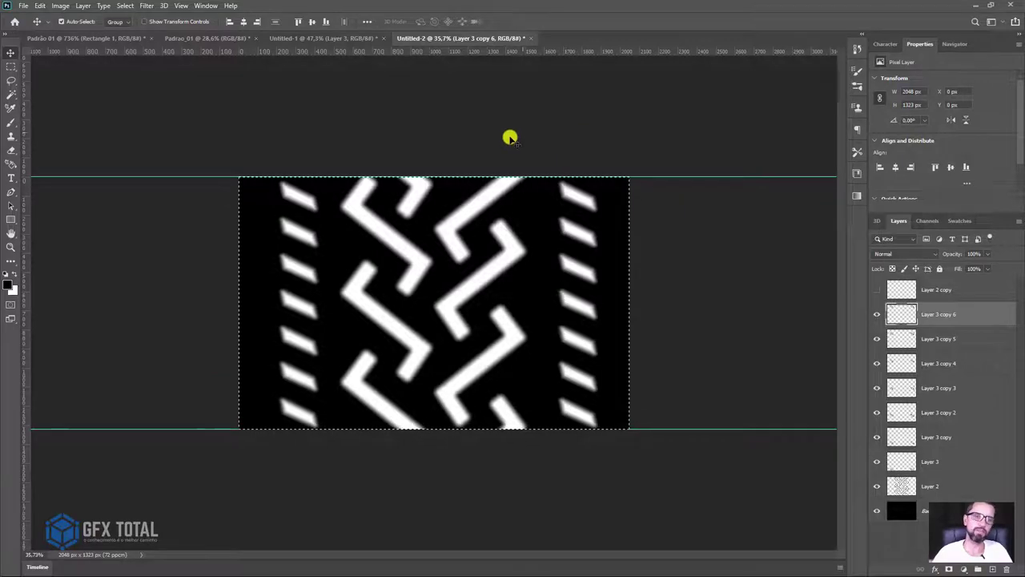
click(132, 38)
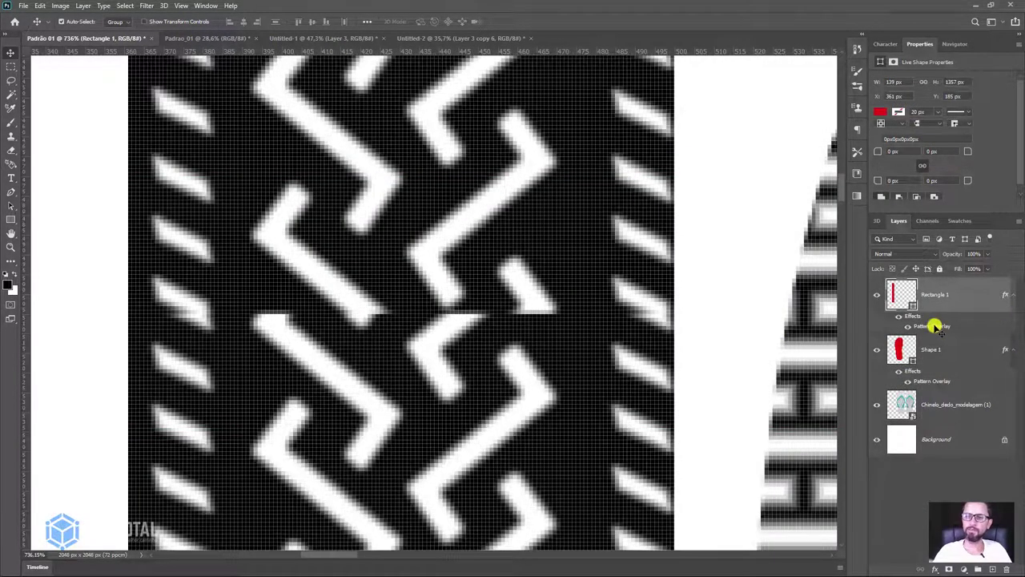
Step: Set Rectangle 1's Pattern Overlay to the new tire-tread pattern
double_click(936, 327)
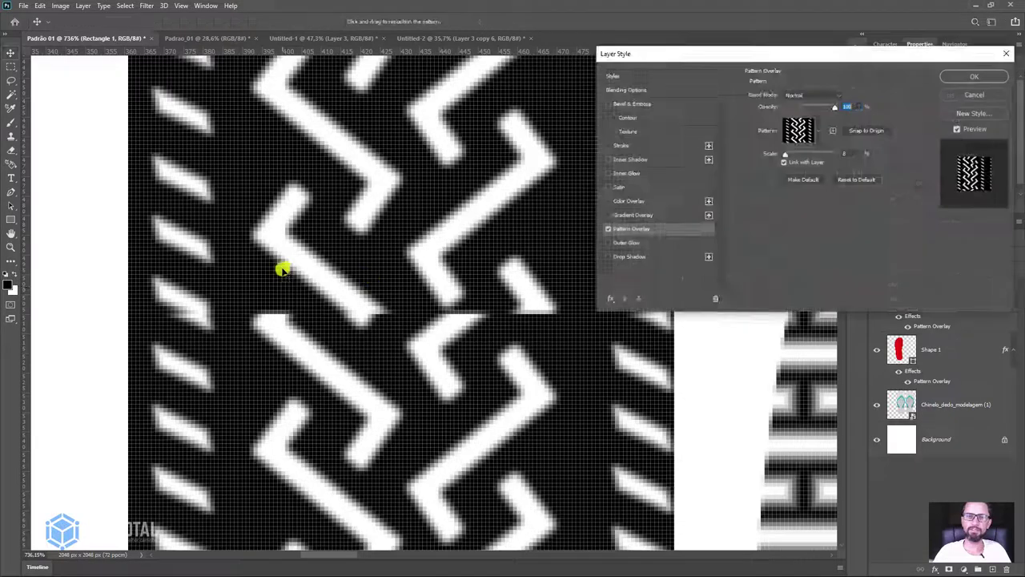
click(818, 132)
click(830, 210)
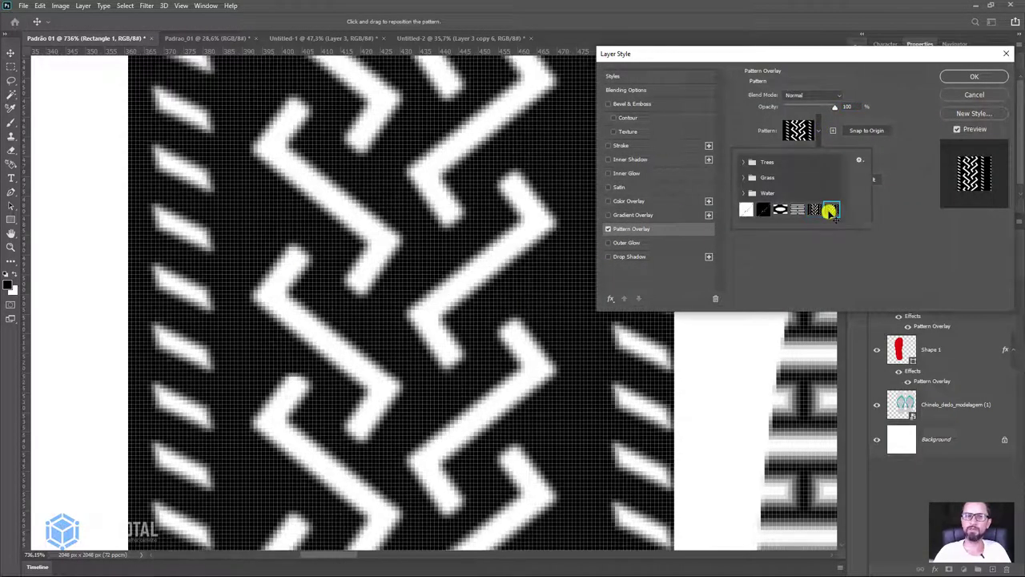
click(958, 85)
Step: Drag the tread pattern within the strip into a seamless alignment and confirm
key(z)
mouse_move(577, 366)
mouse_down()
mouse_move(496, 214)
mouse_move(520, 281)
mouse_move(407, 450)
mouse_up()
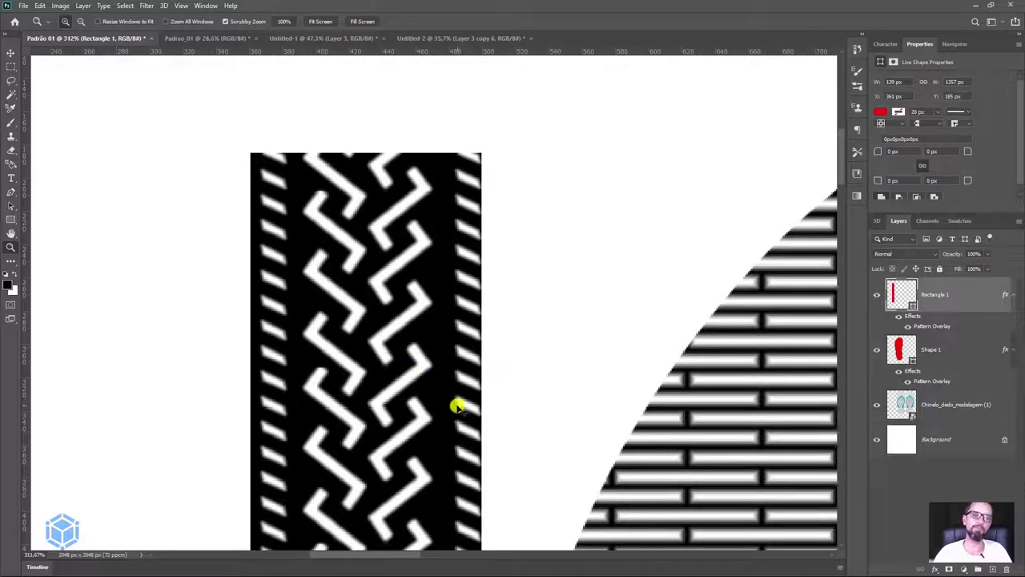
drag(458, 406, 399, 322)
drag(512, 430, 323, 168)
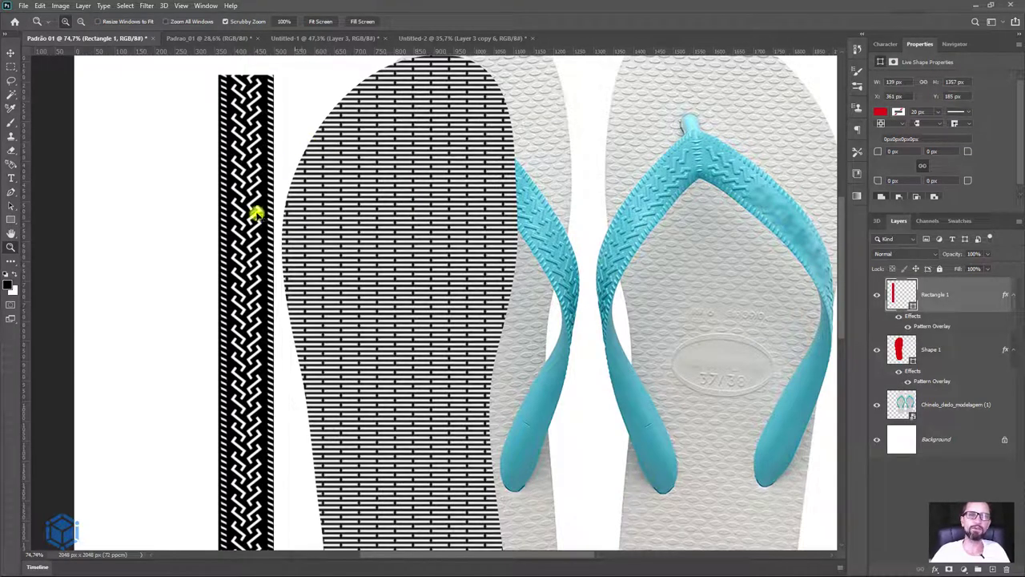
drag(228, 116, 417, 414)
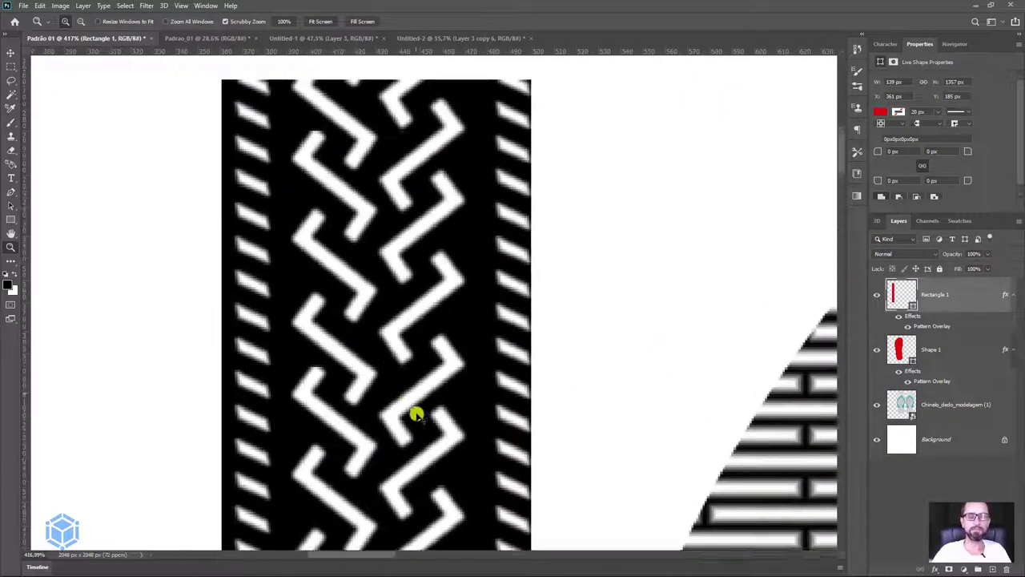
click(11, 51)
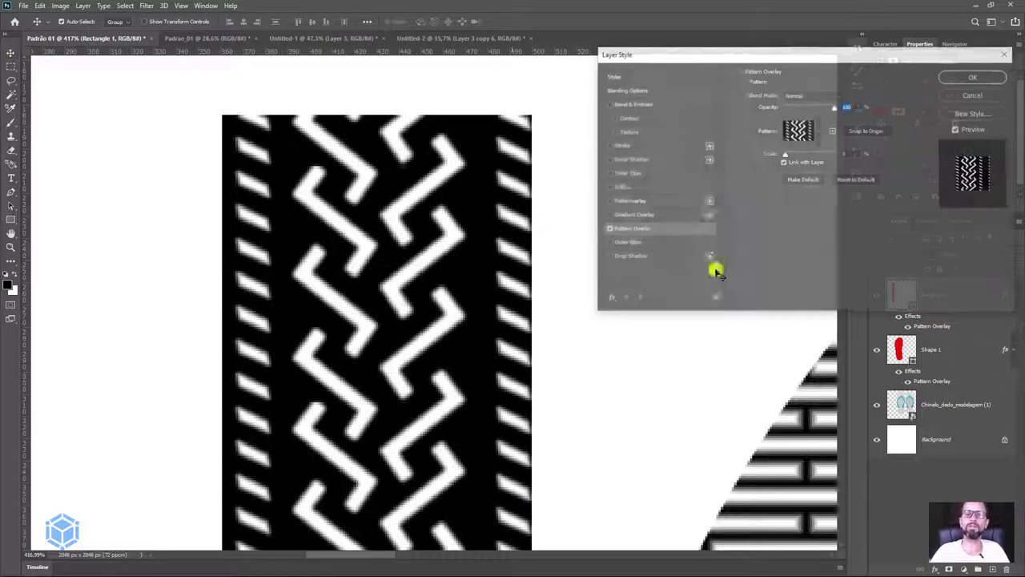
mouse_move(457, 240)
mouse_down()
mouse_move(449, 235)
mouse_move(449, 350)
mouse_move(451, 313)
mouse_up()
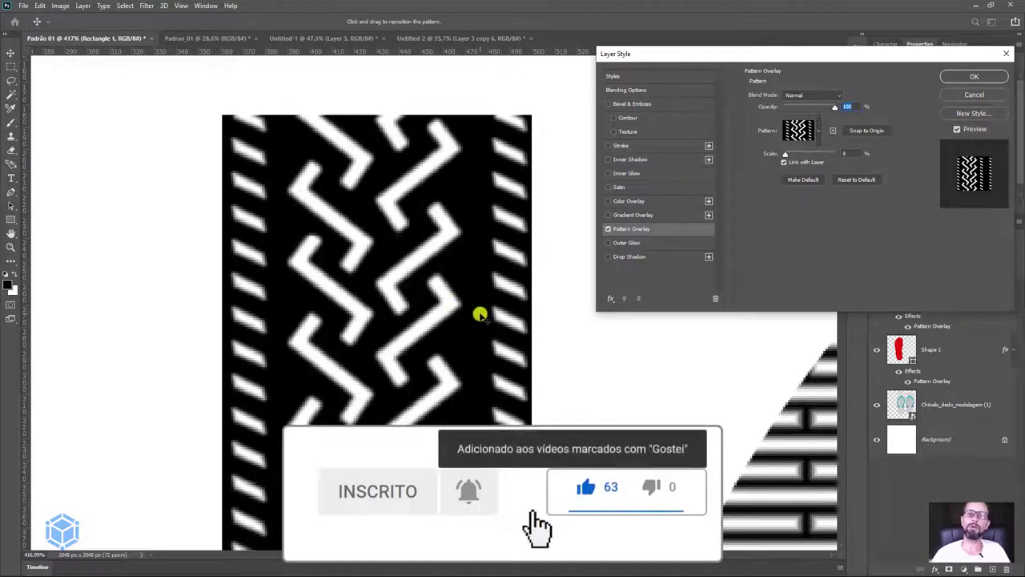
key(Return)
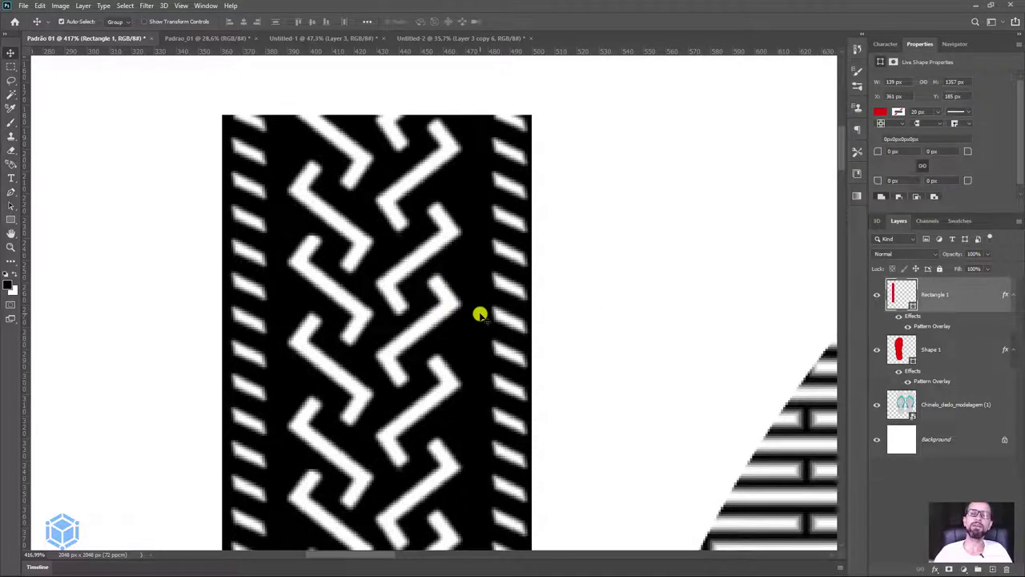